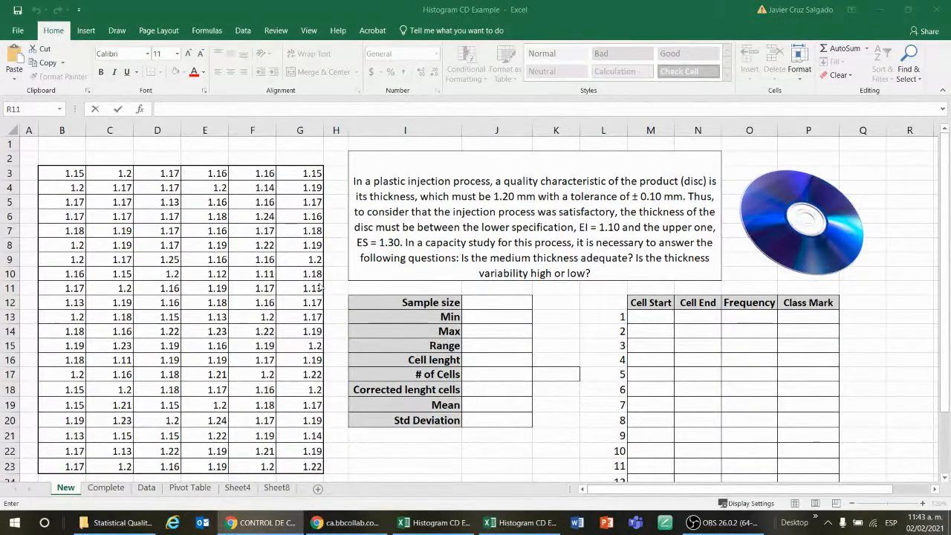
{"action": "left_click", "coordinate": [586, 318]}
{"action": "left_click", "coordinate": [679, 335]}
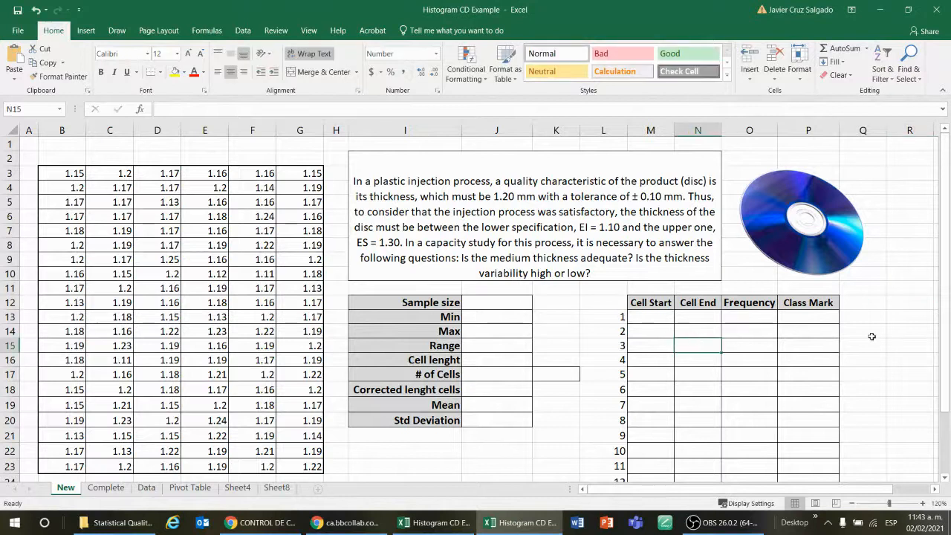
{"action": "left_click", "coordinate": [872, 337]}
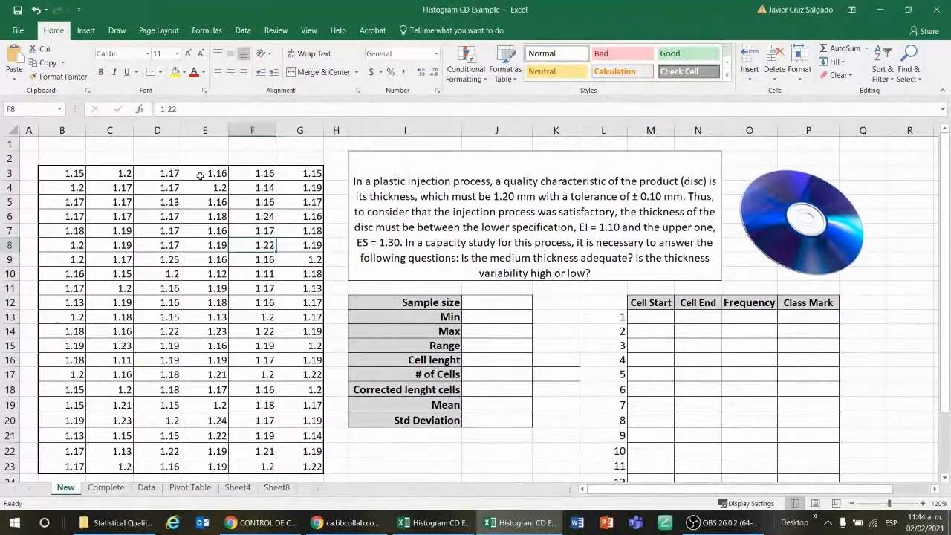
Examine the disc thickness measurements in the data table, selecting the whole range and then individual values
{"action": "left_click_drag", "start_coordinate": [72, 175], "coordinate": [297, 466]}
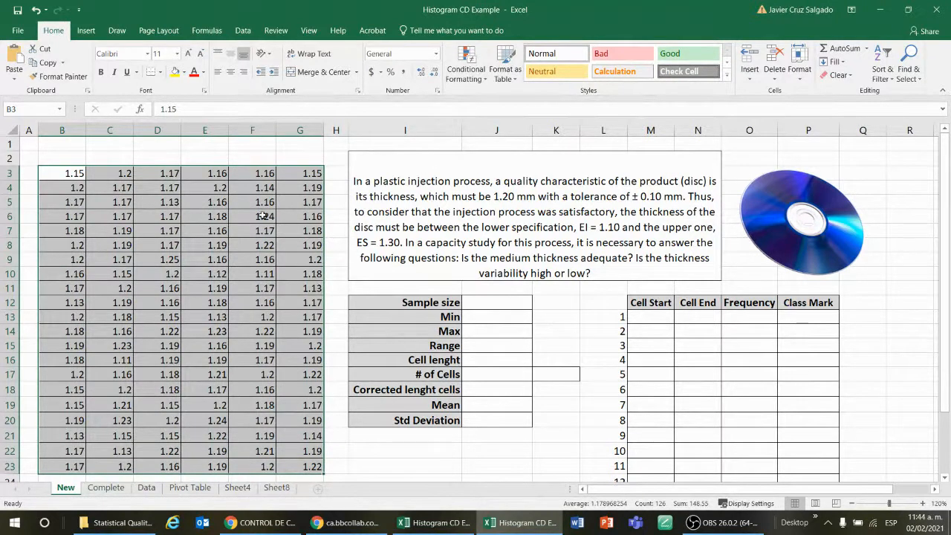
{"action": "left_click", "coordinate": [573, 317]}
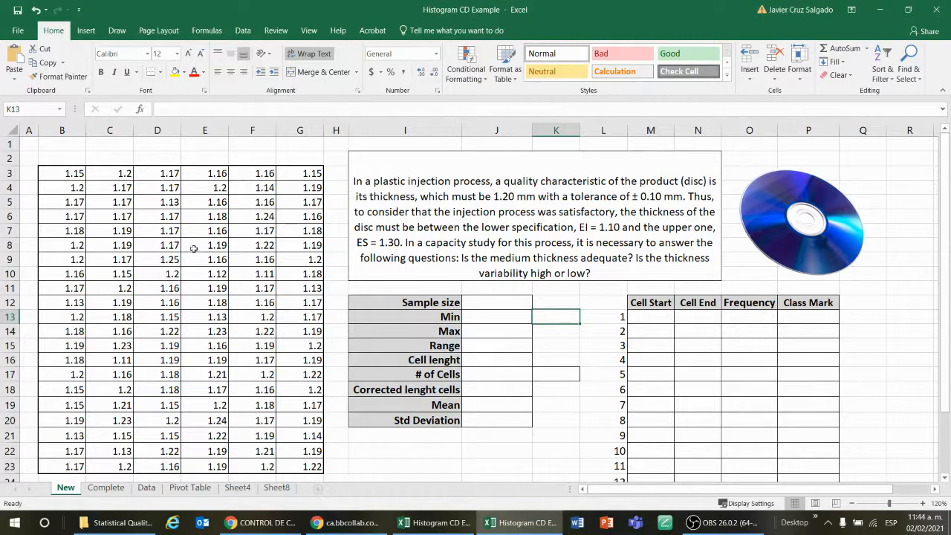
{"action": "left_click_drag", "start_coordinate": [64, 172], "coordinate": [330, 473]}
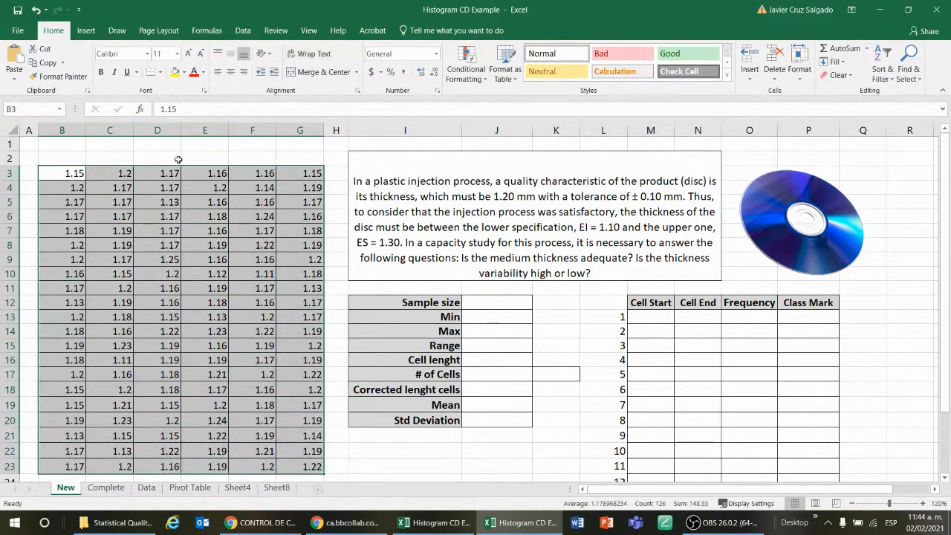
{"action": "left_click", "coordinate": [65, 176]}
{"action": "left_click", "coordinate": [117, 176]}
{"action": "left_click", "coordinate": [165, 175]}
{"action": "left_click", "coordinate": [195, 176]}
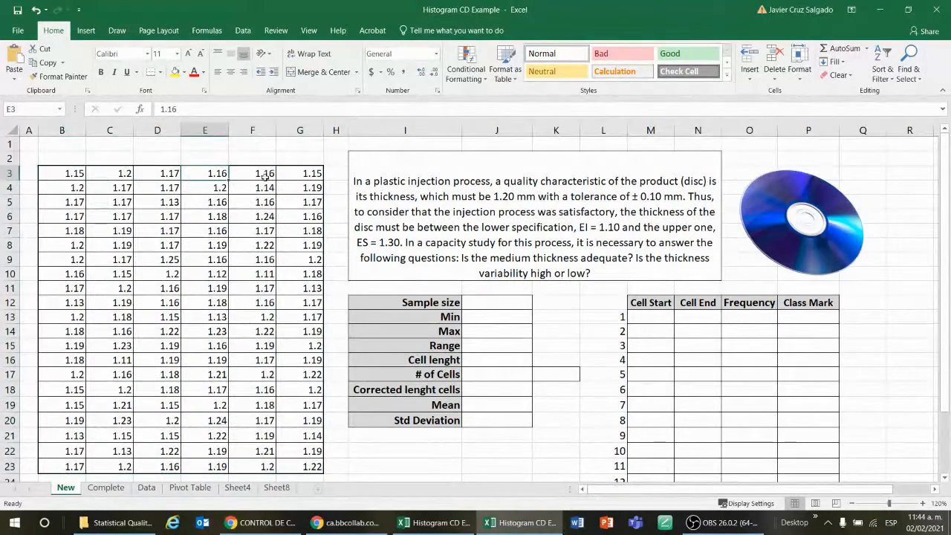
{"action": "left_click", "coordinate": [248, 176]}
{"action": "left_click", "coordinate": [288, 176]}
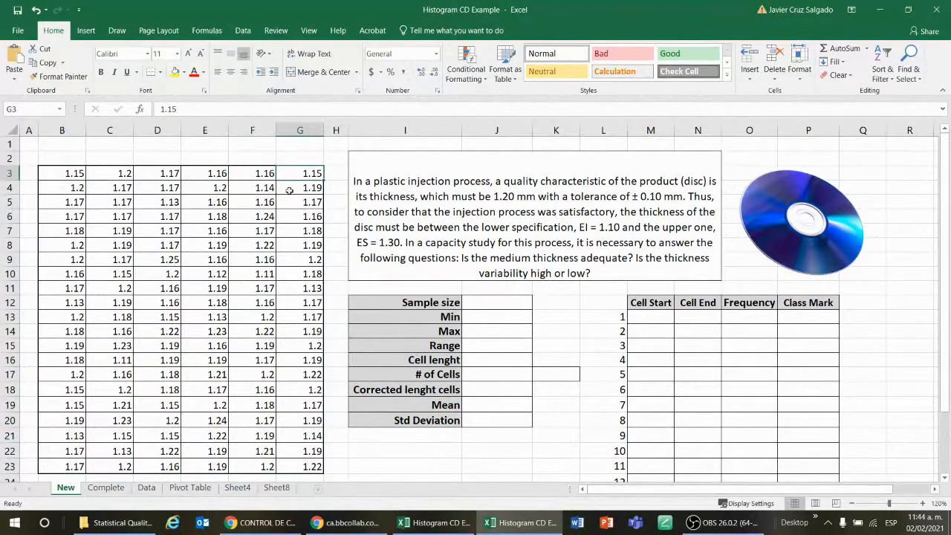
{"action": "left_click", "coordinate": [292, 190]}
{"action": "left_click", "coordinate": [200, 190]}
{"action": "left_click", "coordinate": [168, 189]}
{"action": "left_click", "coordinate": [106, 191]}
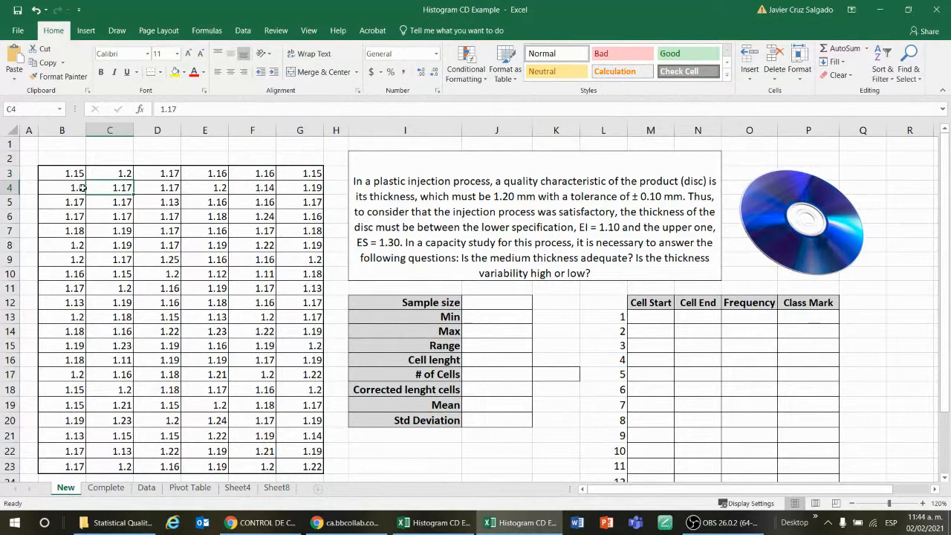
{"action": "left_click", "coordinate": [74, 189]}
{"action": "left_click", "coordinate": [74, 207]}
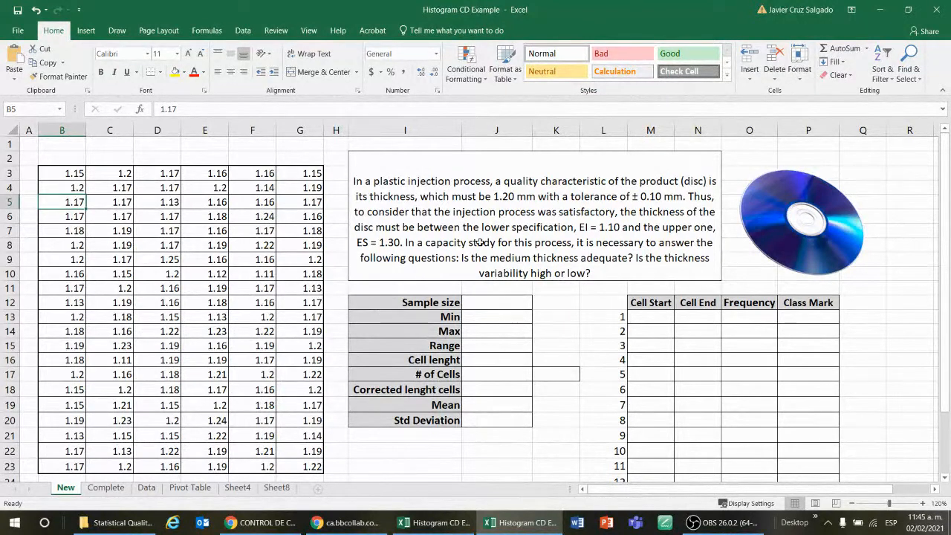
Examine the empty summary statistics table and the histogram cell table beside the data
{"action": "left_click", "coordinate": [552, 344]}
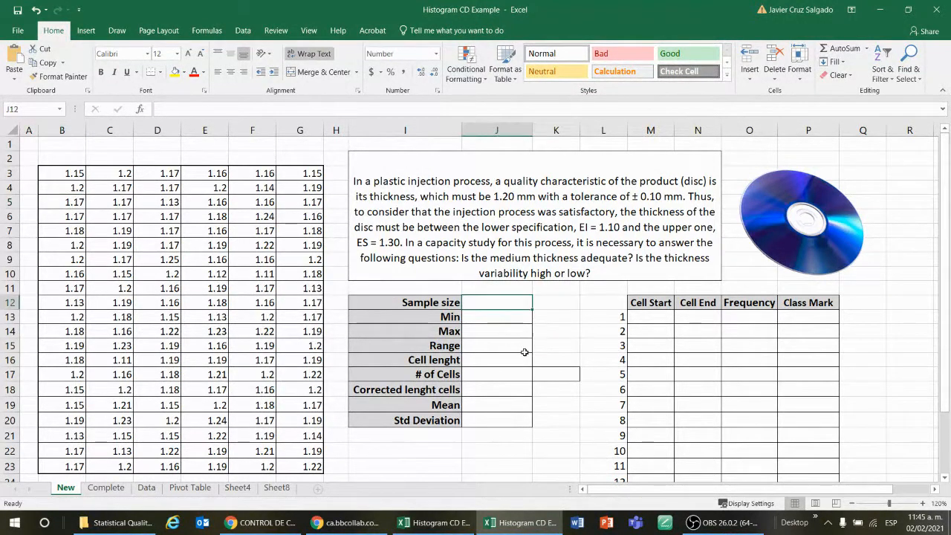
{"action": "key", "text": "Up"}
{"action": "key", "text": "Up"}
{"action": "left_click", "coordinate": [509, 304]}
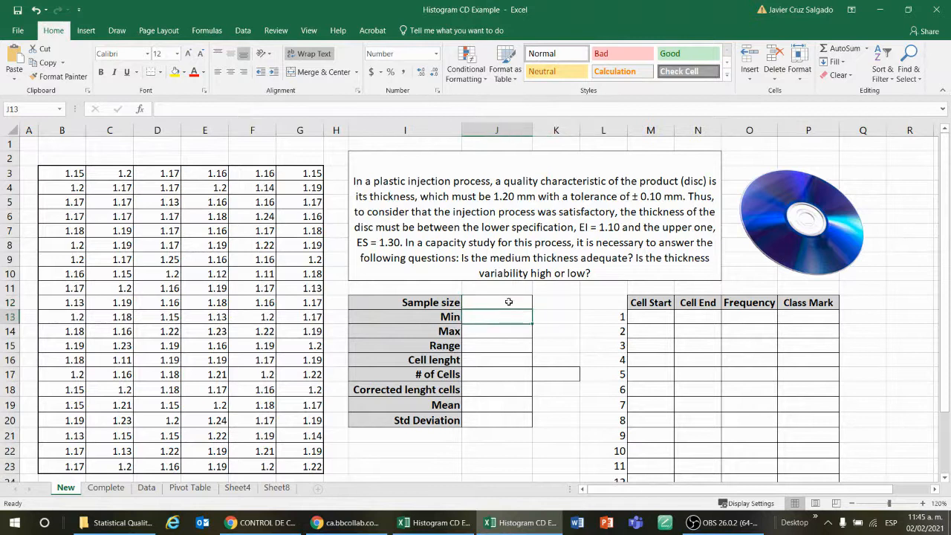
{"action": "left_click", "coordinate": [539, 302]}
{"action": "left_click", "coordinate": [557, 326]}
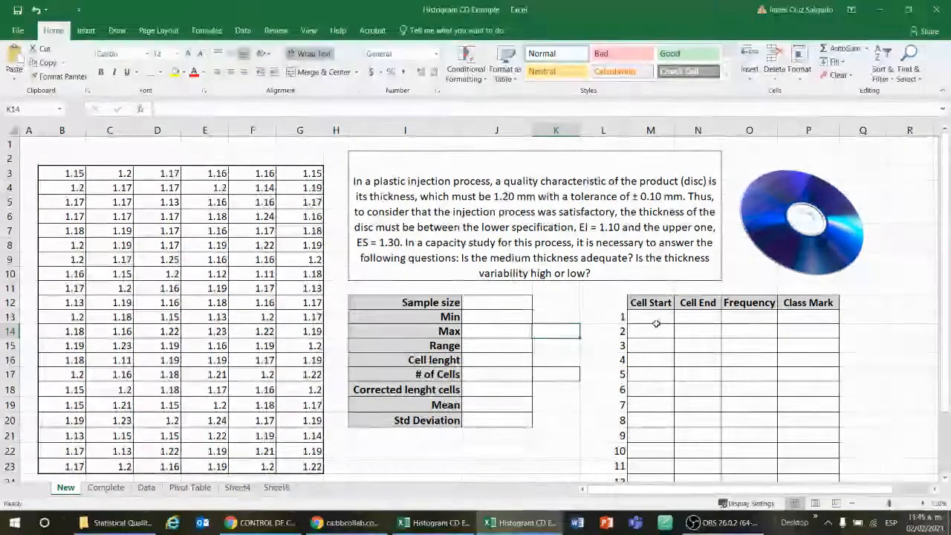
{"action": "left_click", "coordinate": [745, 317]}
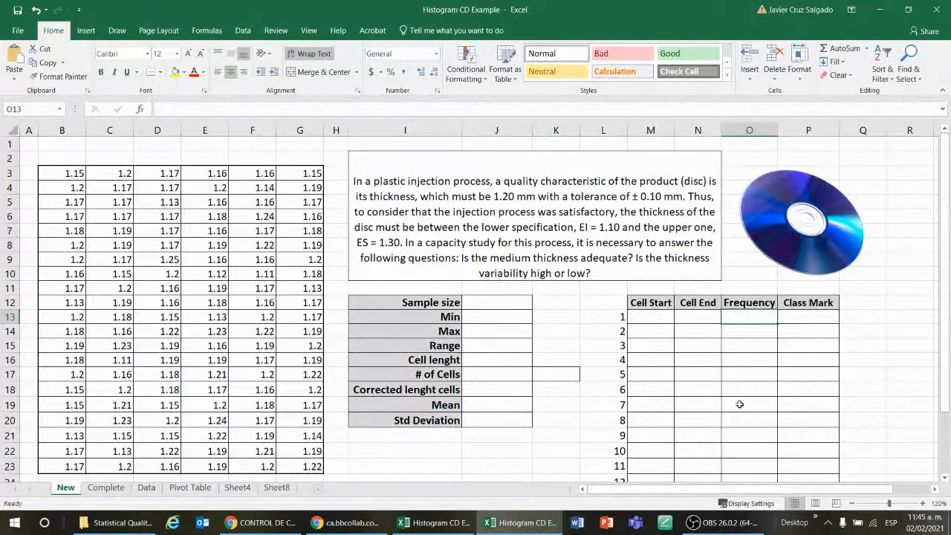
{"action": "left_click", "coordinate": [810, 328]}
{"action": "scroll", "coordinate": [759, 371], "scroll_direction": "down", "scroll_amount": 2}
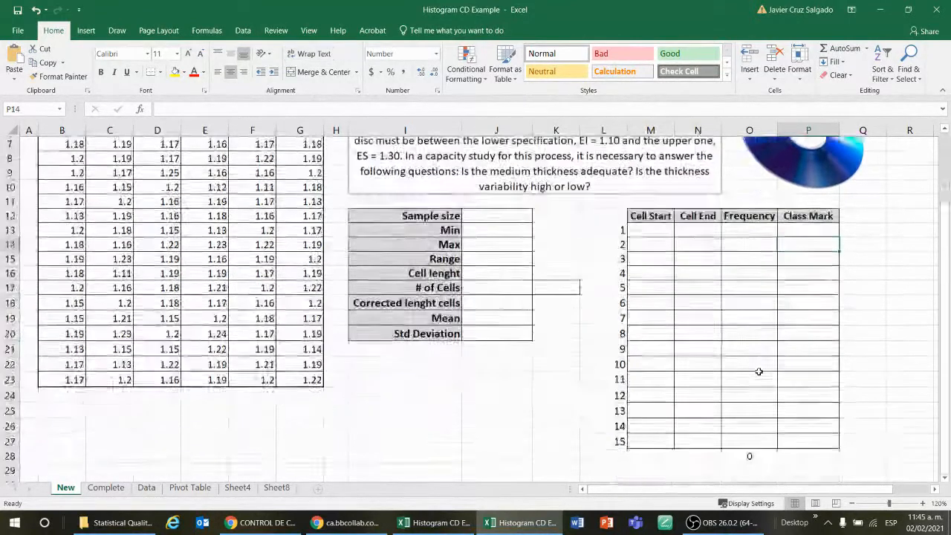
{"action": "scroll", "coordinate": [759, 372], "scroll_direction": "up", "scroll_amount": 2}
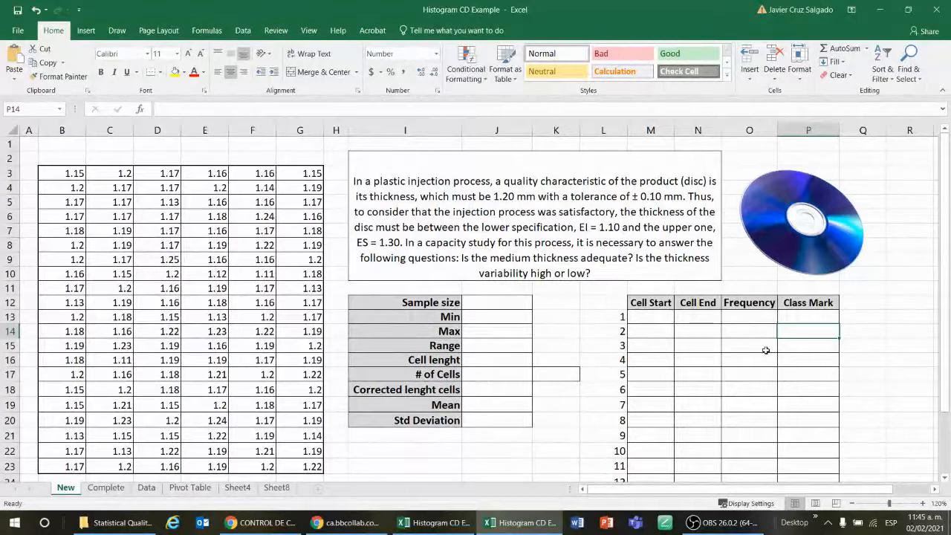
{"action": "left_click", "coordinate": [502, 293]}
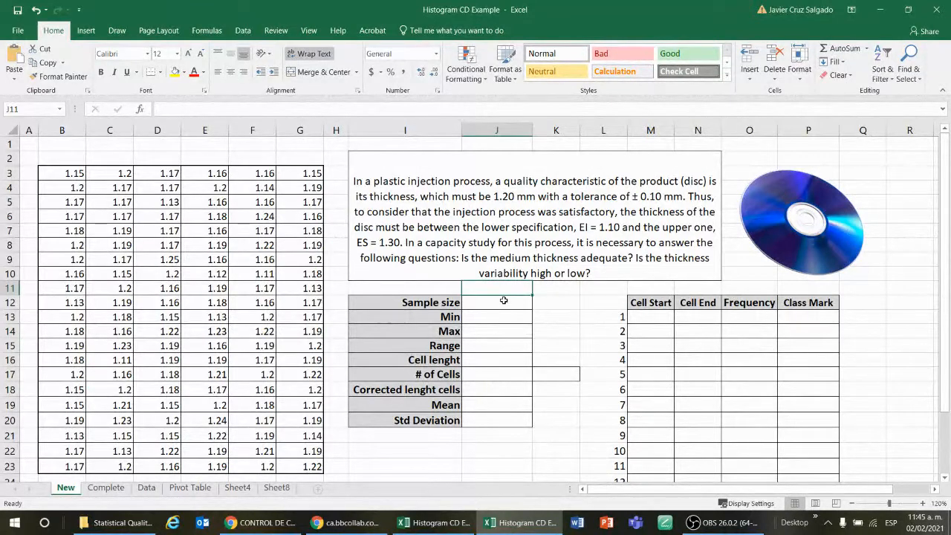
{"action": "left_click", "coordinate": [504, 300]}
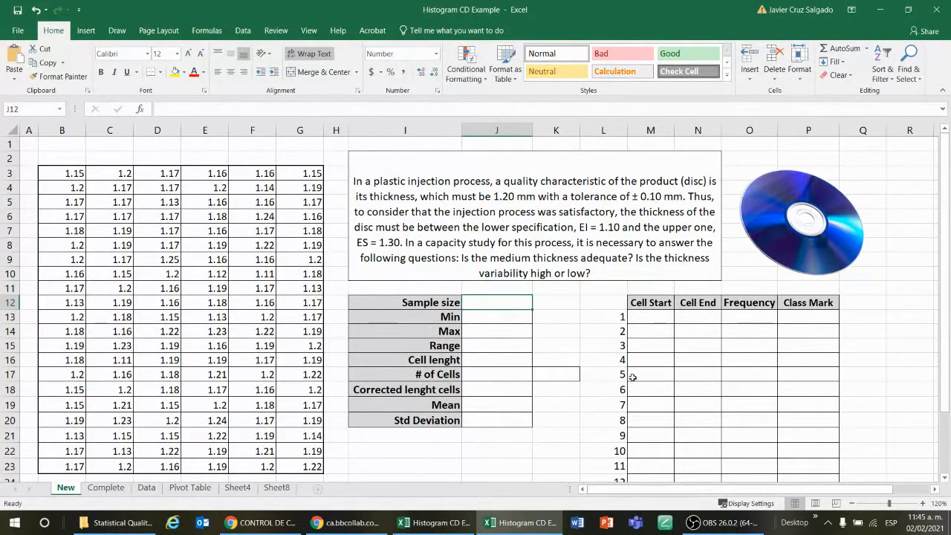
{"action": "left_click", "coordinate": [922, 503]}
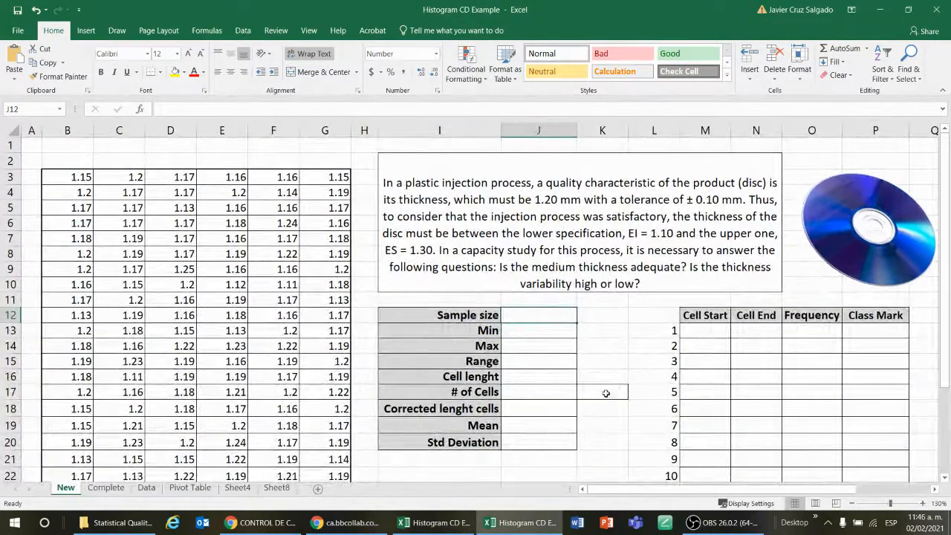
Switch to the browser and open Histogram CD Example from the course's Presentations First Partial folder
{"action": "left_click", "coordinate": [346, 523]}
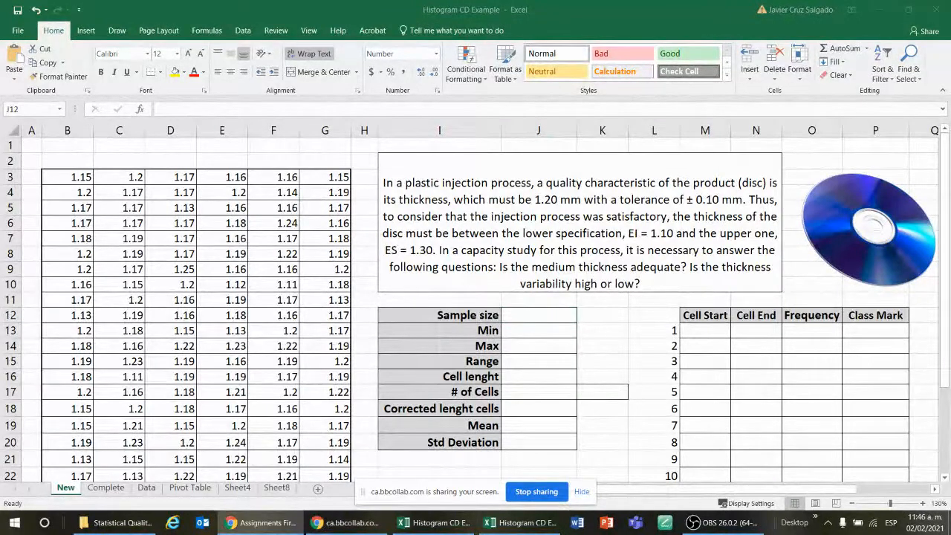
{"action": "left_click_drag", "start_coordinate": [632, 532], "coordinate": [533, 1]}
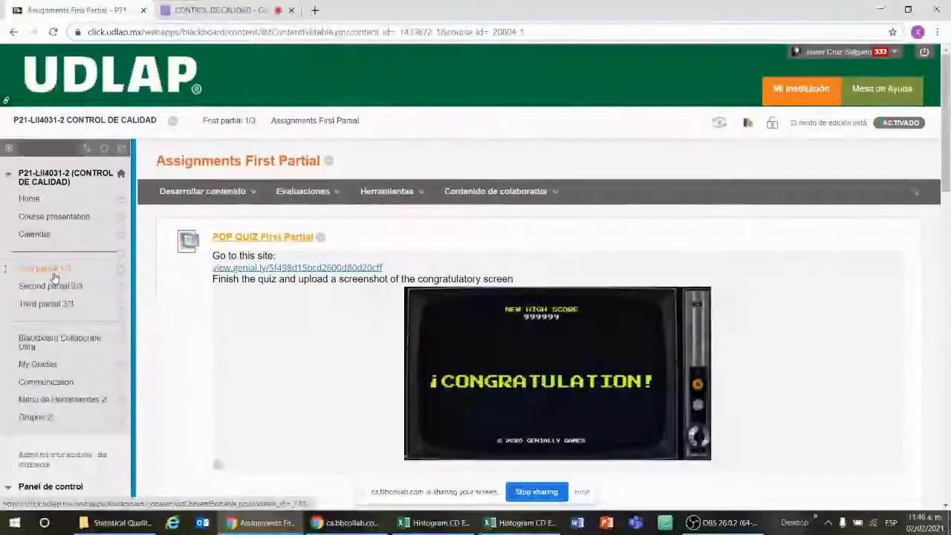
{"action": "left_click", "coordinate": [60, 272]}
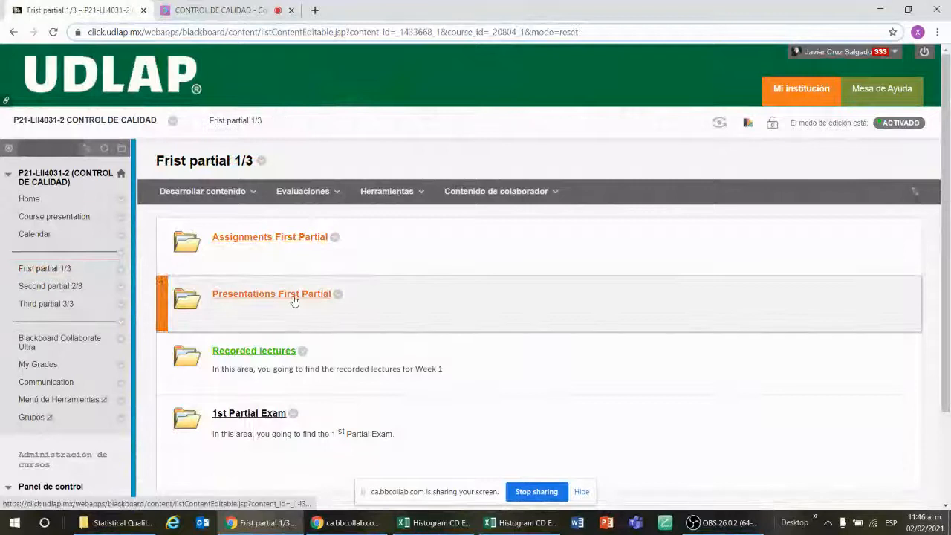
{"action": "left_click", "coordinate": [272, 295]}
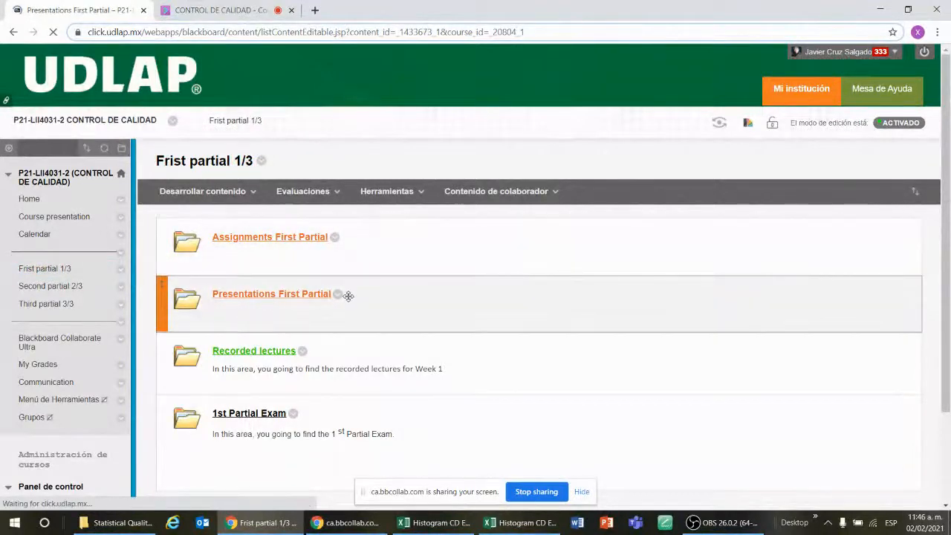
{"action": "scroll", "coordinate": [424, 321], "scroll_direction": "down", "scroll_amount": 3}
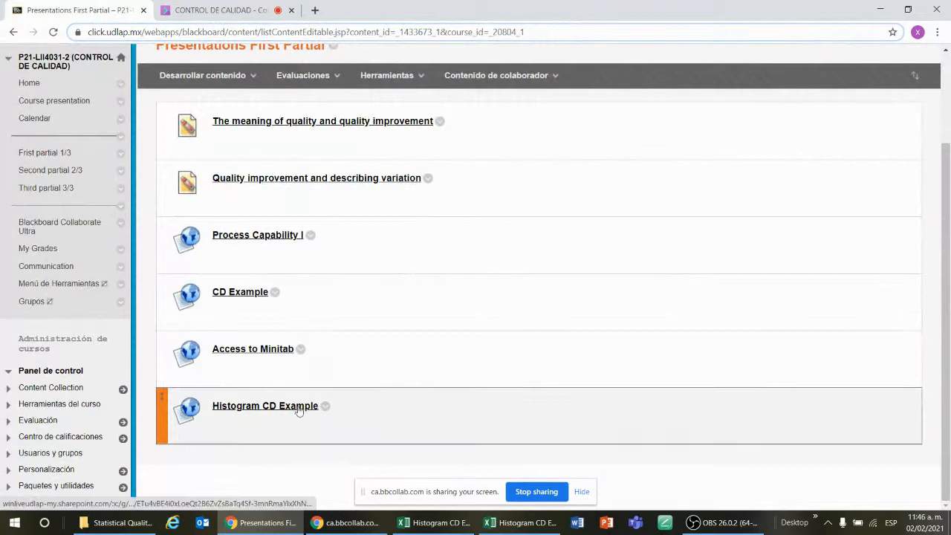
{"action": "left_click", "coordinate": [298, 411]}
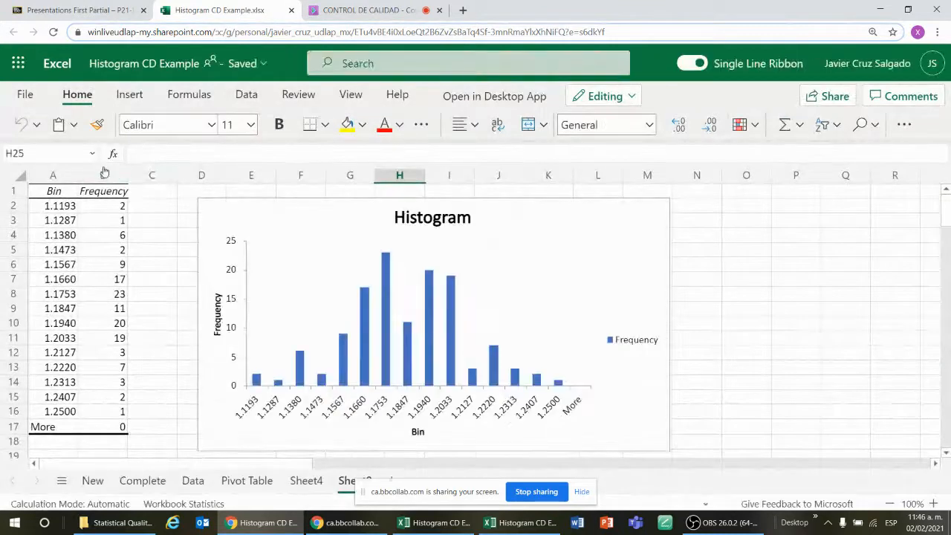
{"action": "left_click", "coordinate": [312, 8]}
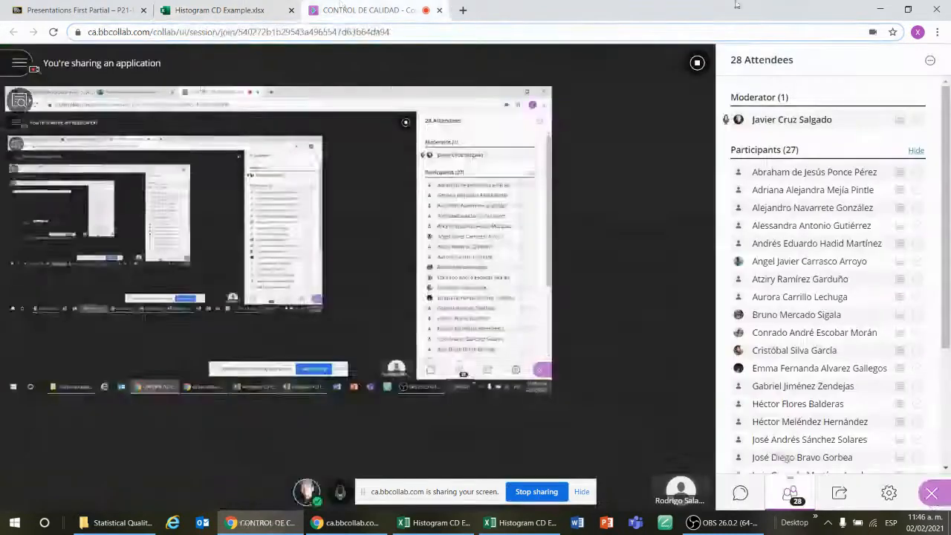
{"action": "left_click", "coordinate": [882, 7]}
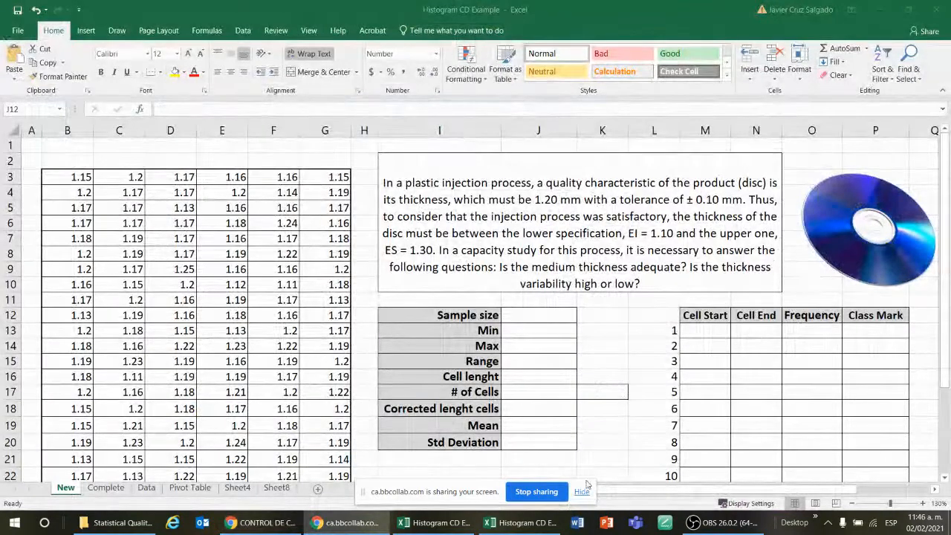
{"action": "left_click", "coordinate": [598, 453]}
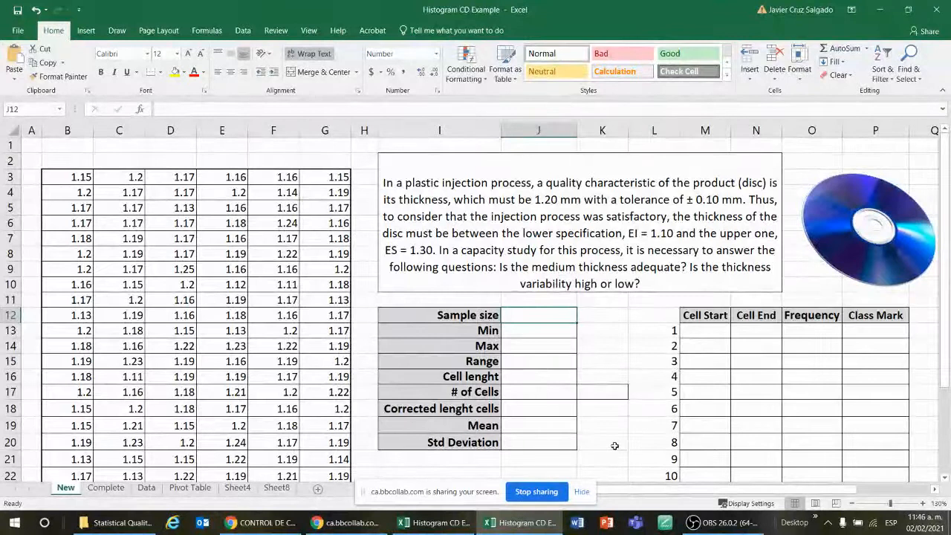
{"action": "left_click", "coordinate": [614, 446]}
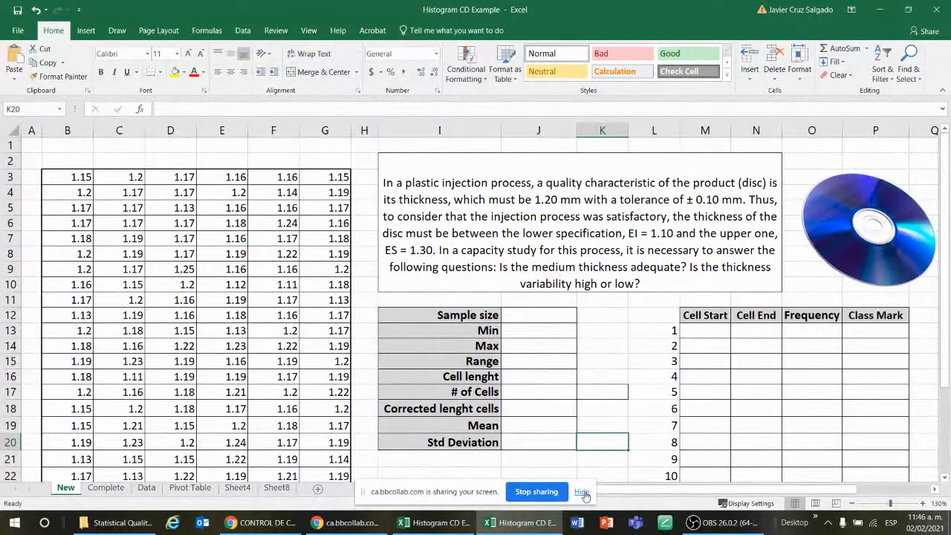
{"action": "left_click", "coordinate": [582, 492]}
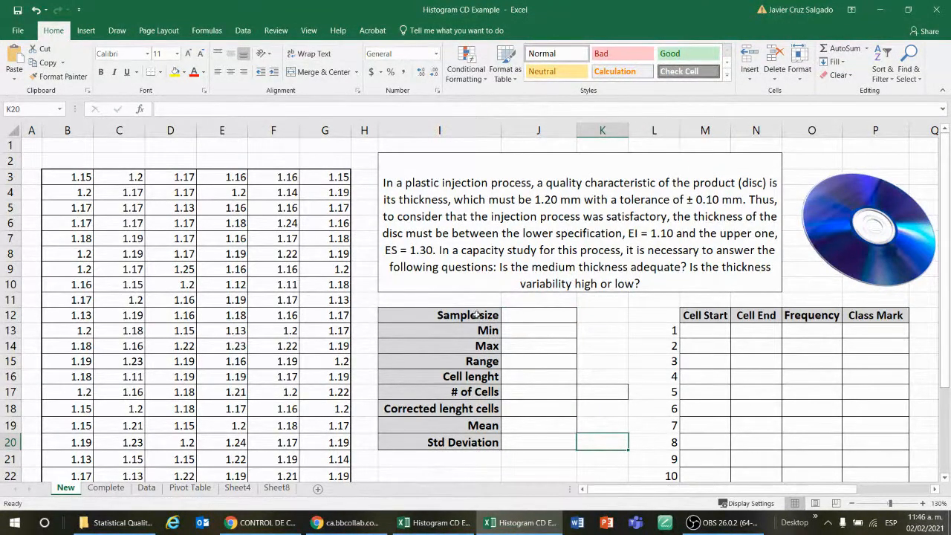
{"action": "left_click", "coordinate": [449, 523]}
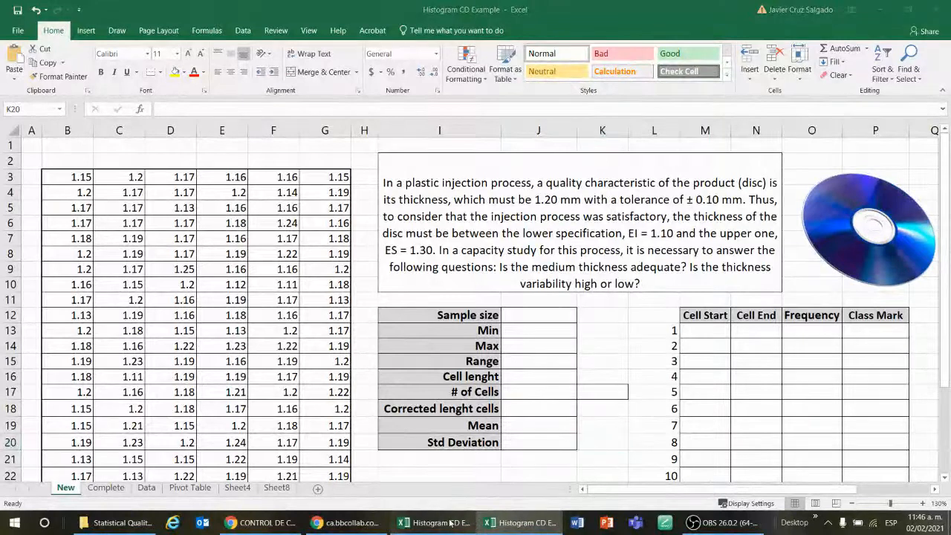
{"action": "left_click", "coordinate": [450, 523]}
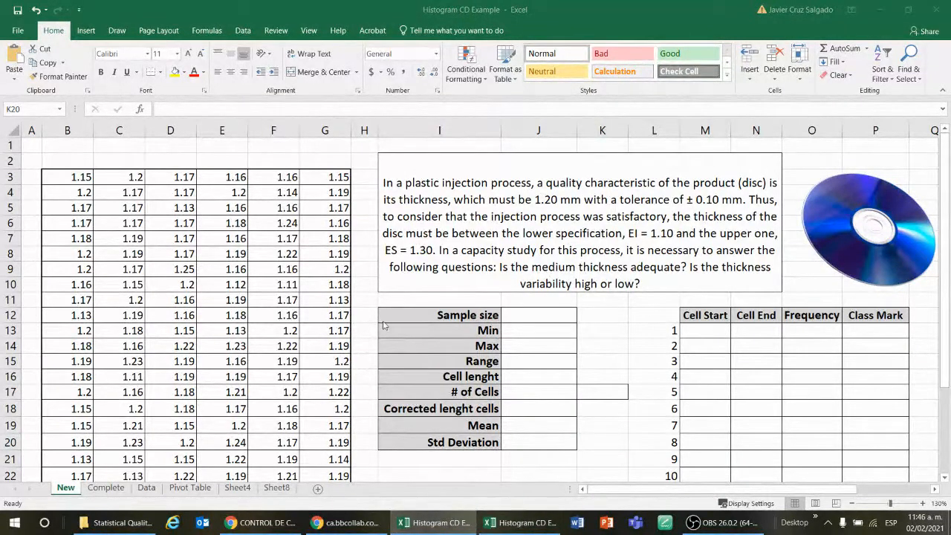
{"action": "left_click", "coordinate": [503, 523]}
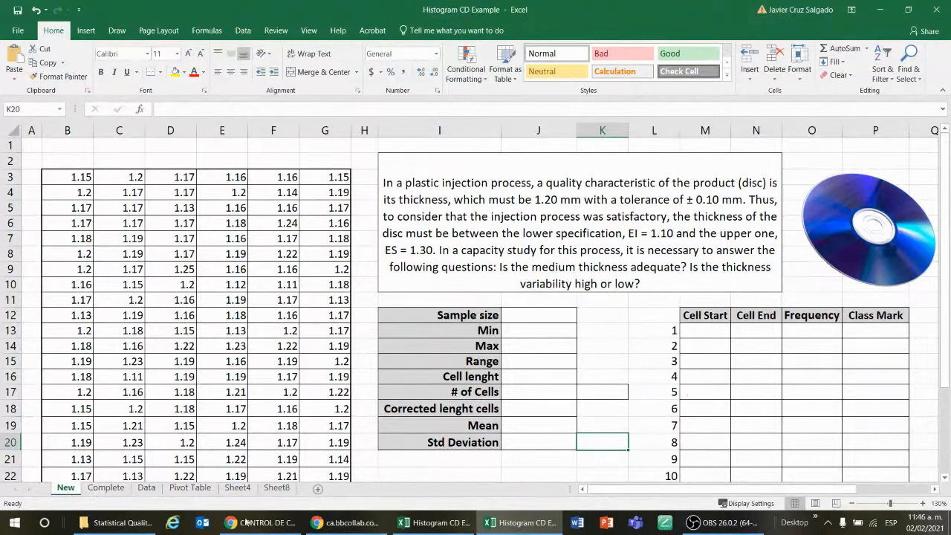
Open the Complete sheet and review its finished summary statistics and frequency table
{"action": "left_click", "coordinate": [106, 488]}
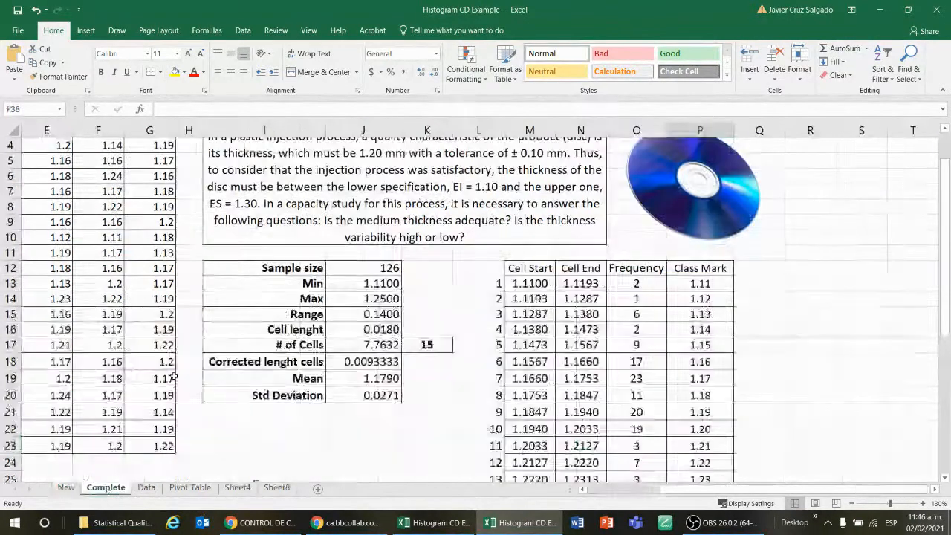
{"action": "scroll", "coordinate": [515, 277], "scroll_direction": "down", "scroll_amount": 2}
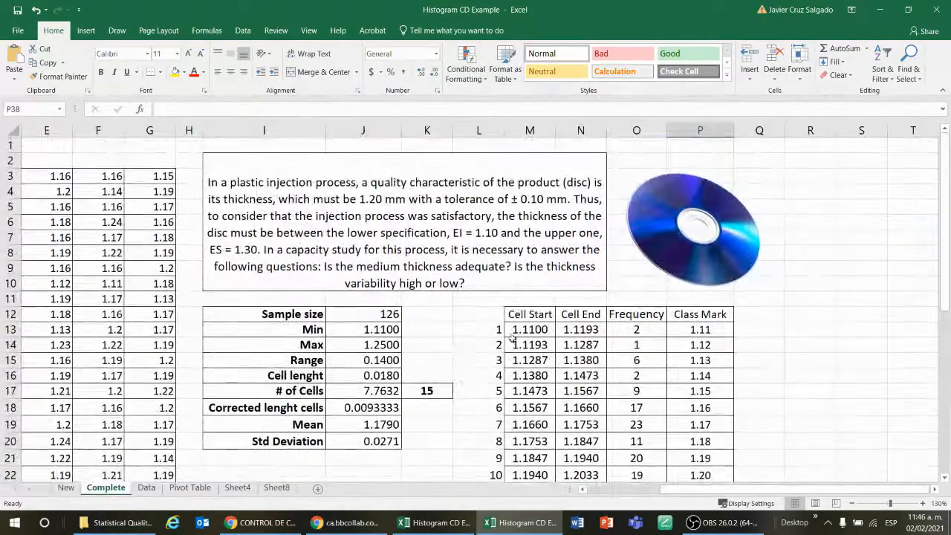
{"action": "scroll", "coordinate": [580, 358], "scroll_direction": "down", "scroll_amount": 4}
{"action": "scroll", "coordinate": [581, 357], "scroll_direction": "down", "scroll_amount": 2}
{"action": "scroll", "coordinate": [564, 364], "scroll_direction": "up", "scroll_amount": 6}
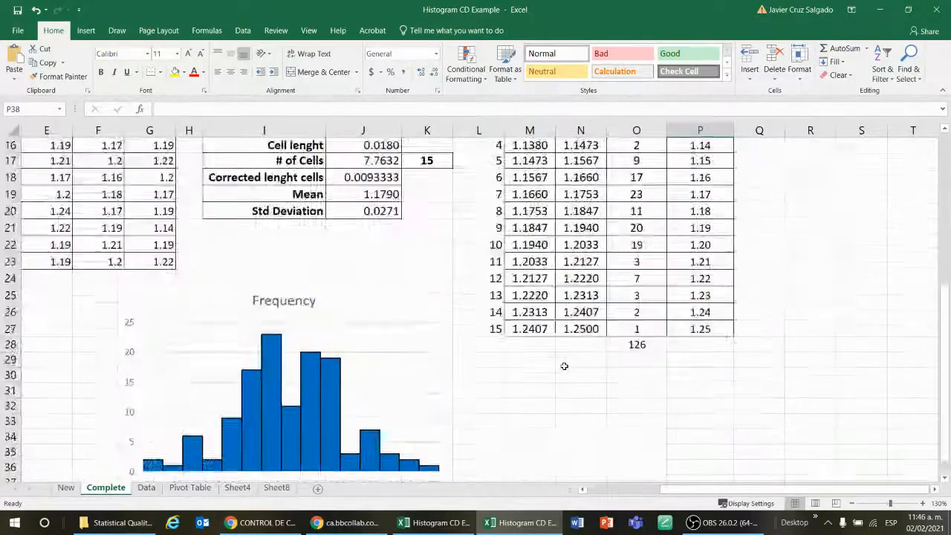
Browse the Data, Pivot Table, Sheet8, New and Complete sheets to compare the worked example with the blank exercise
{"action": "left_click", "coordinate": [148, 487]}
{"action": "left_click", "coordinate": [189, 487]}
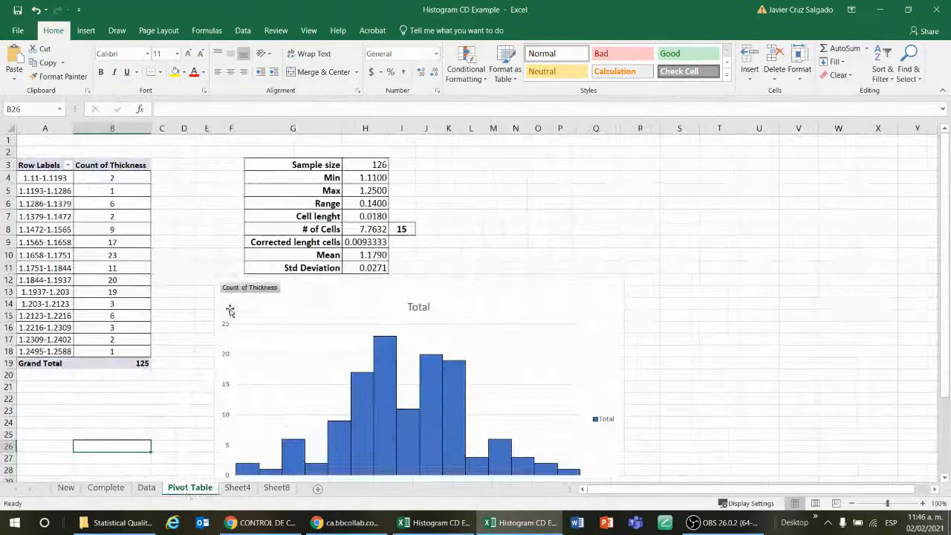
{"action": "left_click", "coordinate": [251, 492]}
{"action": "left_click", "coordinate": [276, 488]}
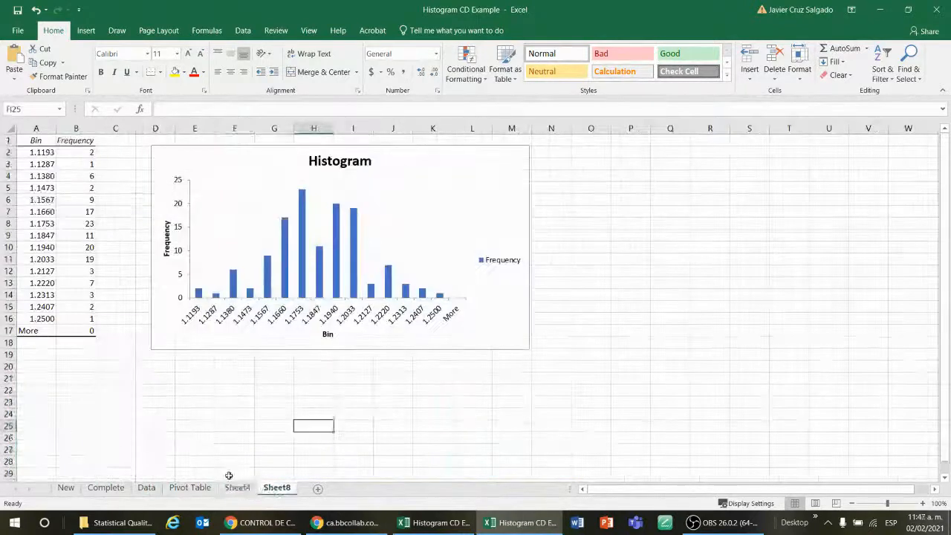
{"action": "left_click", "coordinate": [66, 488]}
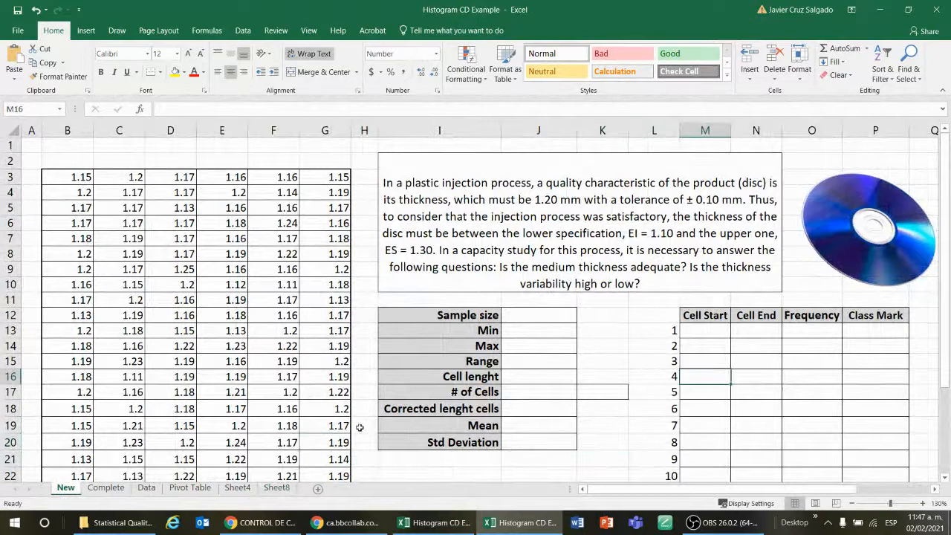
{"action": "left_click", "coordinate": [105, 487]}
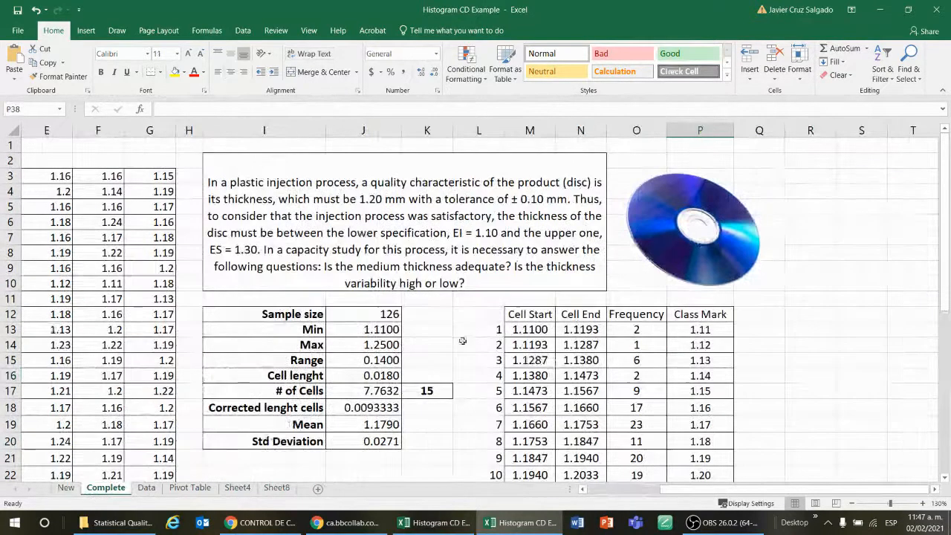
{"action": "left_click", "coordinate": [65, 487]}
{"action": "left_click", "coordinate": [611, 330]}
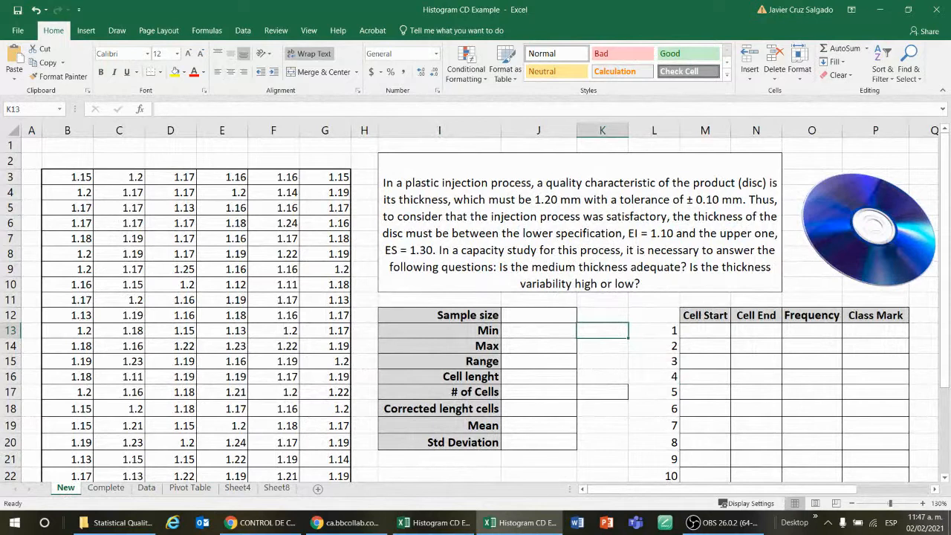
{"action": "key", "text": "alt+Tab"}
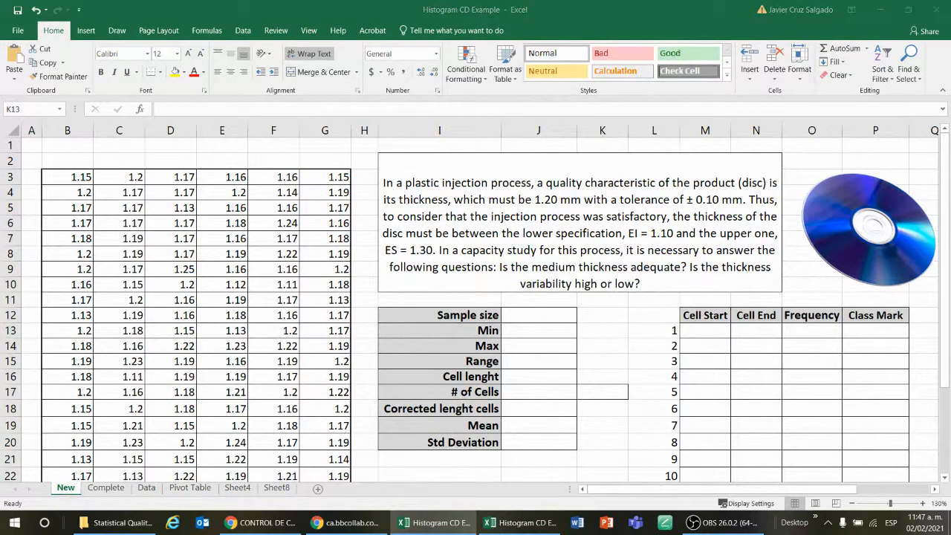
{"action": "key", "text": "alt+Tab"}
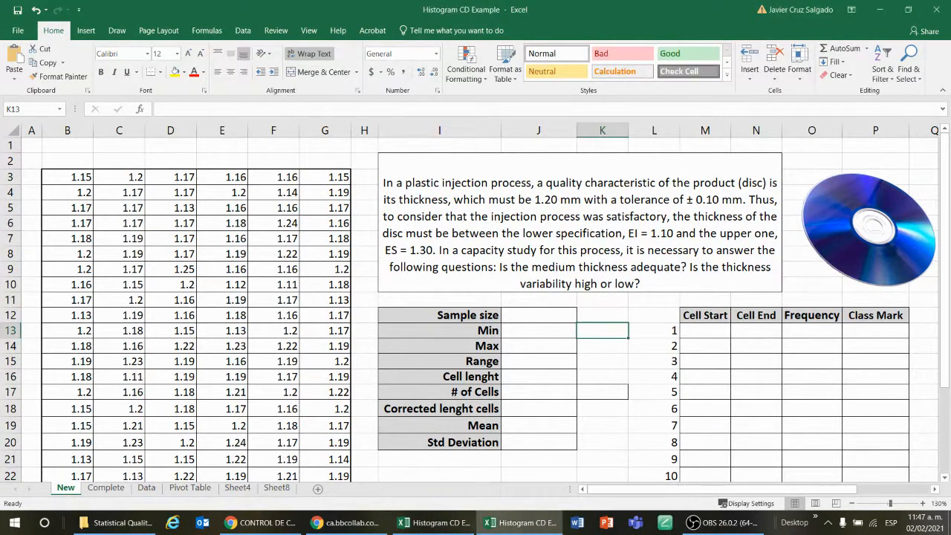
{"action": "key", "text": "alt+Tab"}
{"action": "key", "text": "alt+Tab"}
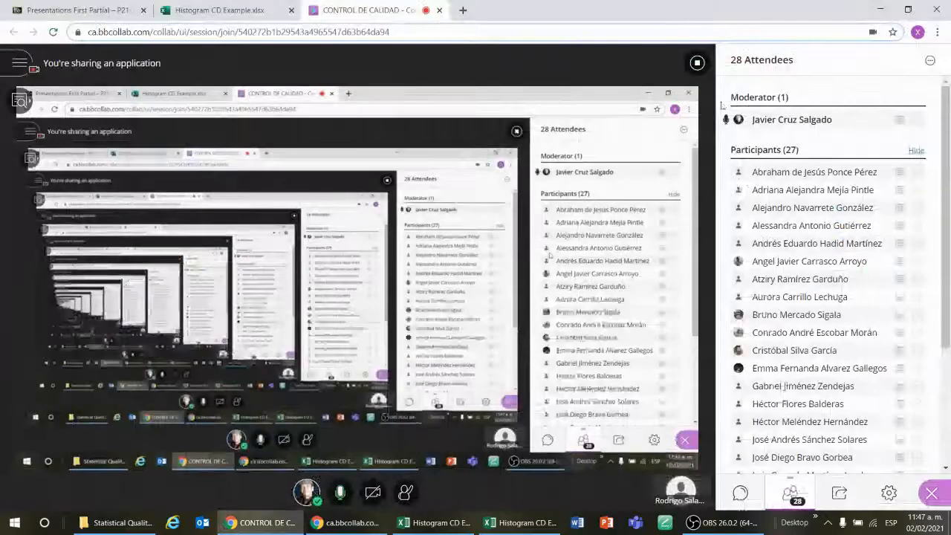
{"action": "left_click_drag", "start_coordinate": [658, 3], "coordinate": [950, 6]}
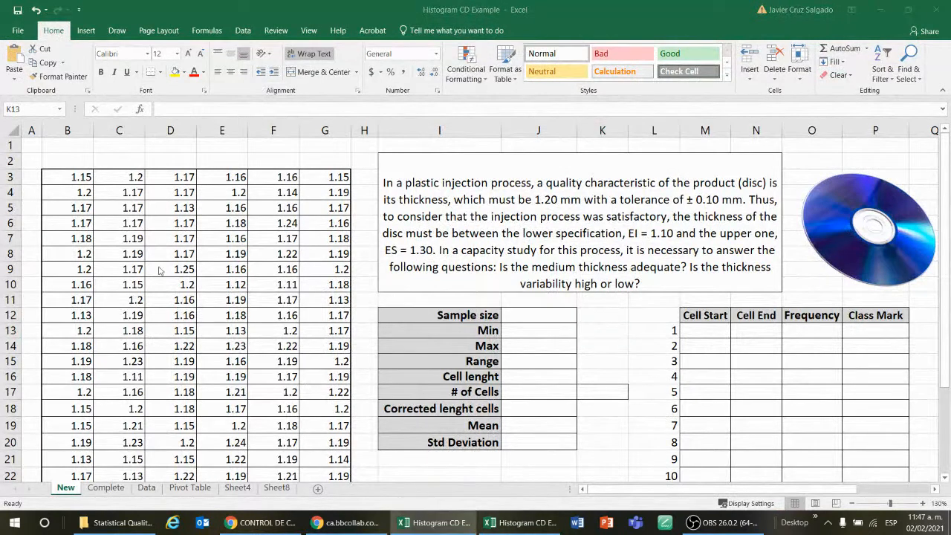
{"action": "left_click", "coordinate": [513, 314]}
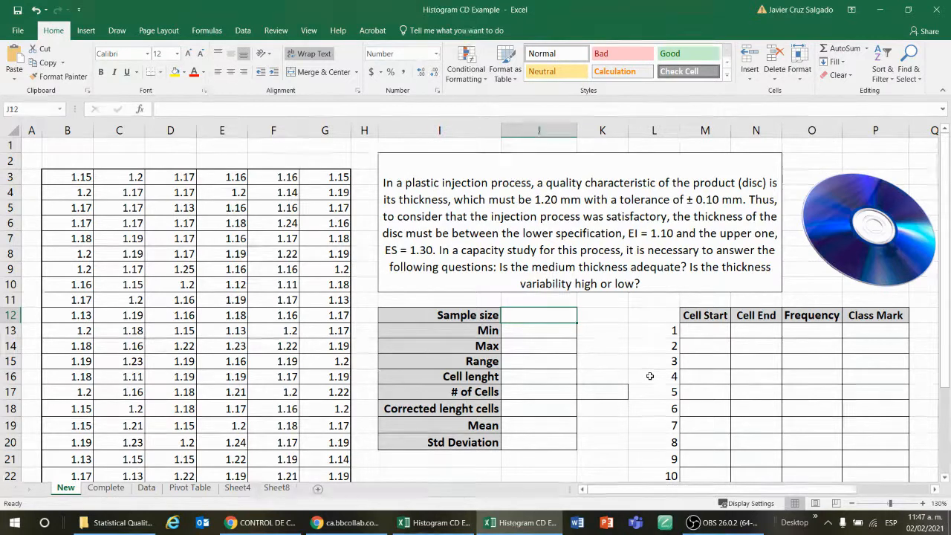
{"action": "key", "text": "Return"}
{"action": "type", "text": "="}
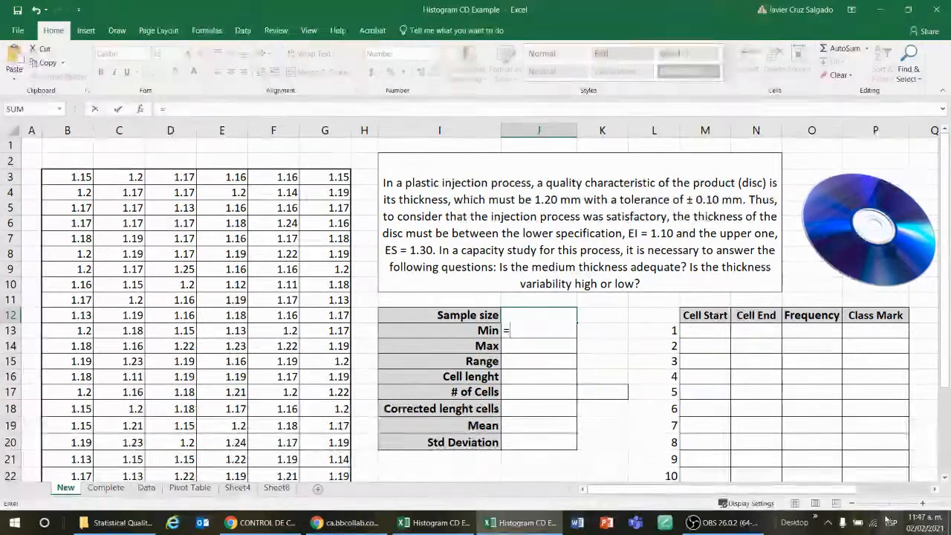
{"action": "key", "text": "Escape"}
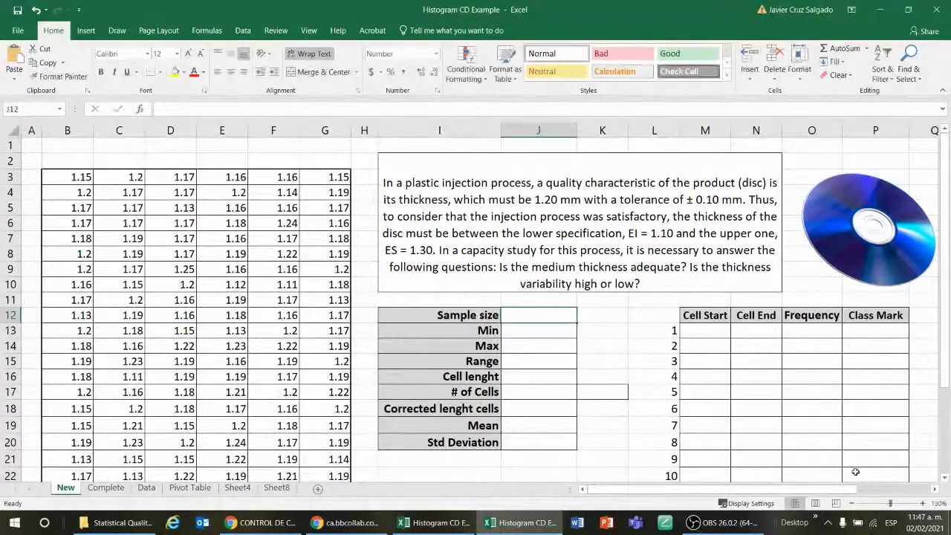
Widen column J so the summary statistics values fit
{"action": "left_click", "coordinate": [923, 503]}
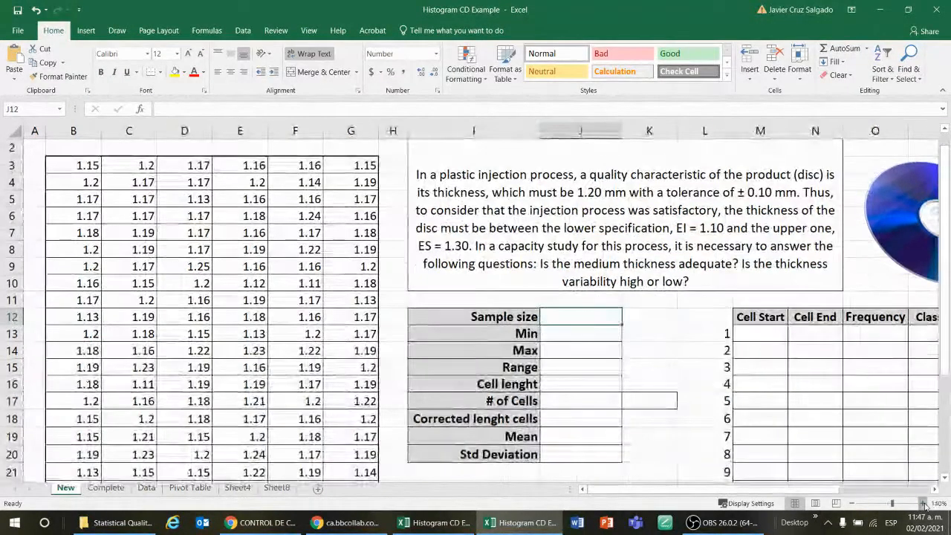
{"action": "left_click", "coordinate": [923, 503]}
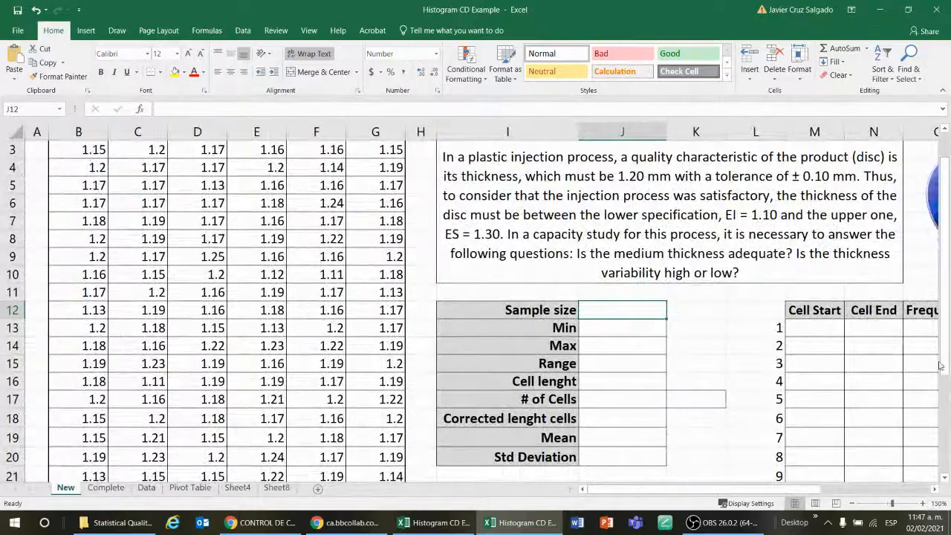
{"action": "left_click_drag", "start_coordinate": [808, 490], "coordinate": [826, 492]}
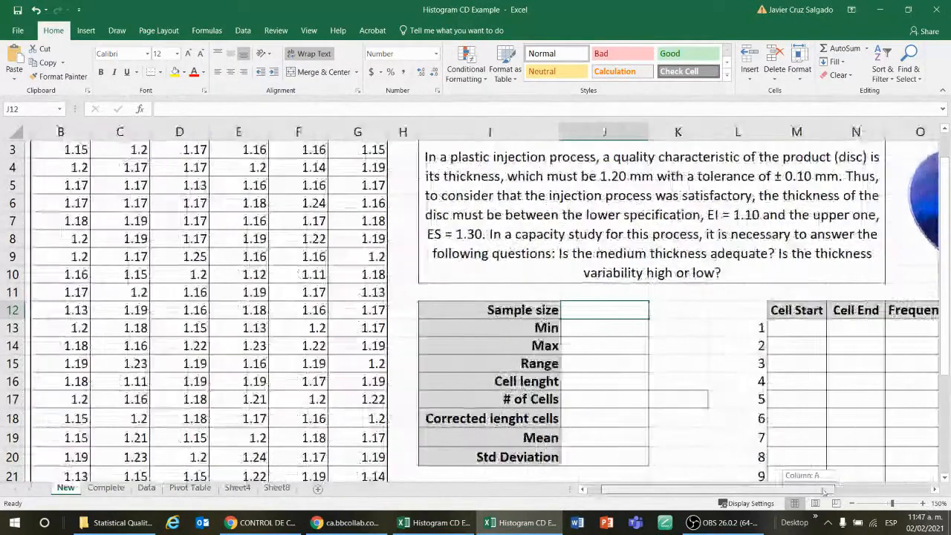
{"action": "left_click", "coordinate": [853, 505]}
{"action": "left_click", "coordinate": [853, 505]}
{"action": "left_click", "coordinate": [853, 504]}
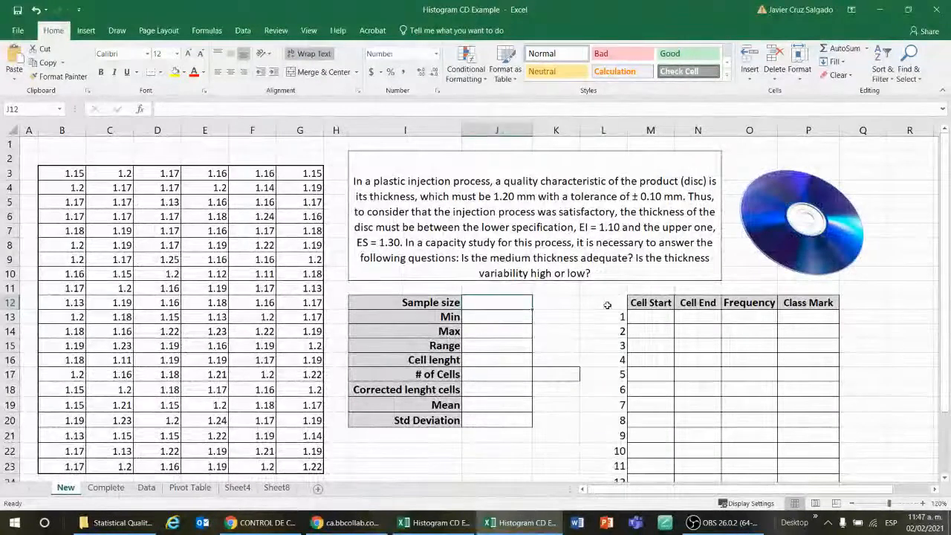
{"action": "left_click_drag", "start_coordinate": [532, 130], "coordinate": [553, 130]}
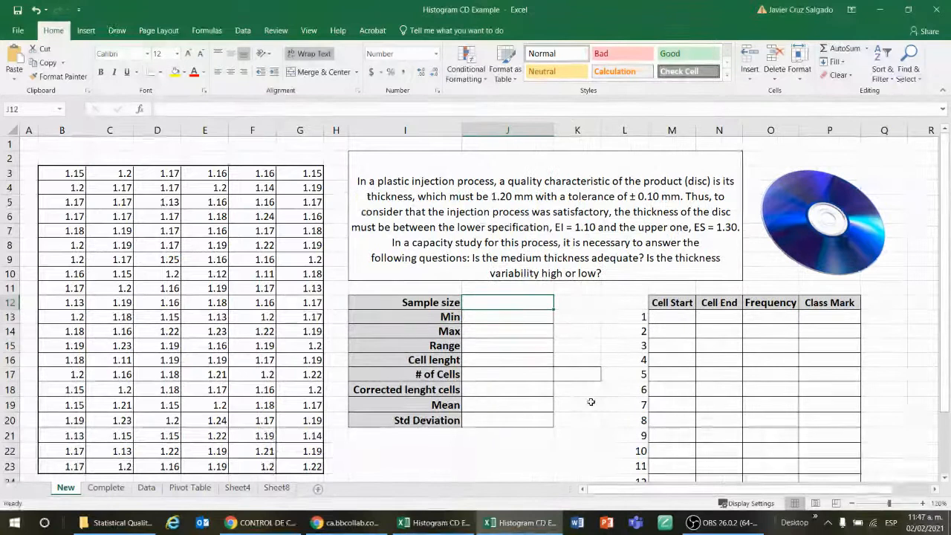
Compute the sample size with a COUNT formula over the thickness data B3:G23
{"action": "key", "text": "Down"}
{"action": "type", "text": "="}
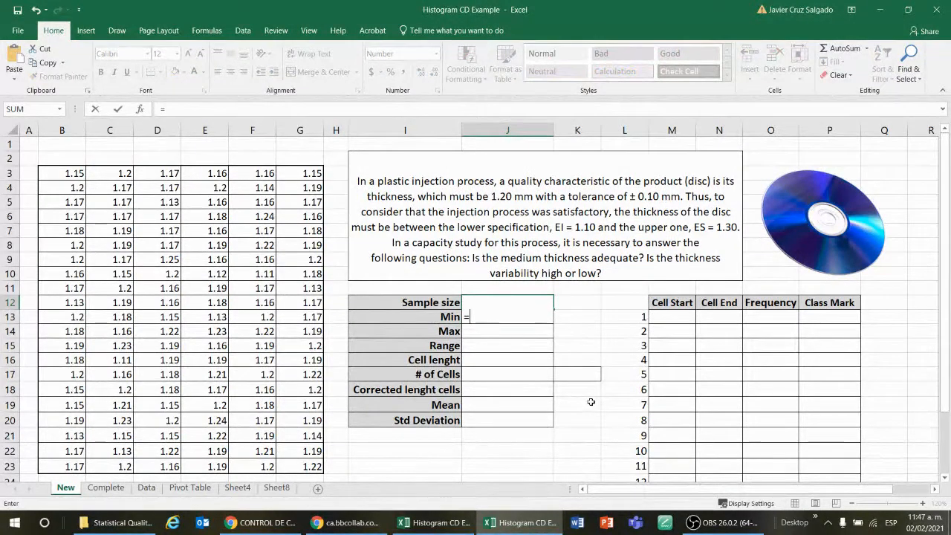
{"action": "type", "text": "count"}
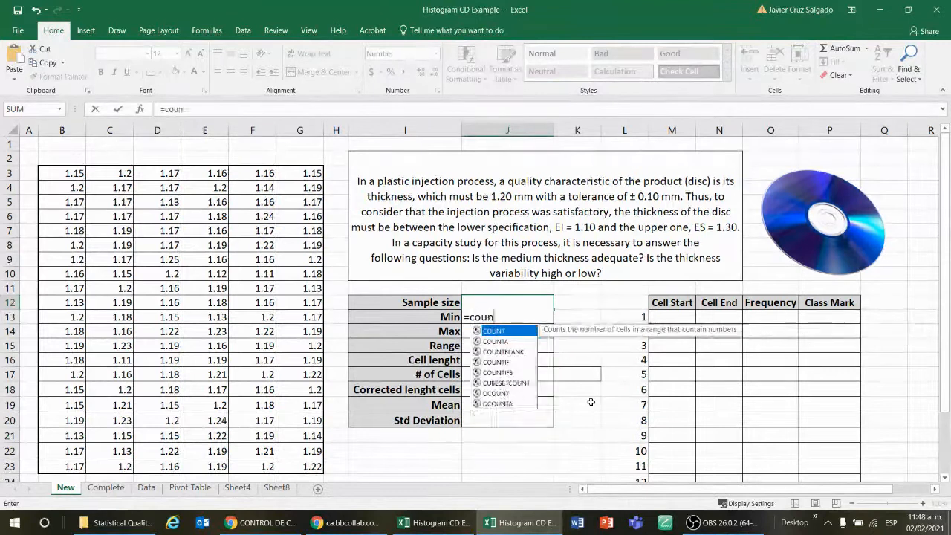
{"action": "double_click", "coordinate": [506, 334]}
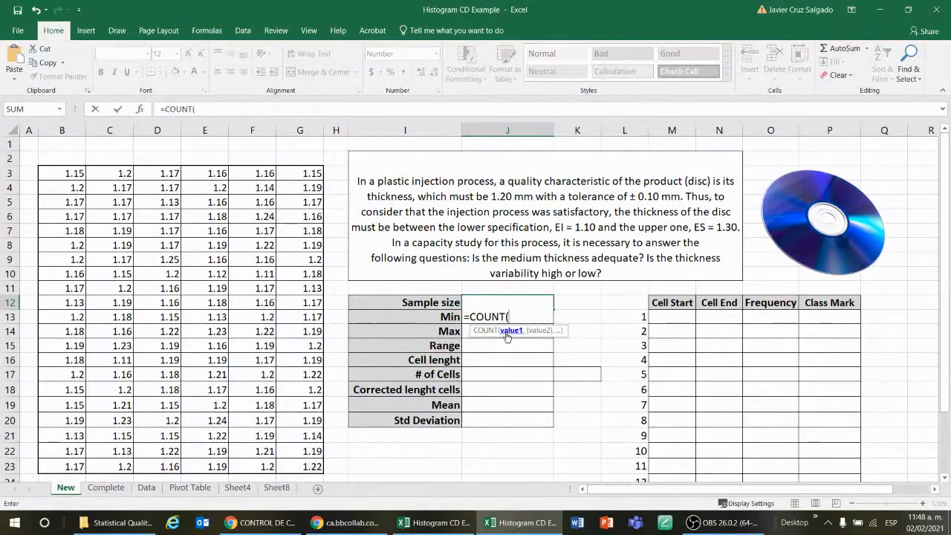
{"action": "left_click", "coordinate": [69, 171]}
{"action": "key", "text": "ctrl+shift+Right"}
{"action": "key", "text": "ctrl+shift+Down"}
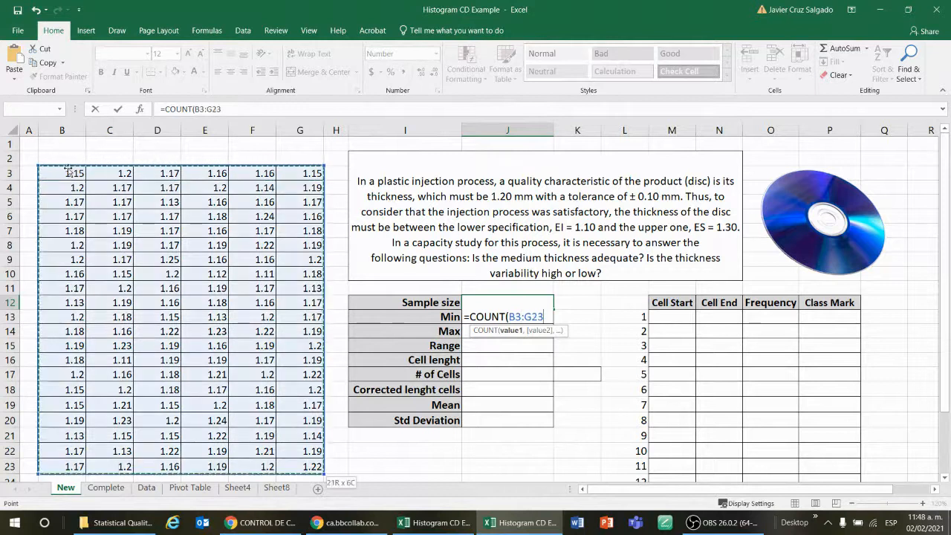
{"action": "key", "text": "Return"}
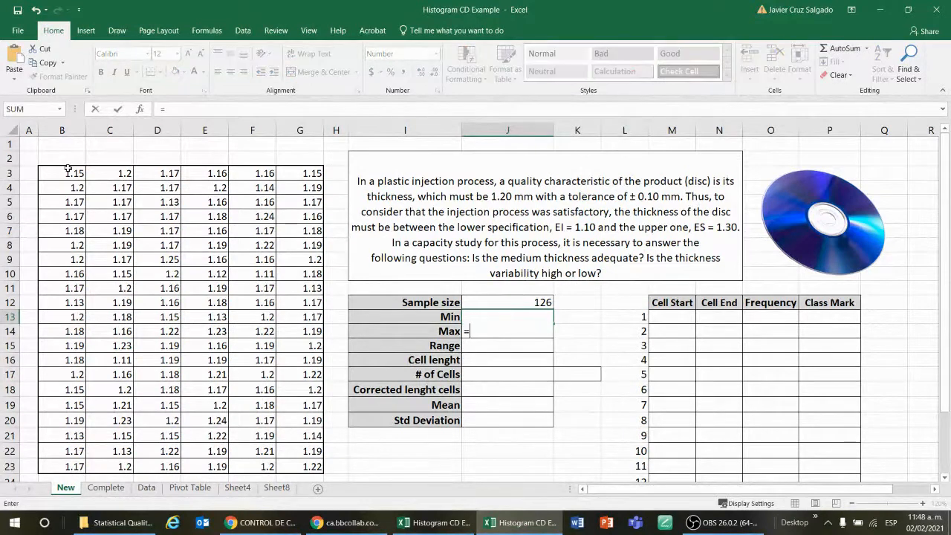
Compute the minimum thickness with a MIN formula over B3:G23
{"action": "key", "text": "Down"}
{"action": "type", "text": "=min"}
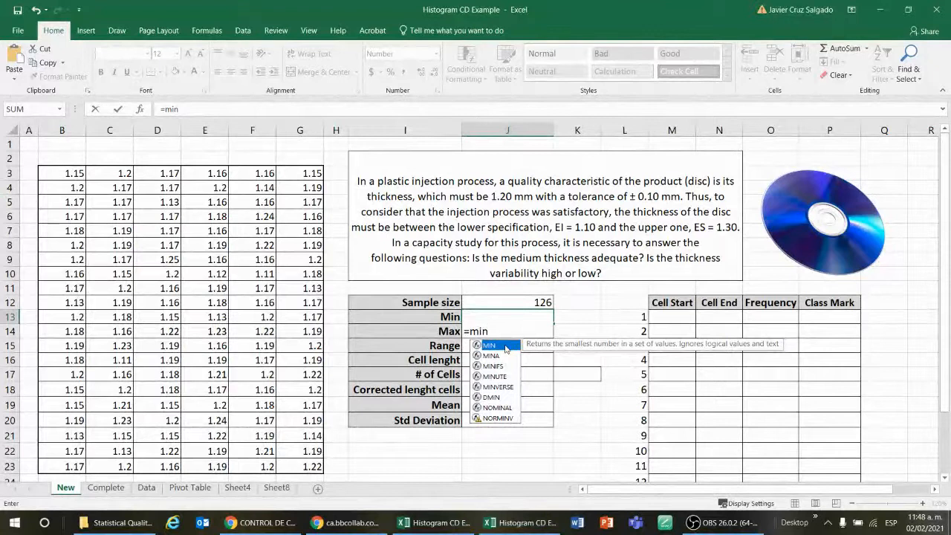
{"action": "double_click", "coordinate": [505, 346]}
{"action": "left_click", "coordinate": [81, 177]}
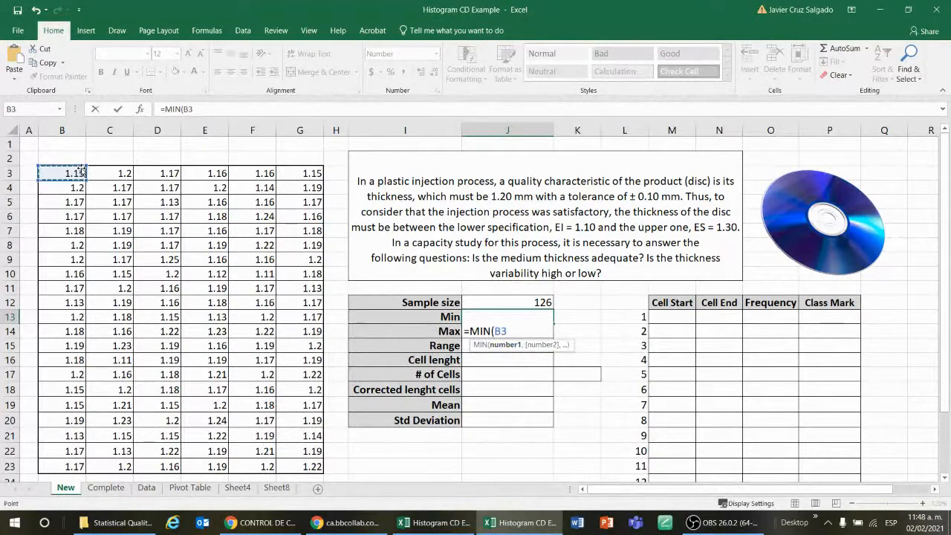
{"action": "key", "text": "ctrl+shift+Right"}
{"action": "key", "text": "ctrl+shift+Down"}
{"action": "key", "text": "Return"}
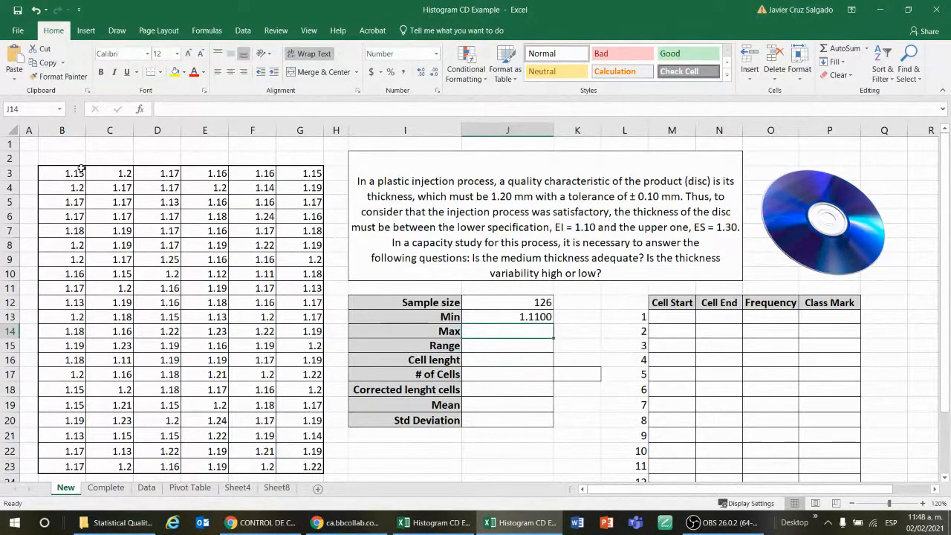
Compute the maximum thickness with a MAX formula over B3:G23
{"action": "key", "text": "Down"}
{"action": "type", "text": "=m"}
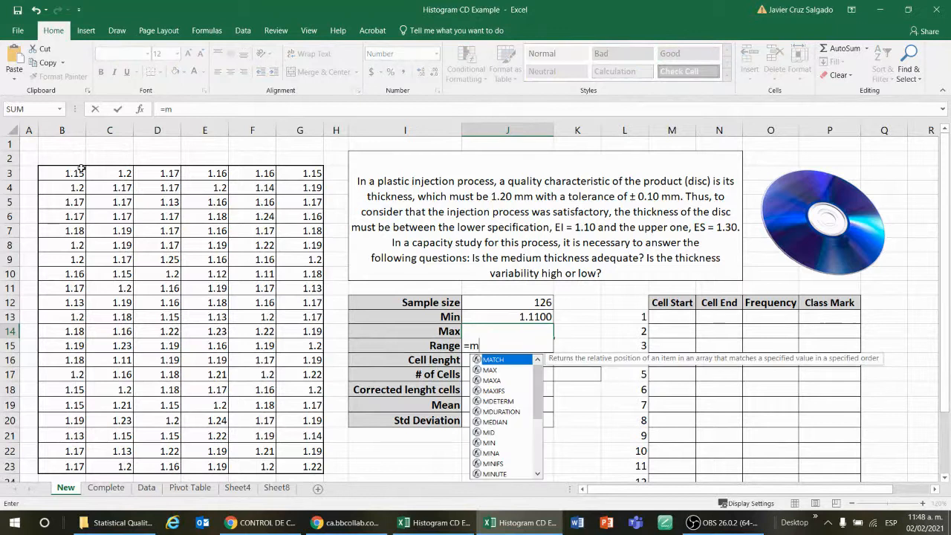
{"action": "type", "text": "ax"}
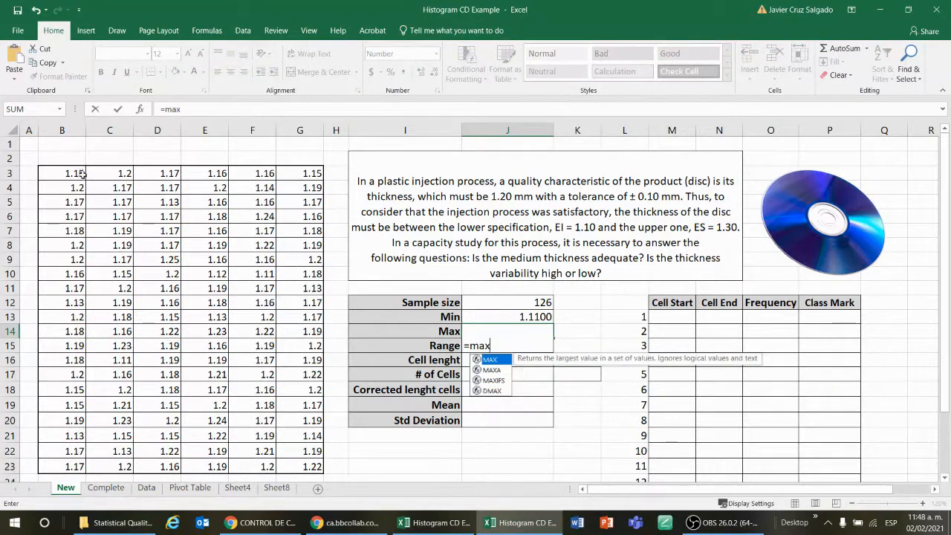
{"action": "double_click", "coordinate": [490, 360]}
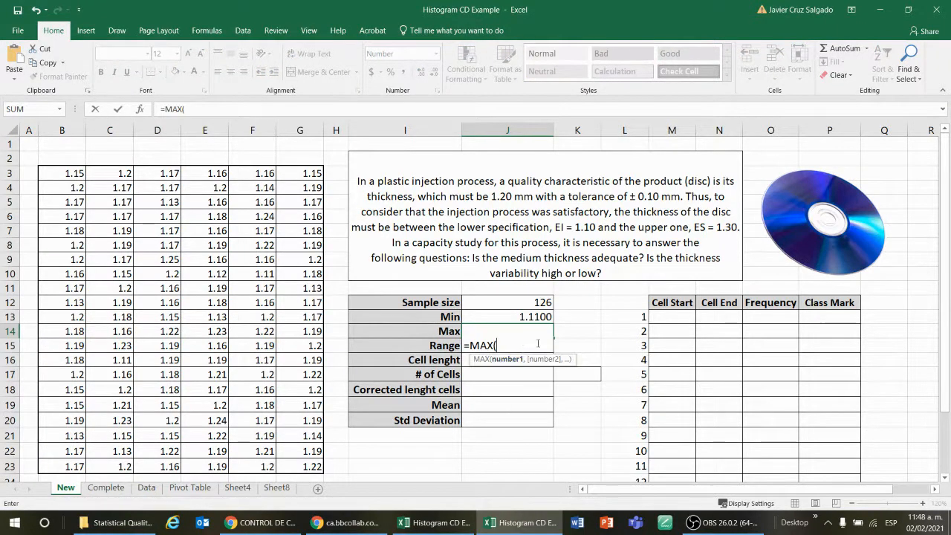
{"action": "left_click", "coordinate": [77, 174]}
{"action": "key", "text": "ctrl+shift+Right"}
{"action": "key", "text": "ctrl+shift+Down"}
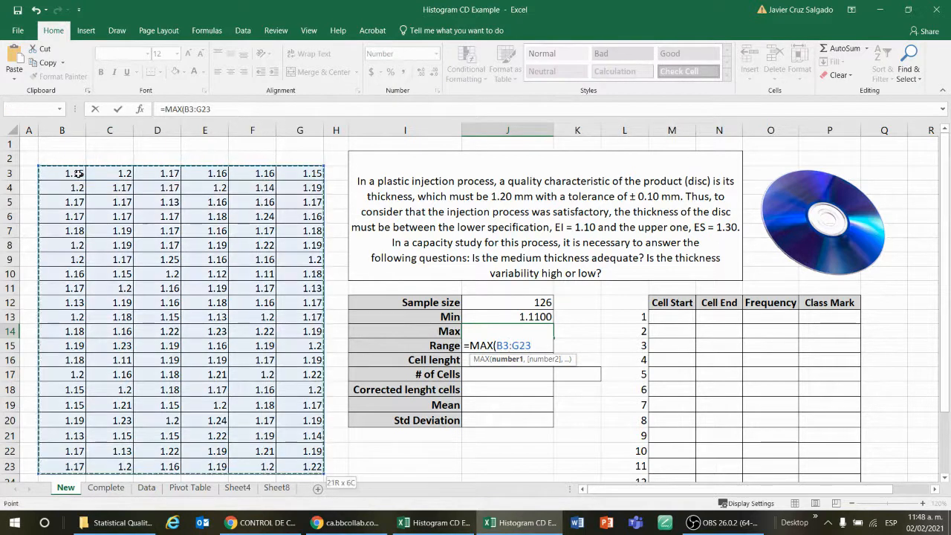
{"action": "key", "text": "Return"}
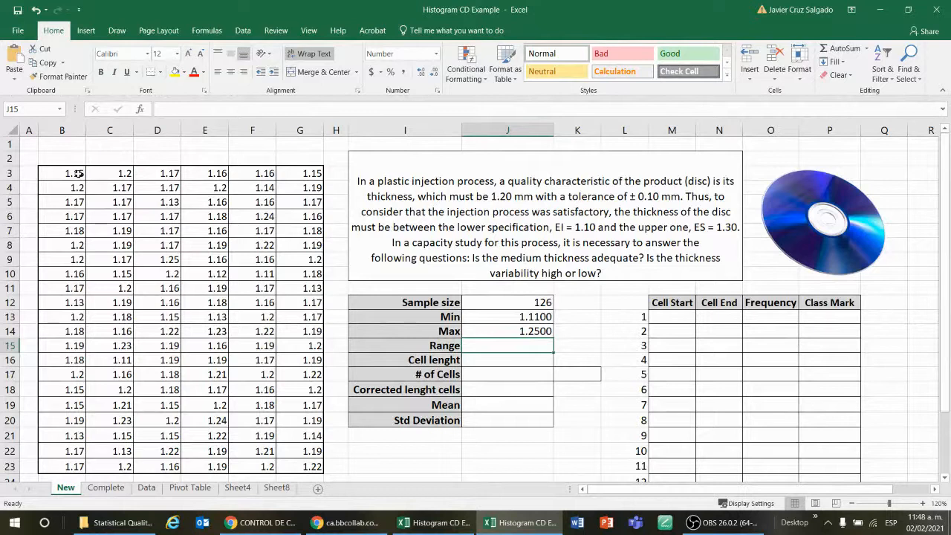
Calculate the range as the Max cell minus the Min cell
{"action": "key", "text": "Down"}
{"action": "type", "text": "="}
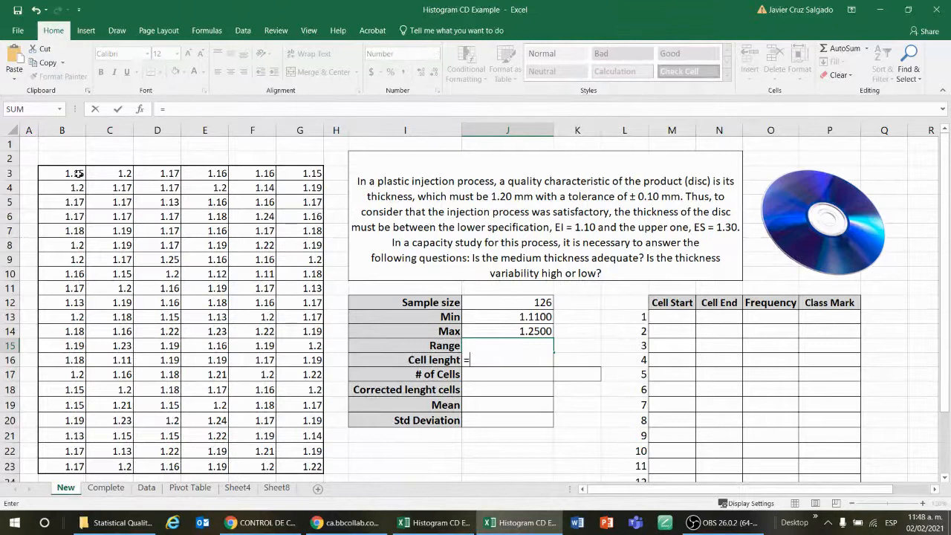
{"action": "key", "text": "Up"}
{"action": "key", "text": "Up"}
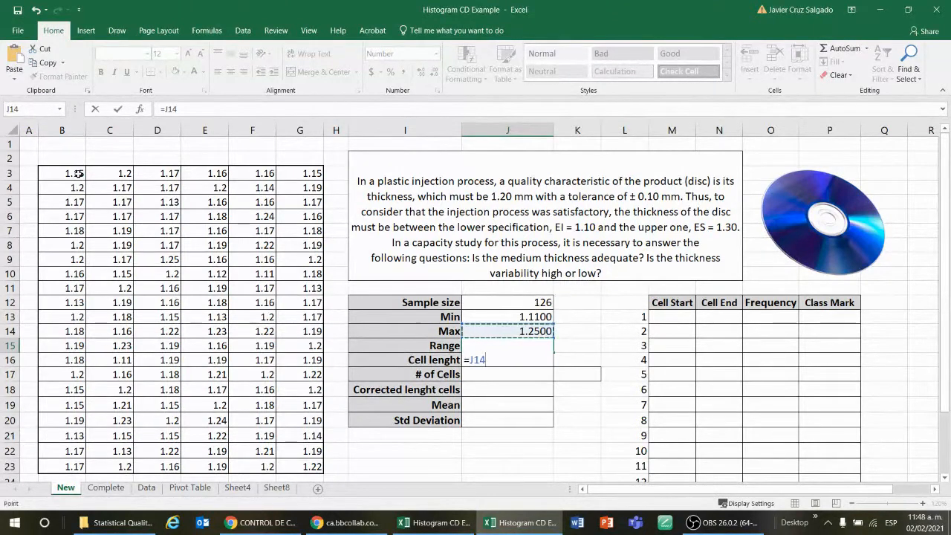
{"action": "type", "text": "-"}
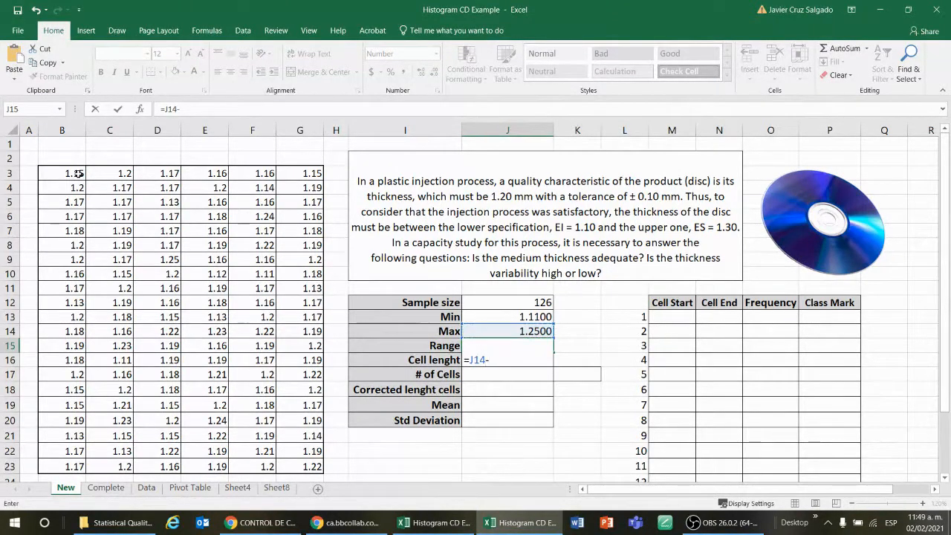
{"action": "key", "text": "Up"}
{"action": "key", "text": "Up"}
{"action": "key", "text": "Return"}
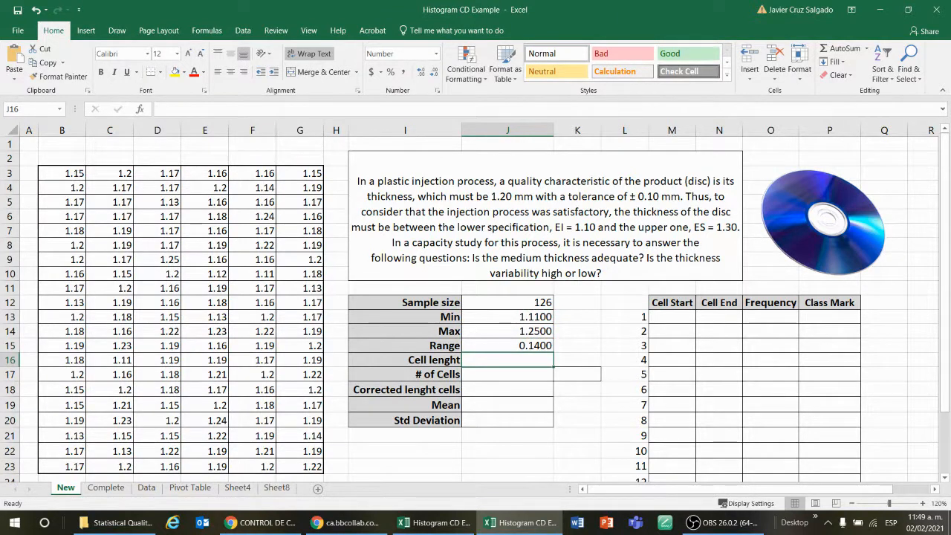
{"action": "key", "text": "alt+Tab"}
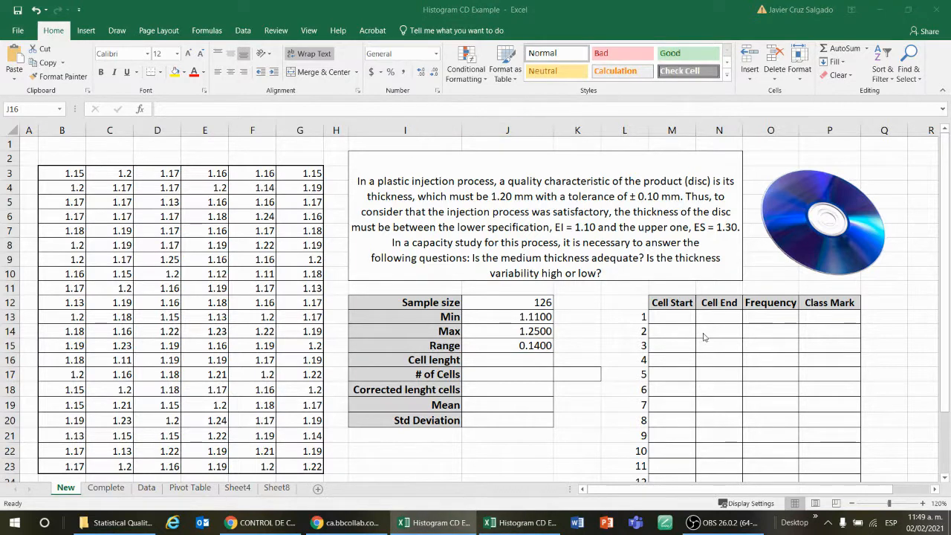
Inspect the summary block and the frequency table's numbered cells 1 to 15
{"action": "left_click", "coordinate": [521, 358]}
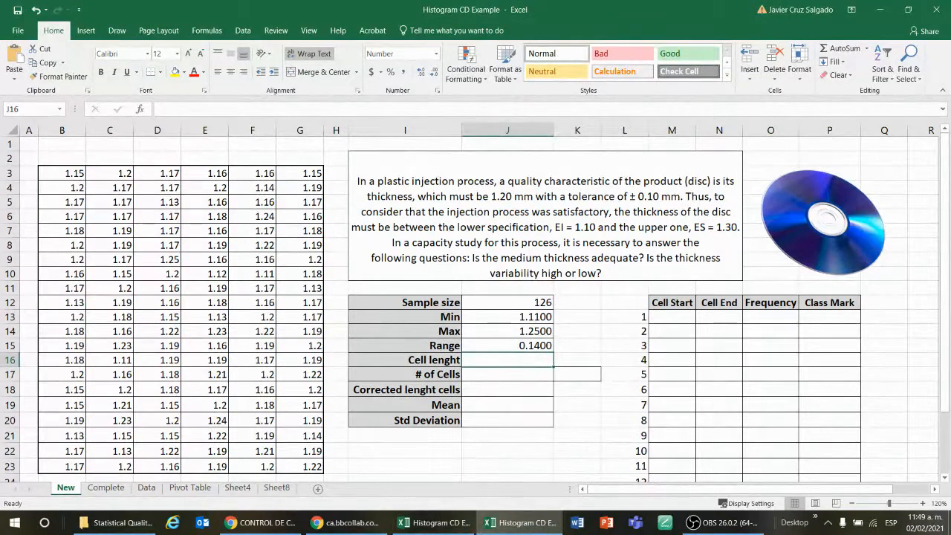
{"action": "key", "text": "F2"}
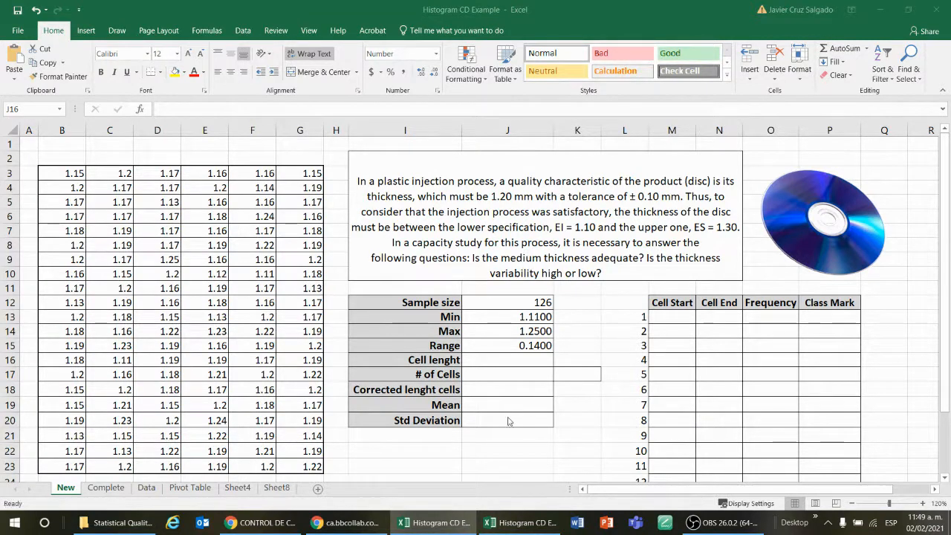
{"action": "left_click", "coordinate": [509, 361]}
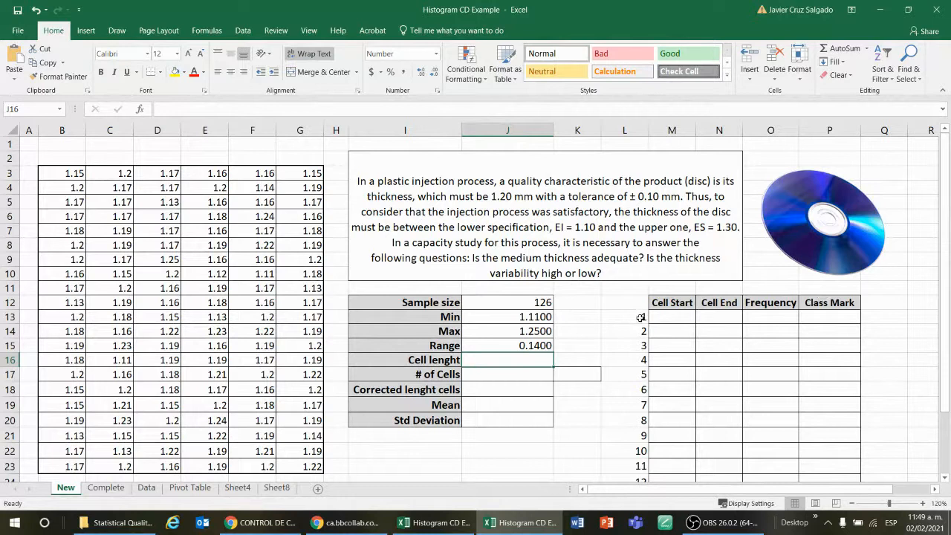
{"action": "left_click_drag", "start_coordinate": [641, 316], "coordinate": [642, 450]}
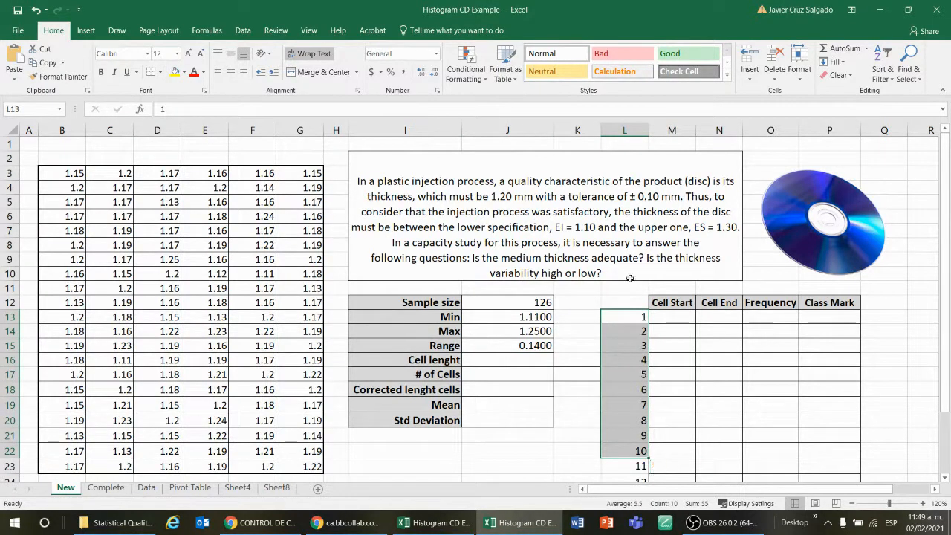
{"action": "left_click", "coordinate": [627, 318]}
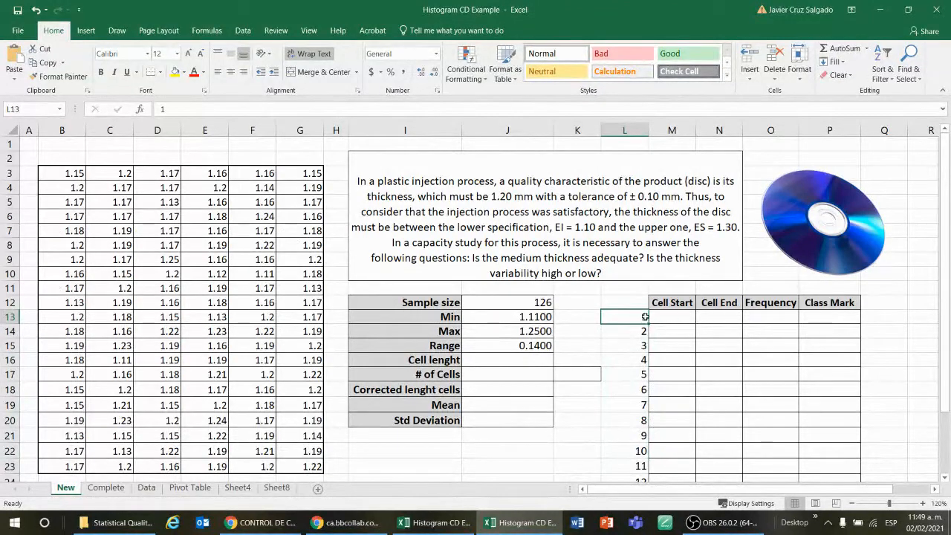
{"action": "left_click_drag", "start_coordinate": [645, 316], "coordinate": [623, 424]}
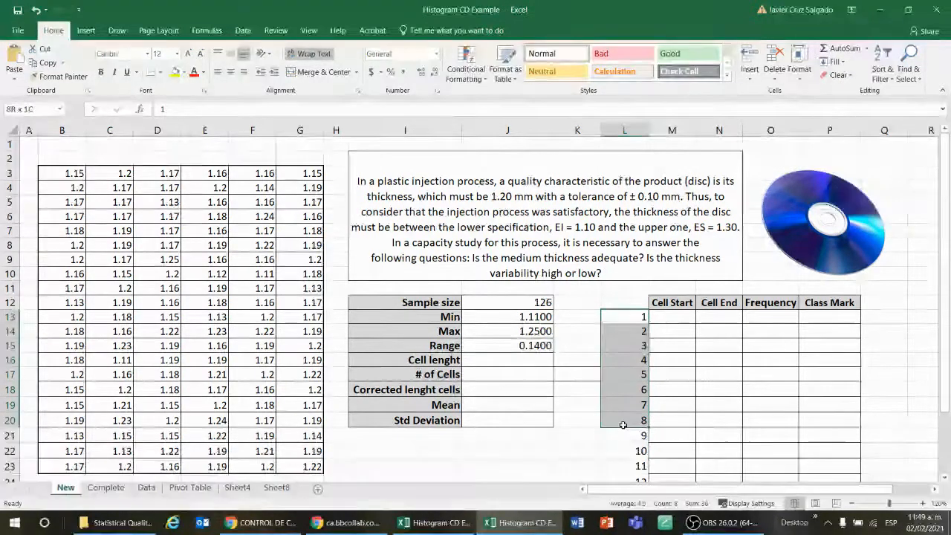
{"action": "left_click", "coordinate": [628, 300]}
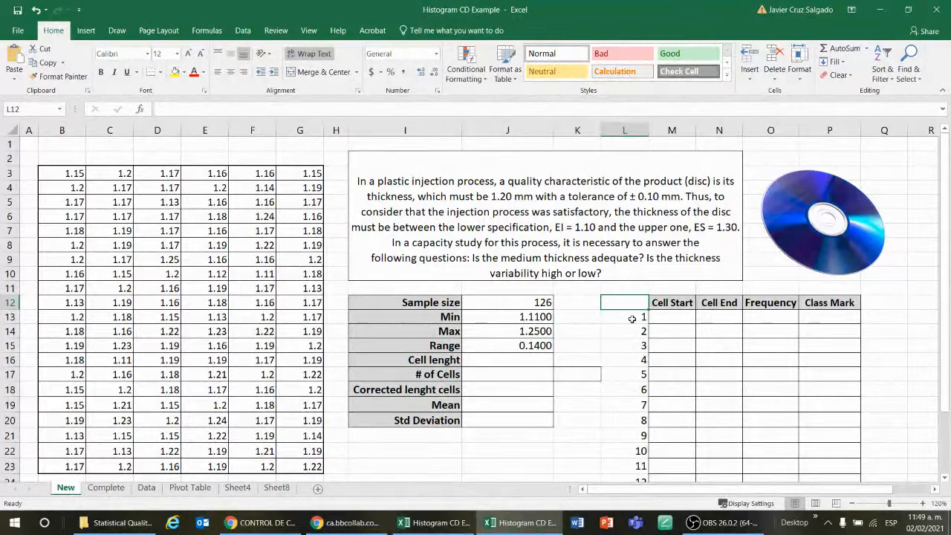
{"action": "key", "text": "Down"}
{"action": "key", "text": "Down"}
{"action": "key", "text": "Down"}
{"action": "key", "text": "Down"}
{"action": "key", "text": "Down"}
{"action": "key", "text": "Down"}
{"action": "key", "text": "Down"}
{"action": "key", "text": "Down"}
{"action": "key", "text": "Down"}
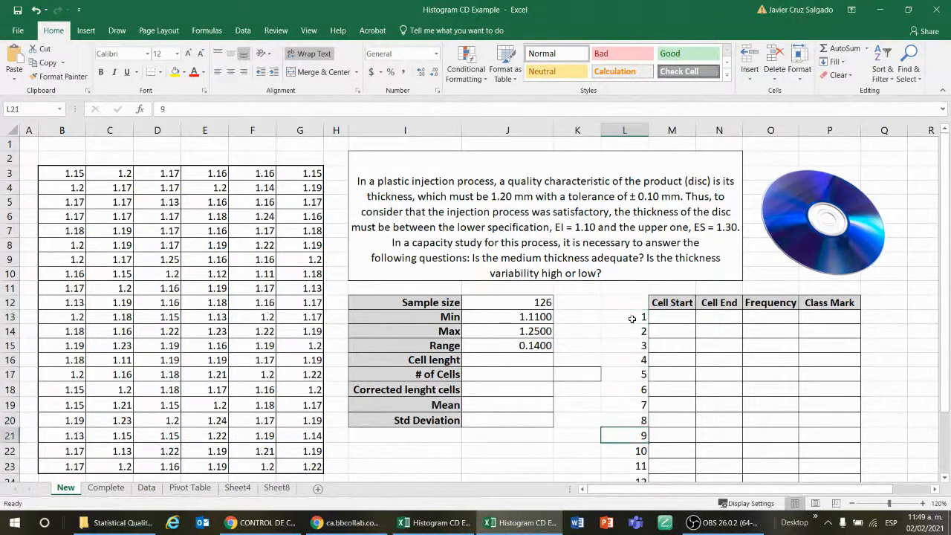
{"action": "key", "text": "Down"}
{"action": "key", "text": "Down"}
{"action": "key", "text": "Down"}
{"action": "key", "text": "Down"}
{"action": "key", "text": "Down"}
{"action": "key", "text": "Down"}
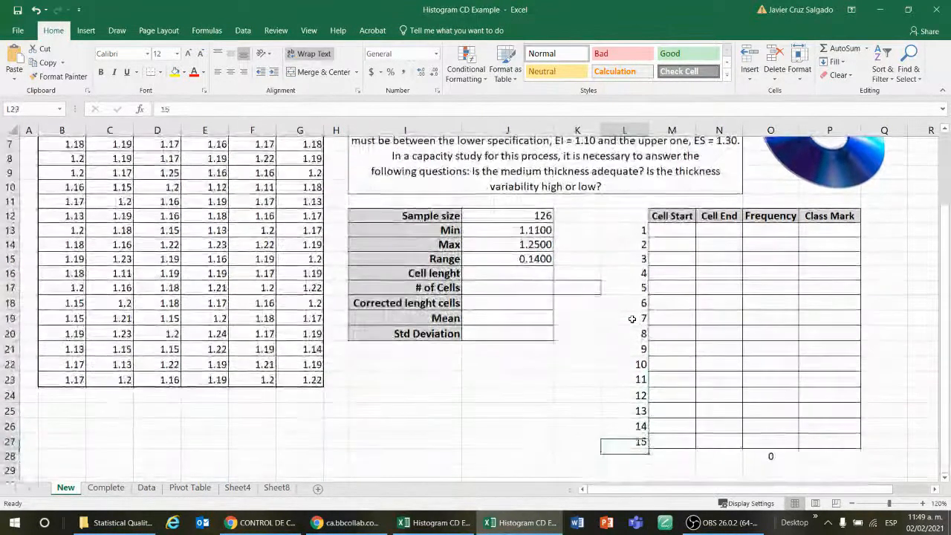
{"action": "key", "text": "Up"}
{"action": "key", "text": "Up"}
{"action": "key", "text": "Up"}
{"action": "key", "text": "Up"}
{"action": "key", "text": "Up"}
{"action": "key", "text": "Up"}
{"action": "key", "text": "Up"}
{"action": "key", "text": "Up"}
{"action": "key", "text": "Up"}
{"action": "key", "text": "Up"}
{"action": "key", "text": "Up"}
{"action": "key", "text": "Up"}
{"action": "key", "text": "Up"}
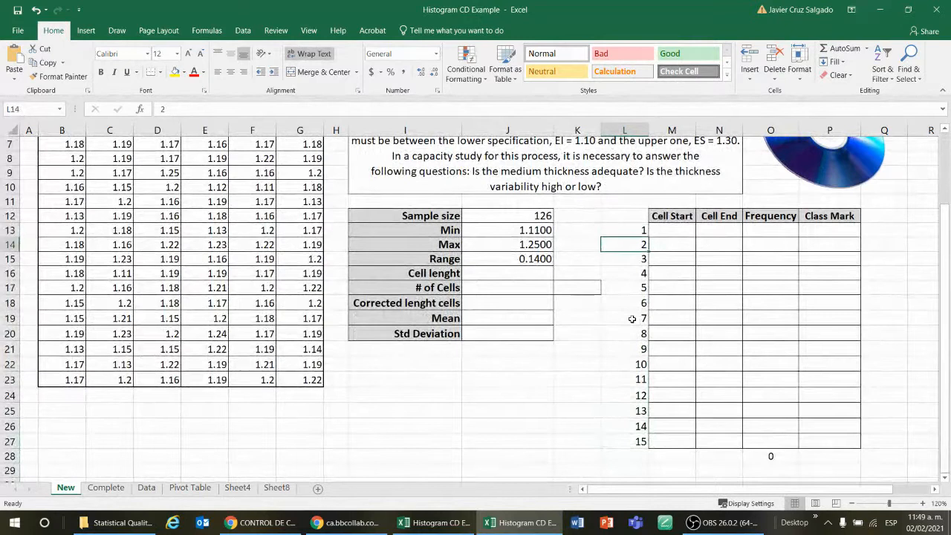
{"action": "key", "text": "Down"}
{"action": "key", "text": "Down"}
{"action": "key", "text": "Down"}
{"action": "key", "text": "Down"}
{"action": "key", "text": "Down"}
{"action": "key", "text": "Down"}
{"action": "key", "text": "Down"}
{"action": "key", "text": "Down"}
{"action": "key", "text": "Down"}
{"action": "key", "text": "Down"}
{"action": "key", "text": "Down"}
{"action": "key", "text": "Down"}
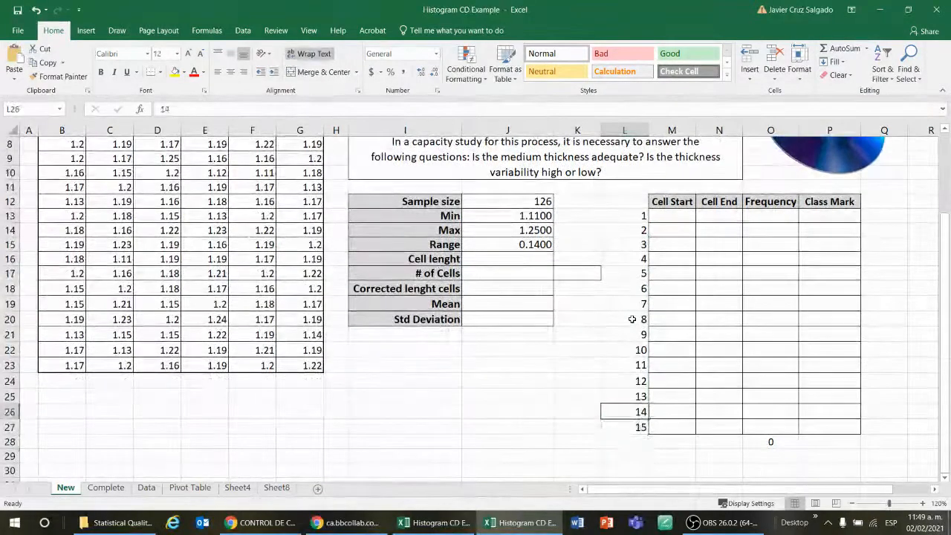
{"action": "key", "text": "Up"}
{"action": "key", "text": "Up"}
{"action": "key", "text": "Up"}
{"action": "key", "text": "Up"}
{"action": "key", "text": "Up"}
{"action": "key", "text": "Up"}
{"action": "key", "text": "Up"}
{"action": "key", "text": "Up"}
{"action": "key", "text": "Up"}
{"action": "key", "text": "Up"}
{"action": "key", "text": "Up"}
{"action": "key", "text": "Up"}
{"action": "key", "text": "Up"}
{"action": "key", "text": "Up"}
{"action": "key", "text": "Up"}
{"action": "key", "text": "Up"}
{"action": "key", "text": "Up"}
{"action": "key", "text": "Up"}
{"action": "key", "text": "Up"}
{"action": "key", "text": "Up"}
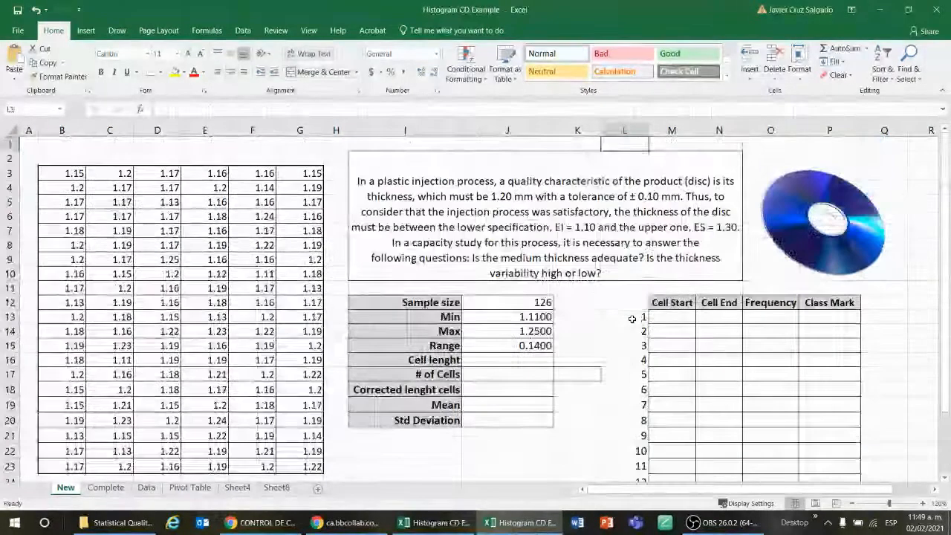
{"action": "key", "text": "Down"}
{"action": "key", "text": "Down"}
{"action": "key", "text": "Down"}
{"action": "key", "text": "Down"}
{"action": "key", "text": "Down"}
{"action": "key", "text": "Down"}
{"action": "key", "text": "Down"}
{"action": "key", "text": "Down"}
{"action": "key", "text": "Down"}
{"action": "key", "text": "Down"}
{"action": "key", "text": "Down"}
{"action": "key", "text": "Down"}
{"action": "key", "text": "Left"}
{"action": "key", "text": "Down"}
{"action": "key", "text": "Down"}
{"action": "key", "text": "Down"}
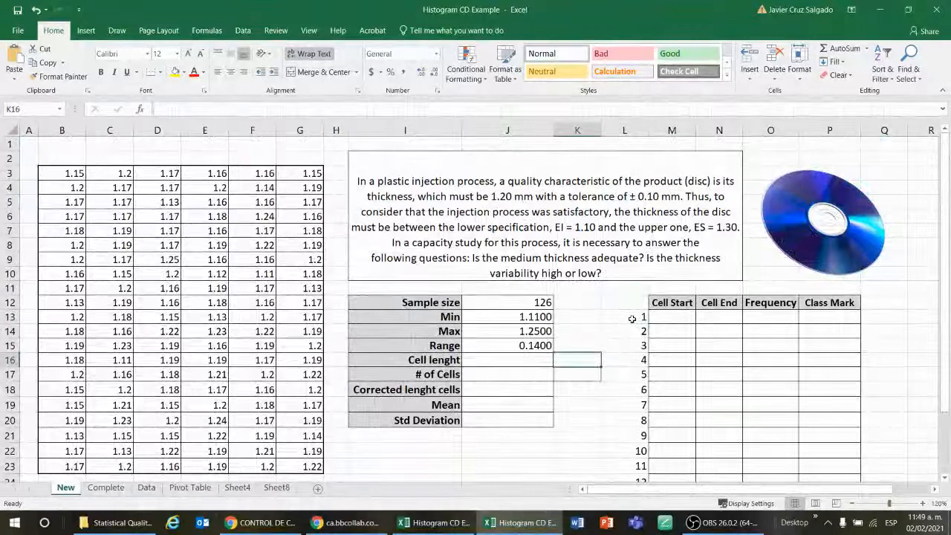
Compute the cell length in J16 with the formula =J15/(1+3.22*LOG(J12)), dividing the range by Sturges' cell count
{"action": "key", "text": "Left"}
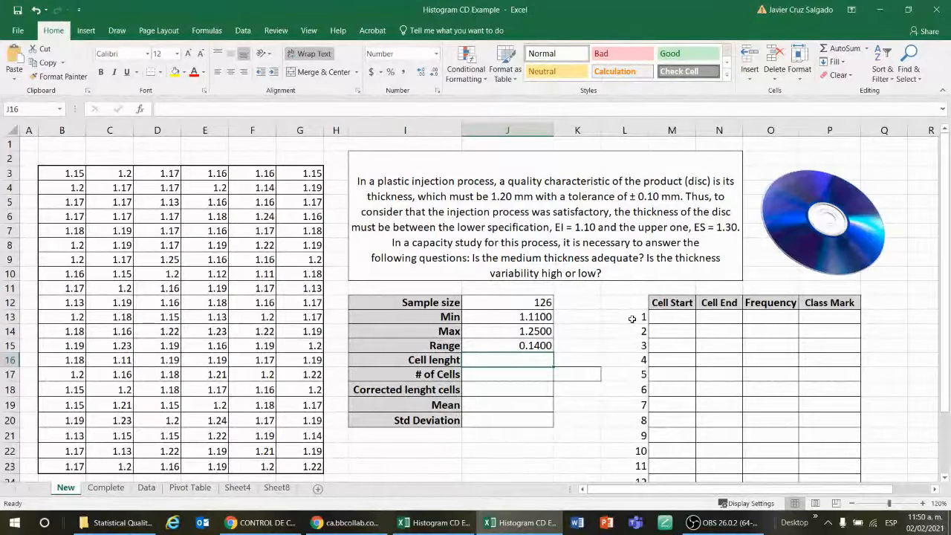
{"action": "key", "text": "Down"}
{"action": "type", "text": "="}
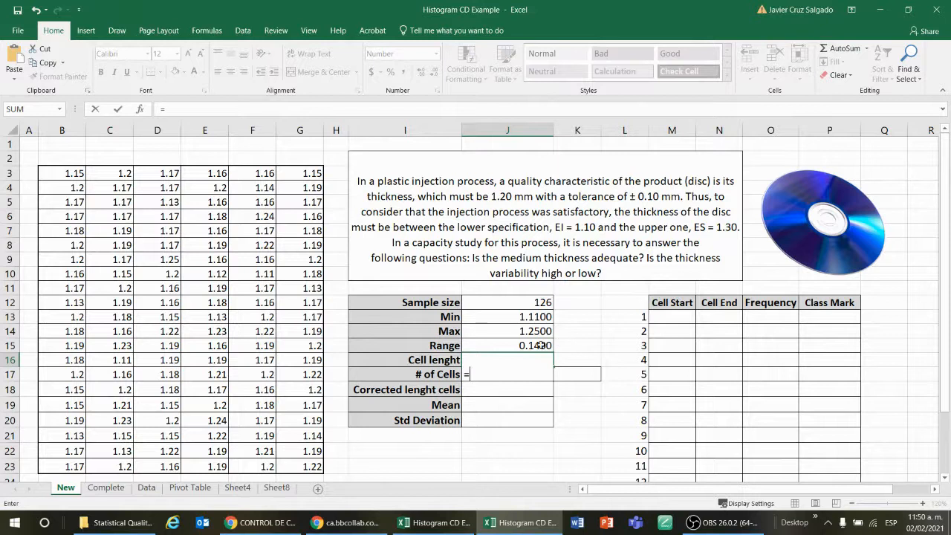
{"action": "left_click", "coordinate": [541, 345]}
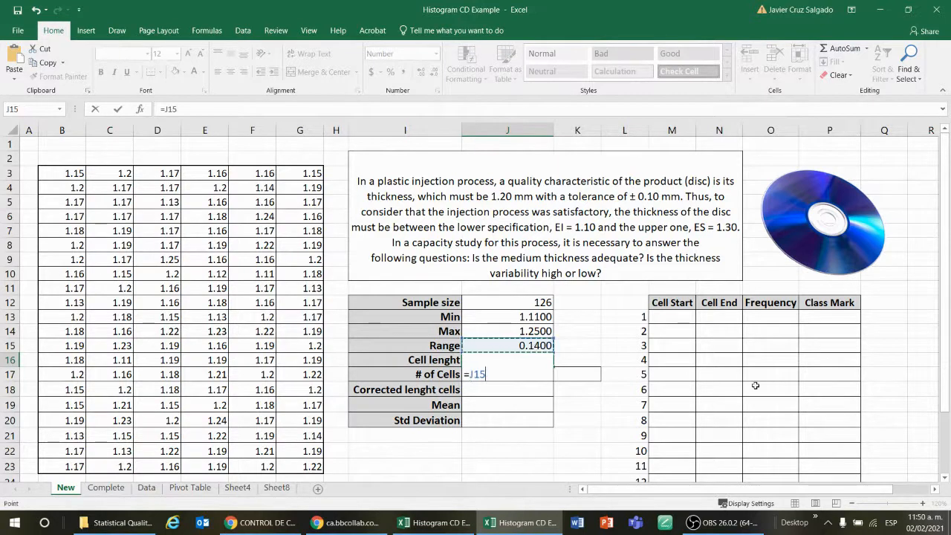
{"action": "type", "text": "/("}
{"action": "type", "text": "1+"}
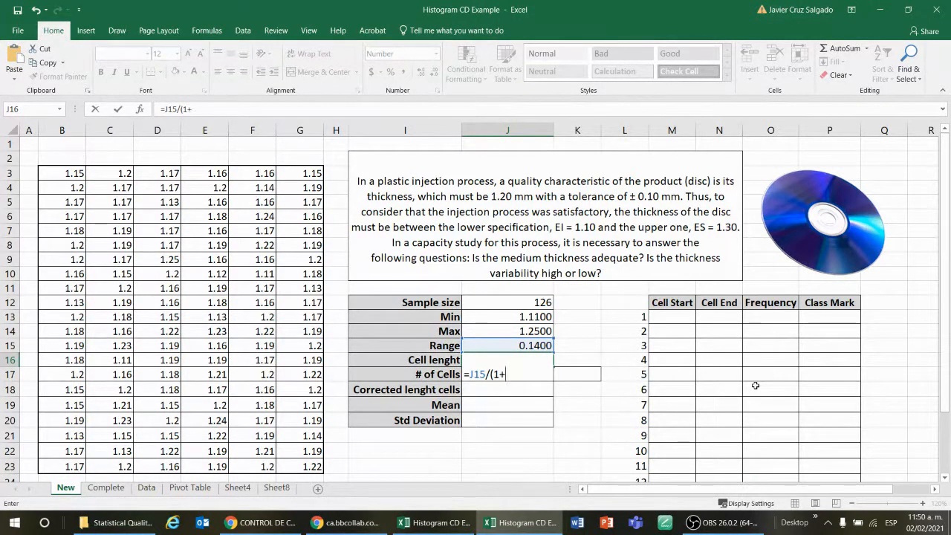
{"action": "type", "text": "3.22*log"}
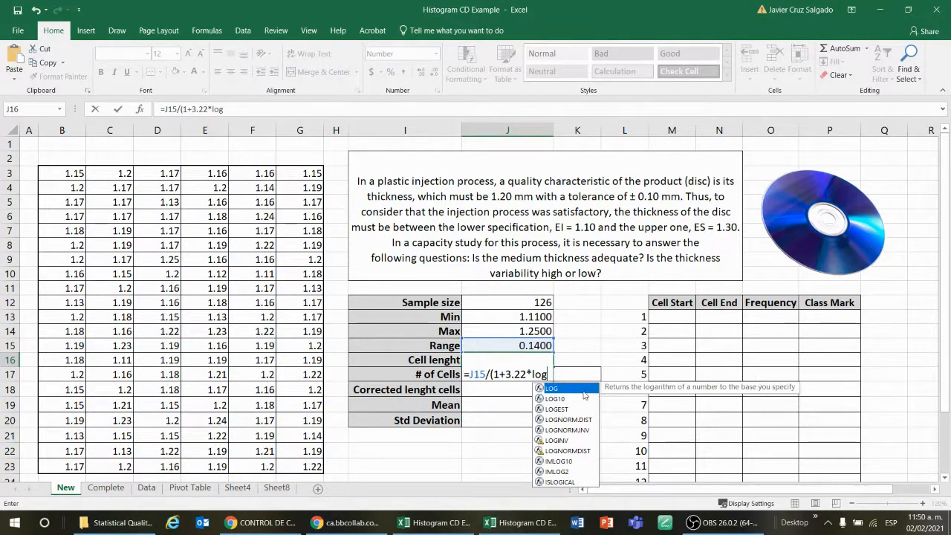
{"action": "key", "text": "Tab"}
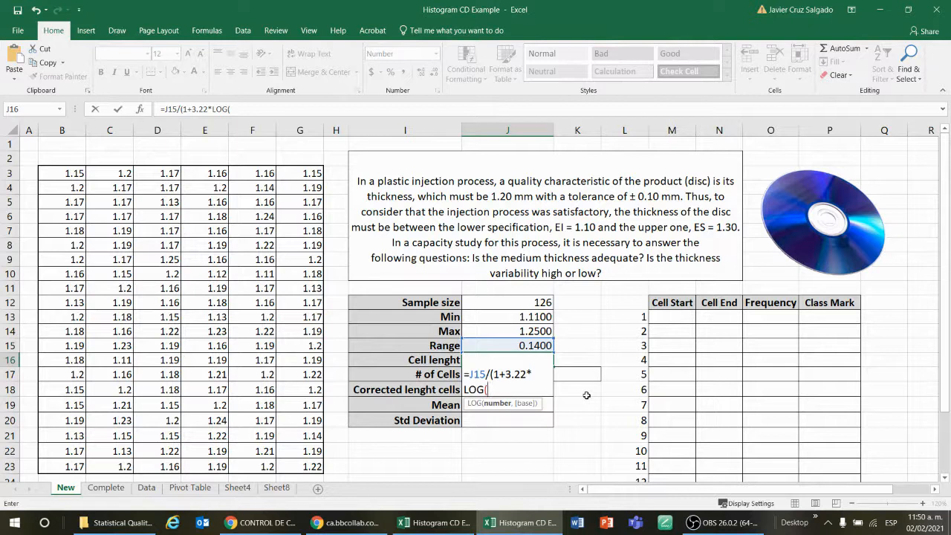
{"action": "left_click", "coordinate": [524, 302]}
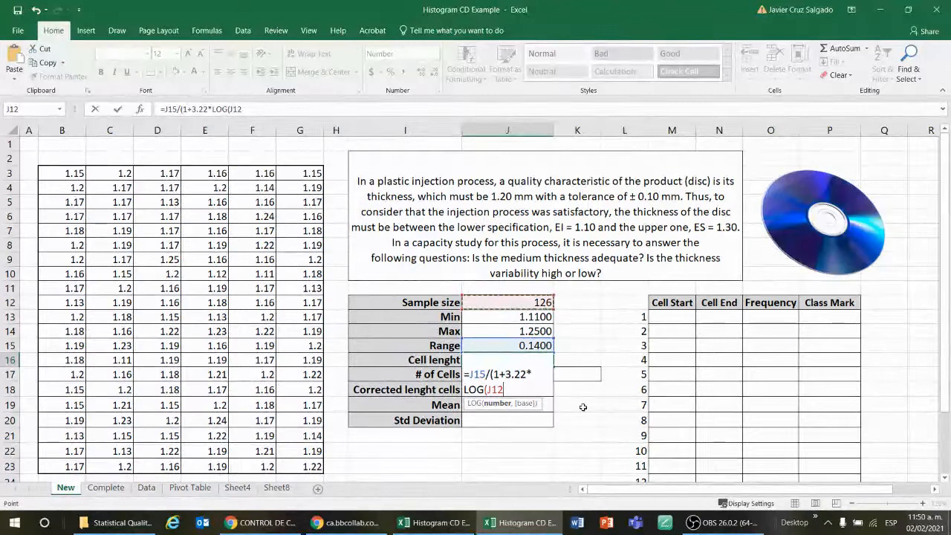
{"action": "type", "text": ")"}
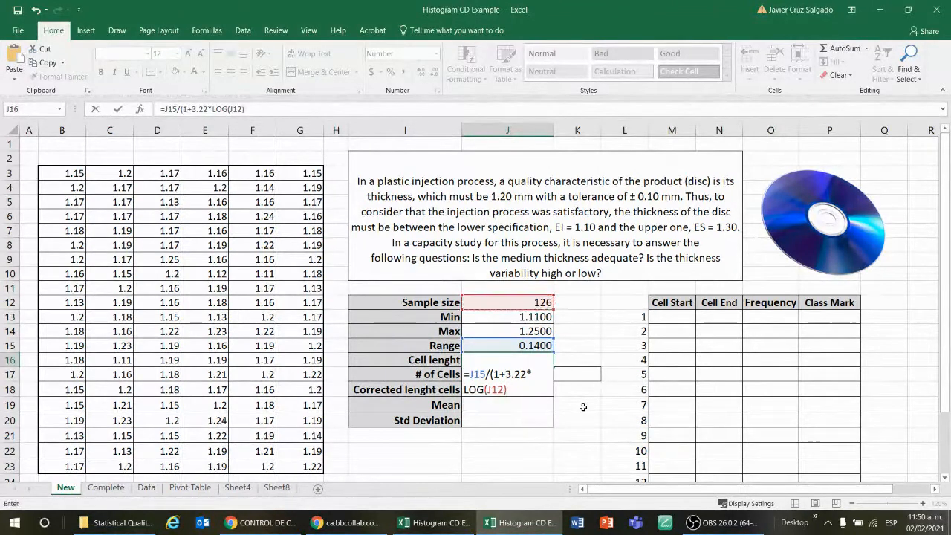
{"action": "type", "text": ")"}
{"action": "key", "text": "Return"}
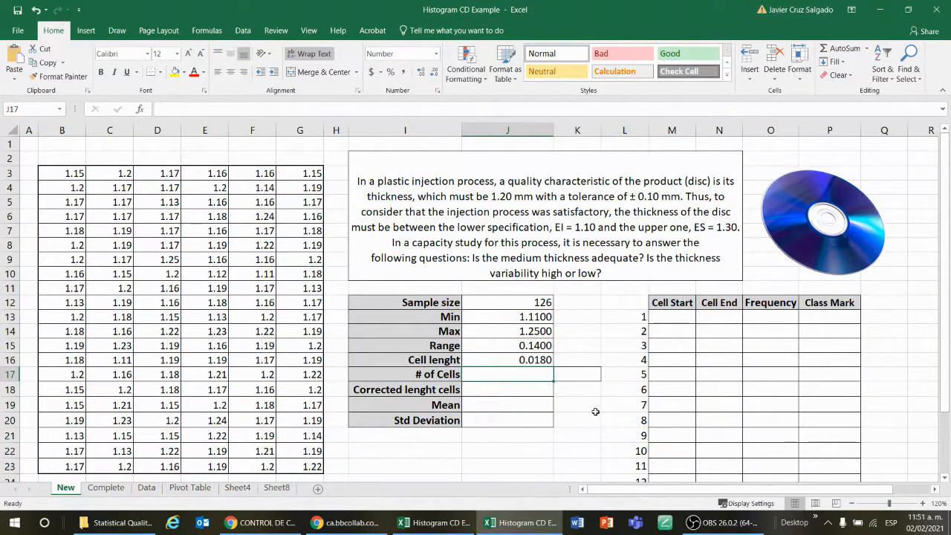
Review the cell length formula and the empty Cell Start and Cell End columns of the frequency table
{"action": "key", "text": "Left"}
{"action": "key", "text": "Up"}
{"action": "key", "text": "Right"}
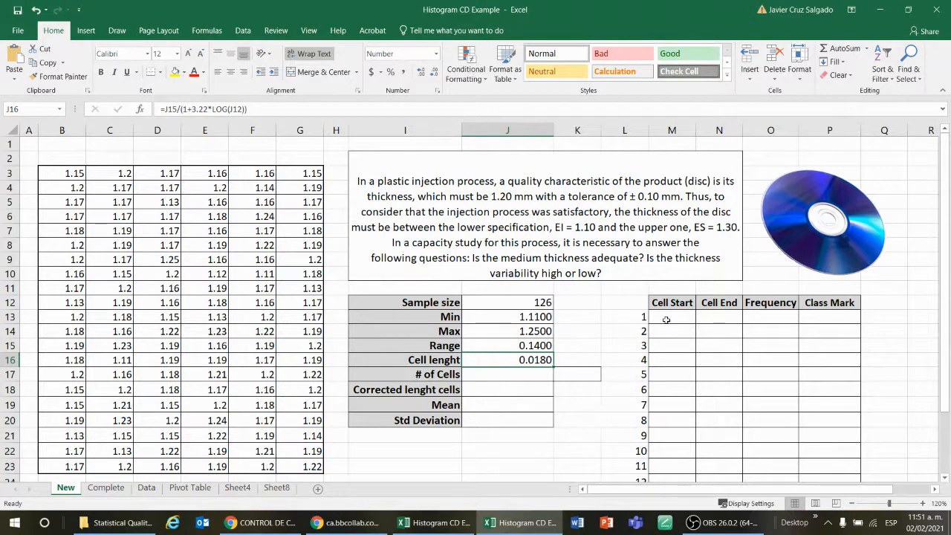
{"action": "left_click_drag", "start_coordinate": [666, 320], "coordinate": [706, 318]}
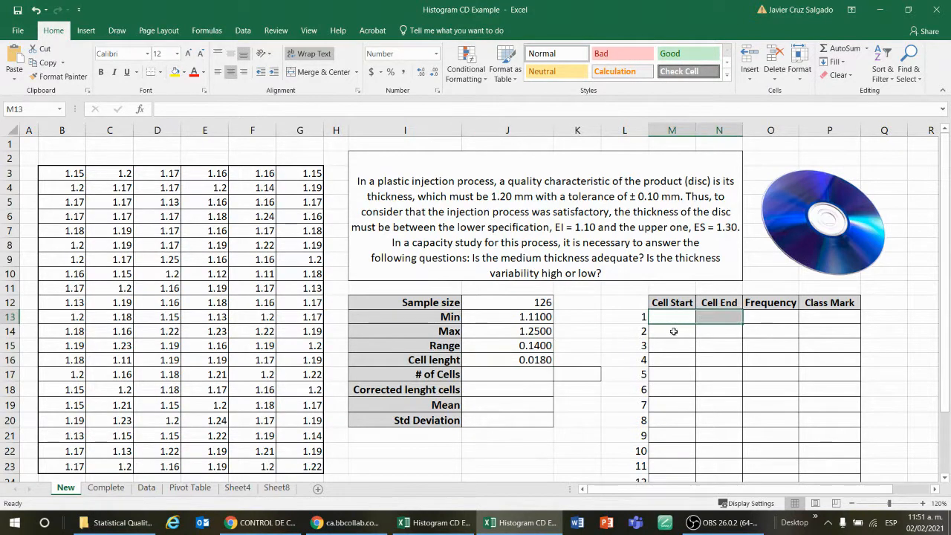
{"action": "left_click", "coordinate": [688, 332]}
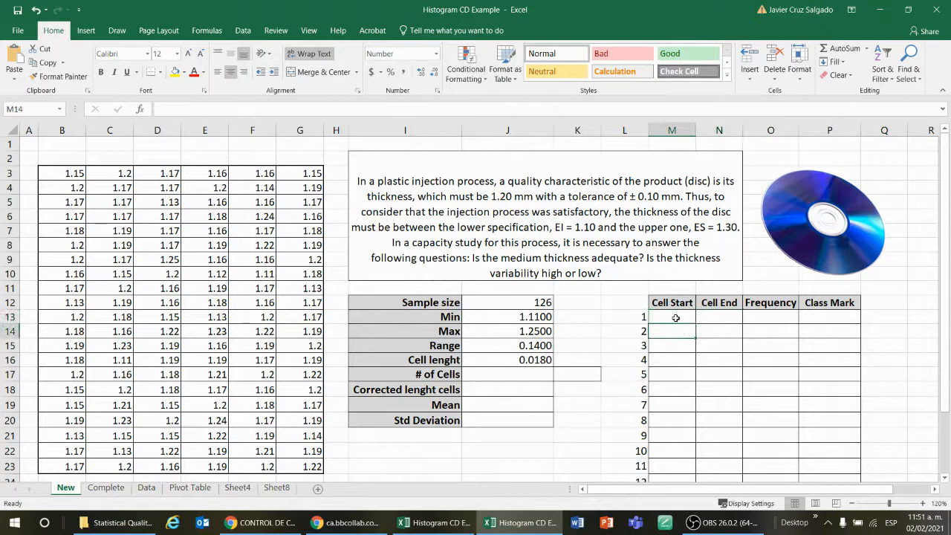
{"action": "left_click", "coordinate": [673, 317]}
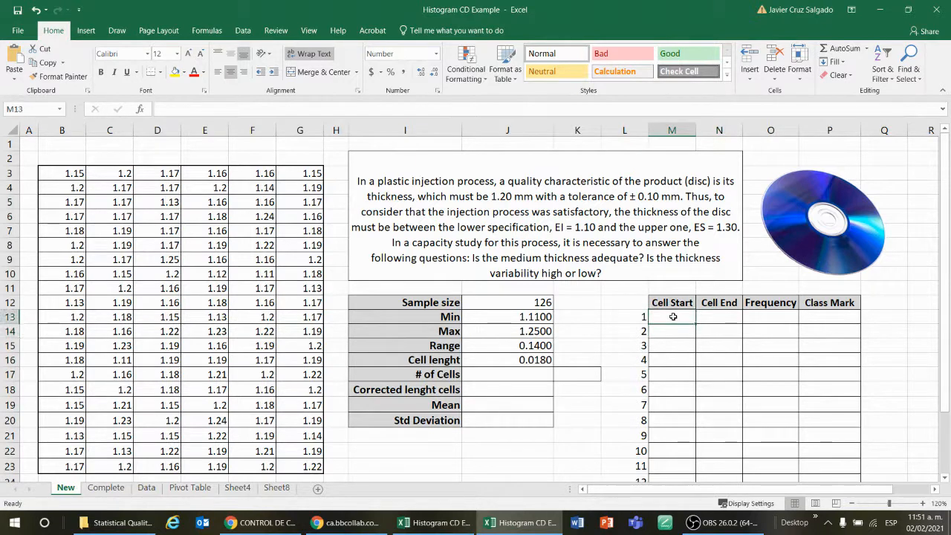
{"action": "left_click", "coordinate": [713, 314]}
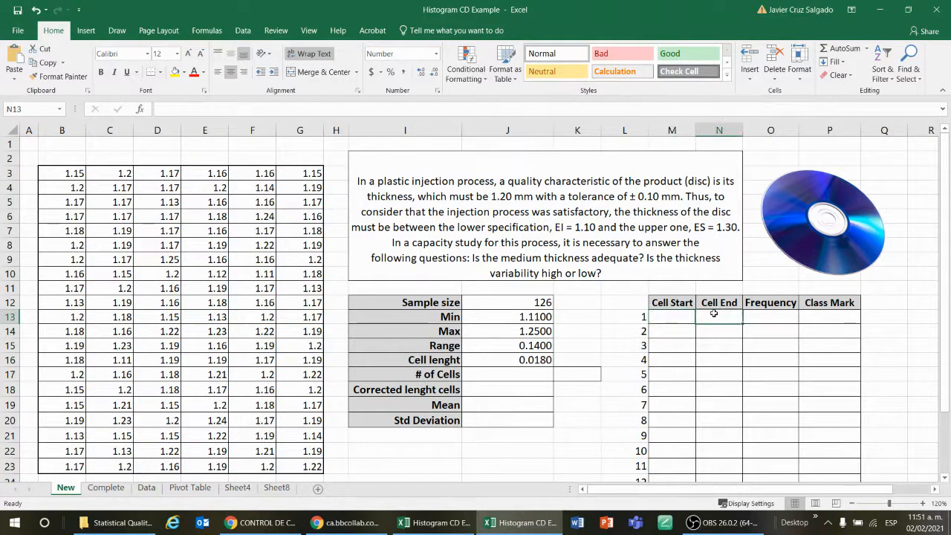
{"action": "left_click_drag", "start_coordinate": [676, 318], "coordinate": [709, 318]}
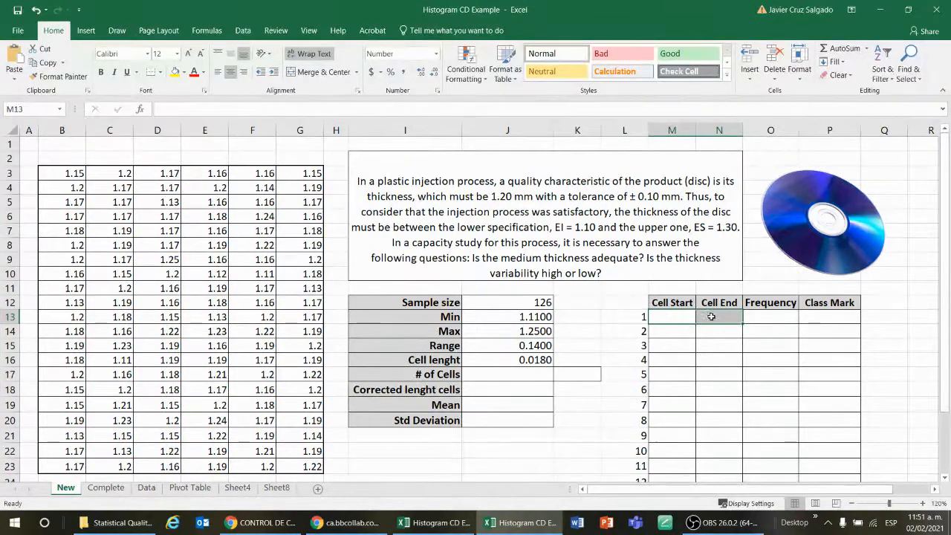
{"action": "left_click", "coordinate": [676, 318]}
{"action": "key", "text": "Down"}
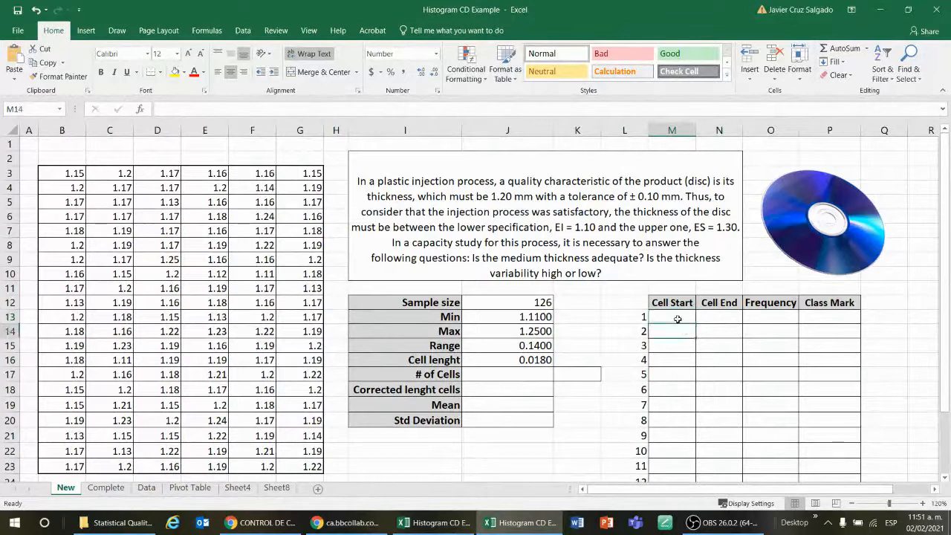
{"action": "left_click", "coordinate": [677, 318]}
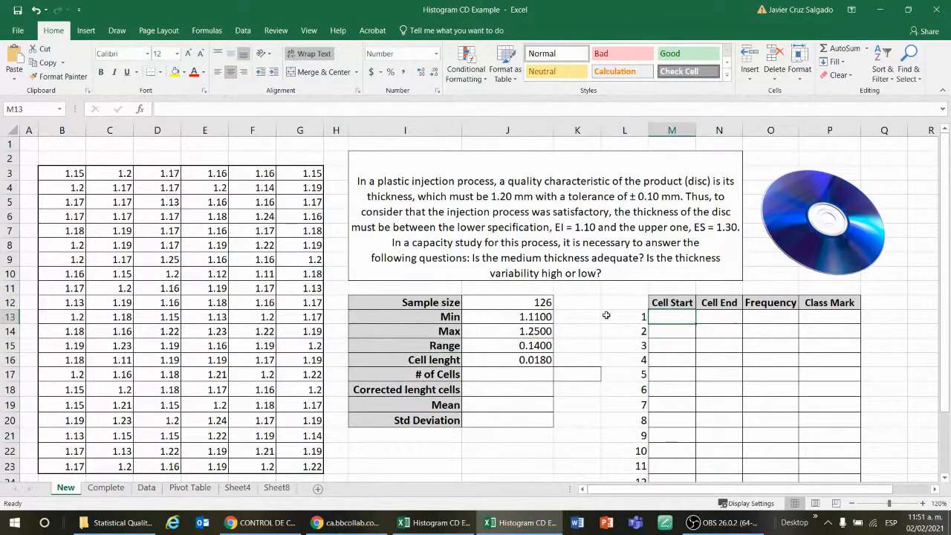
{"action": "left_click", "coordinate": [716, 319]}
{"action": "left_click", "coordinate": [688, 319]}
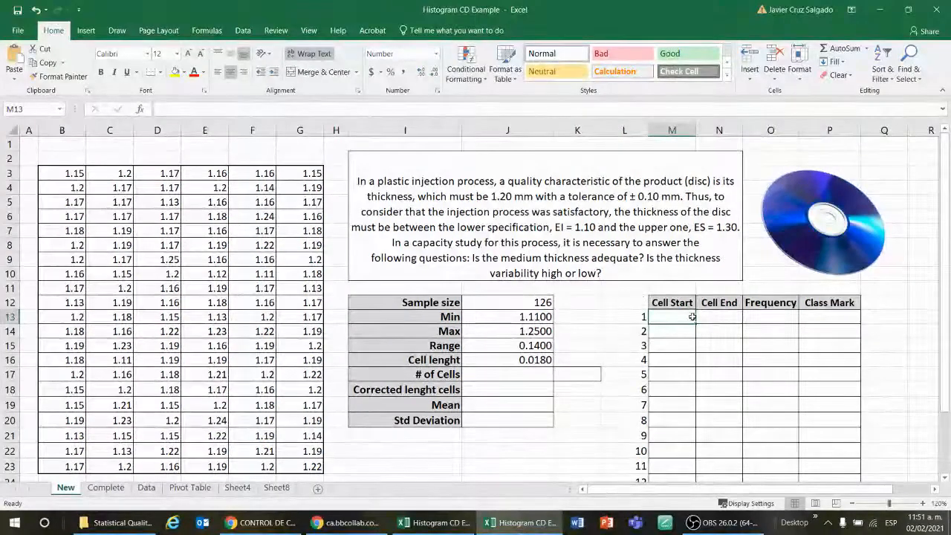
{"action": "left_click", "coordinate": [769, 314]}
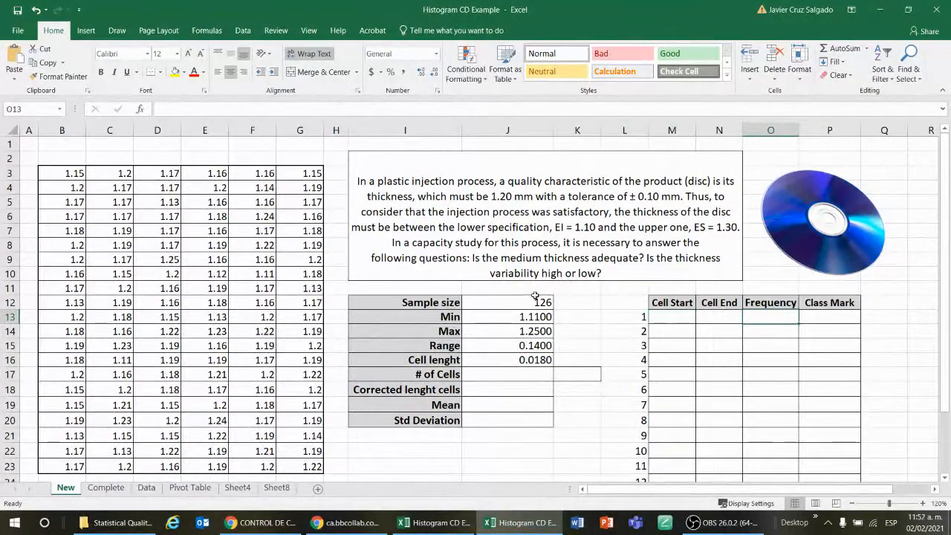
{"action": "mouse_move", "coordinate": [668, 317]}
{"action": "left_mouse_down"}
{"action": "mouse_move", "coordinate": [706, 318]}
{"action": "mouse_move", "coordinate": [687, 330]}
{"action": "mouse_move", "coordinate": [715, 331]}
{"action": "mouse_move", "coordinate": [715, 345]}
{"action": "left_mouse_up"}
{"action": "left_click", "coordinate": [675, 317]}
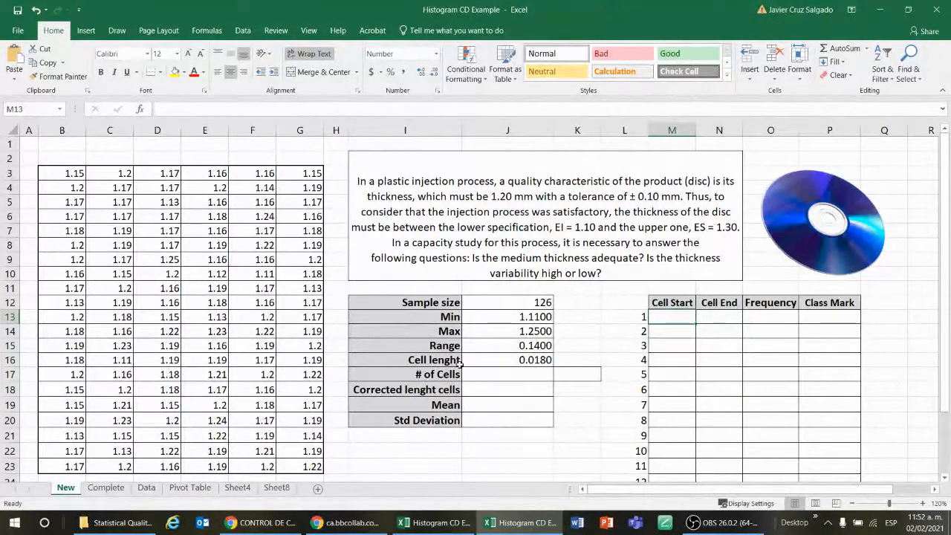
{"action": "left_click", "coordinate": [498, 360]}
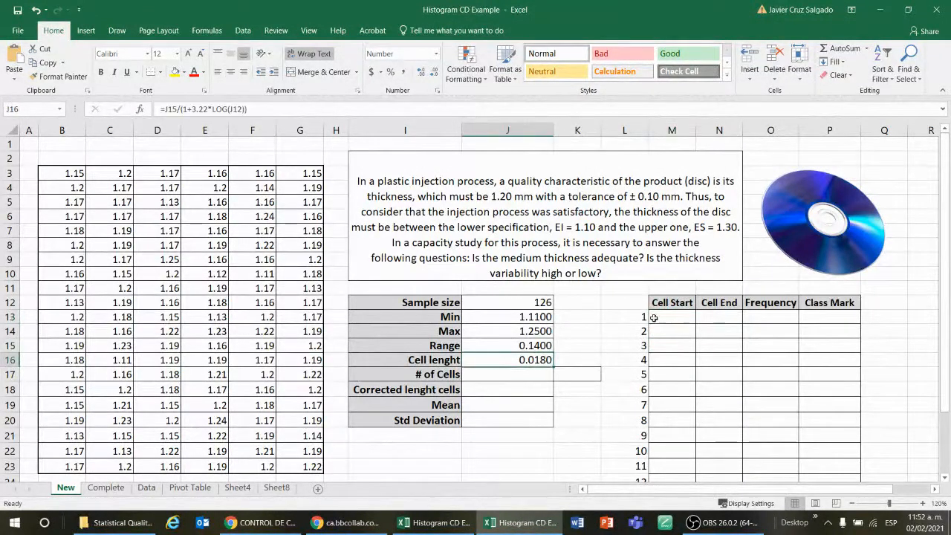
{"action": "mouse_move", "coordinate": [667, 318]}
{"action": "left_mouse_down"}
{"action": "mouse_move", "coordinate": [715, 318]}
{"action": "mouse_move", "coordinate": [706, 318]}
{"action": "left_mouse_up"}
{"action": "left_click", "coordinate": [542, 372]}
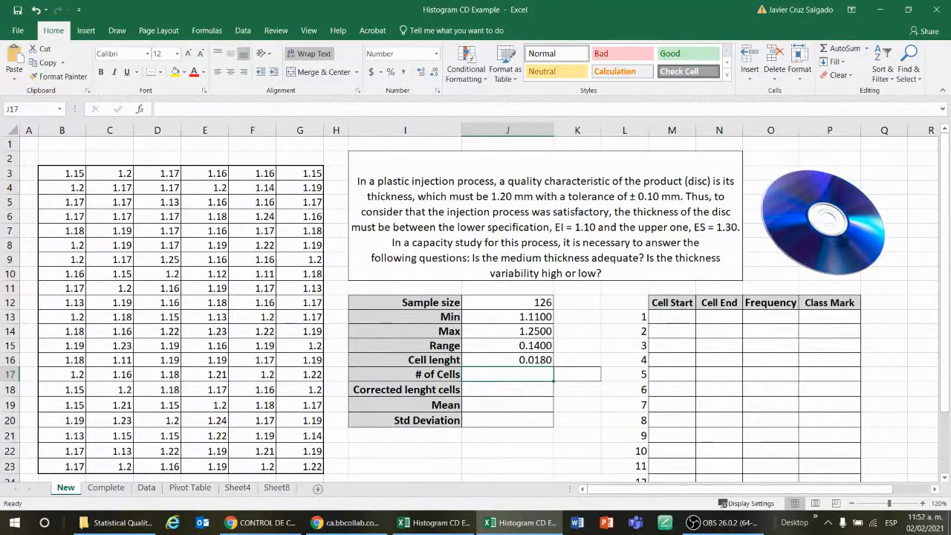
Compute the number of cells in J17 as the range divided by the cell length, =J15/J16
{"action": "key", "text": "alt+Tab"}
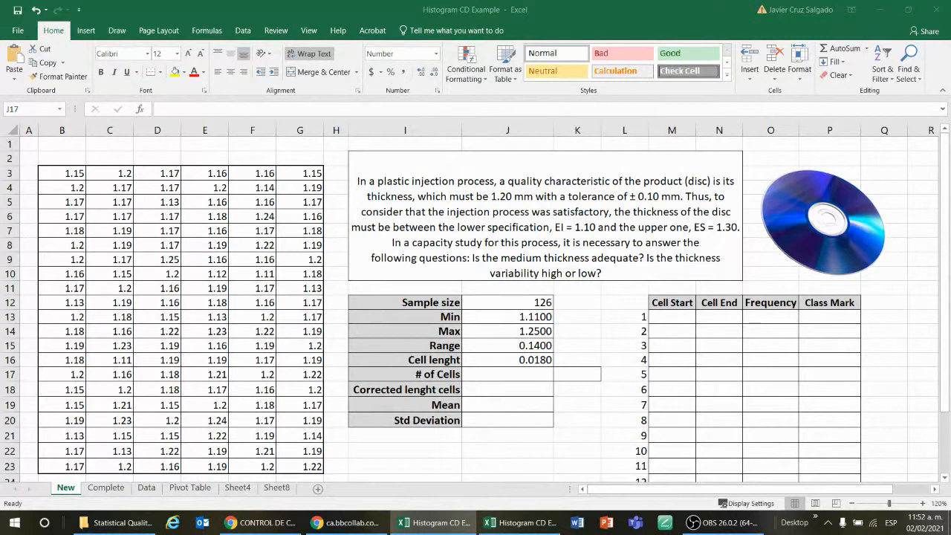
{"action": "key", "text": "F2"}
{"action": "double_click", "coordinate": [535, 378]}
{"action": "key", "text": "Return"}
{"action": "type", "text": "="}
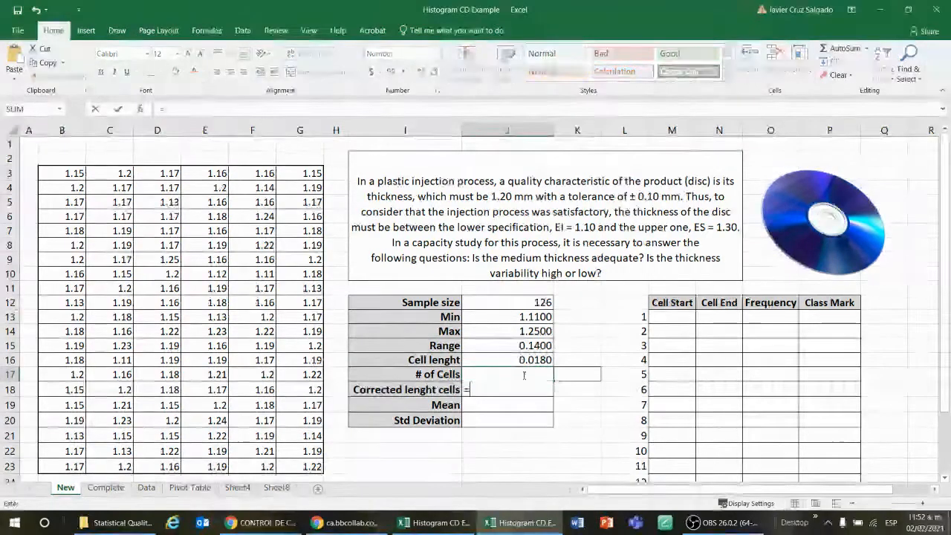
{"action": "left_click", "coordinate": [525, 345]}
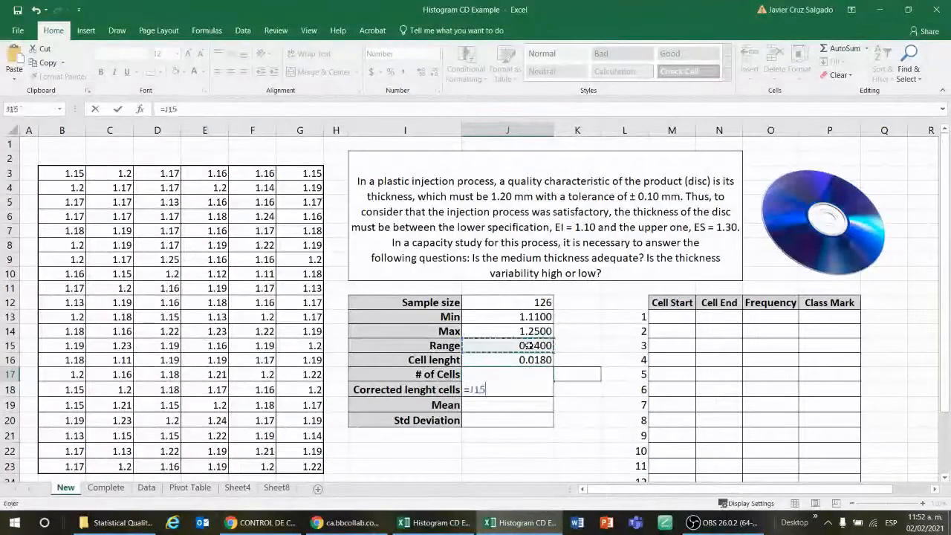
{"action": "type", "text": "/"}
{"action": "left_click", "coordinate": [525, 359]}
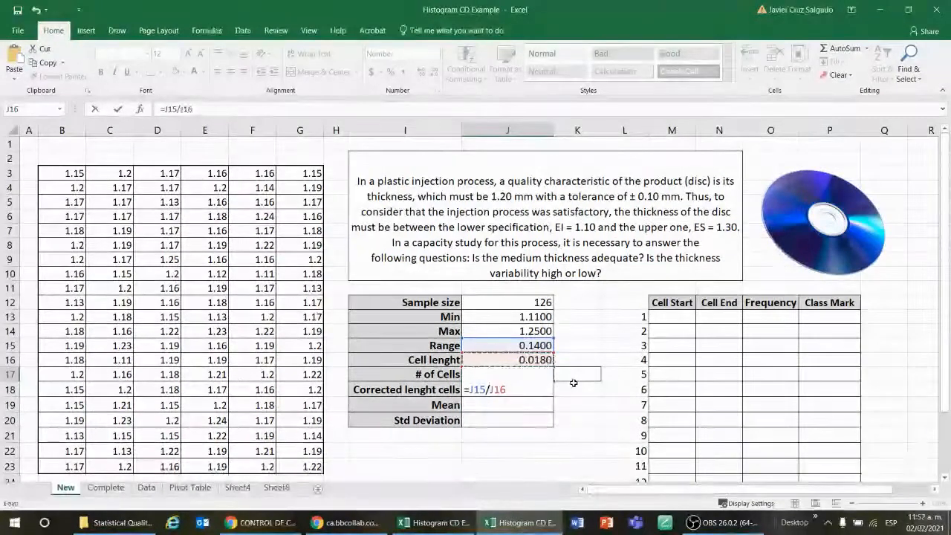
{"action": "key", "text": "Return"}
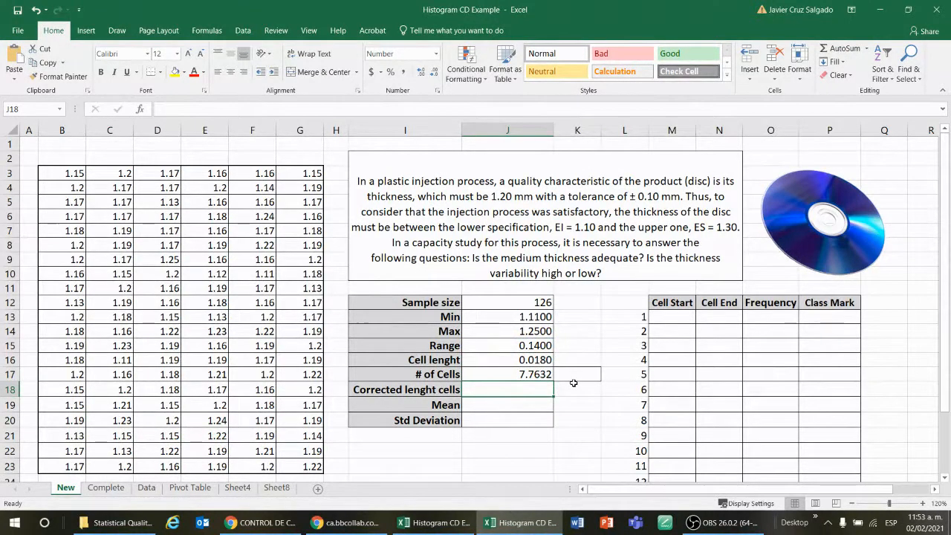
Round the number of cells next to it in K17 with =ROUND(J17,0)
{"action": "left_click", "coordinate": [574, 380]}
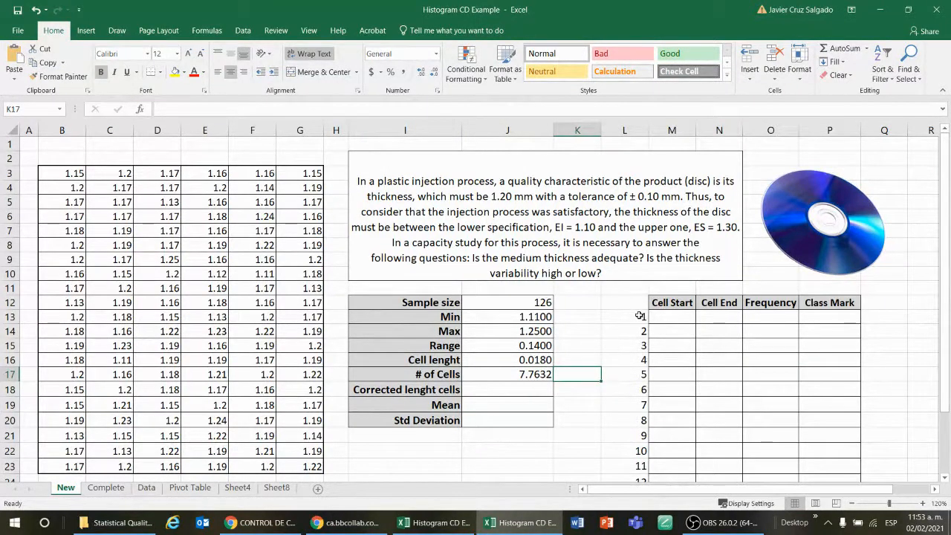
{"action": "left_click_drag", "start_coordinate": [639, 316], "coordinate": [635, 405]}
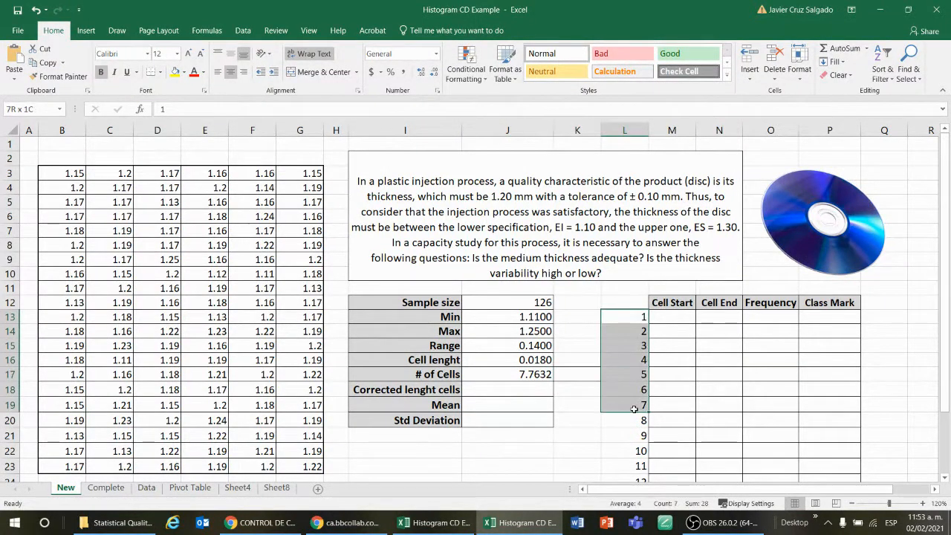
{"action": "left_click", "coordinate": [580, 375]}
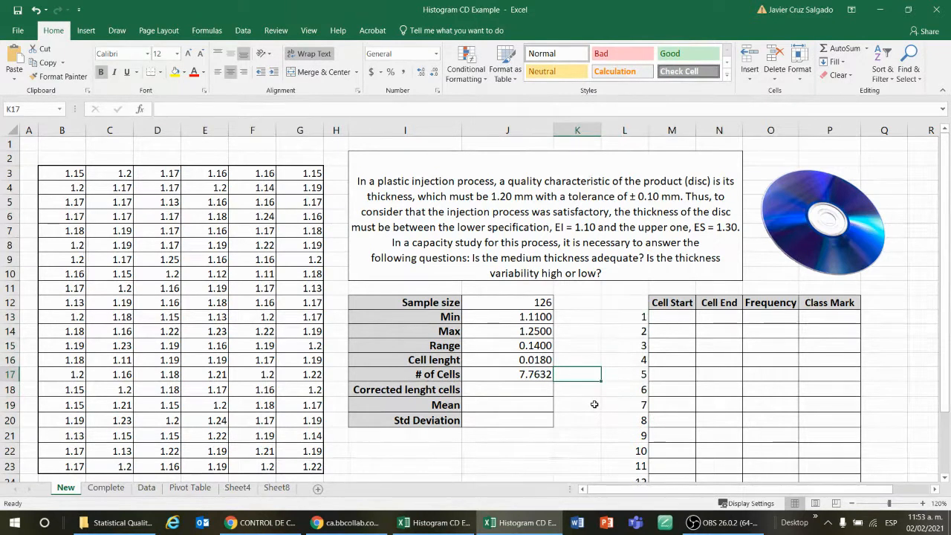
{"action": "key", "text": "Return"}
{"action": "type", "text": "=round"}
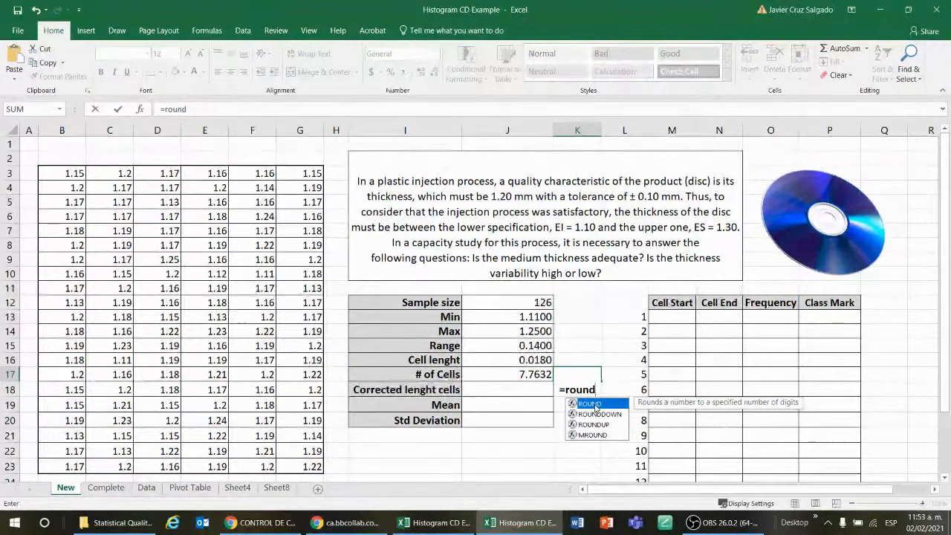
{"action": "double_click", "coordinate": [596, 405]}
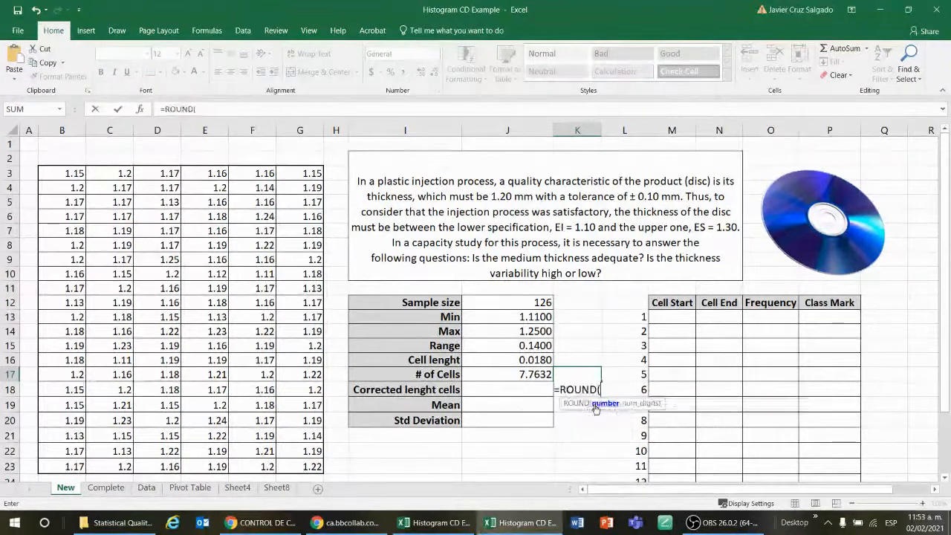
{"action": "left_click", "coordinate": [526, 376]}
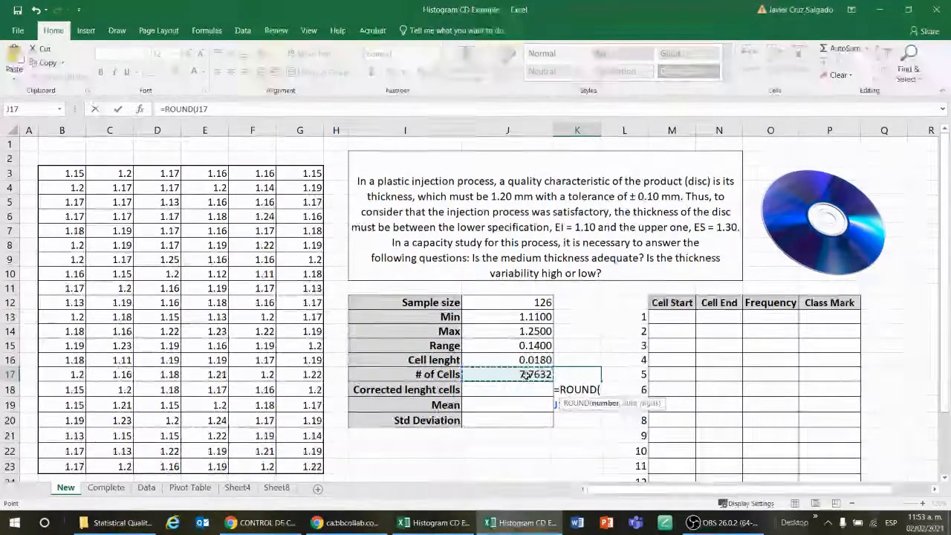
{"action": "type", "text": ",0"}
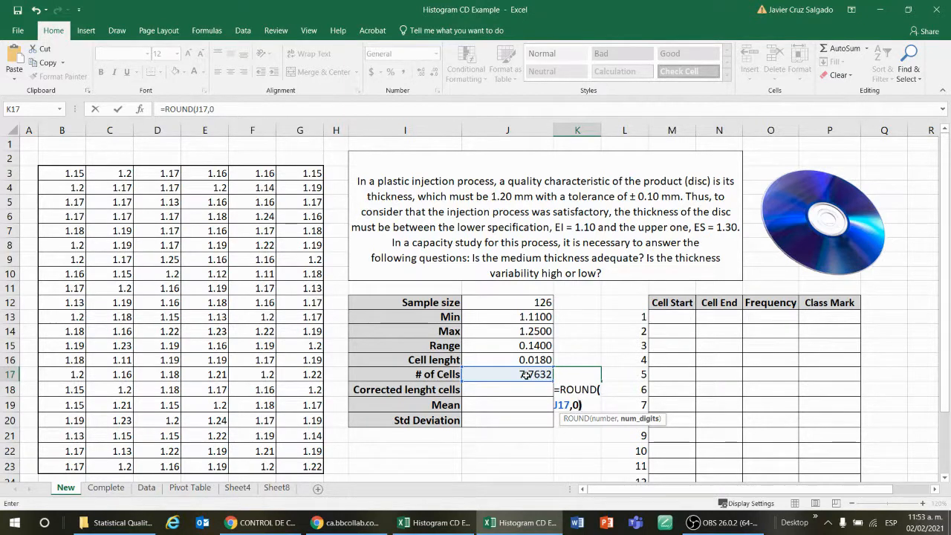
{"action": "type", "text": ")"}
{"action": "key", "text": "Return"}
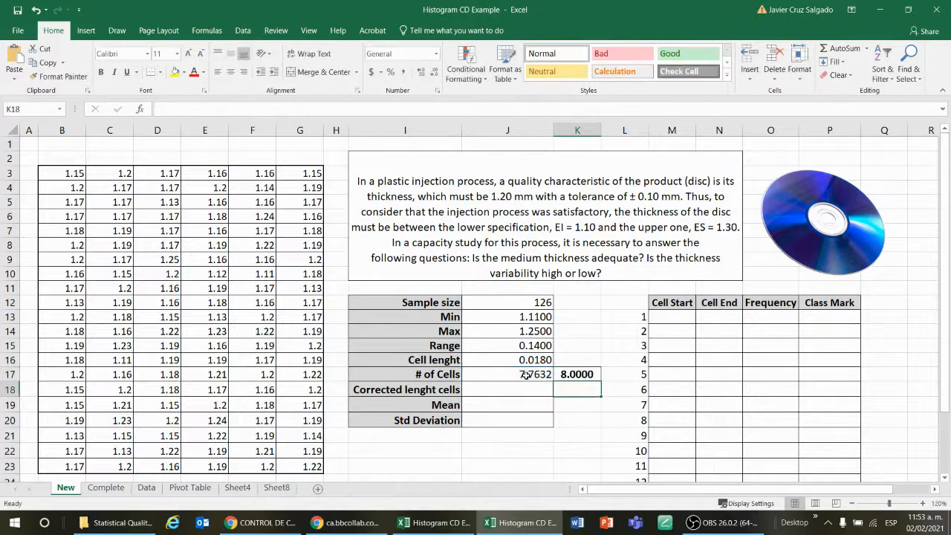
Decrease the decimal places of the rounded cell count in K17 to show a whole number
{"action": "left_click", "coordinate": [577, 371]}
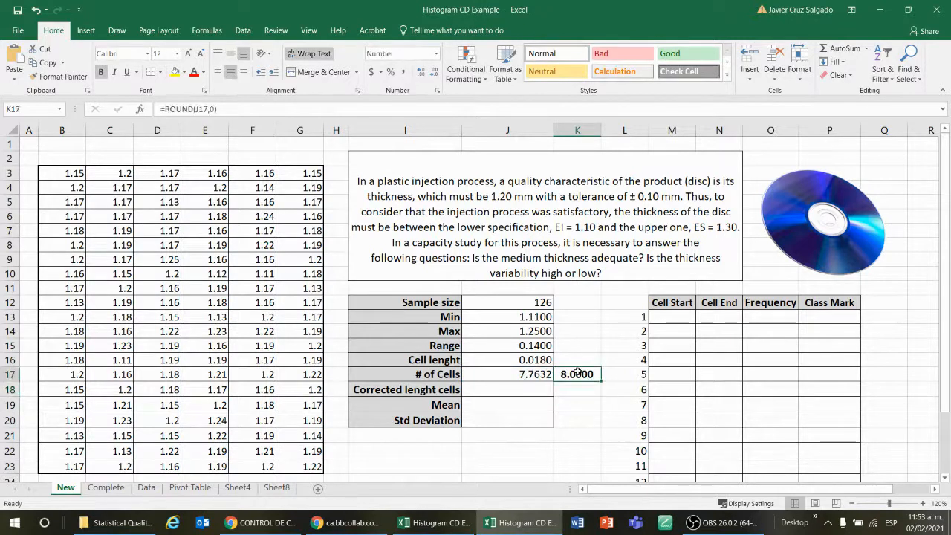
{"action": "left_click", "coordinate": [435, 72]}
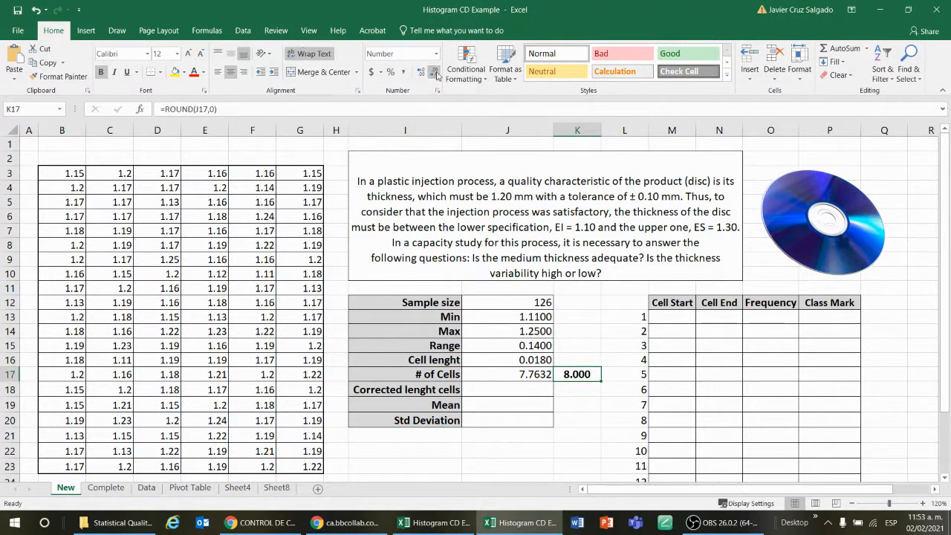
{"action": "left_click", "coordinate": [434, 72]}
{"action": "left_click", "coordinate": [435, 72]}
{"action": "left_click", "coordinate": [435, 73]}
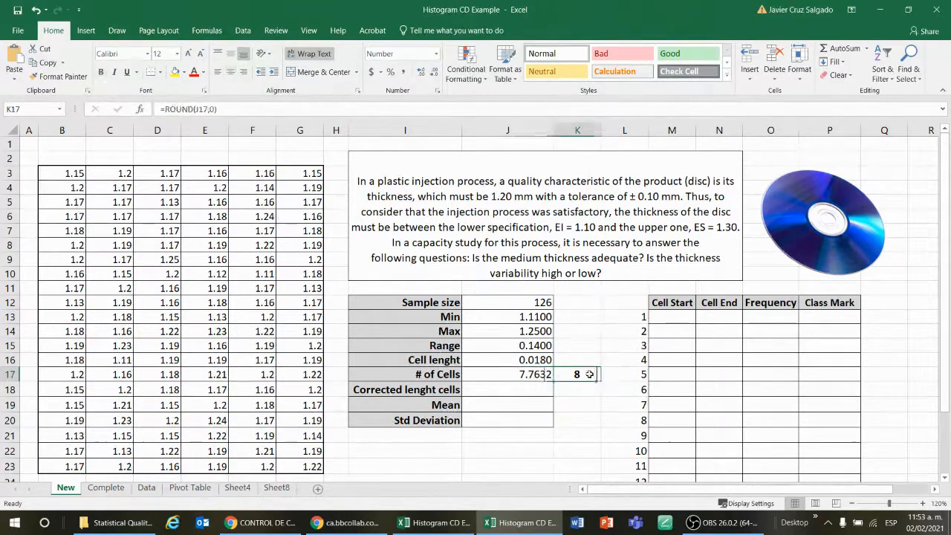
Shade the frequency table rows for cells 1 to 8 with a light blue fill
{"action": "left_click_drag", "start_coordinate": [627, 316], "coordinate": [802, 413]}
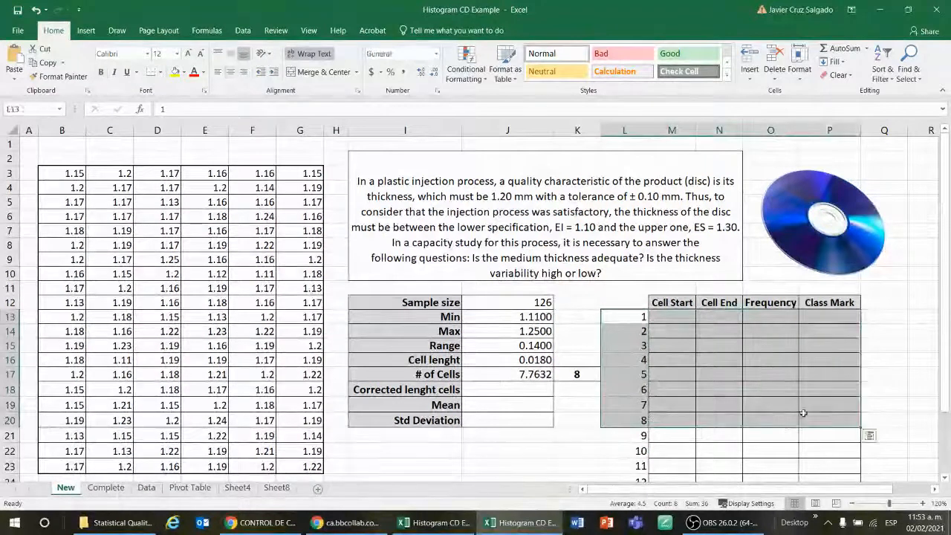
{"action": "left_click", "coordinate": [182, 72]}
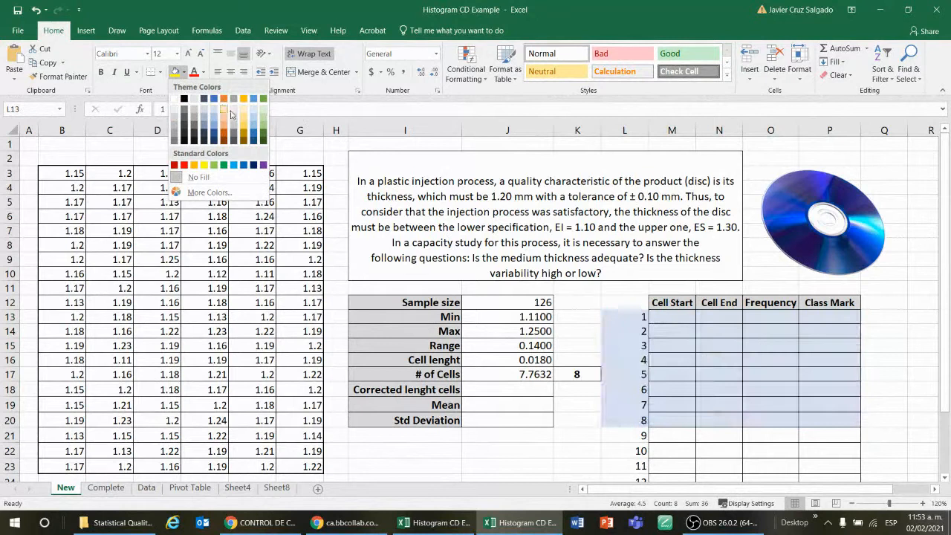
{"action": "left_click", "coordinate": [254, 112]}
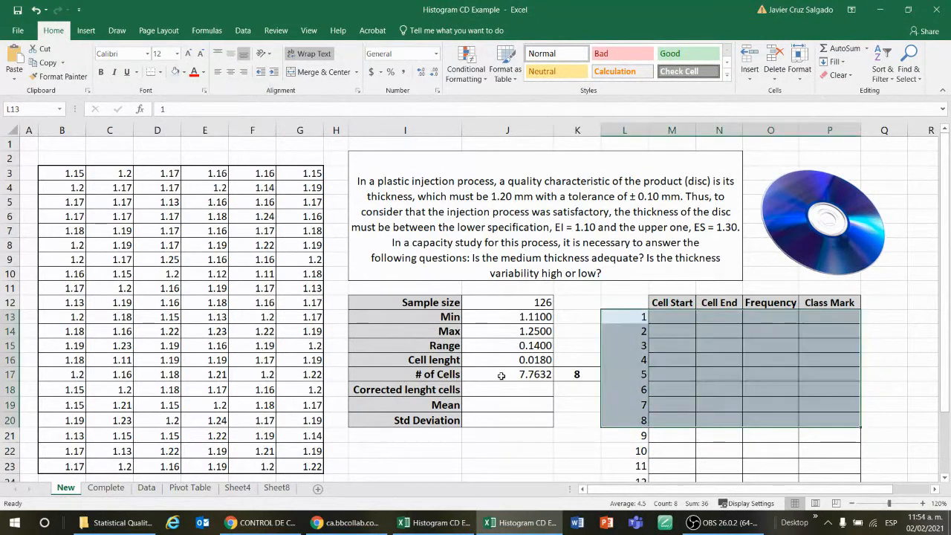
{"action": "key", "text": "ctrl+z"}
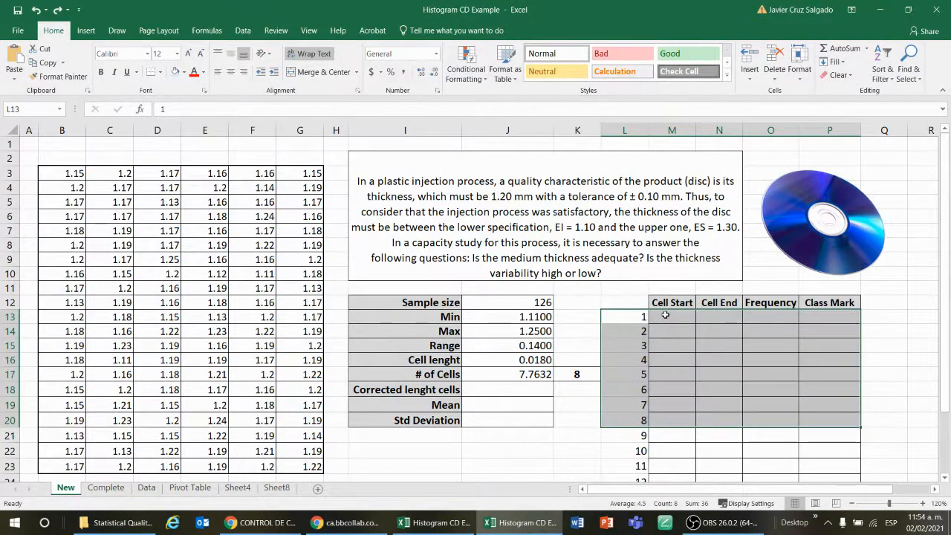
{"action": "left_click_drag", "start_coordinate": [661, 313], "coordinate": [839, 417]}
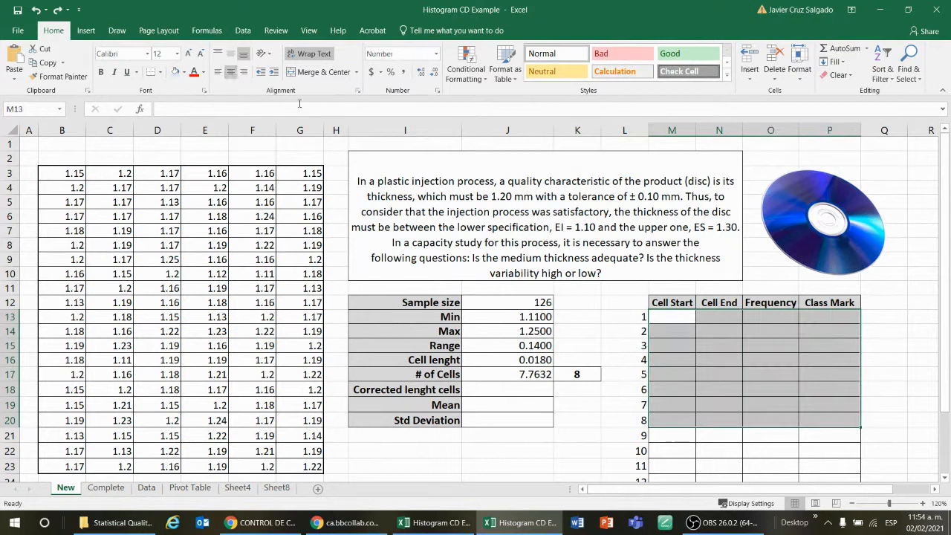
{"action": "left_click", "coordinate": [175, 74]}
{"action": "left_click", "coordinate": [587, 437]}
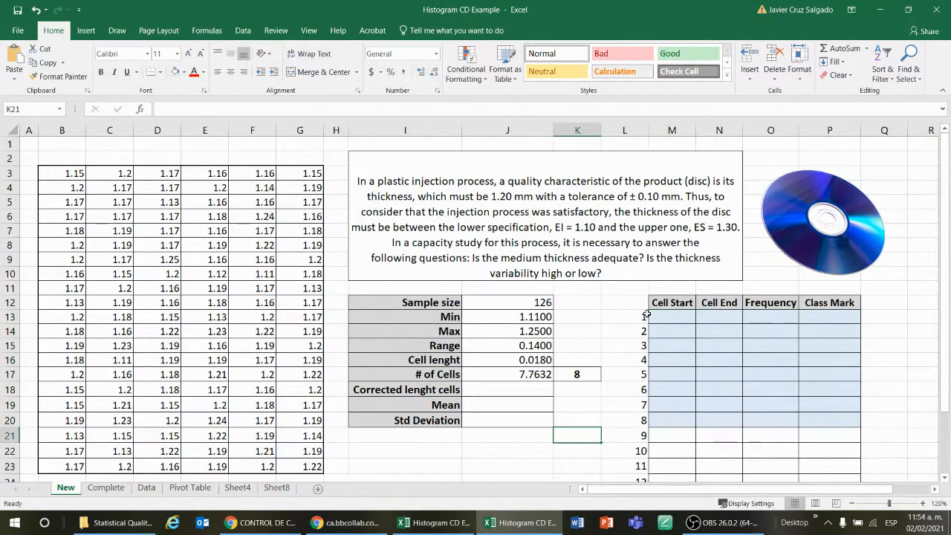
Inspect the cell length, number of cells and rounded cell count formulas alongside the shaded table rows
{"action": "left_click_drag", "start_coordinate": [646, 315], "coordinate": [644, 416]}
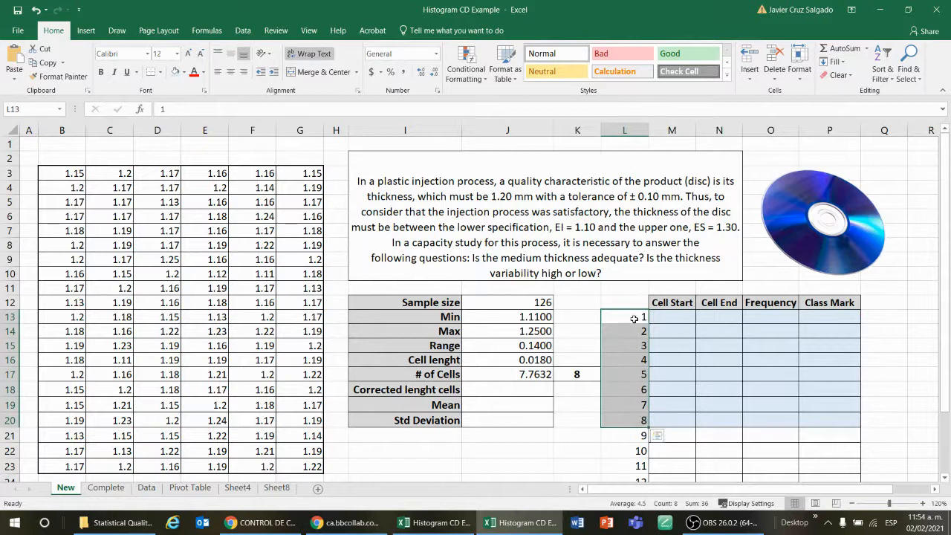
{"action": "left_click", "coordinate": [670, 316]}
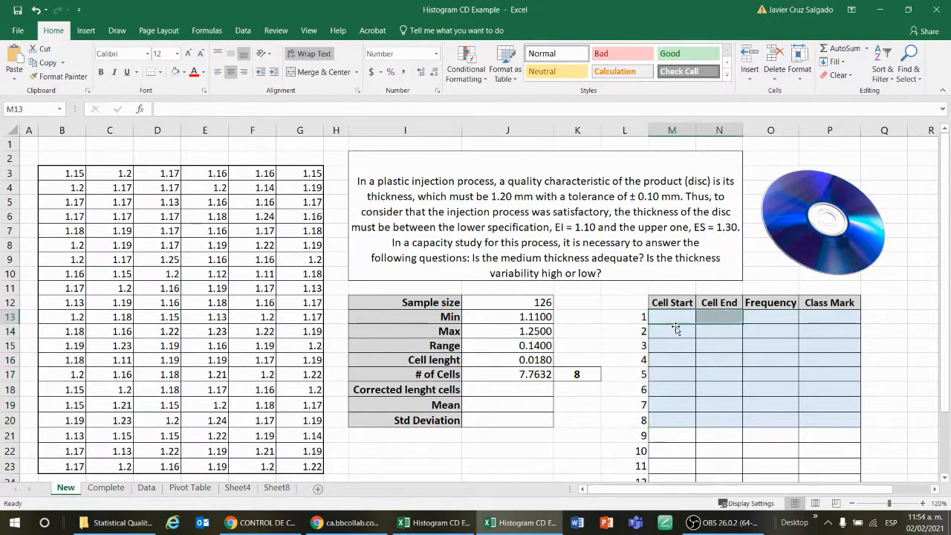
{"action": "left_click", "coordinate": [669, 316]}
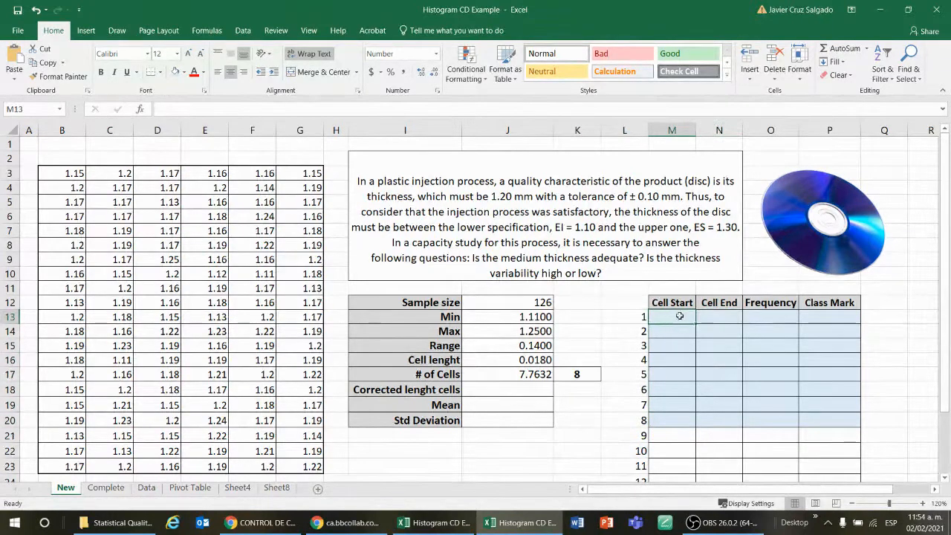
{"action": "left_click", "coordinate": [538, 362]}
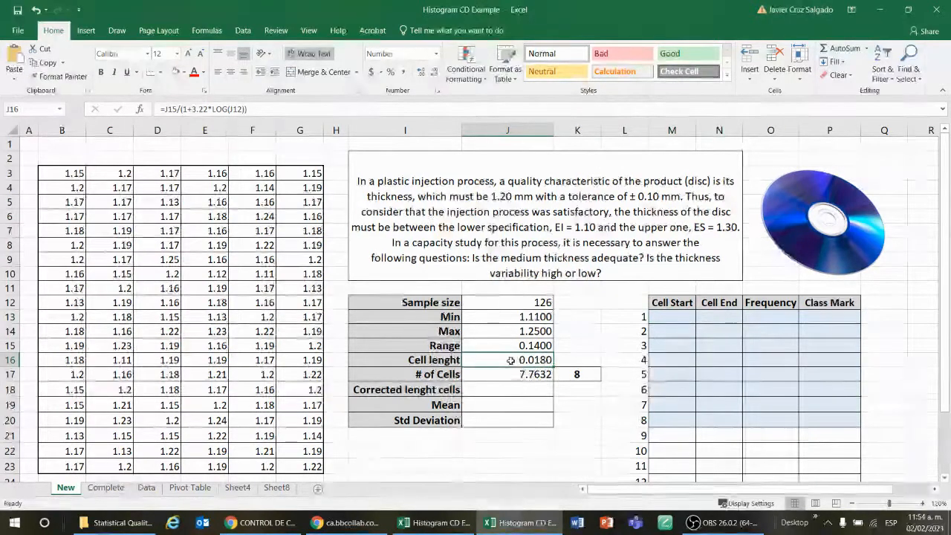
{"action": "left_click_drag", "start_coordinate": [671, 318], "coordinate": [710, 315]}
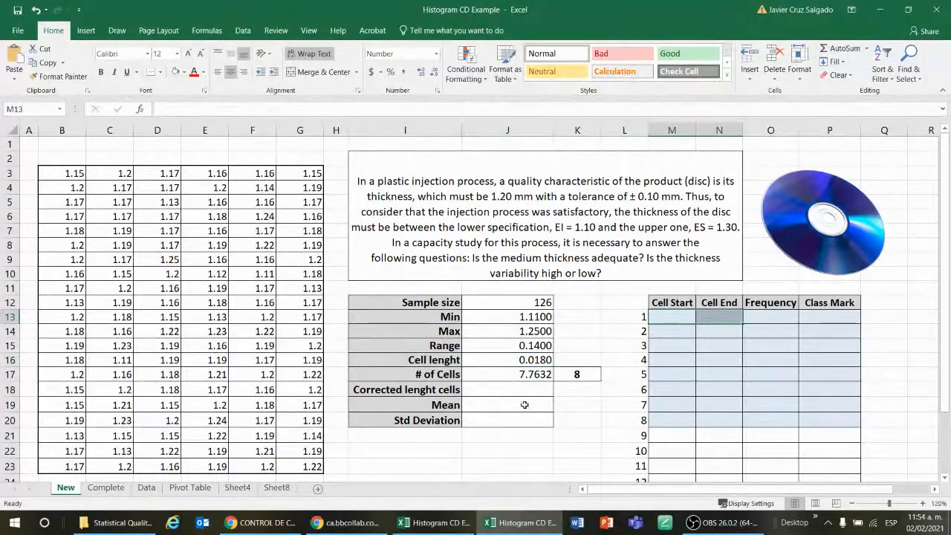
{"action": "left_click", "coordinate": [500, 389]}
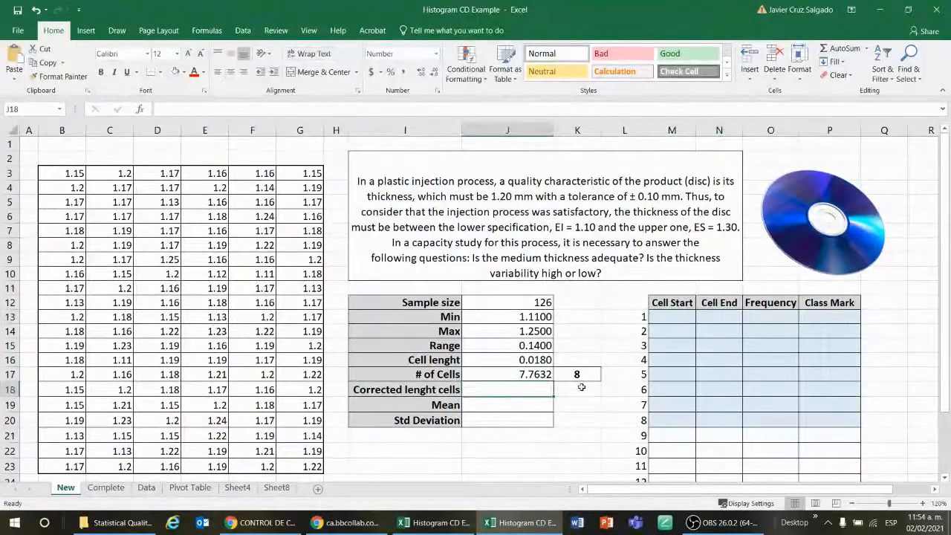
{"action": "left_click", "coordinate": [536, 375]}
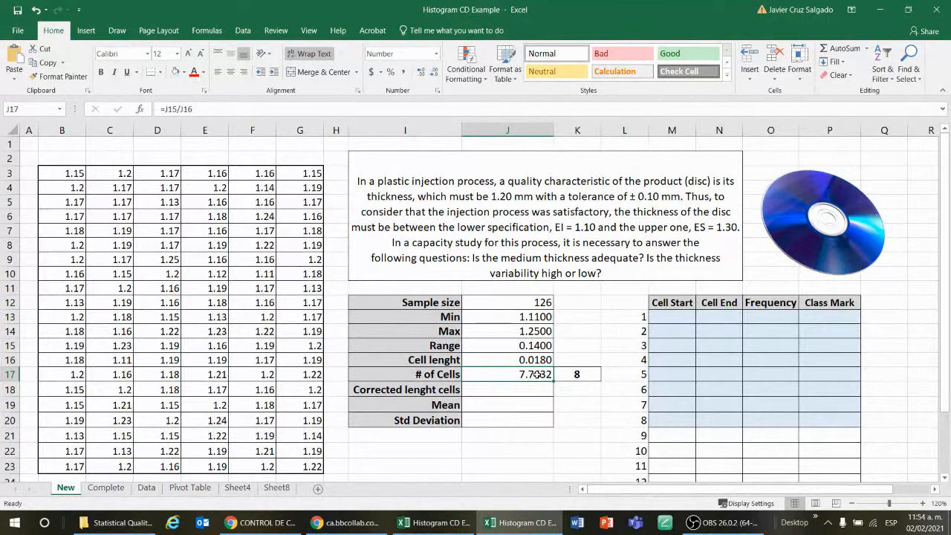
{"action": "left_click", "coordinate": [522, 361]}
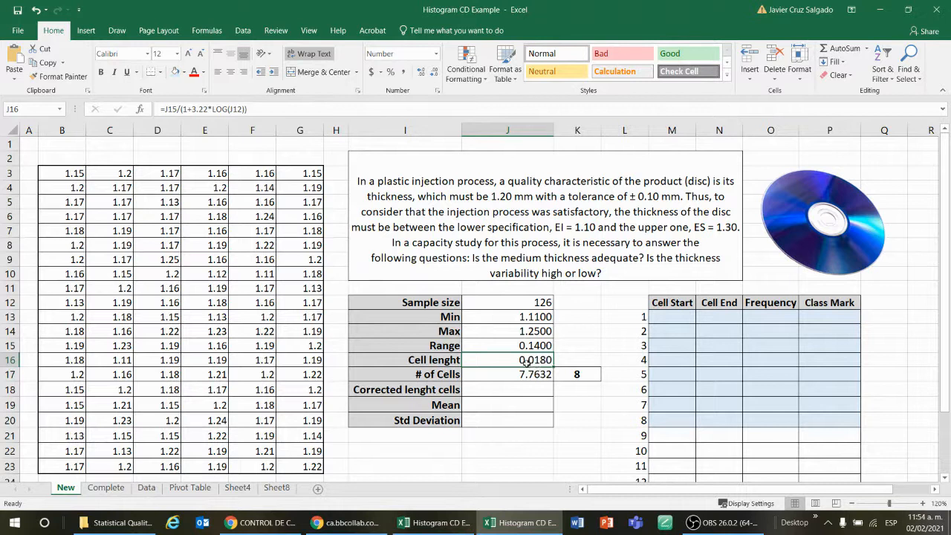
{"action": "left_click", "coordinate": [532, 374]}
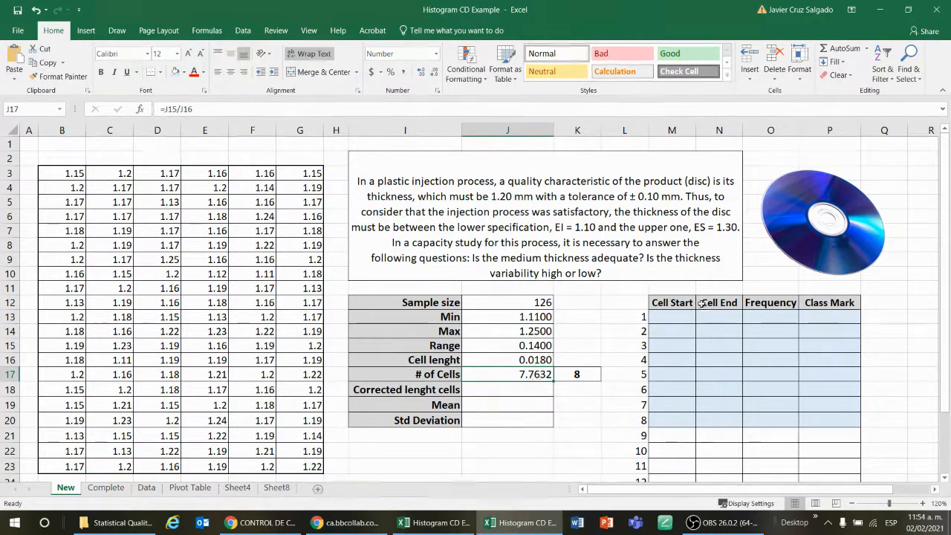
{"action": "left_click", "coordinate": [581, 368]}
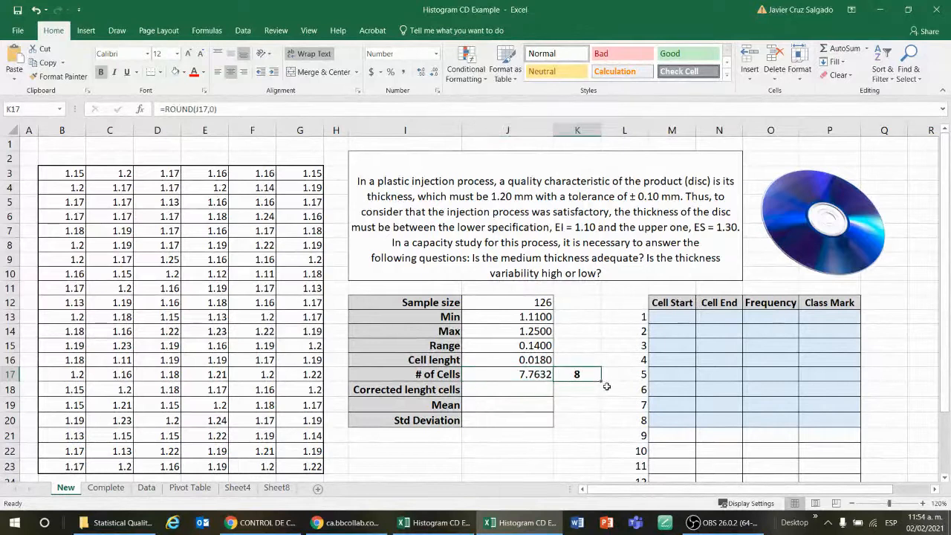
{"action": "left_click", "coordinate": [548, 376]}
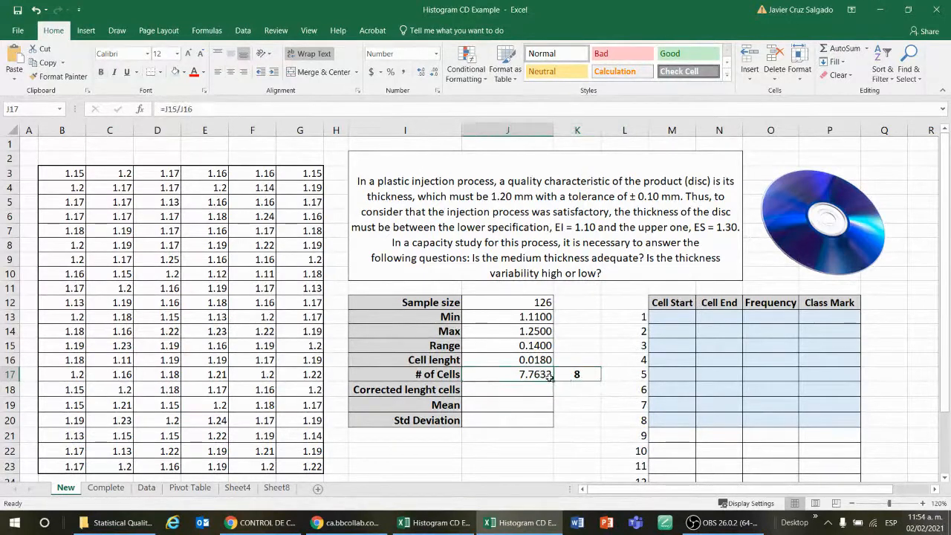
{"action": "left_click", "coordinate": [591, 373]}
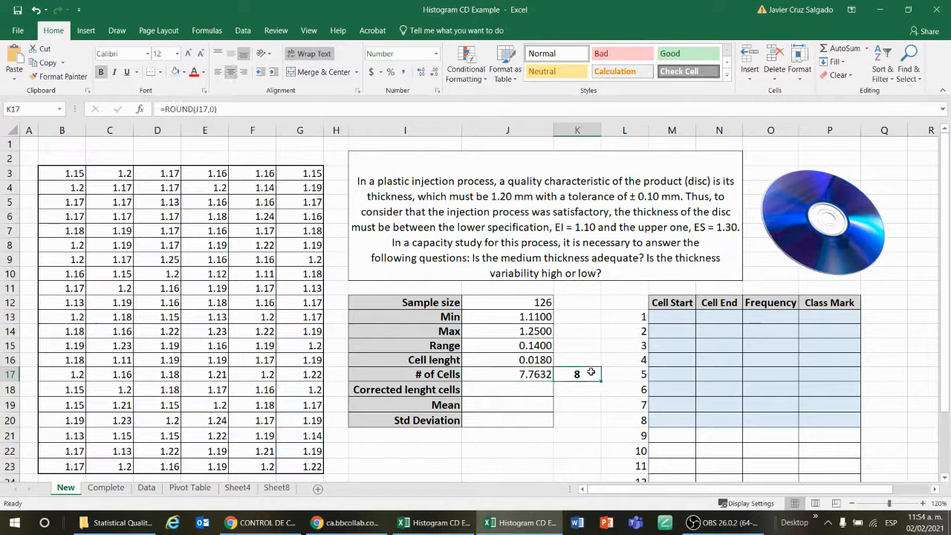
{"action": "left_click", "coordinate": [535, 361]}
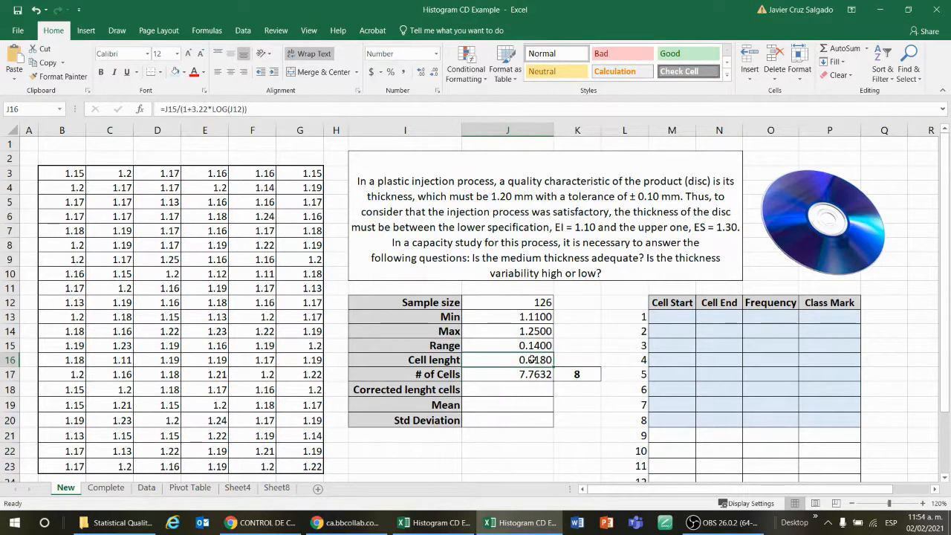
Check the rounded cell count, cell length and number-of-cells formulas against the numbered table rows 1 to 8
{"action": "left_click", "coordinate": [562, 373]}
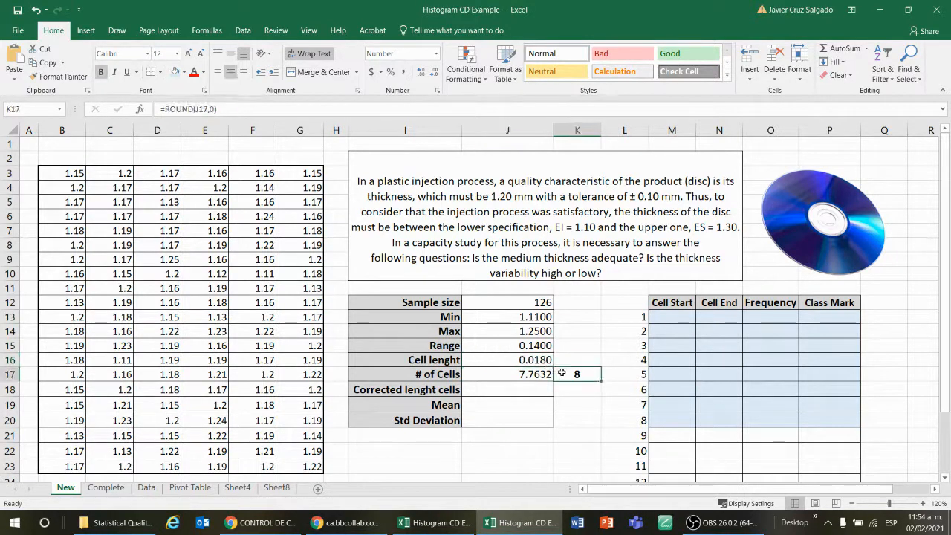
{"action": "left_click", "coordinate": [525, 359]}
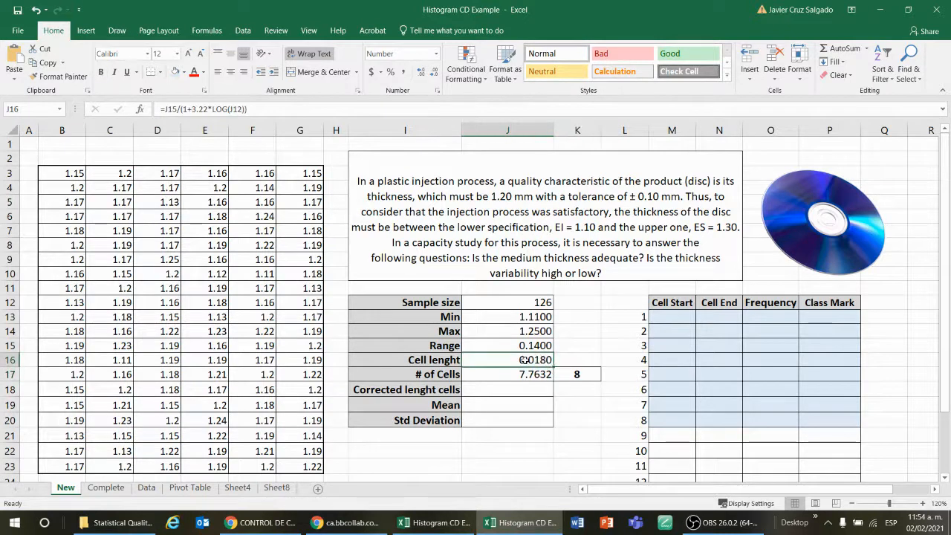
{"action": "left_click", "coordinate": [535, 373]}
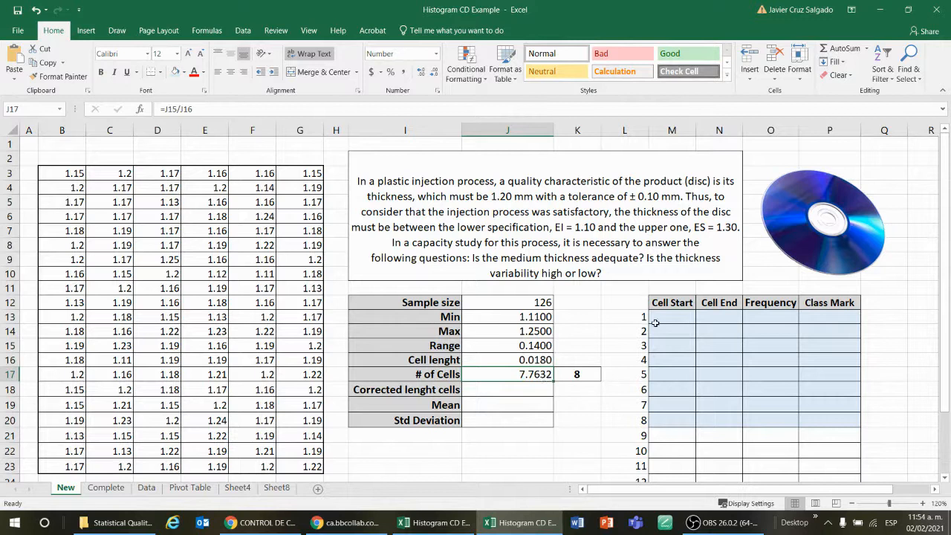
{"action": "left_click_drag", "start_coordinate": [643, 316], "coordinate": [646, 423]}
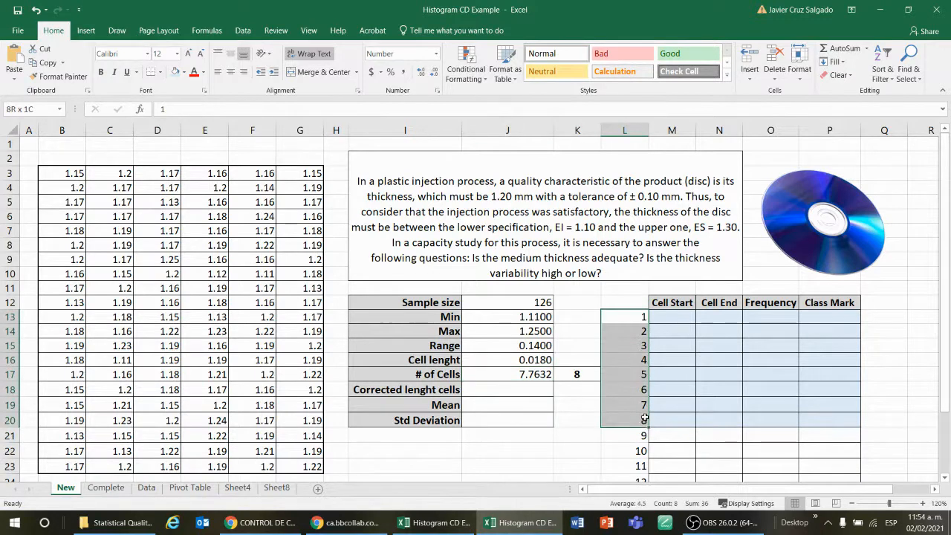
{"action": "left_click", "coordinate": [549, 375]}
{"action": "left_click", "coordinate": [565, 374]}
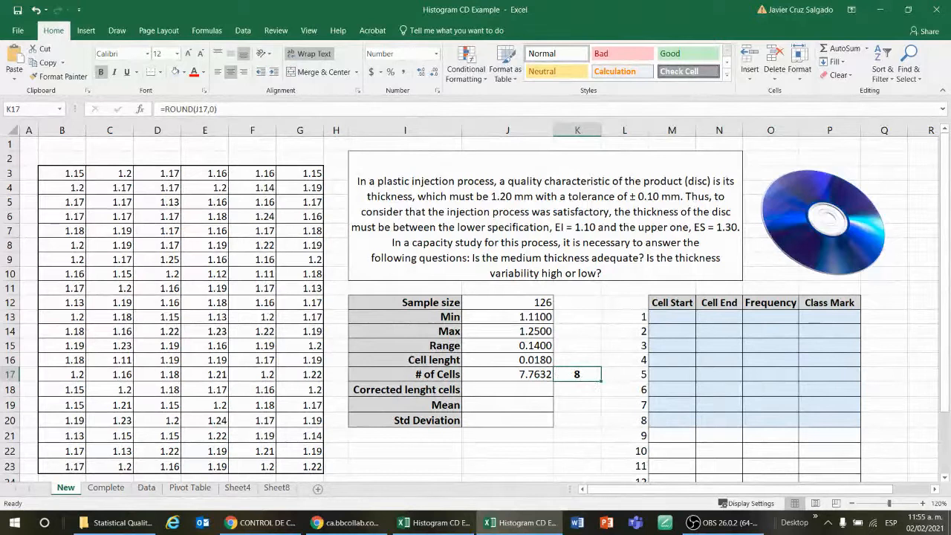
{"action": "key", "text": "alt+Tab"}
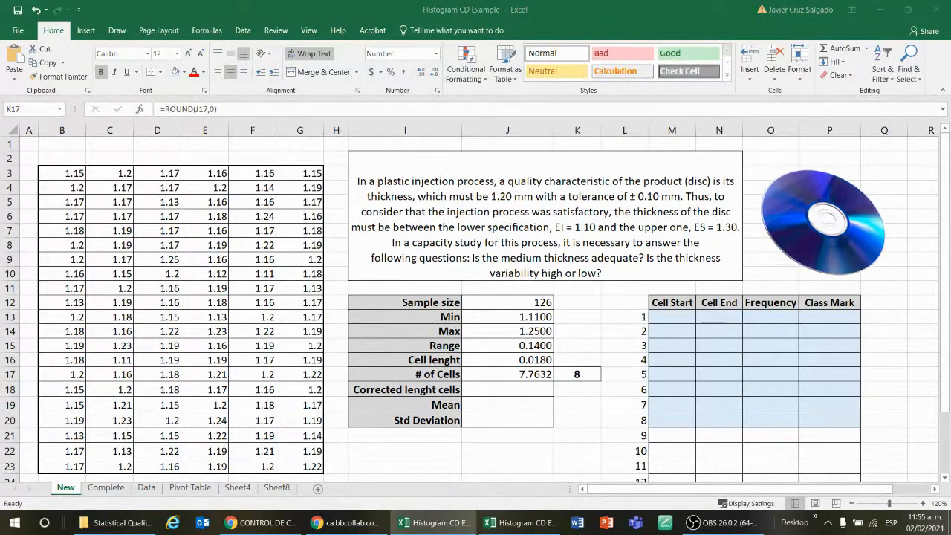
{"action": "key", "text": "F2"}
{"action": "double_click", "coordinate": [532, 394]}
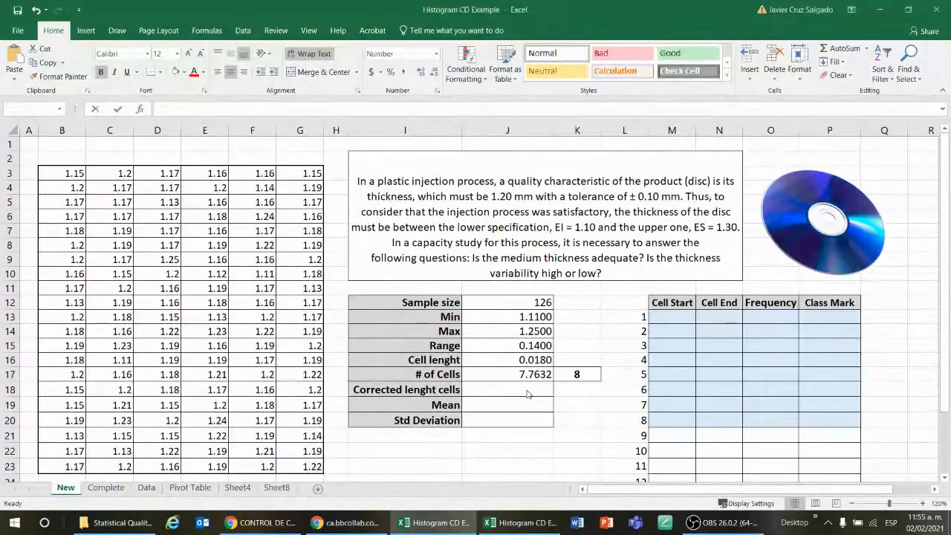
Compute the corrected cell length in J18 as the range divided by the rounded cell count, =J15/K17
{"action": "left_click", "coordinate": [508, 390]}
{"action": "type", "text": "="}
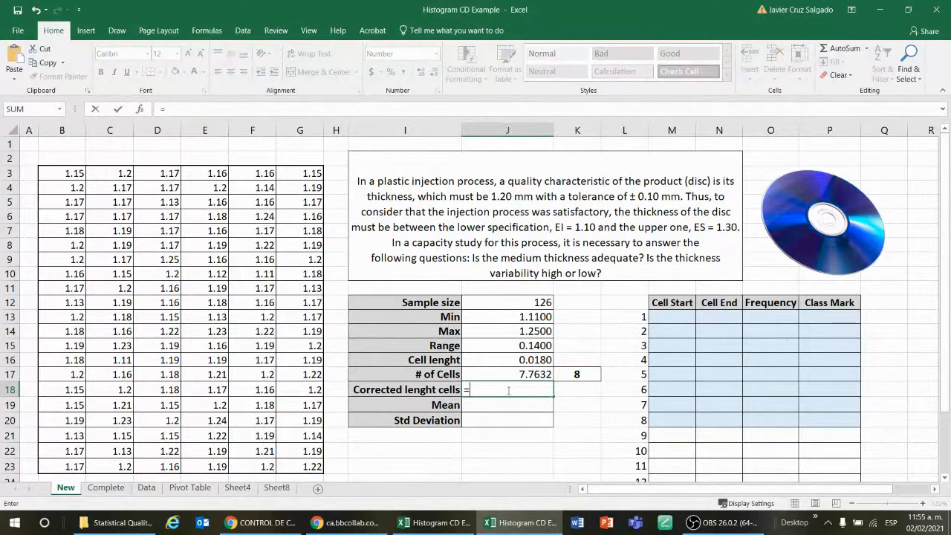
{"action": "left_click", "coordinate": [501, 344]}
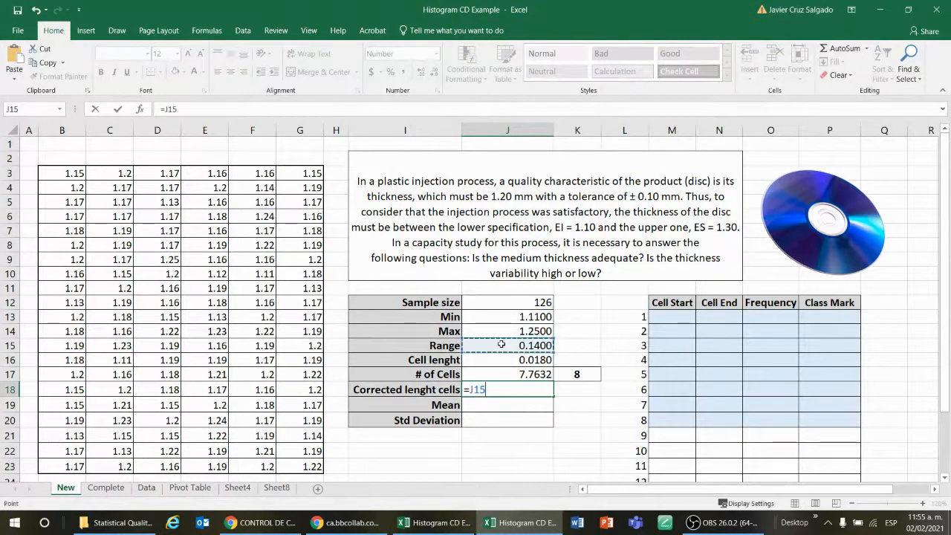
{"action": "type", "text": "/"}
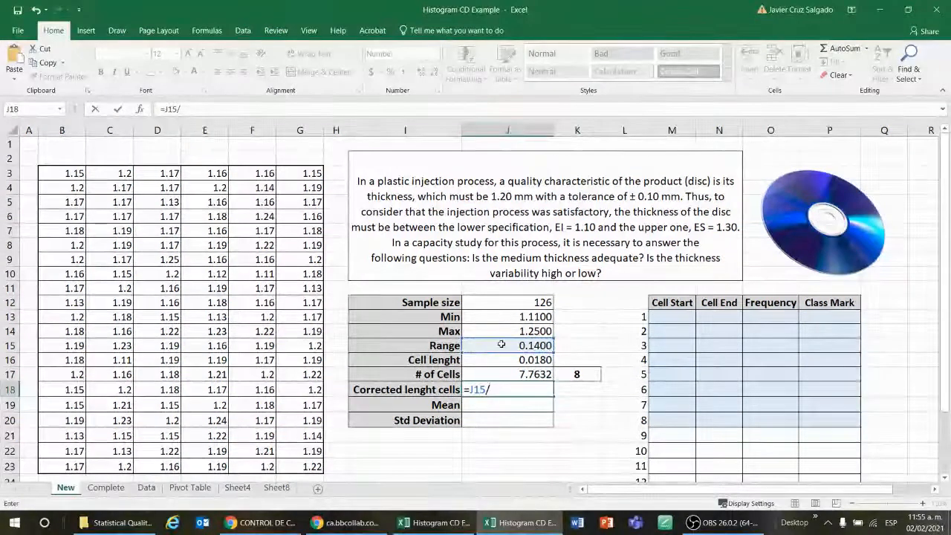
{"action": "left_click", "coordinate": [587, 380]}
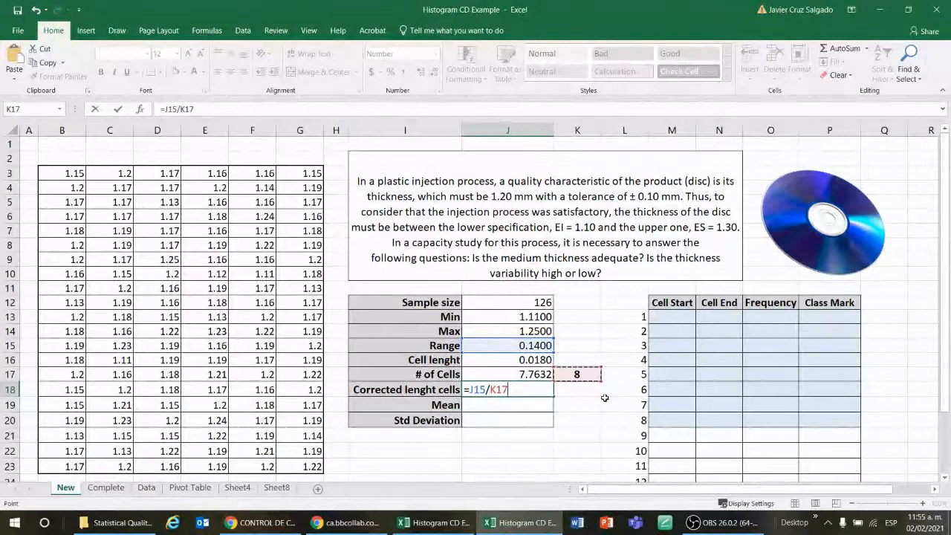
{"action": "key", "text": "Return"}
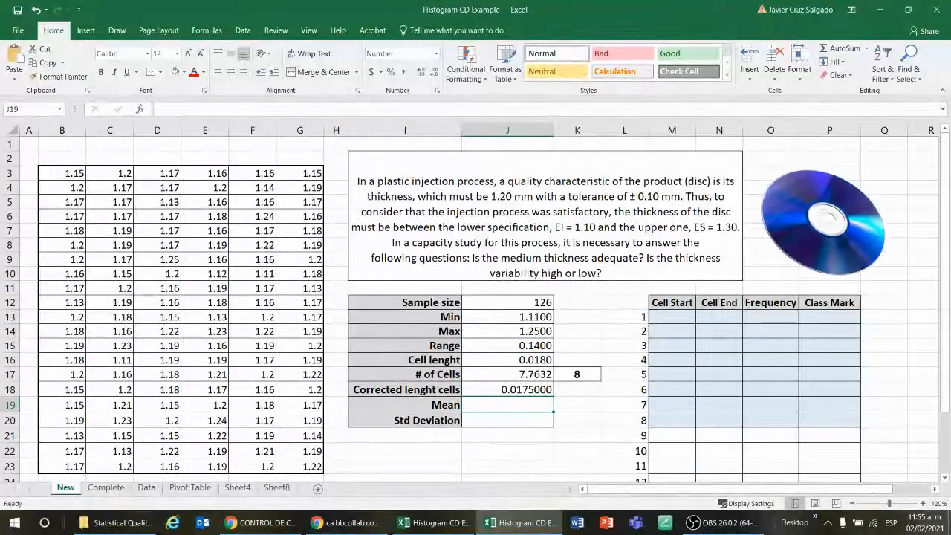
{"action": "key", "text": "alt+Tab"}
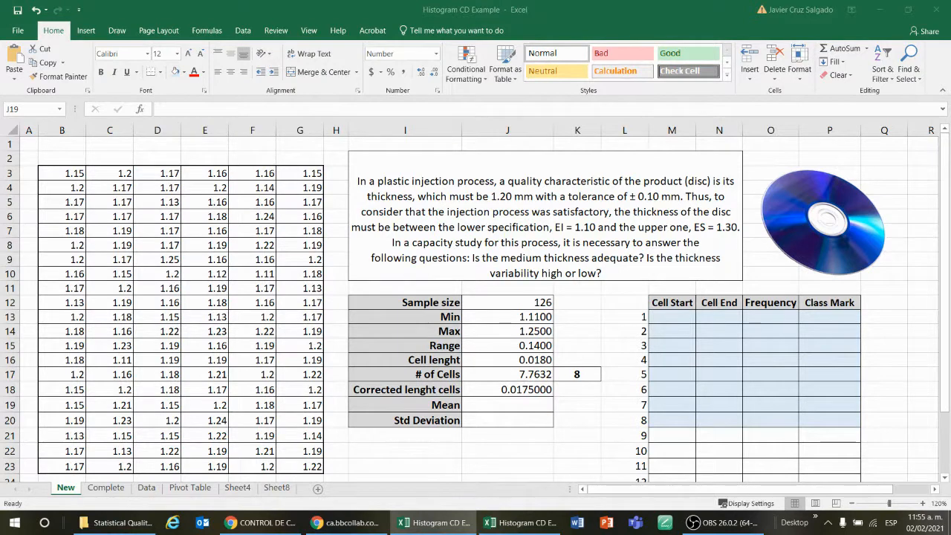
{"action": "key", "text": "alt+Tab"}
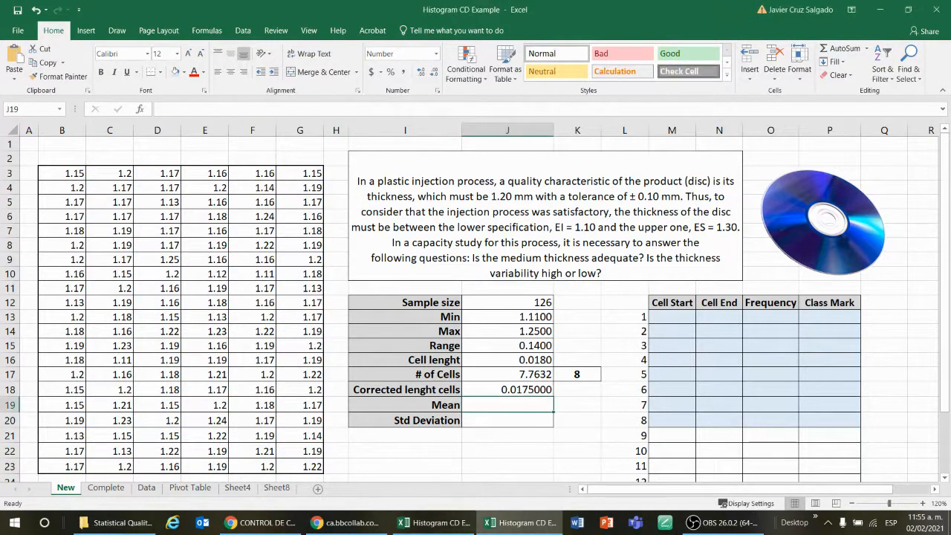
{"action": "key", "text": "alt+Tab"}
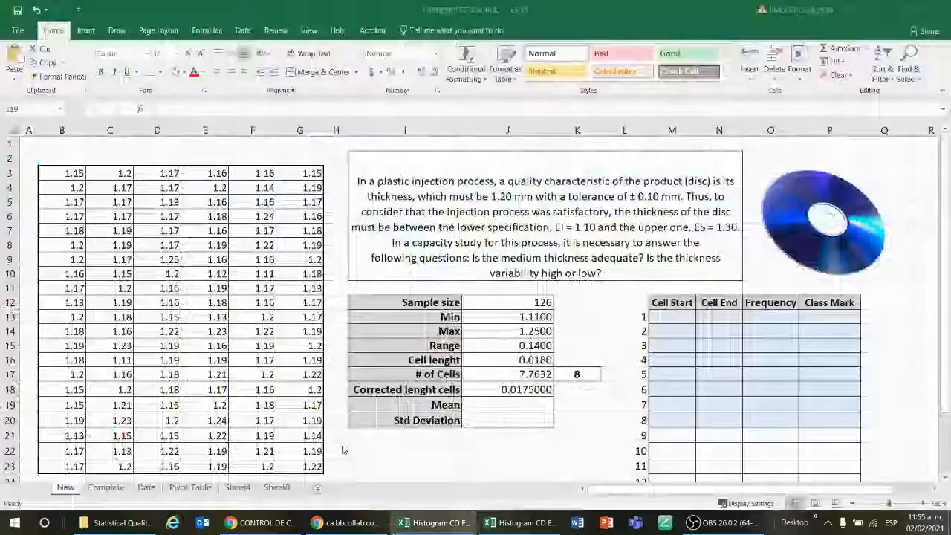
Review the corrected cell length formula alongside the cell length, cell count and the table's first cell start and end cells
{"action": "left_click", "coordinate": [484, 406]}
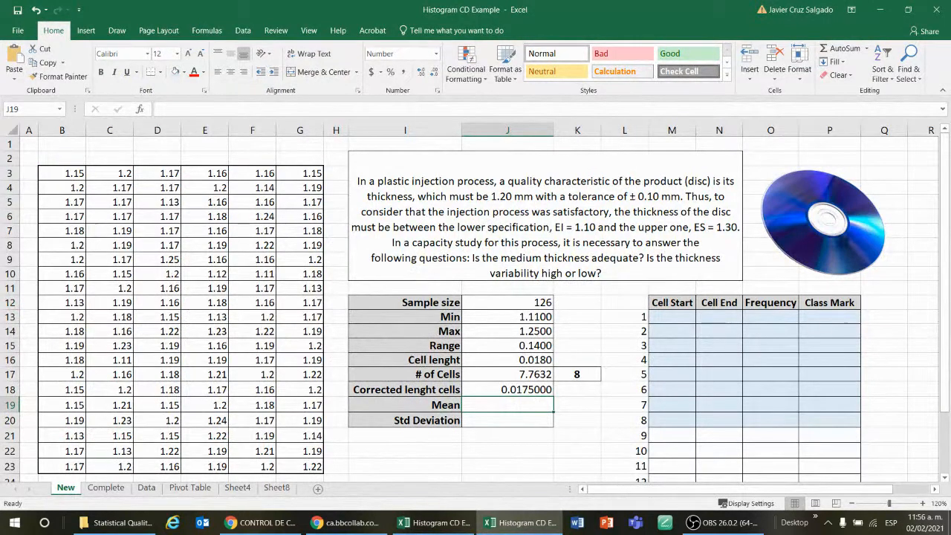
{"action": "left_click", "coordinate": [513, 391]}
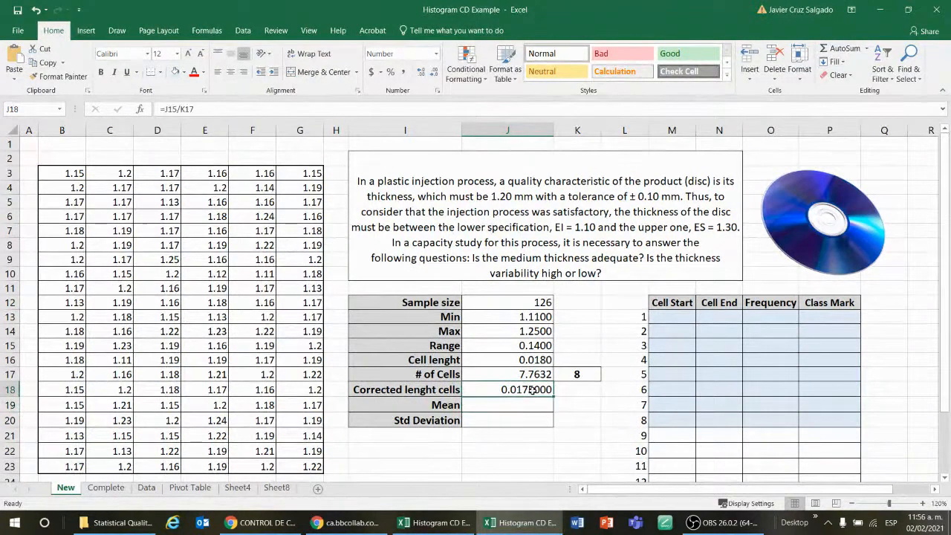
{"action": "double_click", "coordinate": [532, 391]}
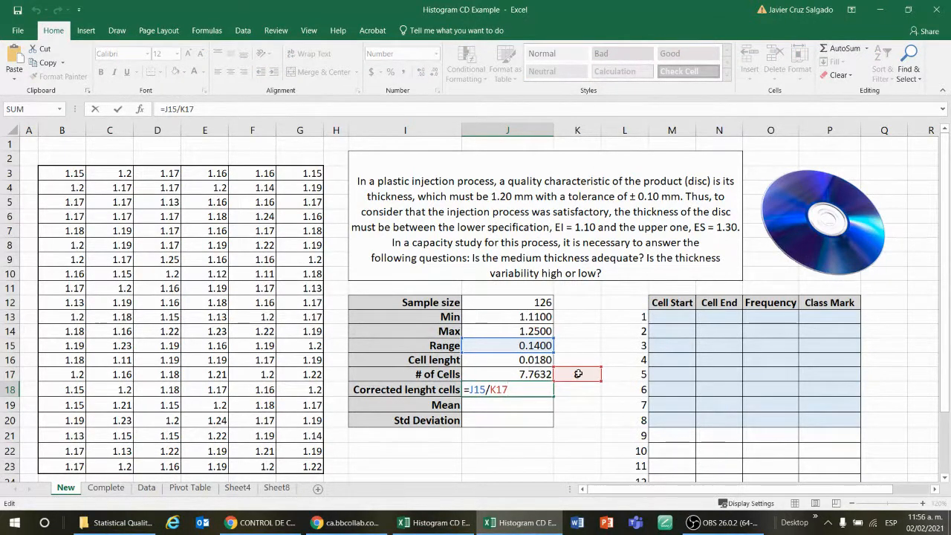
{"action": "left_click", "coordinate": [604, 404]}
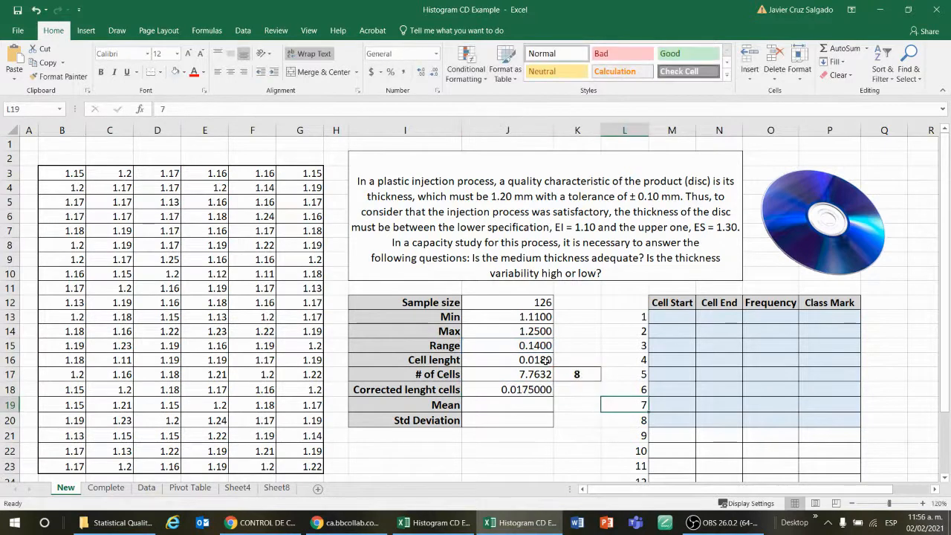
{"action": "left_click", "coordinate": [523, 360]}
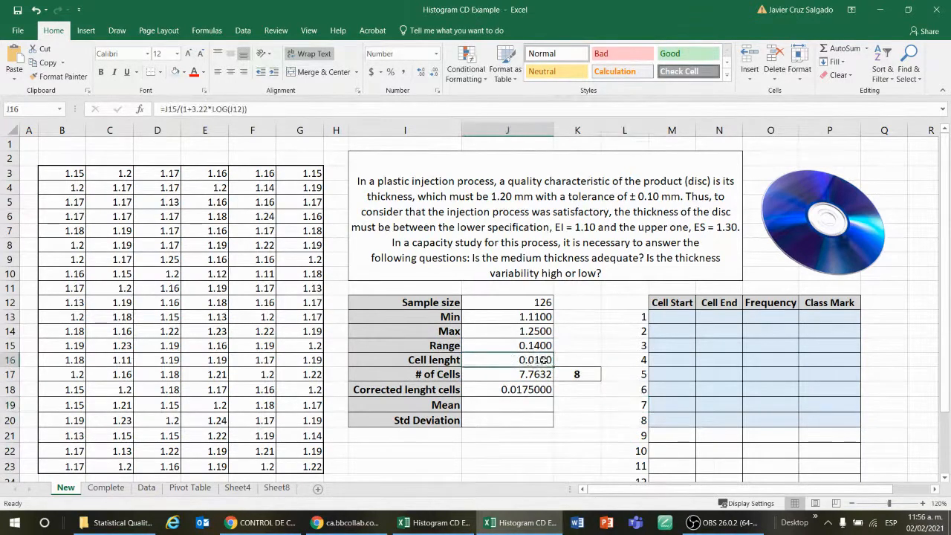
{"action": "left_click_drag", "start_coordinate": [675, 318], "coordinate": [705, 320]}
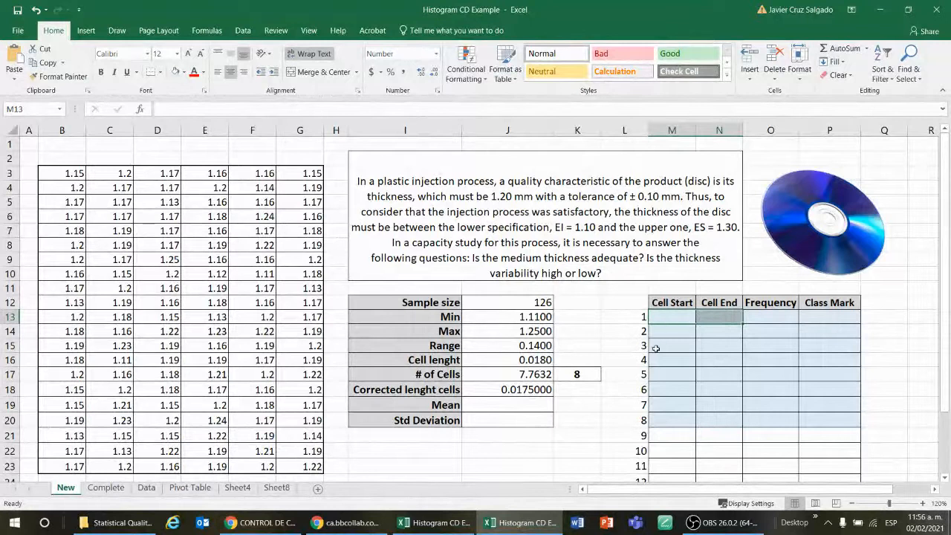
{"action": "left_click", "coordinate": [536, 360]}
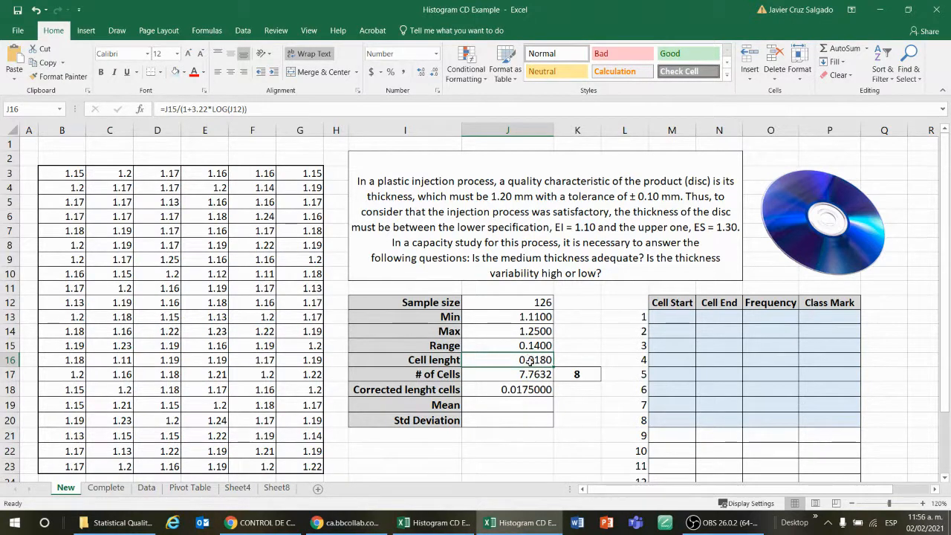
{"action": "left_click", "coordinate": [529, 372]}
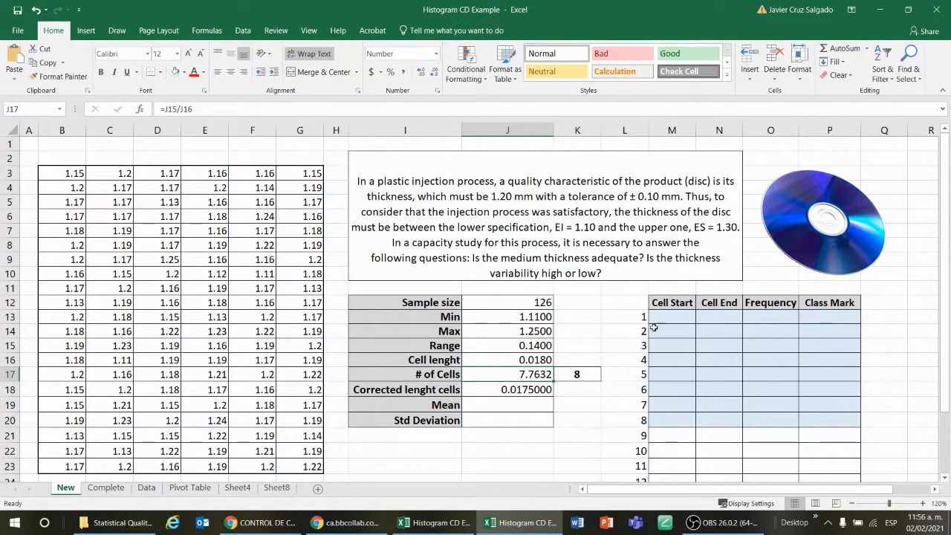
{"action": "left_click_drag", "start_coordinate": [640, 317], "coordinate": [642, 421]}
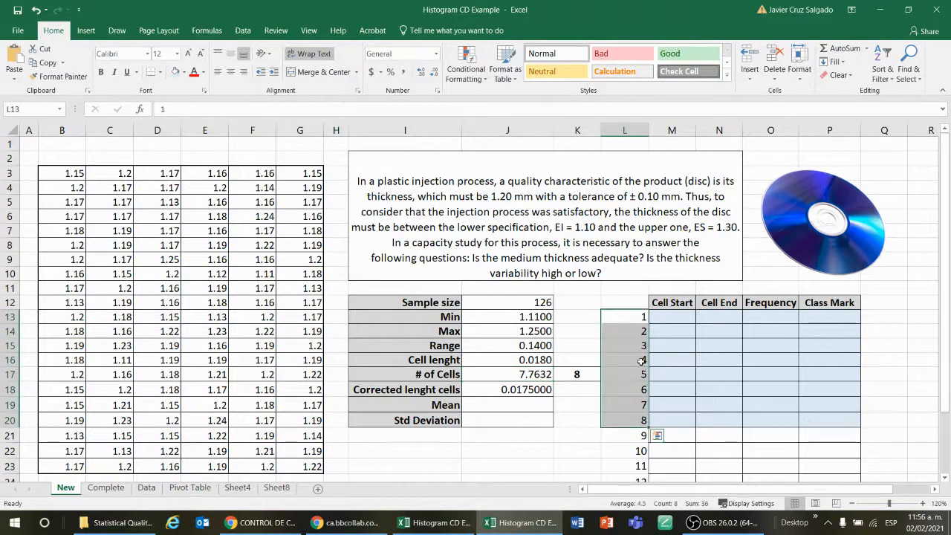
{"action": "left_click", "coordinate": [553, 377]}
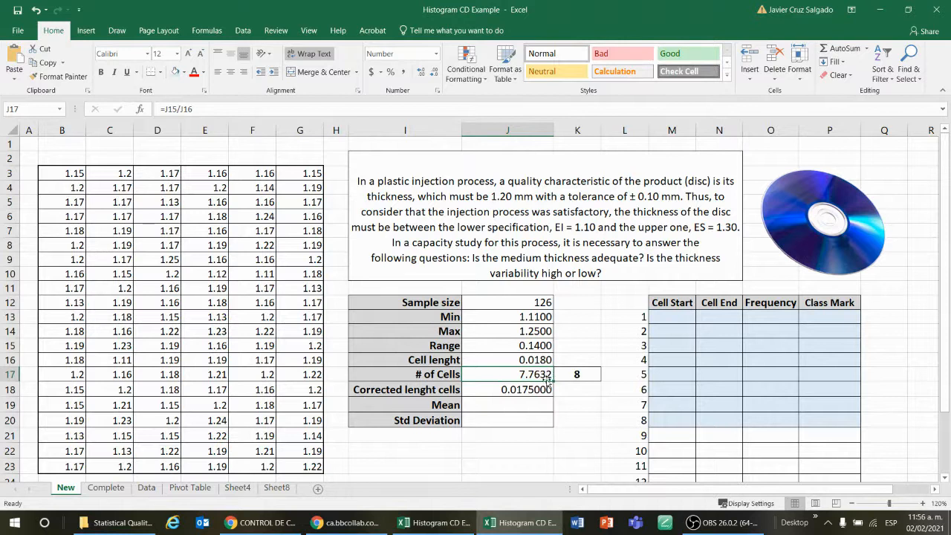
{"action": "left_click", "coordinate": [577, 378]}
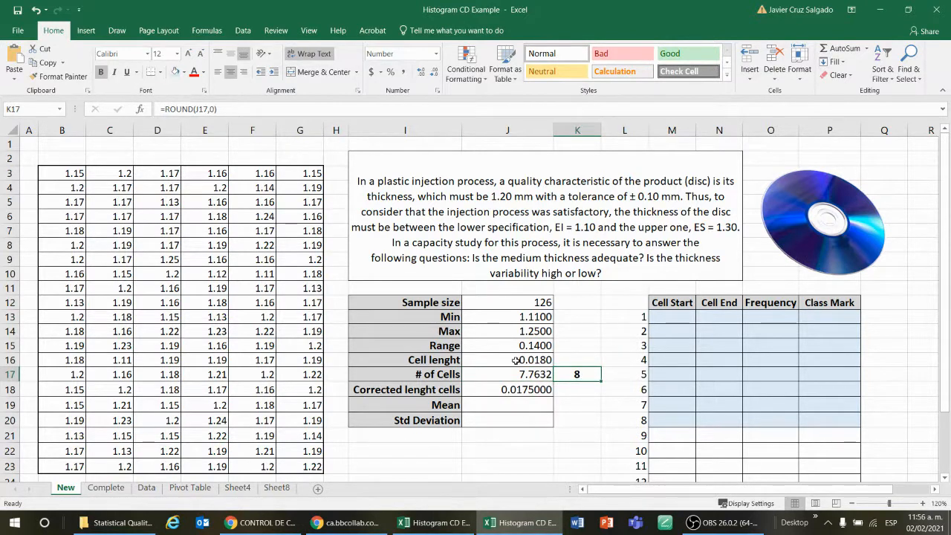
{"action": "left_click_drag", "start_coordinate": [677, 316], "coordinate": [707, 315]}
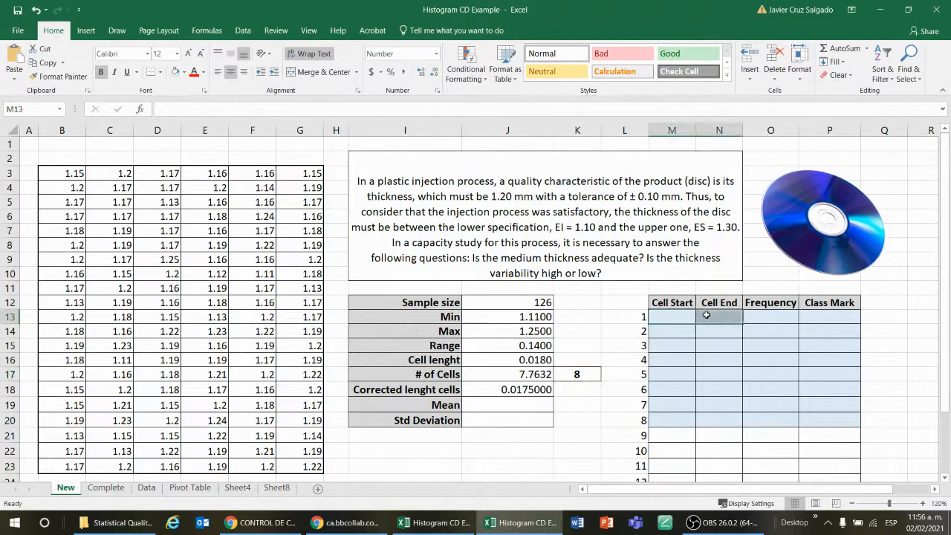
{"action": "left_click", "coordinate": [720, 315]}
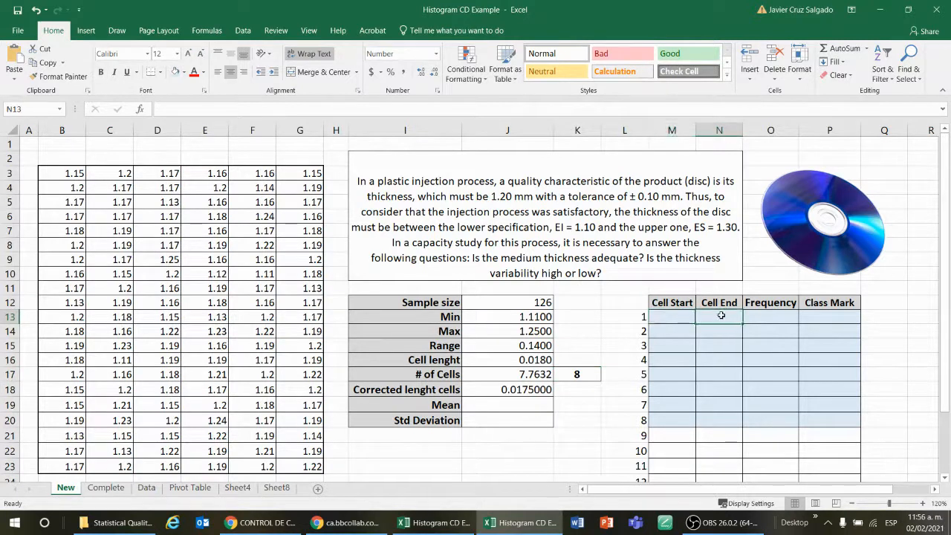
{"action": "left_click", "coordinate": [547, 360]}
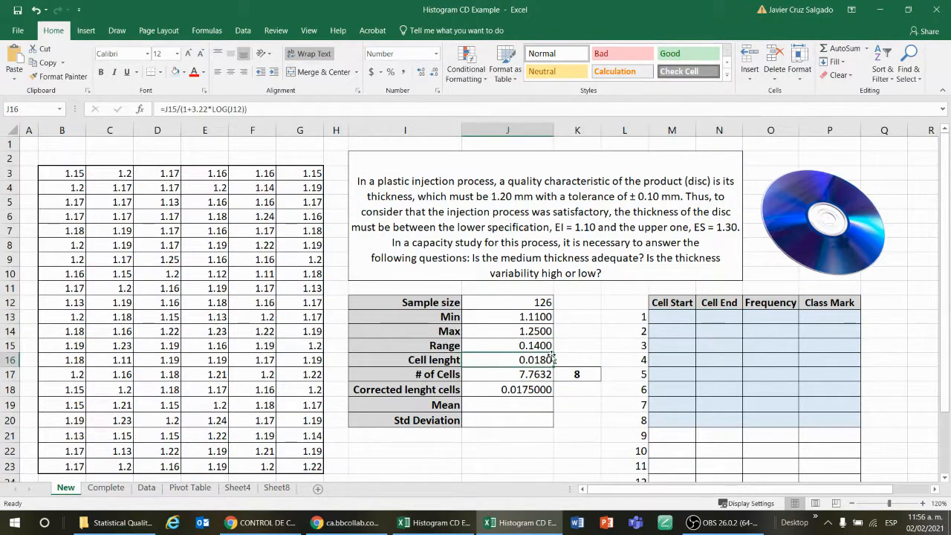
{"action": "left_click", "coordinate": [528, 390]}
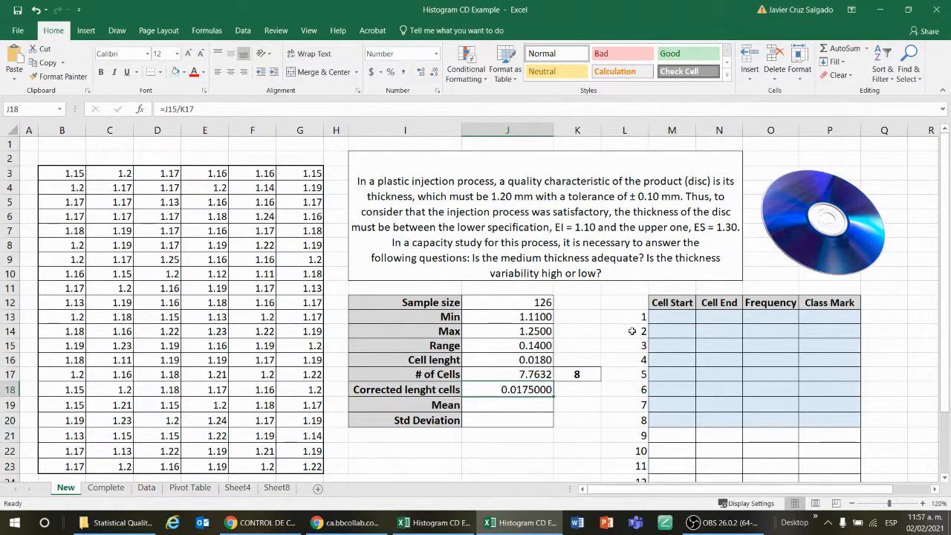
{"action": "key", "text": "F2"}
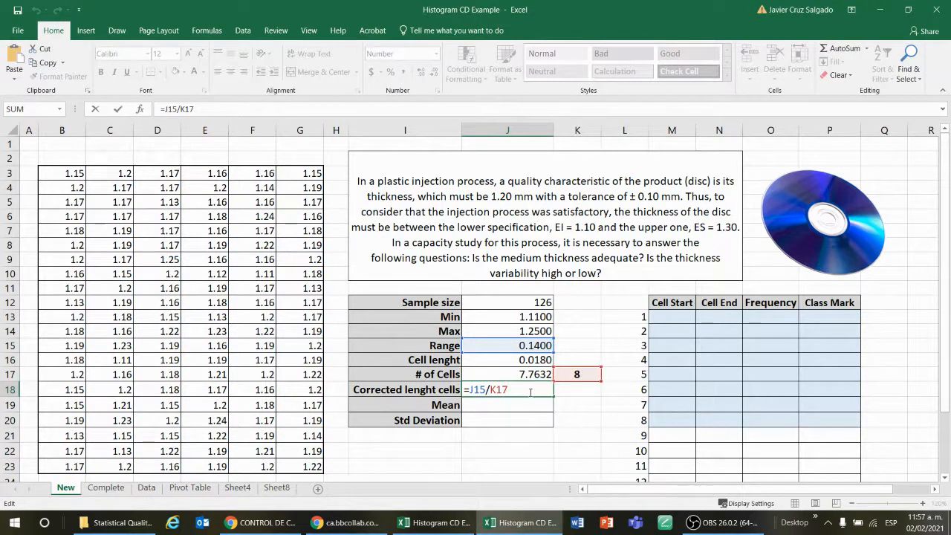
{"action": "key", "text": "Return"}
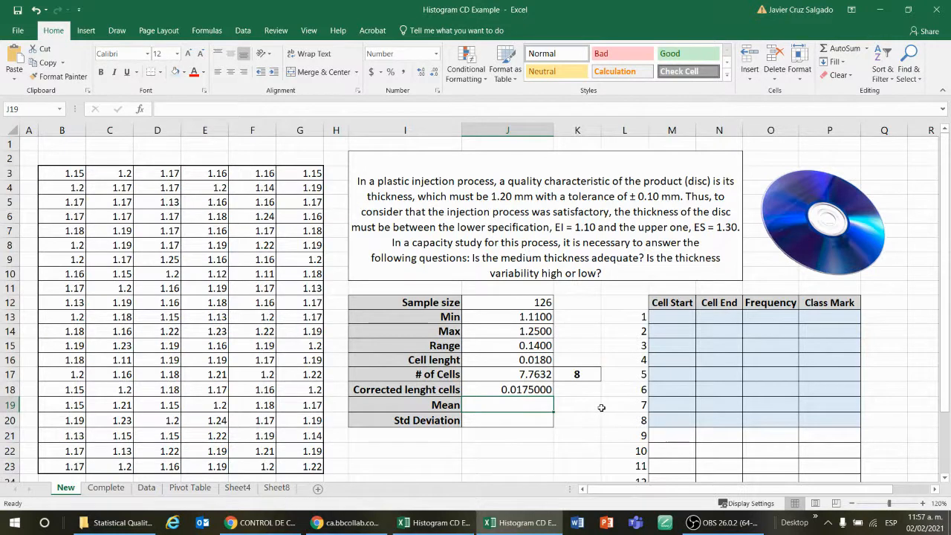
Compute the mean of the thickness data in J19 with =AVERAGE(B3:G23)
{"action": "type", "text": "="}
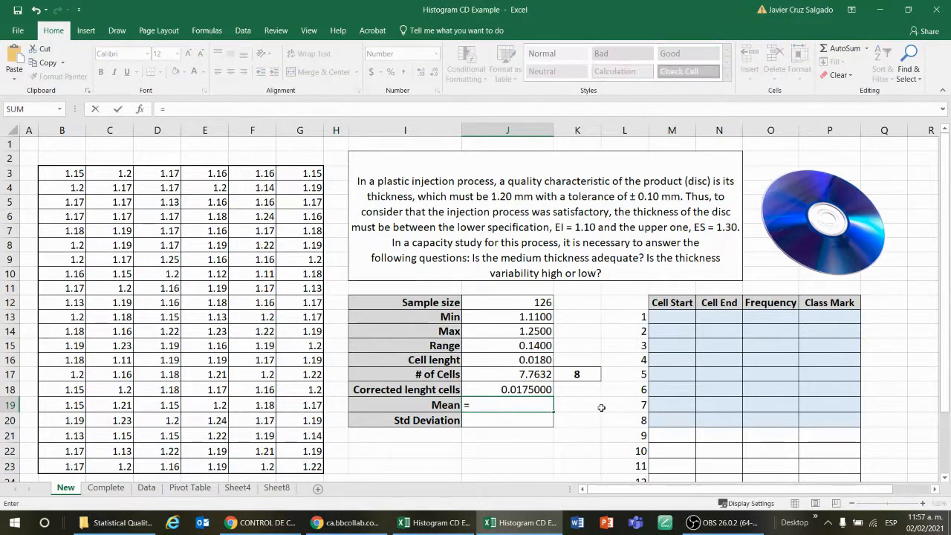
{"action": "type", "text": "av"}
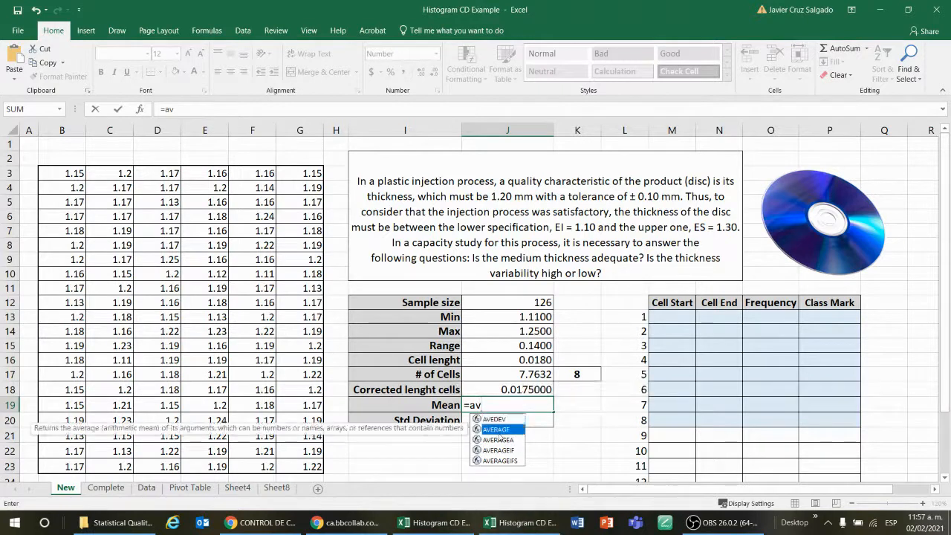
{"action": "double_click", "coordinate": [496, 429]}
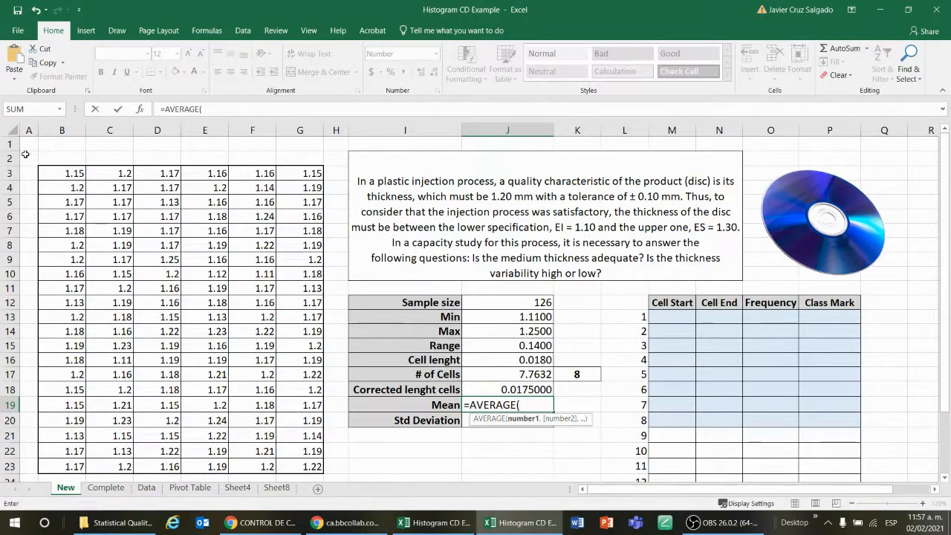
{"action": "left_click", "coordinate": [53, 175]}
{"action": "key", "text": "ctrl+shift+Right"}
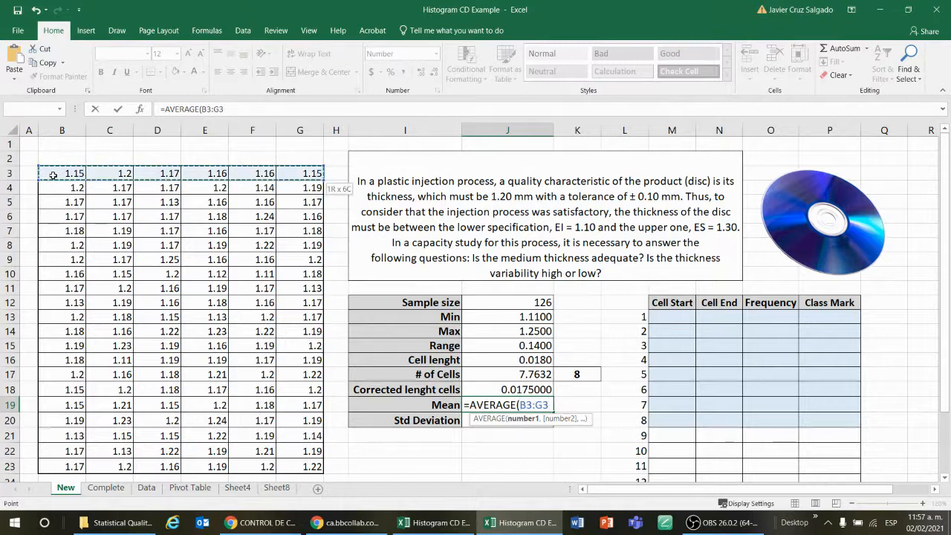
{"action": "key", "text": "ctrl+shift+Down"}
{"action": "key", "text": "Return"}
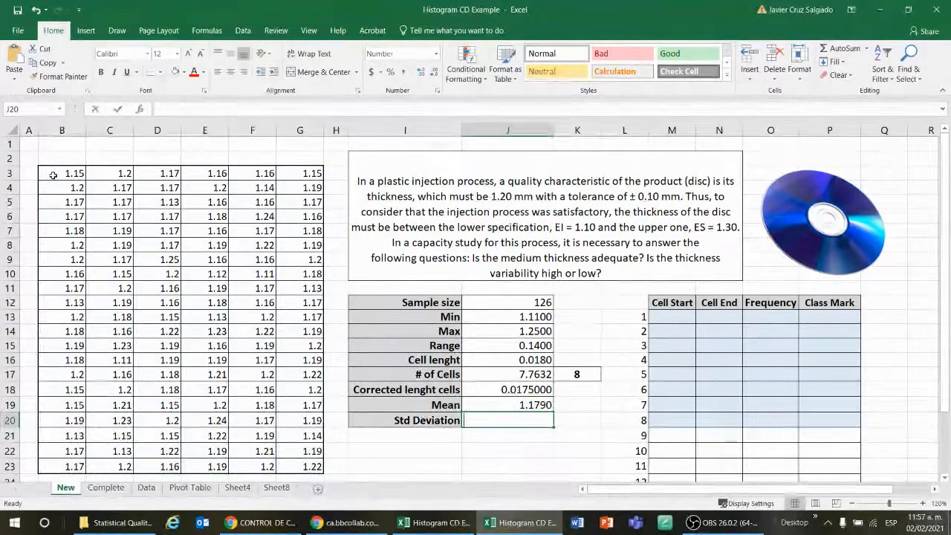
Compute the sample standard deviation in J20 with =STDEV.S(B3:G23)
{"action": "type", "text": "="}
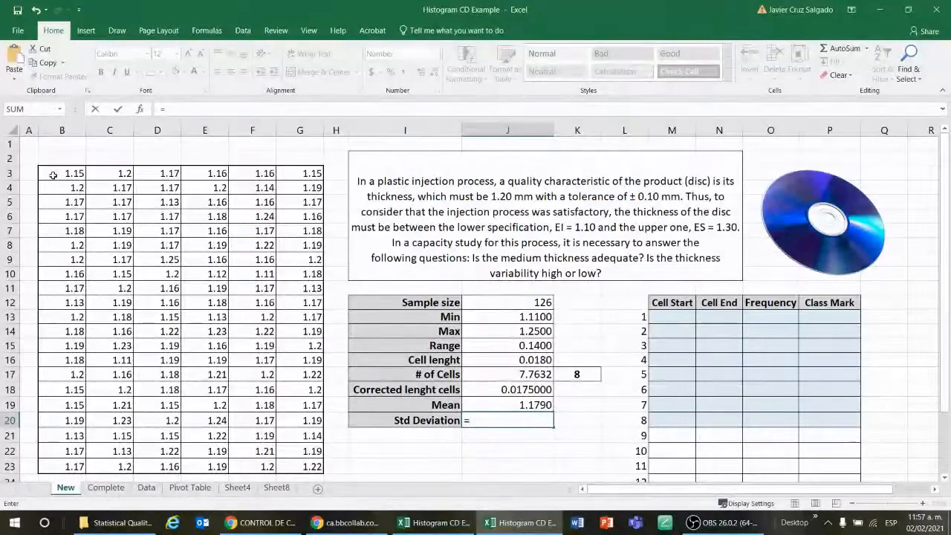
{"action": "type", "text": "std"}
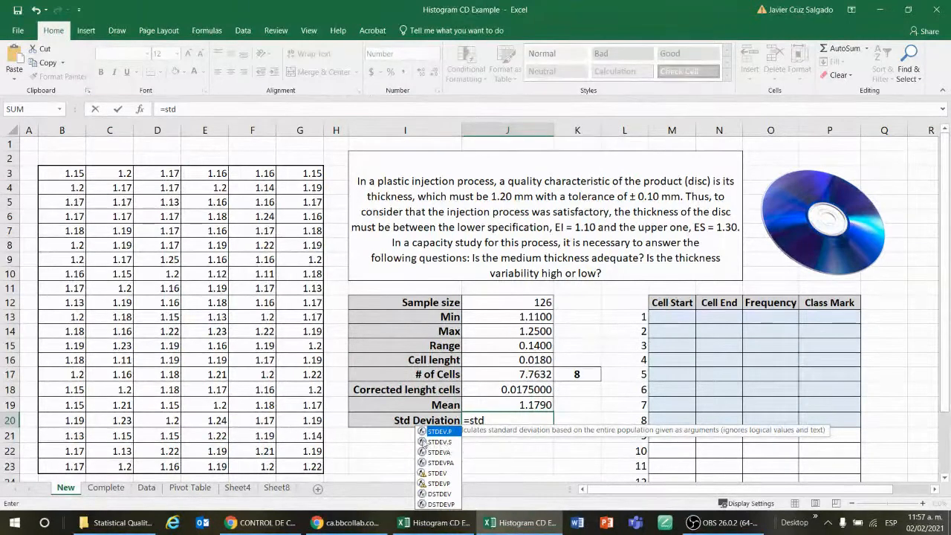
{"action": "left_click", "coordinate": [454, 442]}
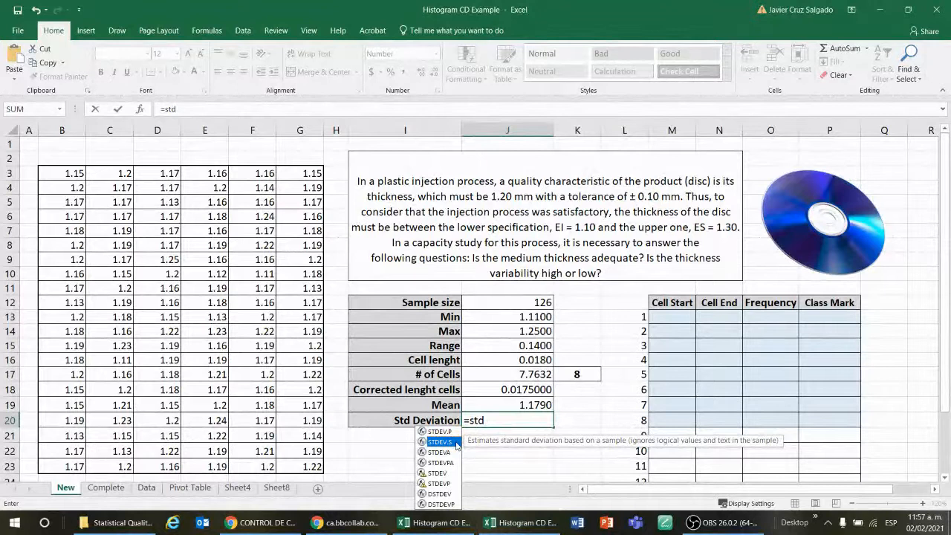
{"action": "double_click", "coordinate": [455, 443]}
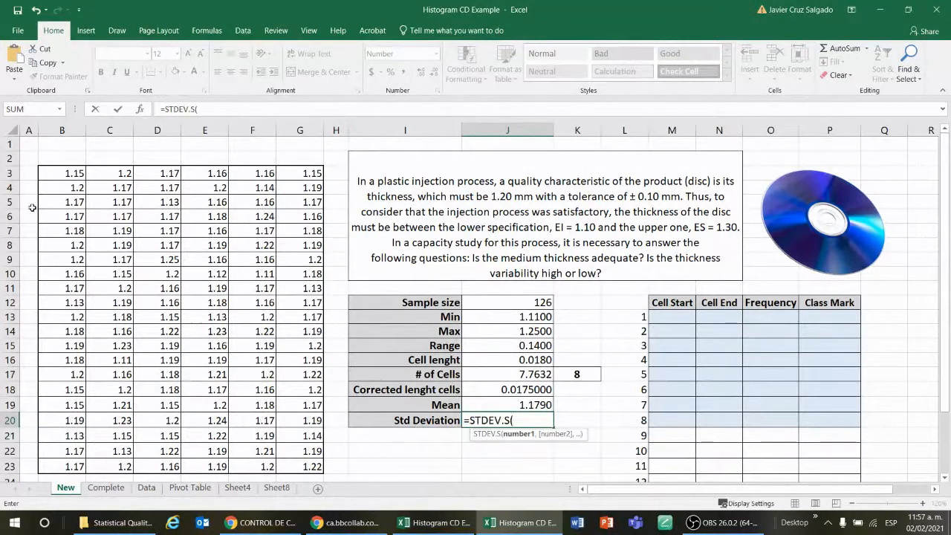
{"action": "left_click", "coordinate": [59, 173]}
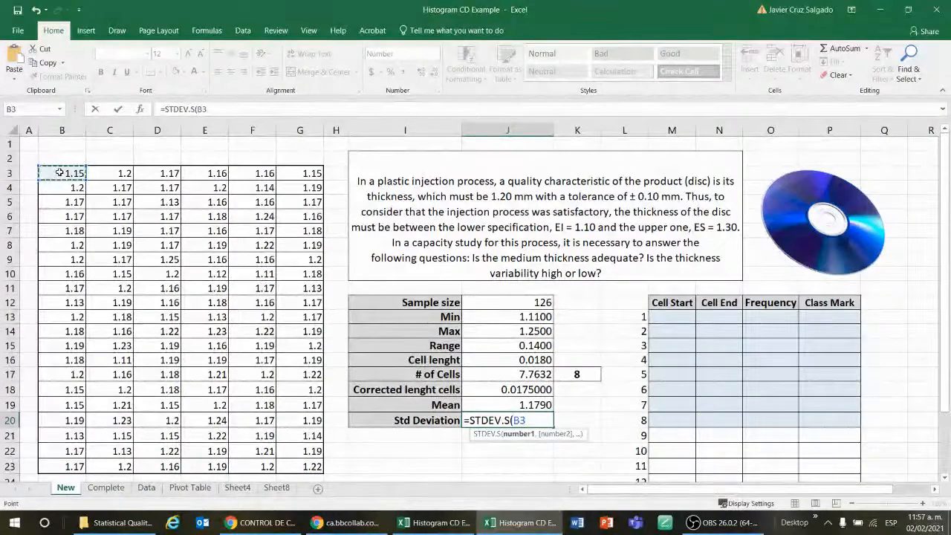
{"action": "key", "text": "ctrl+shift+Right"}
{"action": "key", "text": "ctrl+shift+Down"}
{"action": "key", "text": "Return"}
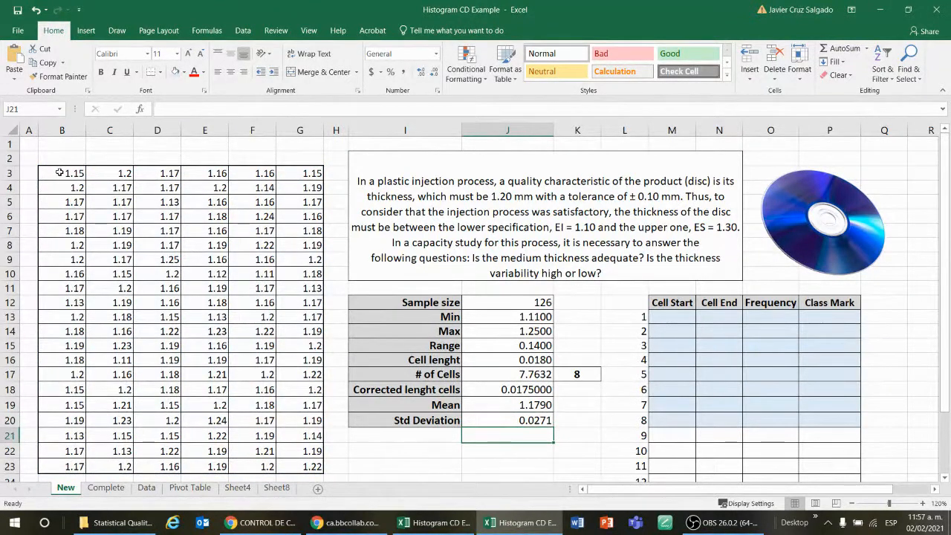
Shade the mean and standard deviation cells J19:J20 with a light orange fill
{"action": "key", "text": "Up"}
{"action": "key", "text": "Up"}
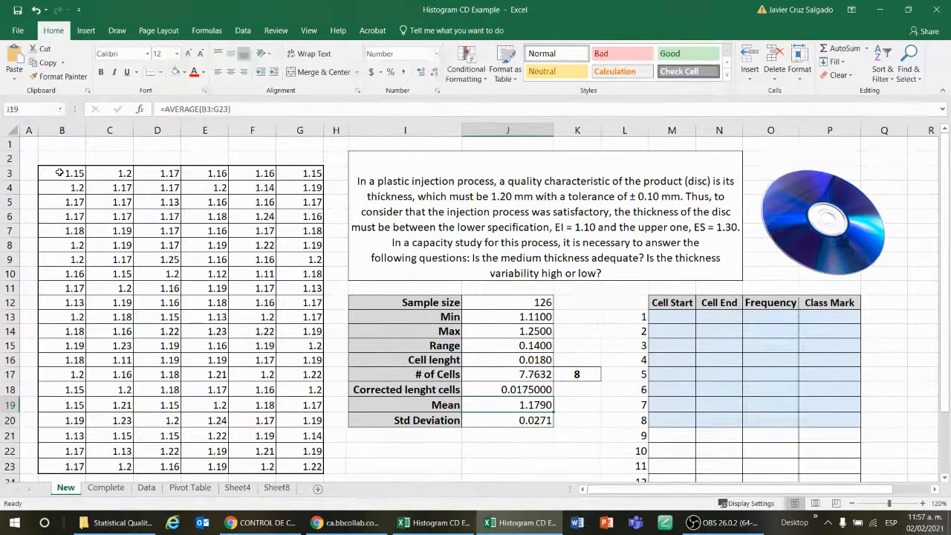
{"action": "key", "text": "shift+Down"}
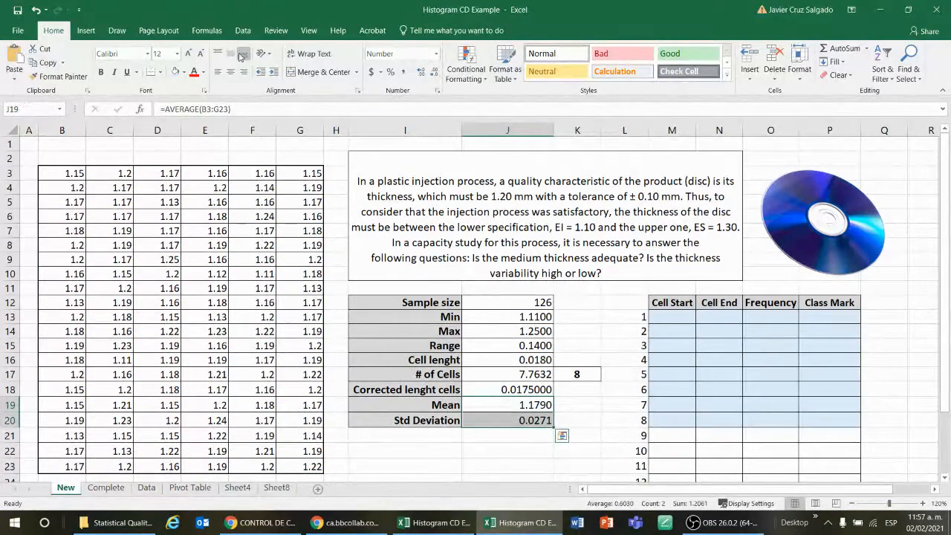
{"action": "left_click", "coordinate": [184, 74]}
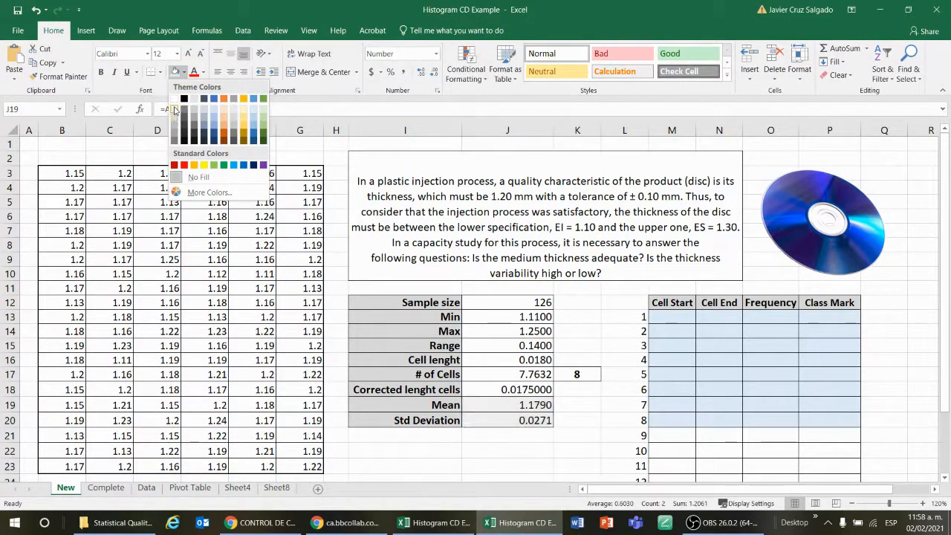
{"action": "left_click", "coordinate": [242, 113]}
Review the rounded cell count formula and the table's numbered rows 1 to 8
{"action": "left_click", "coordinate": [570, 436]}
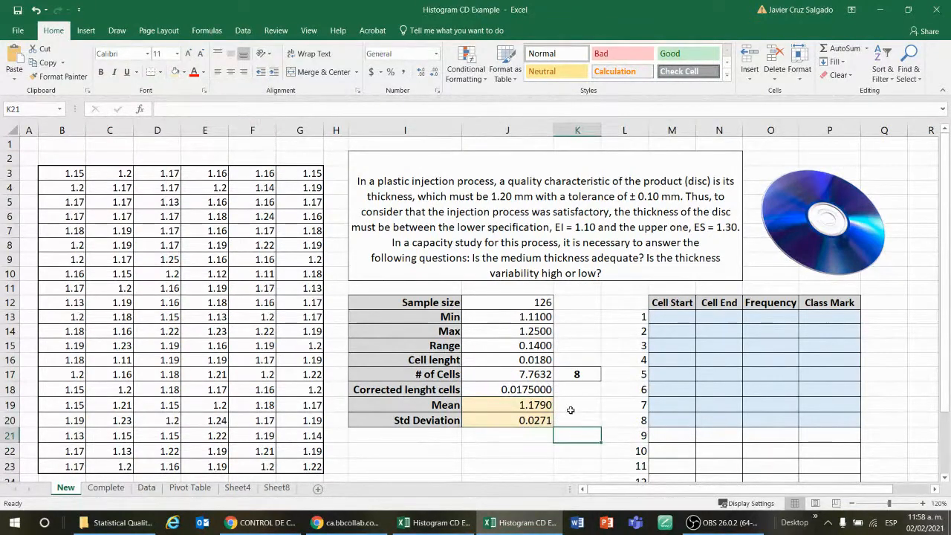
{"action": "left_click", "coordinate": [583, 404]}
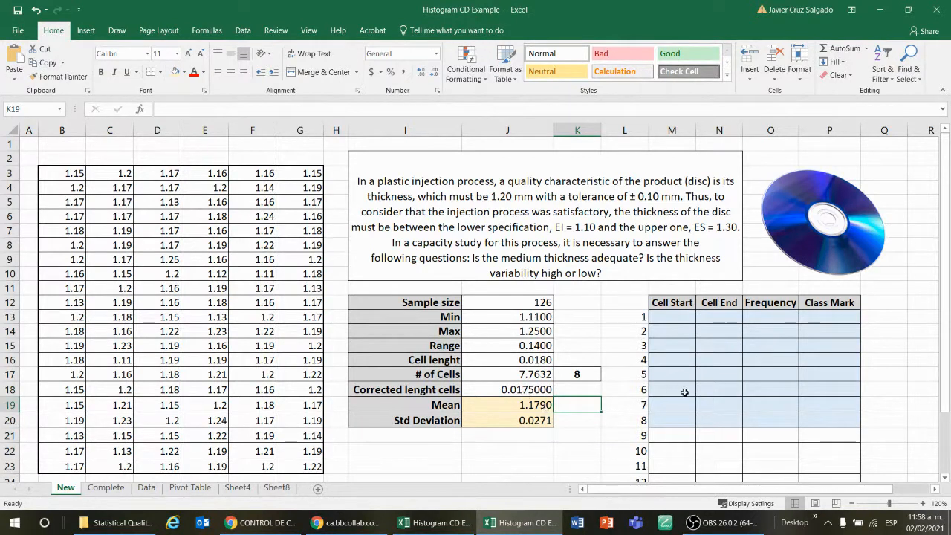
{"action": "left_click", "coordinate": [577, 377]}
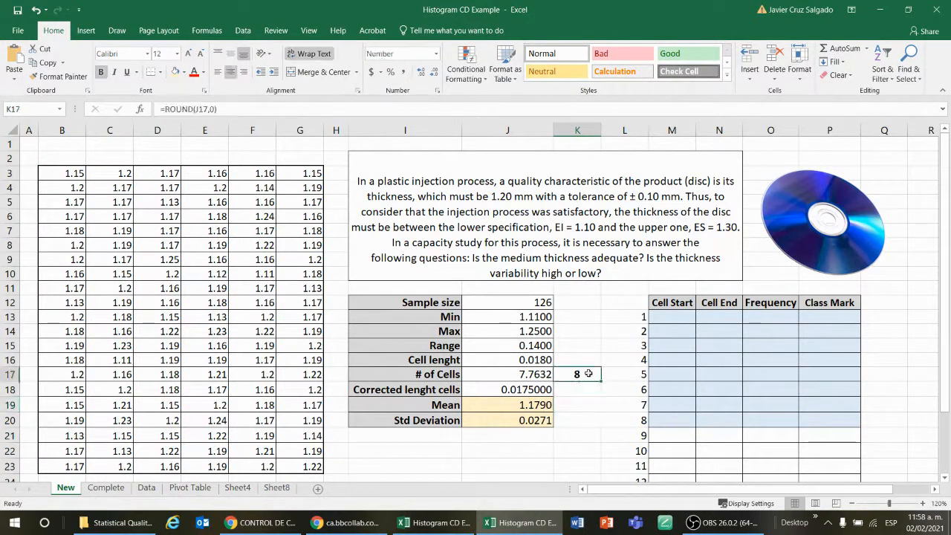
{"action": "left_click_drag", "start_coordinate": [633, 314], "coordinate": [828, 416]}
{"action": "left_click", "coordinate": [578, 462]}
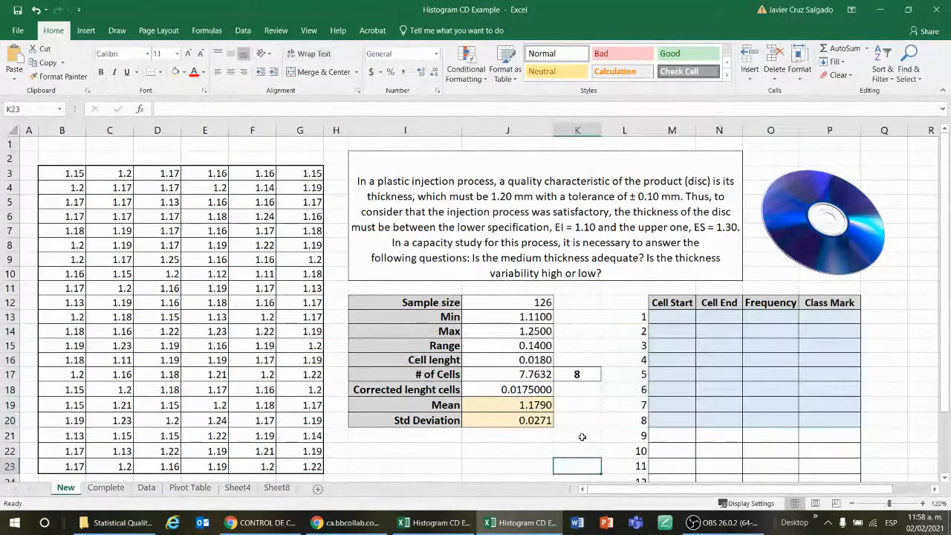
{"action": "scroll", "coordinate": [632, 350], "scroll_direction": "down", "scroll_amount": 3}
{"action": "scroll", "coordinate": [721, 381], "scroll_direction": "up", "scroll_amount": 1}
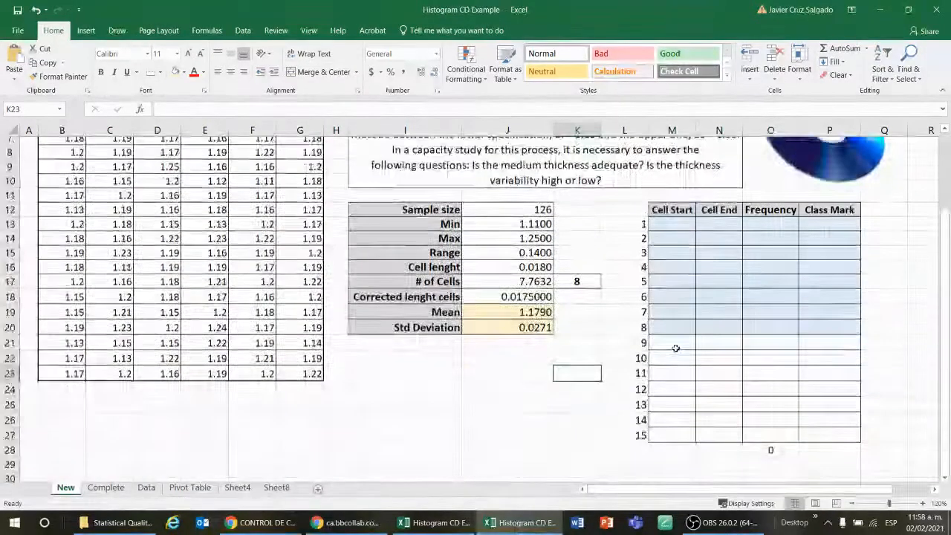
{"action": "left_click_drag", "start_coordinate": [677, 236], "coordinate": [824, 333]}
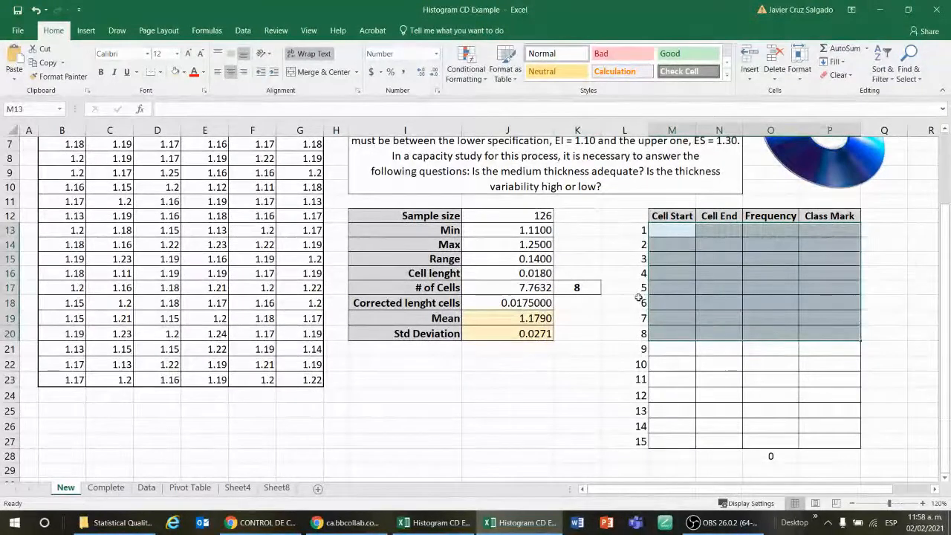
{"action": "left_click", "coordinate": [606, 244]}
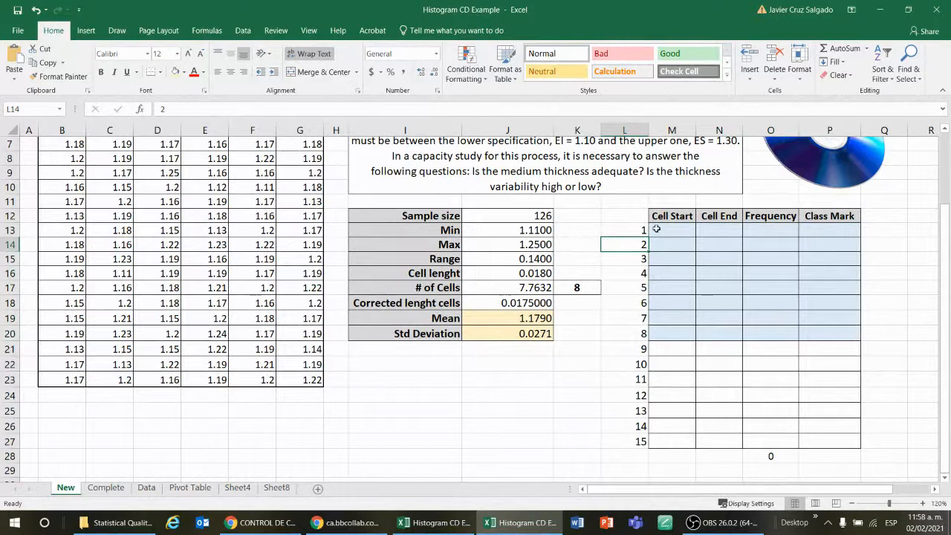
{"action": "left_click_drag", "start_coordinate": [639, 230], "coordinate": [822, 329]}
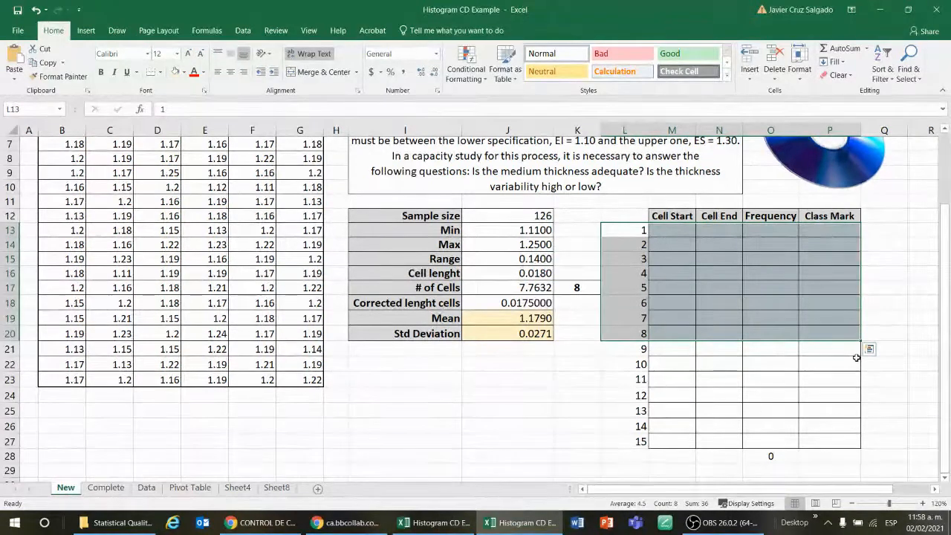
{"action": "left_click", "coordinate": [542, 273]}
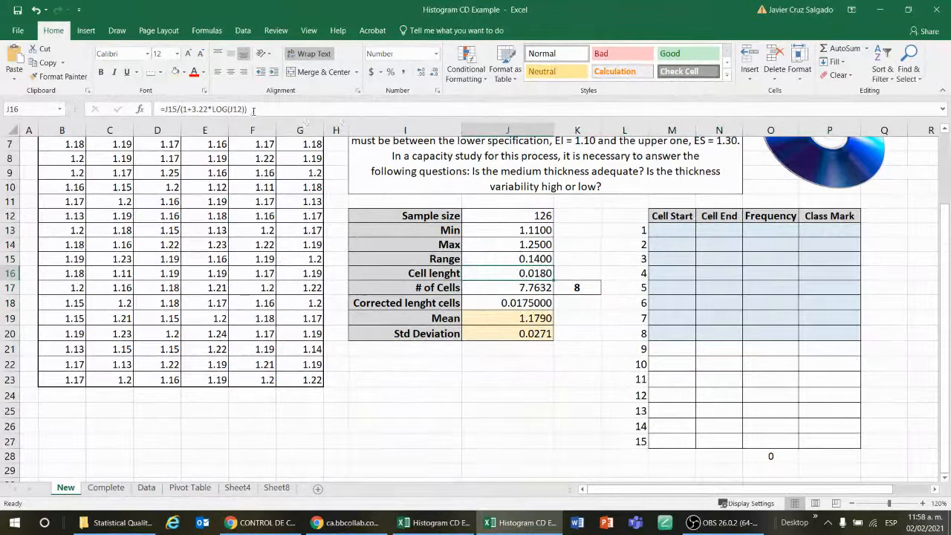
{"action": "left_click_drag", "start_coordinate": [248, 109], "coordinate": [168, 109]}
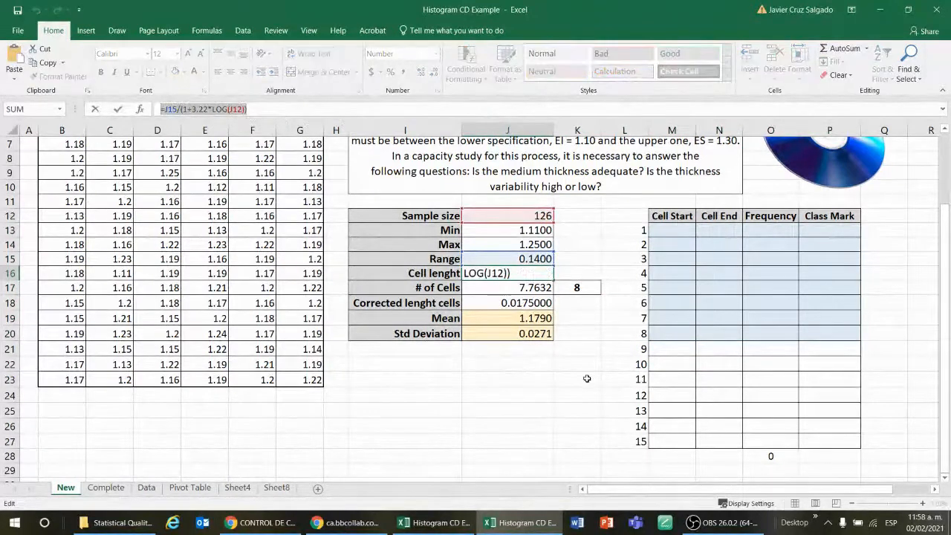
{"action": "type", "text": "="}
{"action": "left_click", "coordinate": [598, 334]}
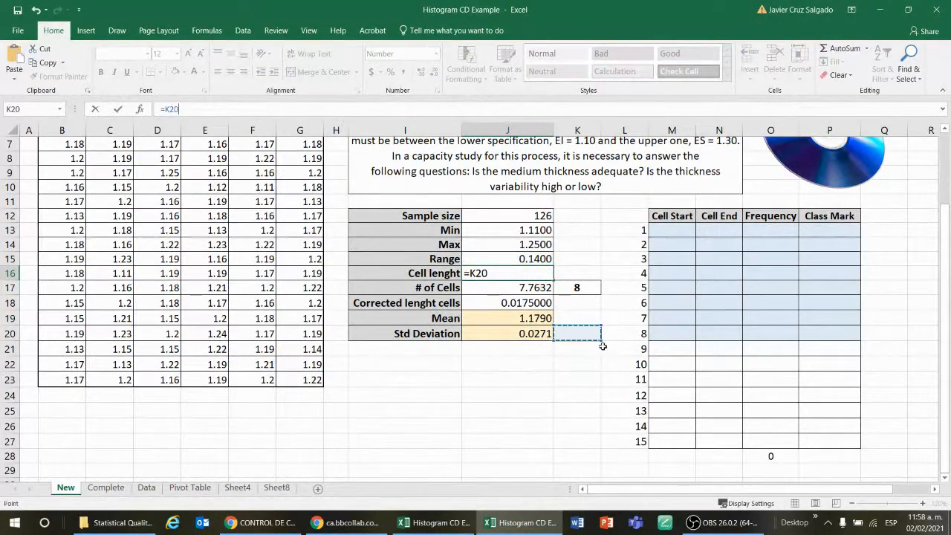
{"action": "key", "text": "Escape"}
{"action": "left_click", "coordinate": [571, 407]}
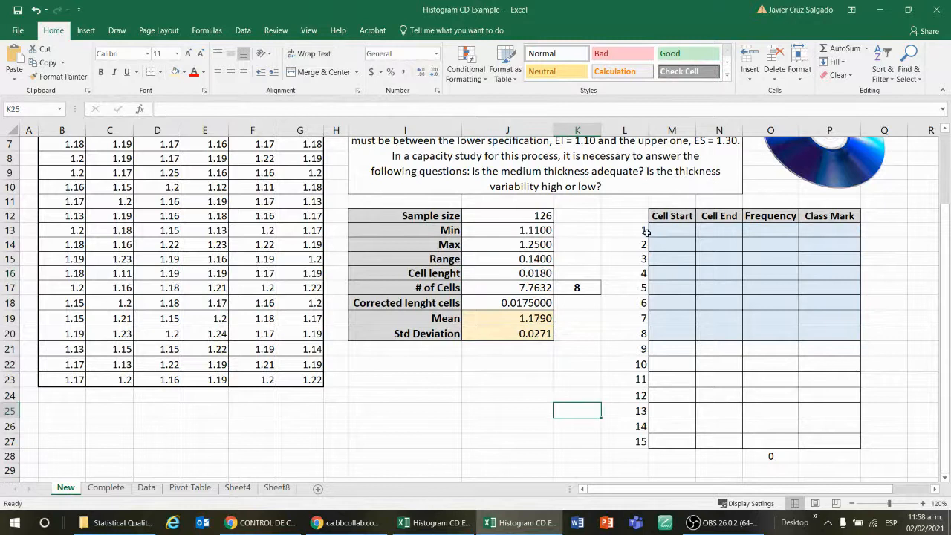
Set the first cell start in M13 equal to the minimum, =J13
{"action": "left_click", "coordinate": [674, 231]}
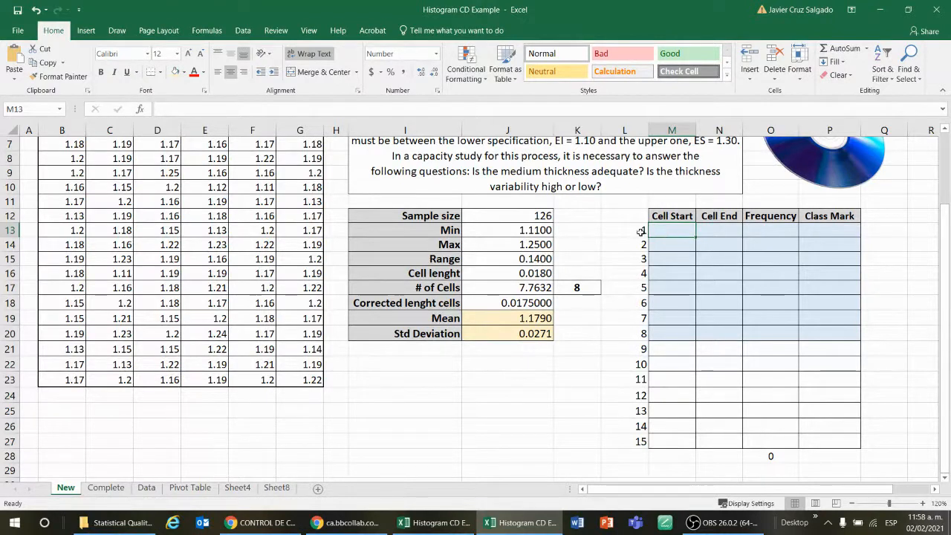
{"action": "left_click_drag", "start_coordinate": [623, 229], "coordinate": [731, 225]}
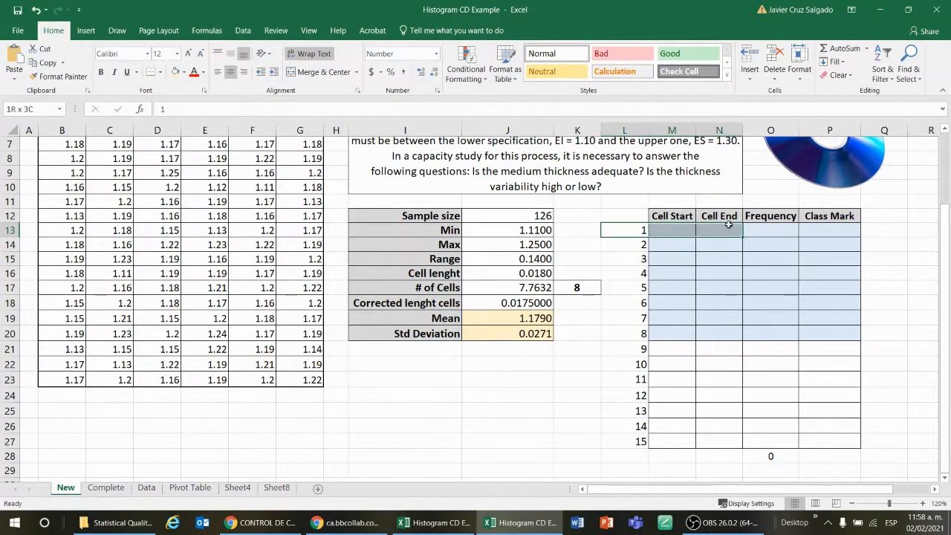
{"action": "left_click", "coordinate": [672, 231]}
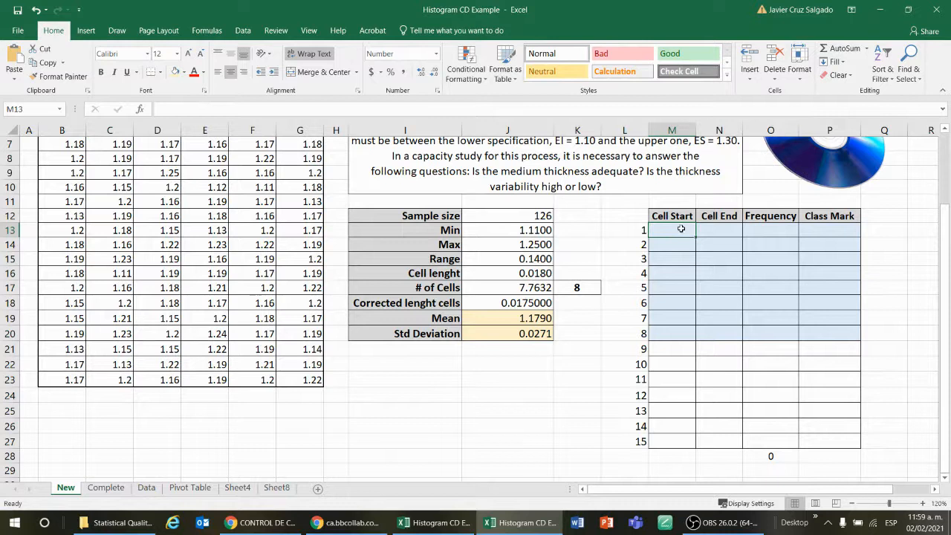
{"action": "key", "text": "Down"}
{"action": "type", "text": "="}
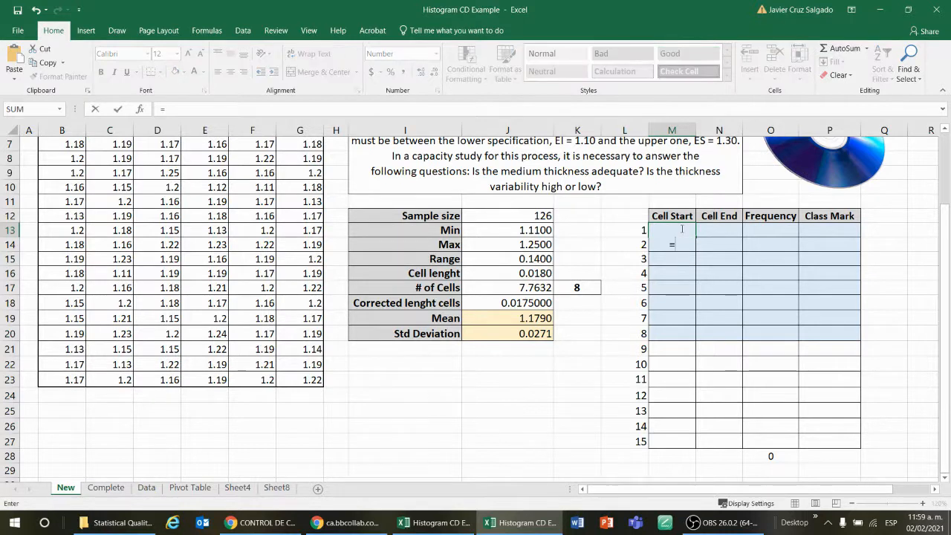
{"action": "left_click", "coordinate": [502, 230]}
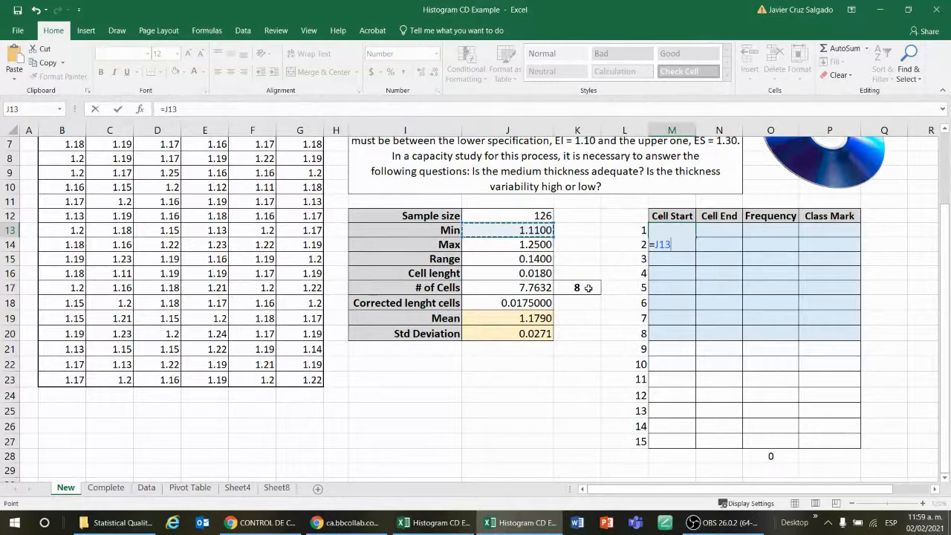
{"action": "key", "text": "Return"}
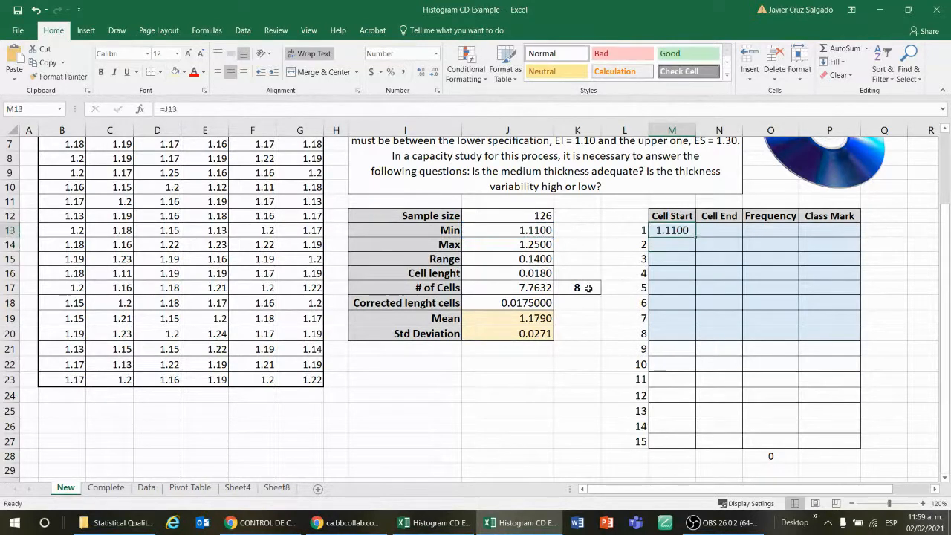
Enter the first cell end in N13 as the cell start plus the corrected cell length, =M13+J18
{"action": "key", "text": "Up"}
{"action": "key", "text": "Right"}
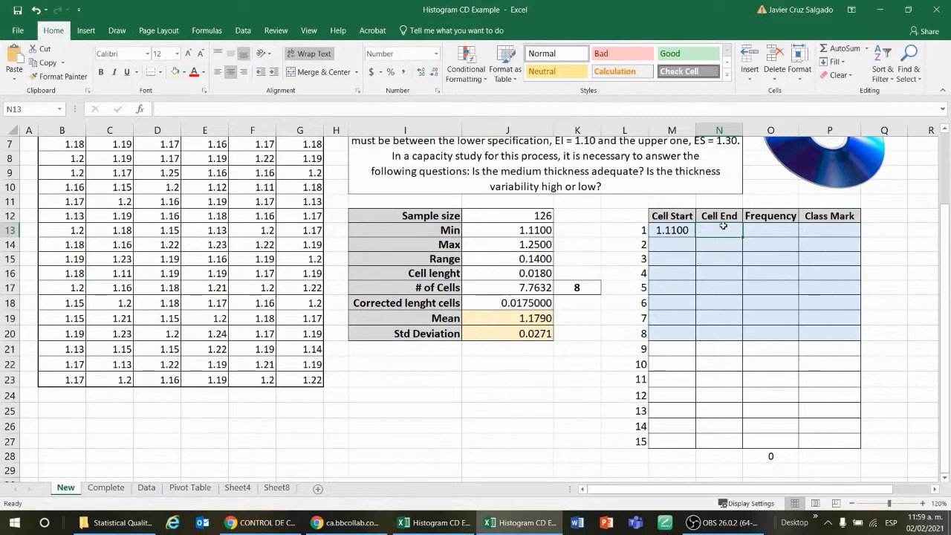
{"action": "left_click", "coordinate": [678, 231]}
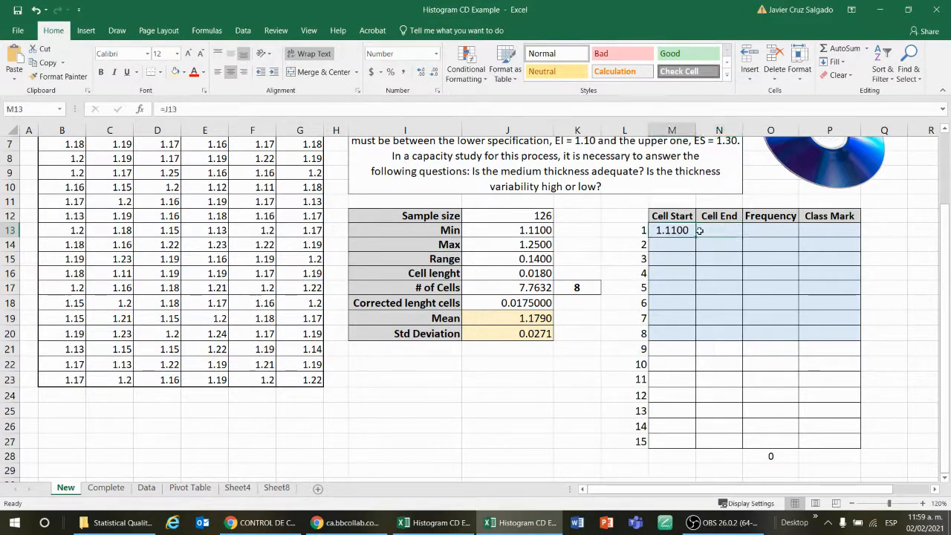
{"action": "left_click", "coordinate": [715, 231]}
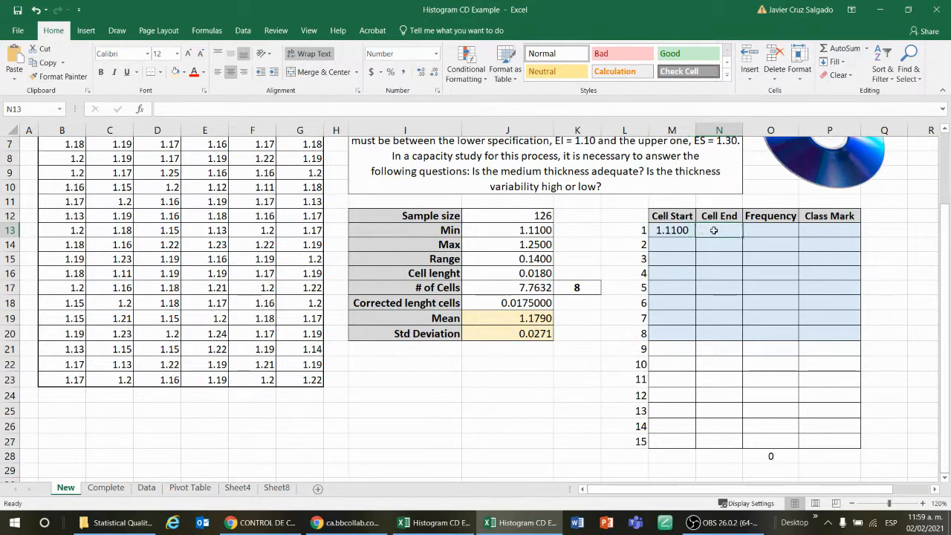
{"action": "left_click", "coordinate": [503, 303]}
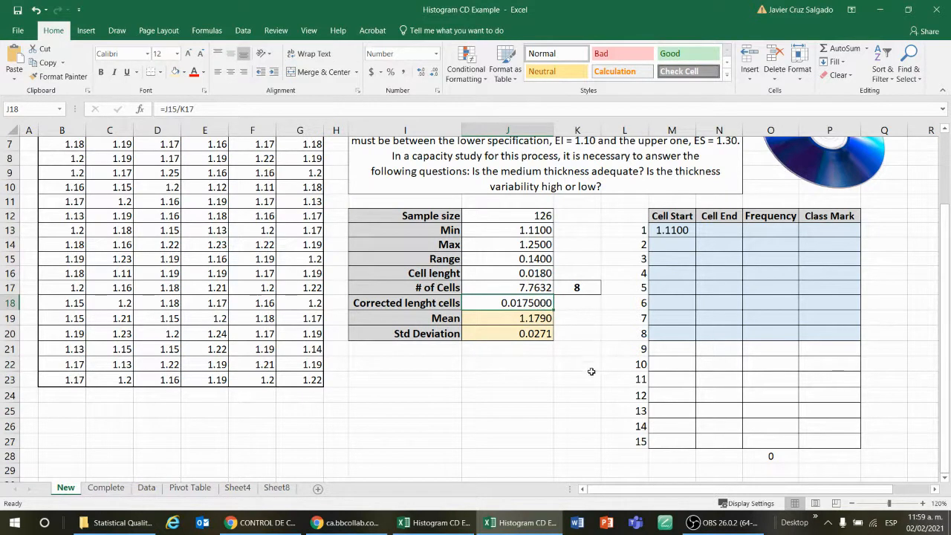
{"action": "left_click_drag", "start_coordinate": [677, 242], "coordinate": [706, 246]}
{"action": "left_click", "coordinate": [711, 246]}
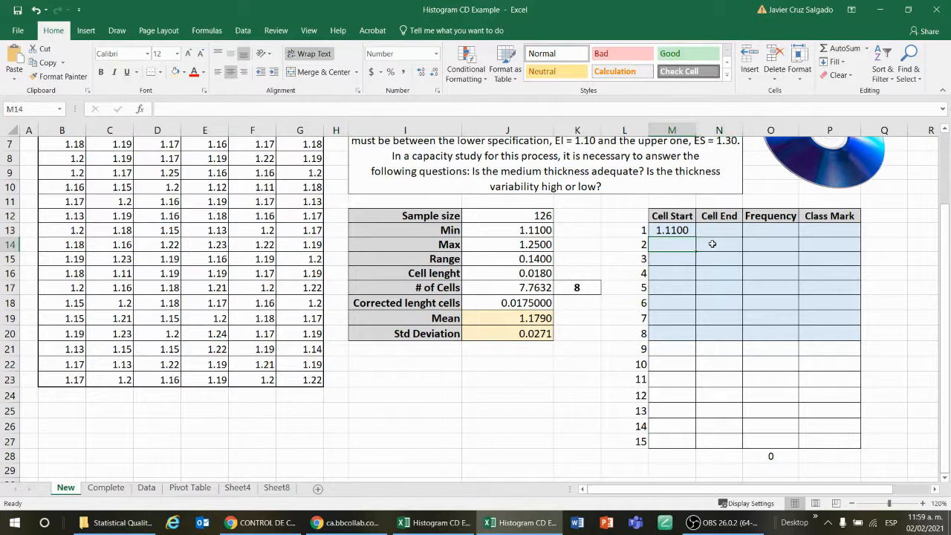
{"action": "left_click", "coordinate": [718, 230]}
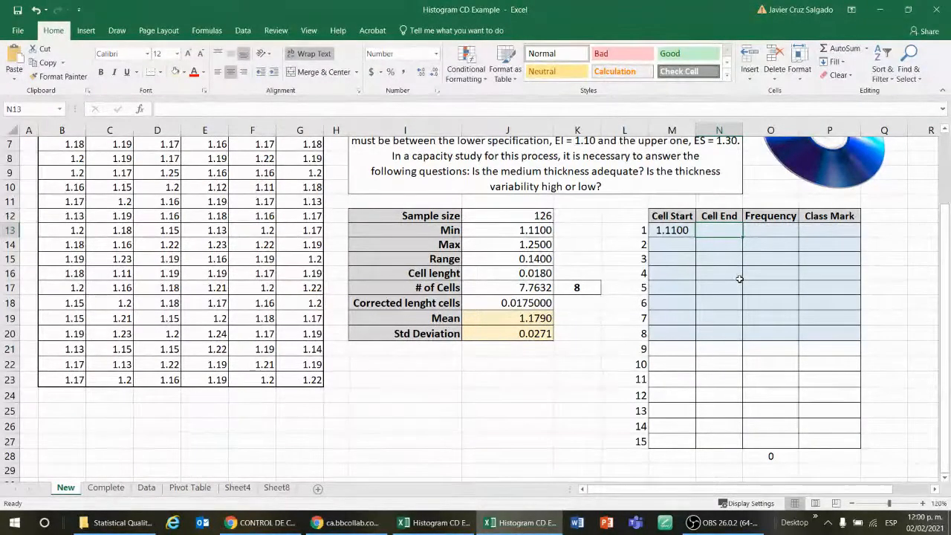
{"action": "key", "text": "Down"}
{"action": "type", "text": "="}
{"action": "left_click", "coordinate": [682, 230]}
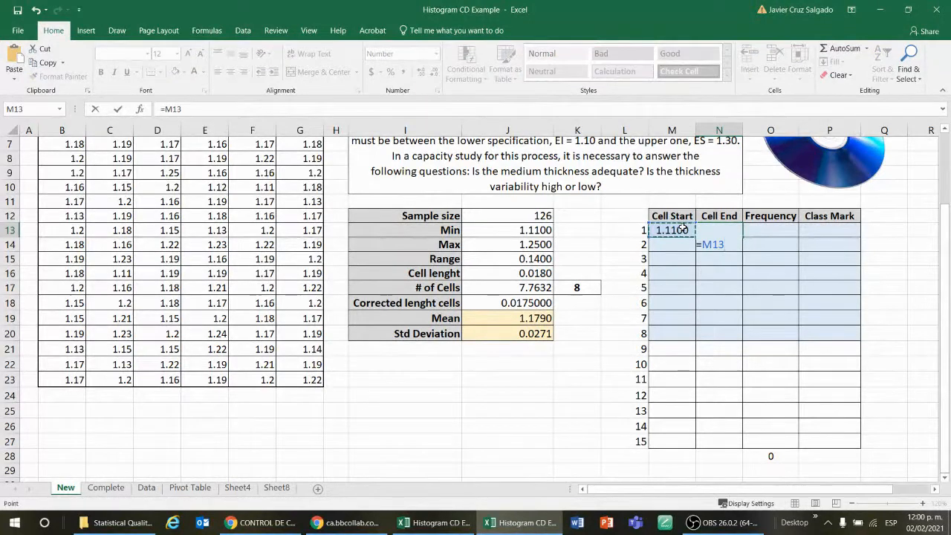
{"action": "type", "text": "+"}
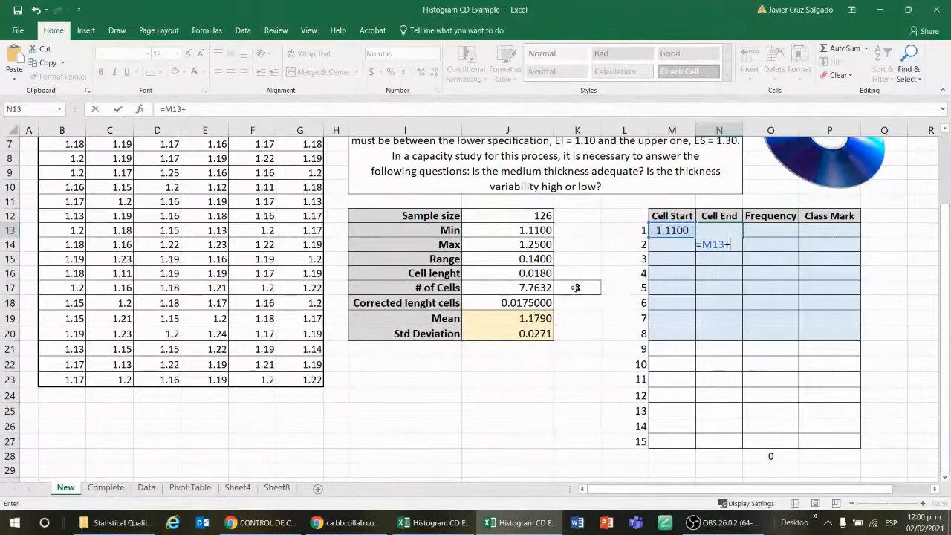
{"action": "left_click", "coordinate": [512, 305]}
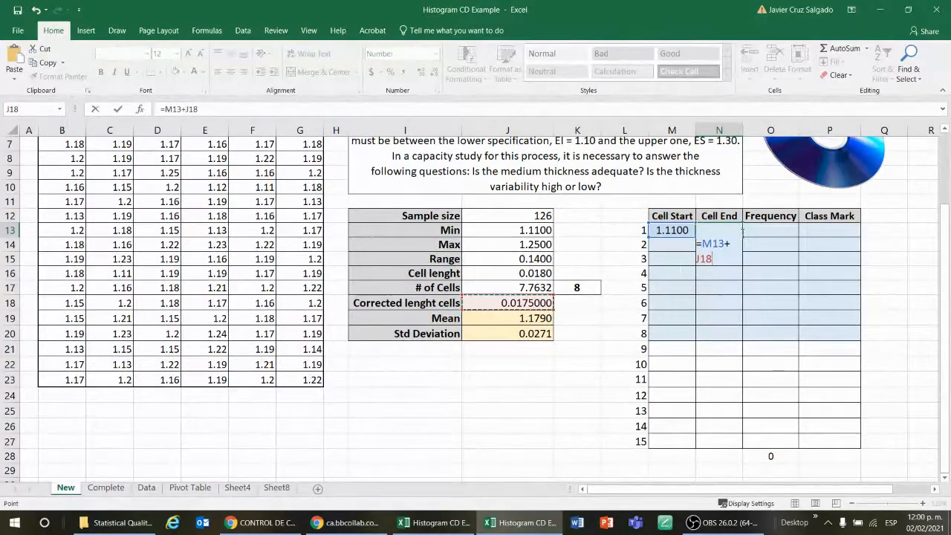
{"action": "key", "text": "Return"}
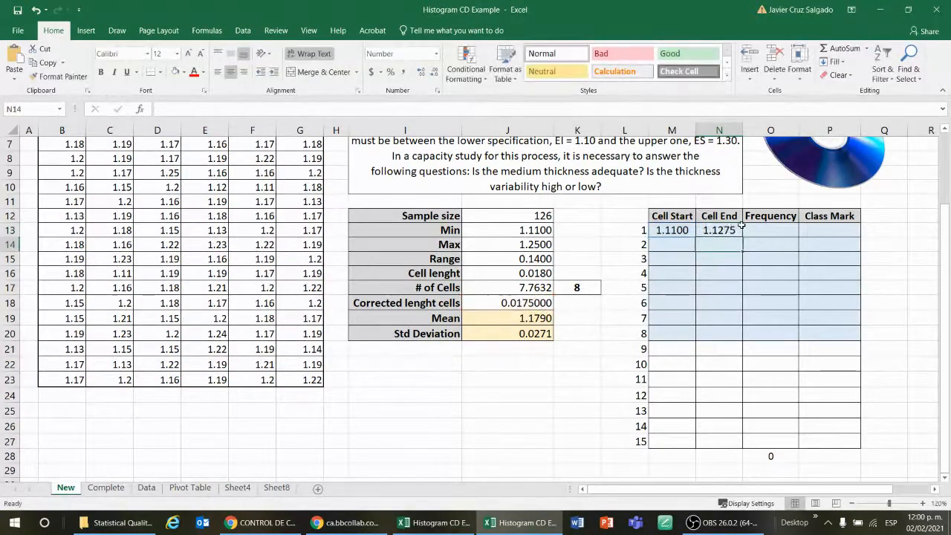
Try filling the N13 cell end formula down to N14, then clear N14
{"action": "left_click", "coordinate": [676, 230]}
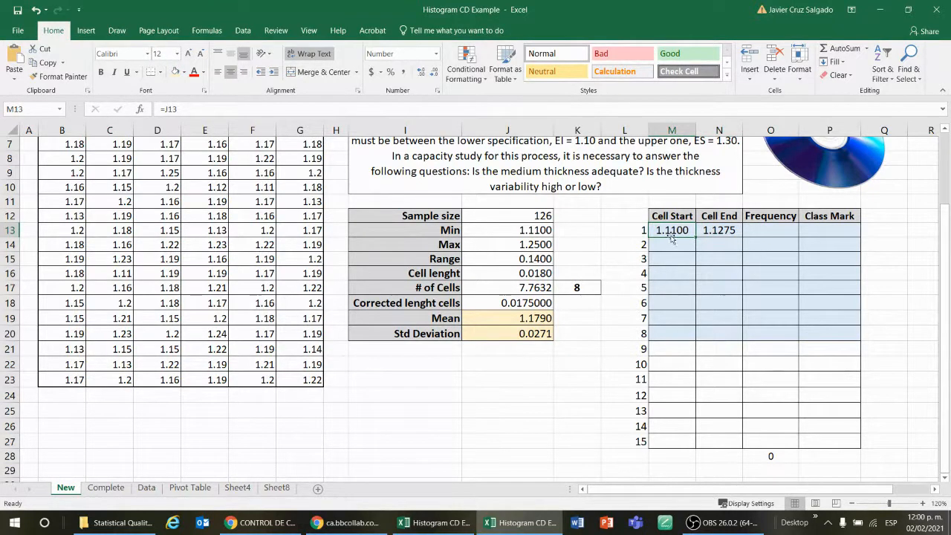
{"action": "left_click", "coordinate": [729, 232]}
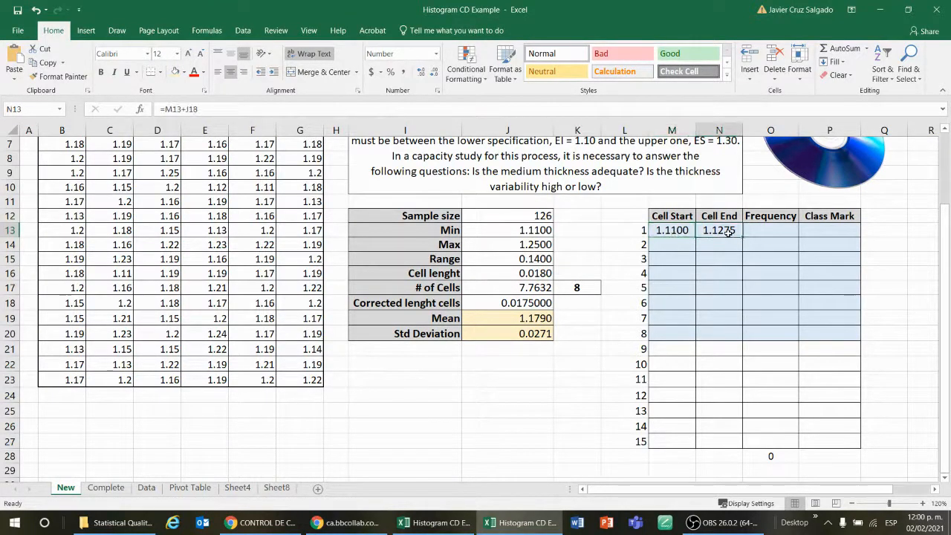
{"action": "left_click", "coordinate": [670, 230]}
{"action": "left_click", "coordinate": [706, 230]}
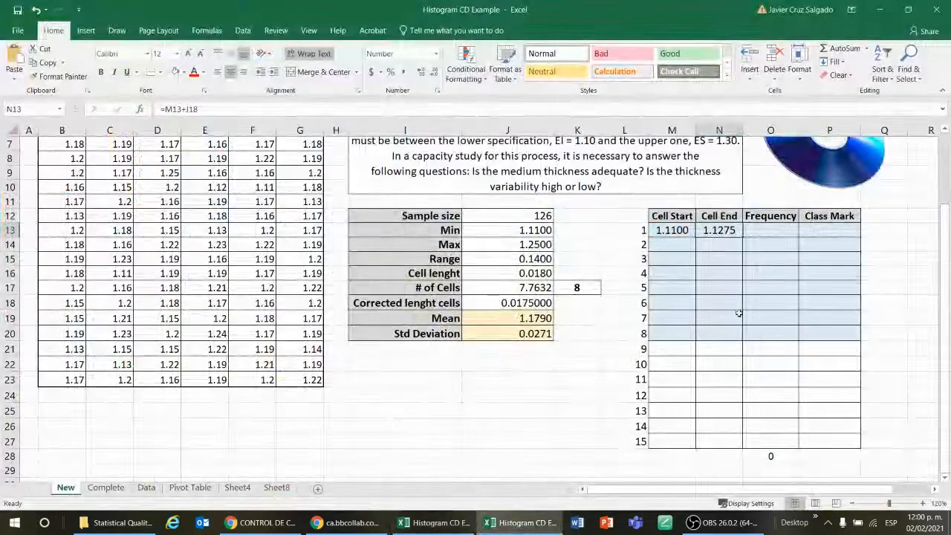
{"action": "key", "text": "F2"}
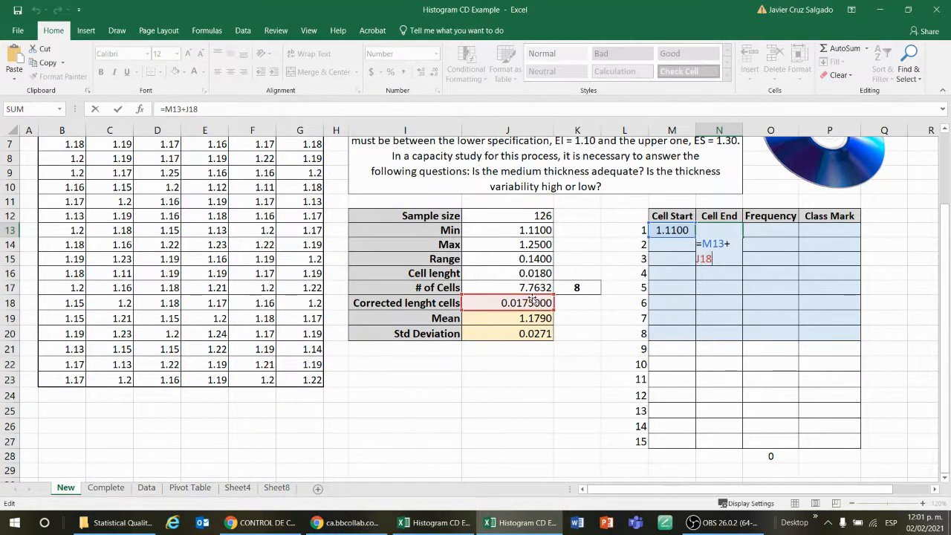
{"action": "left_click", "coordinate": [580, 382]}
{"action": "left_click", "coordinate": [736, 232]}
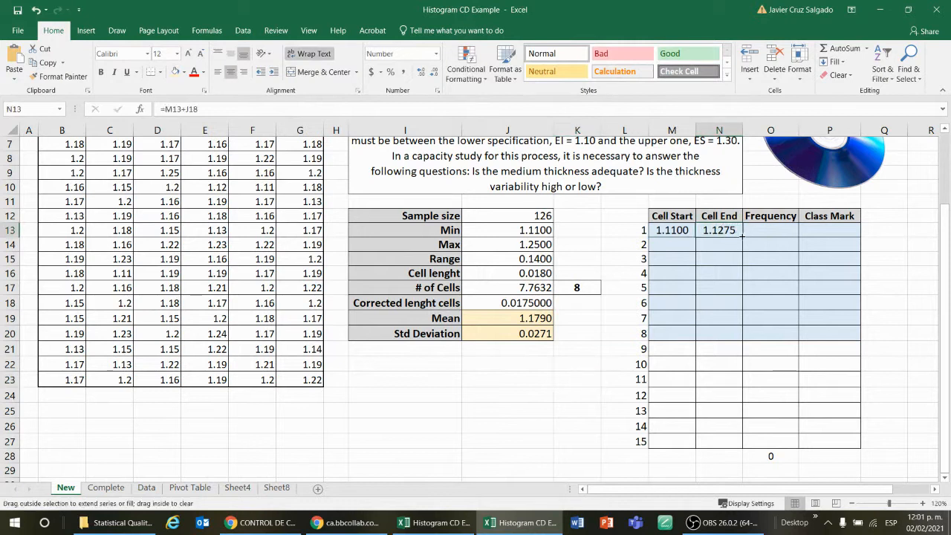
{"action": "left_click_drag", "start_coordinate": [742, 236], "coordinate": [744, 253]}
{"action": "left_click", "coordinate": [720, 272]}
{"action": "left_click", "coordinate": [724, 246]}
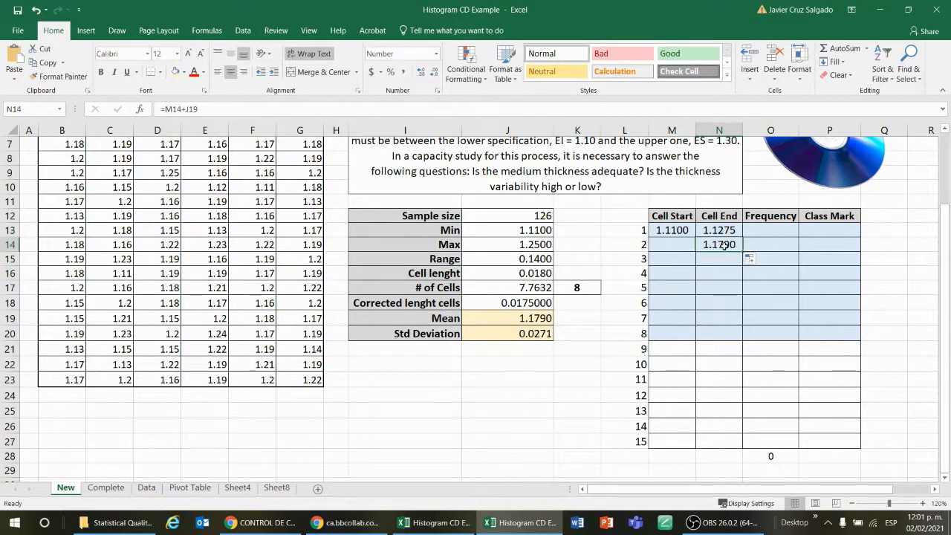
{"action": "double_click", "coordinate": [724, 246]}
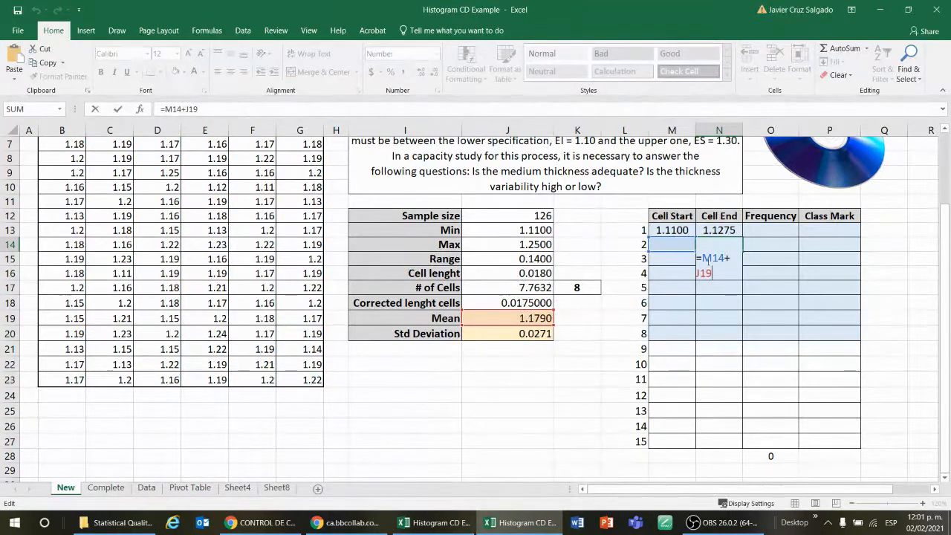
{"action": "key", "text": "ctrl+Return"}
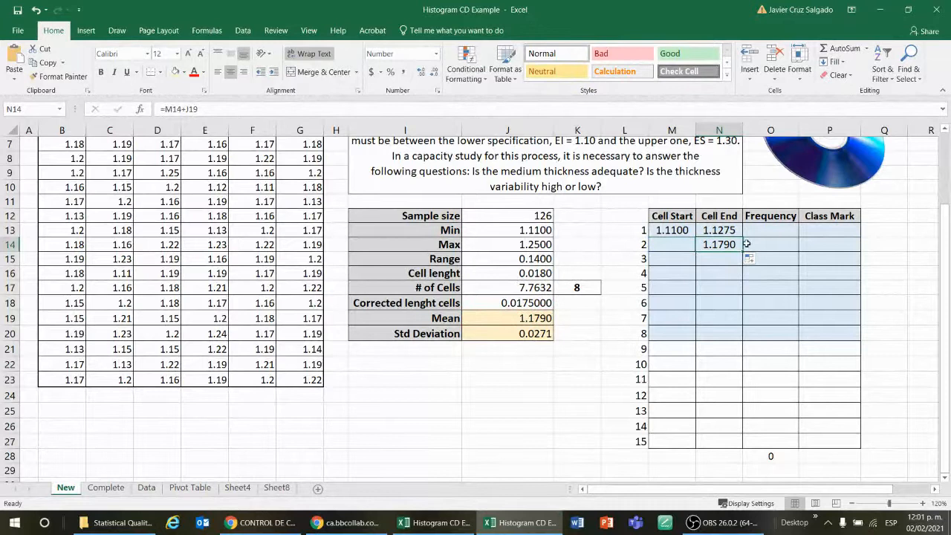
{"action": "key", "text": "Delete"}
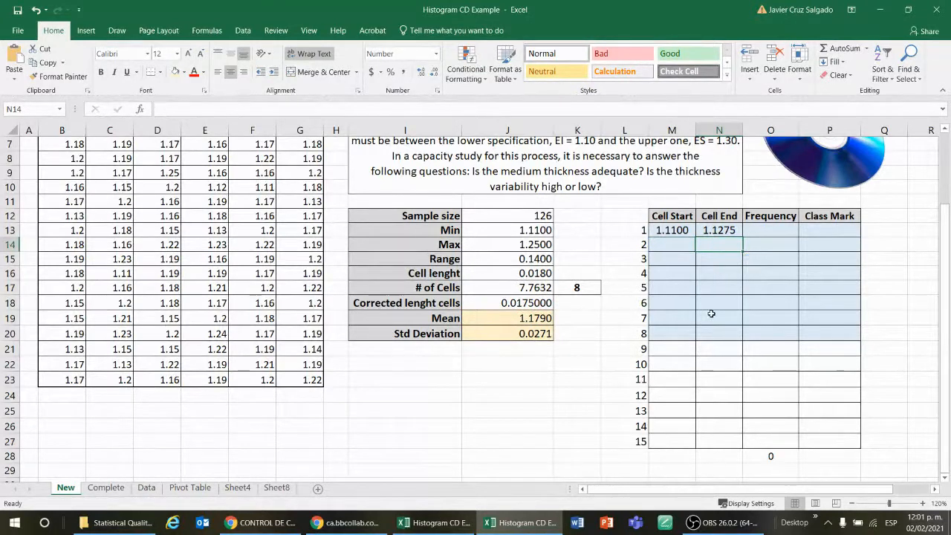
Make the cell length reference absolute in N13's formula, =M13+$J$18
{"action": "key", "text": "Up"}
{"action": "key", "text": "F2"}
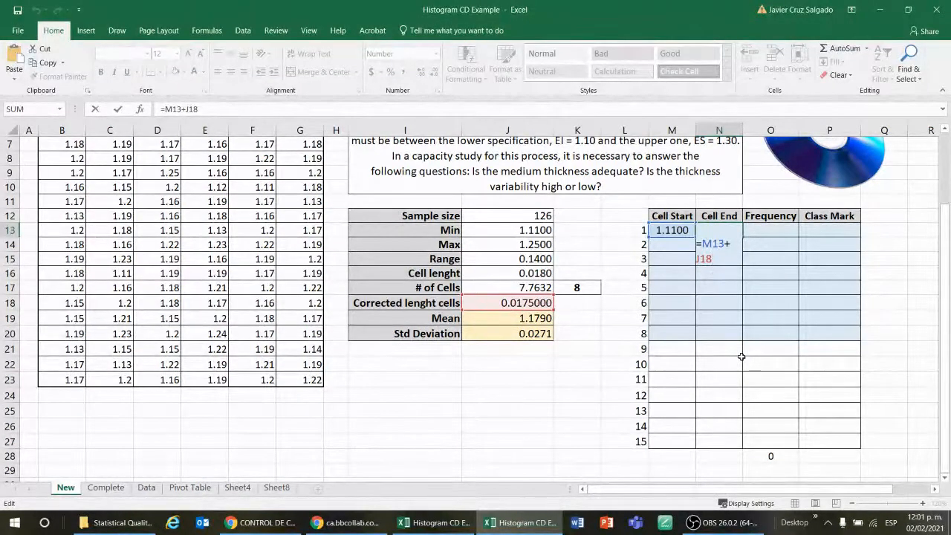
{"action": "key", "text": "F4"}
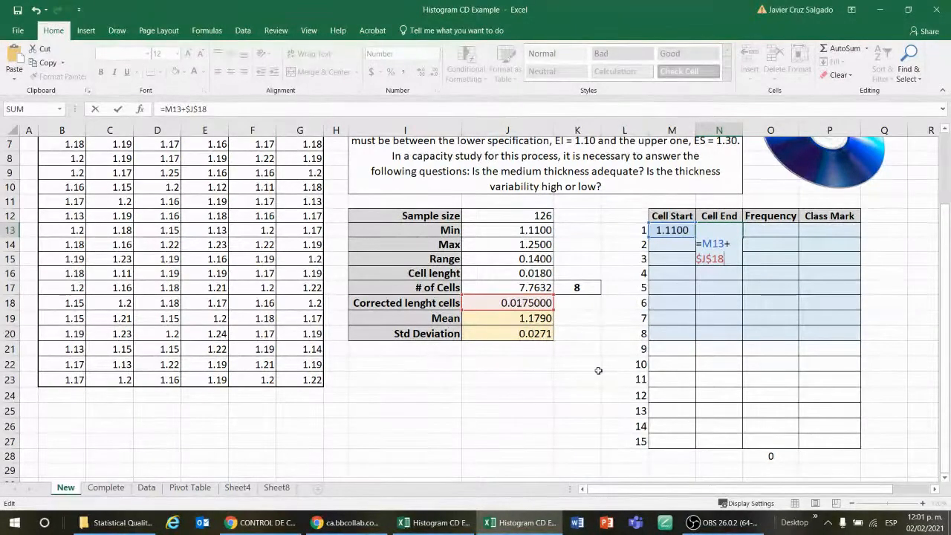
{"action": "key", "text": "Return"}
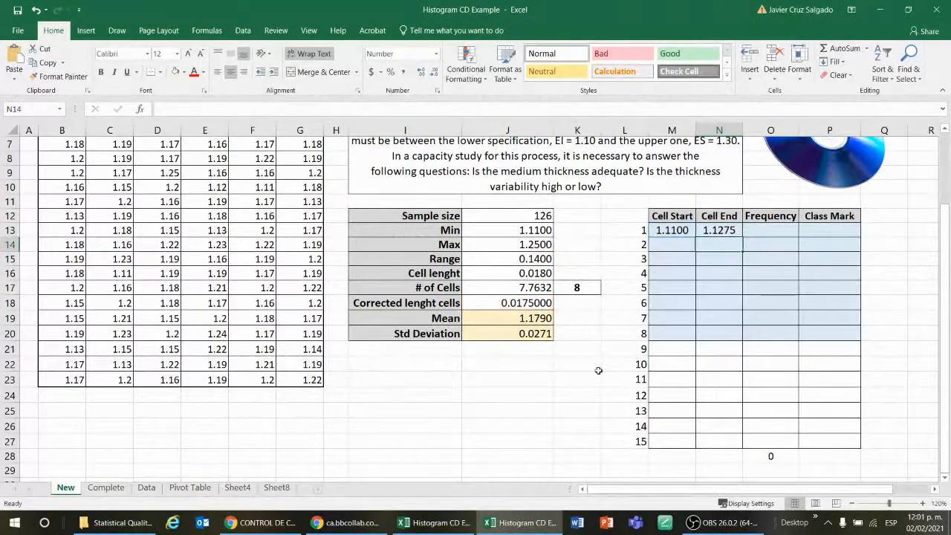
Try filling the absolute-reference cell end formula down to N15, then clear N14:N15
{"action": "left_click", "coordinate": [723, 232]}
{"action": "left_click_drag", "start_coordinate": [742, 237], "coordinate": [743, 261]}
{"action": "left_click", "coordinate": [725, 245]}
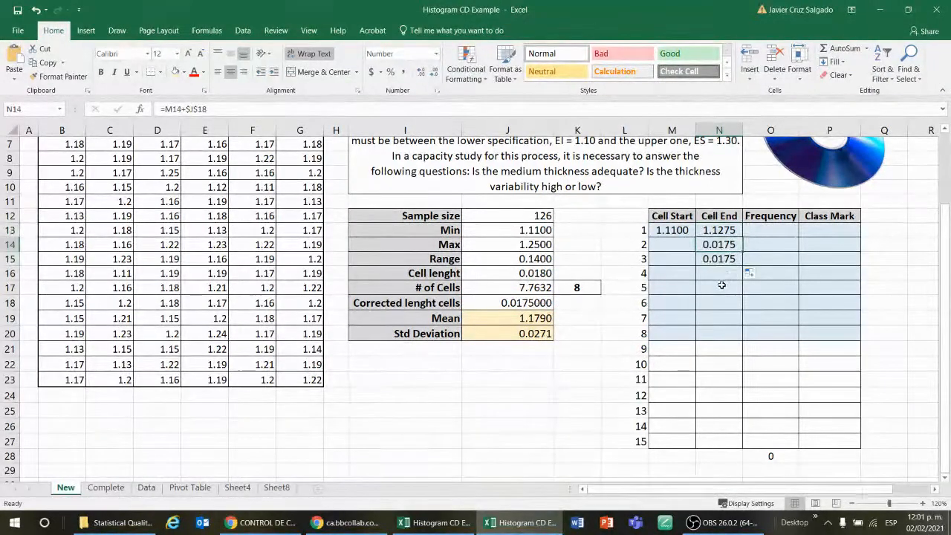
{"action": "double_click", "coordinate": [713, 248]}
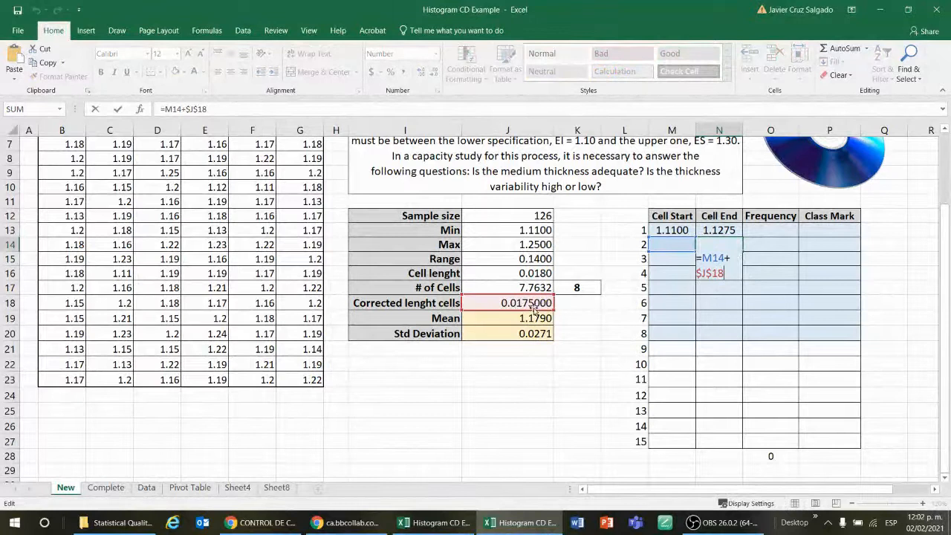
{"action": "key", "text": "ctrl+Return"}
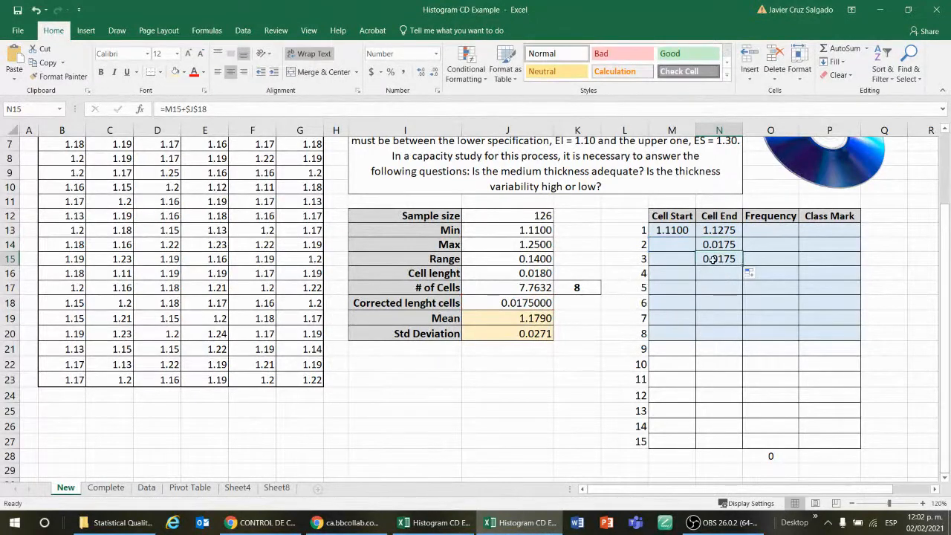
{"action": "double_click", "coordinate": [709, 260]}
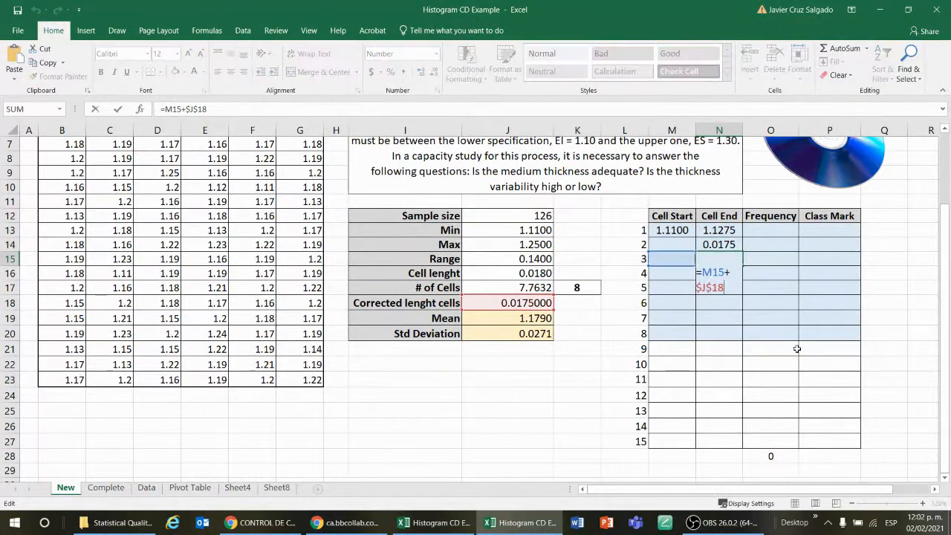
{"action": "key", "text": "ctrl+Return"}
{"action": "left_click", "coordinate": [710, 245]}
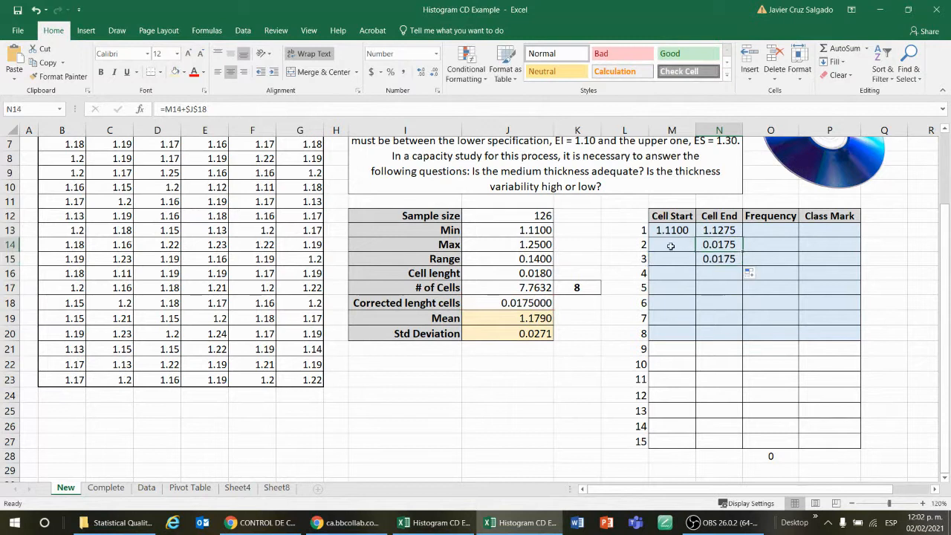
{"action": "left_click", "coordinate": [678, 232]}
{"action": "double_click", "coordinate": [712, 245]}
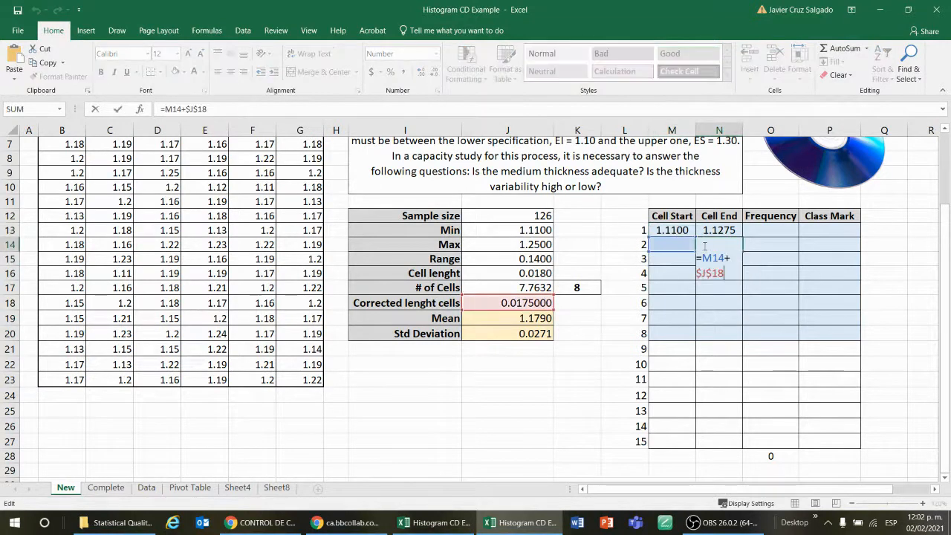
{"action": "key", "text": "Escape"}
{"action": "double_click", "coordinate": [704, 257]}
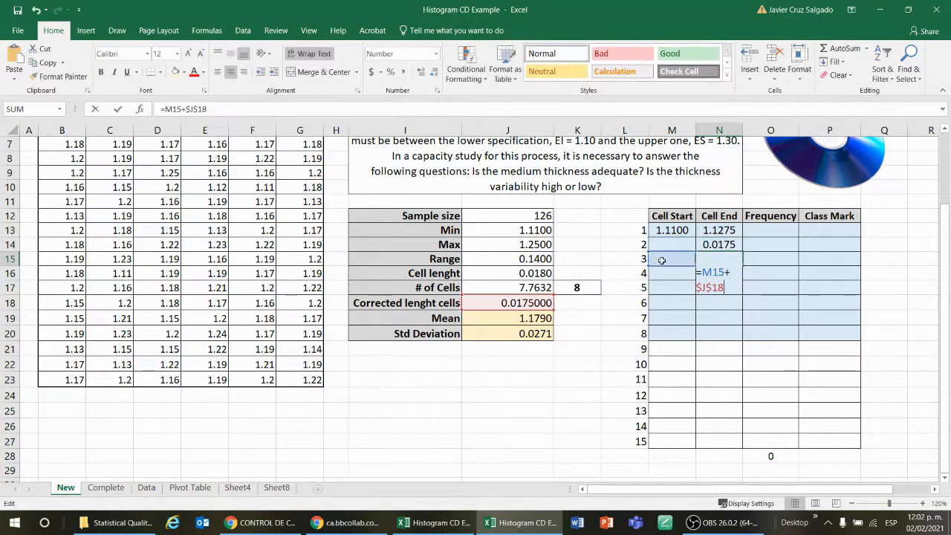
{"action": "key", "text": "Escape"}
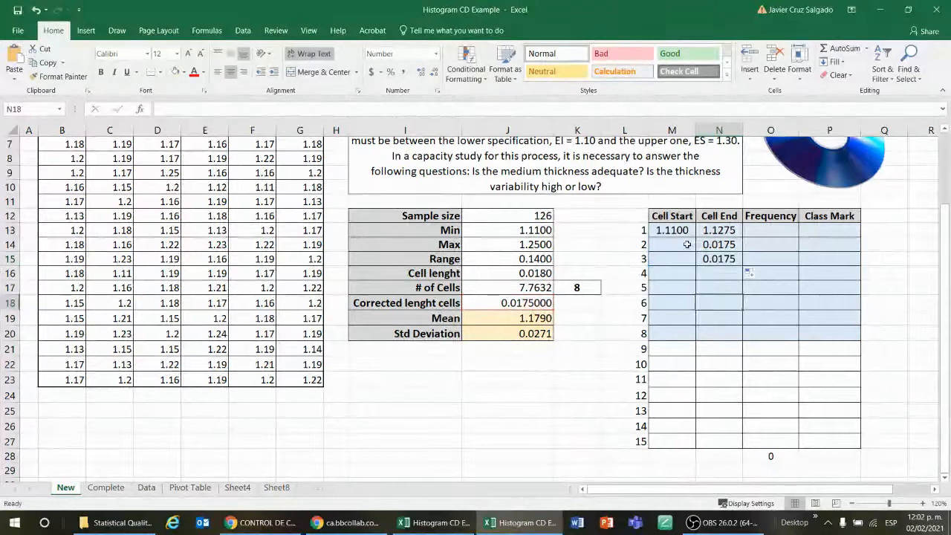
{"action": "left_click", "coordinate": [678, 244]}
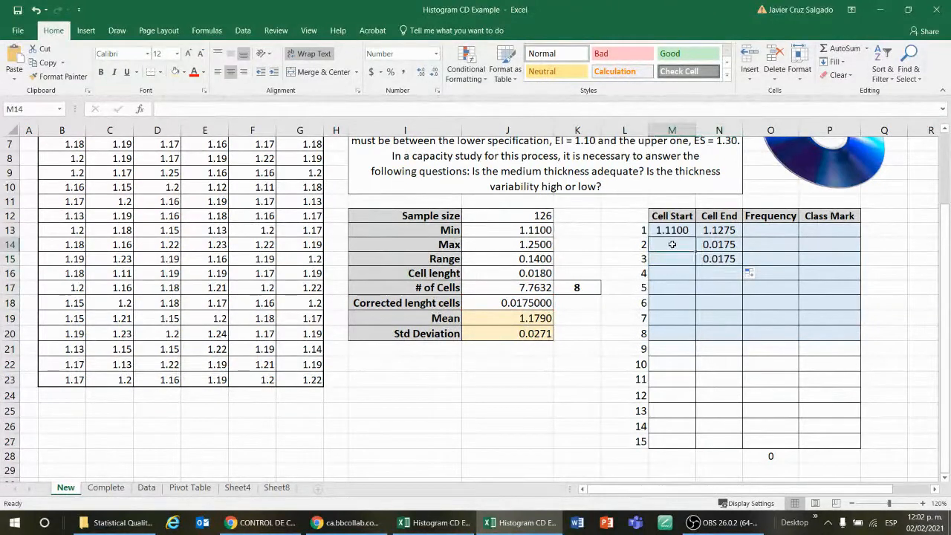
{"action": "left_click", "coordinate": [706, 258]}
{"action": "left_click_drag", "start_coordinate": [710, 244], "coordinate": [711, 260]}
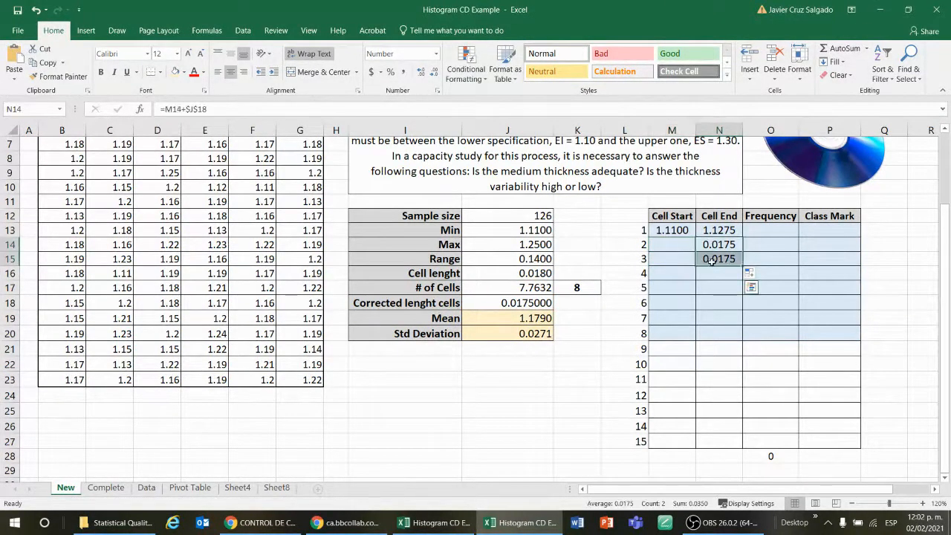
{"action": "key", "text": "Delete"}
{"action": "left_click", "coordinate": [682, 231]}
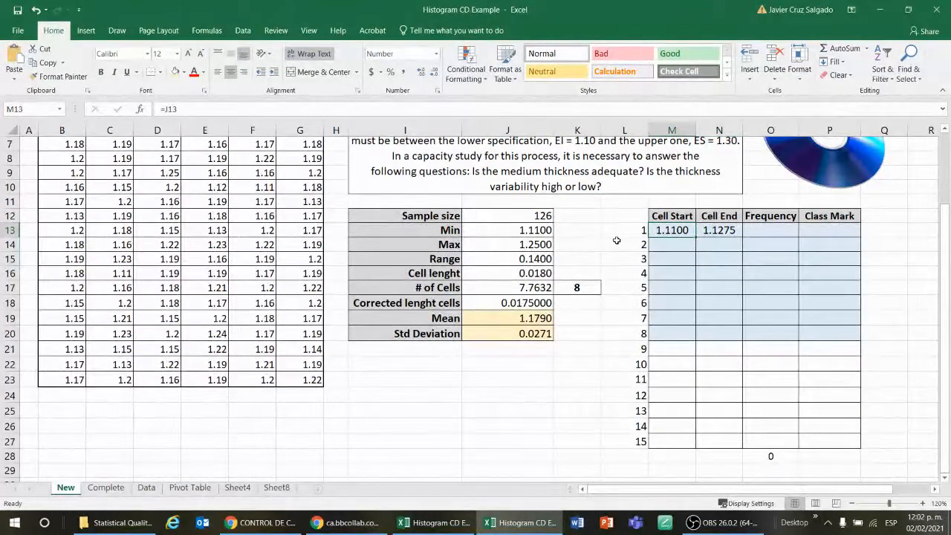
{"action": "left_click", "coordinate": [715, 228]}
{"action": "left_click", "coordinate": [671, 231]}
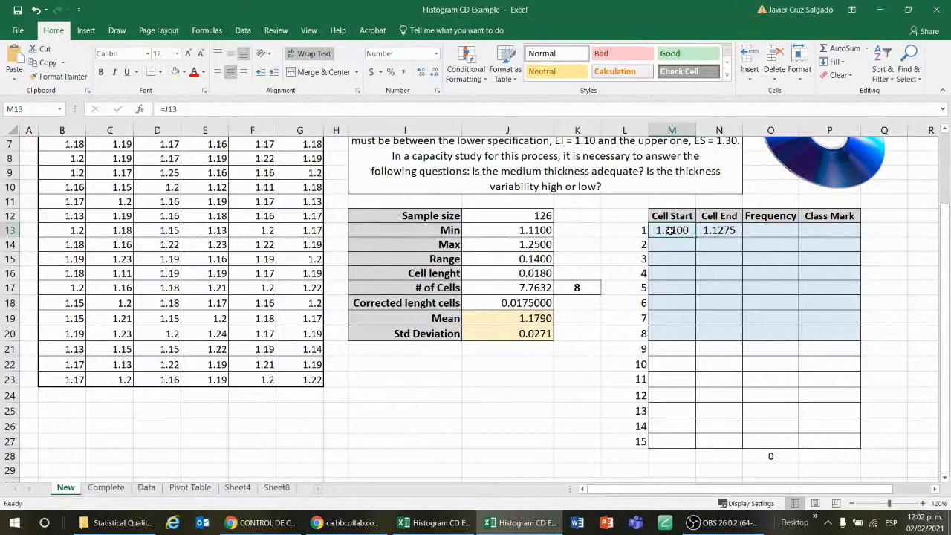
{"action": "left_click", "coordinate": [711, 230]}
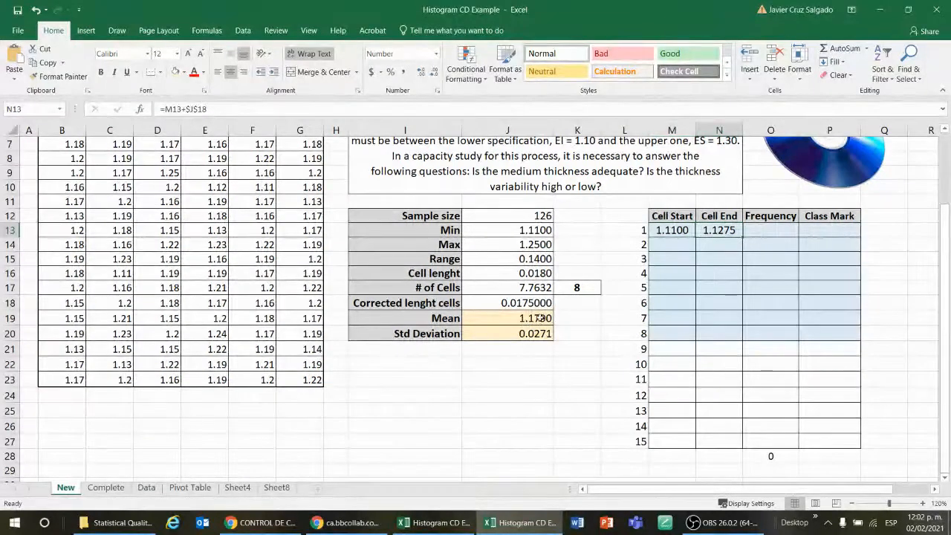
Set the second cell start in M14 equal to the first cell end, =N13
{"action": "left_click", "coordinate": [682, 245]}
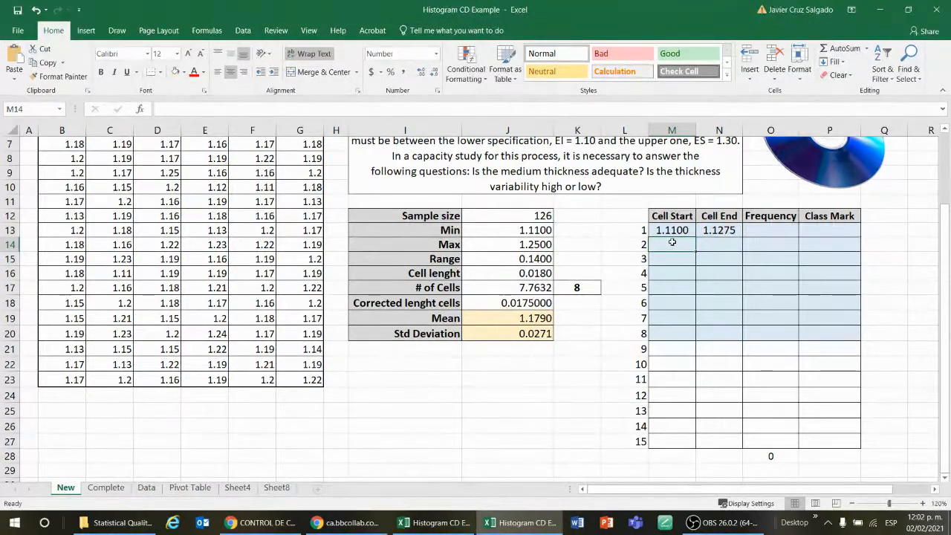
{"action": "type", "text": "="}
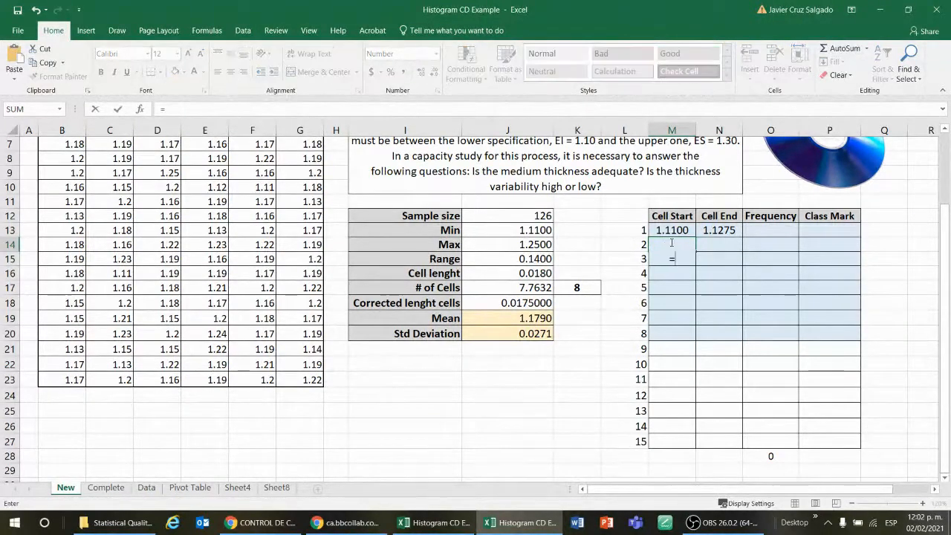
{"action": "left_click", "coordinate": [722, 232]}
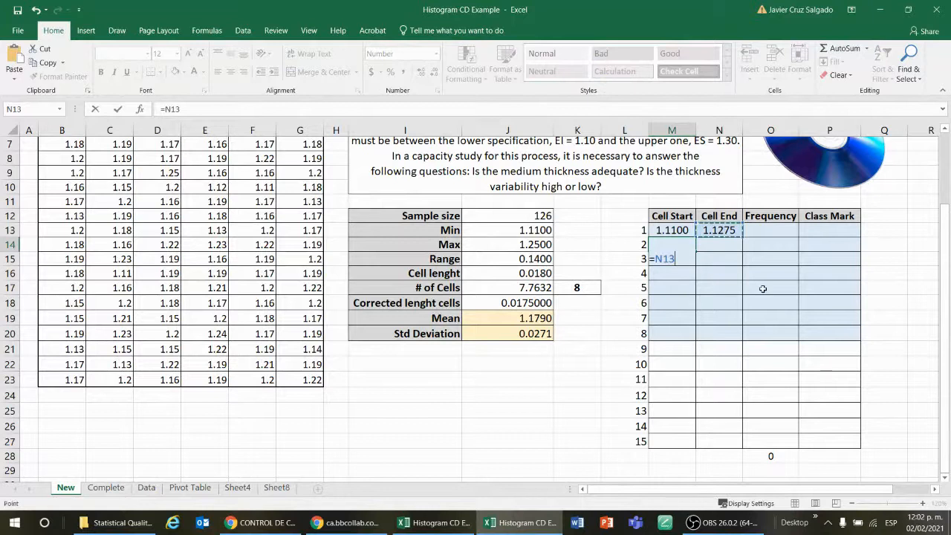
{"action": "key", "text": "Return"}
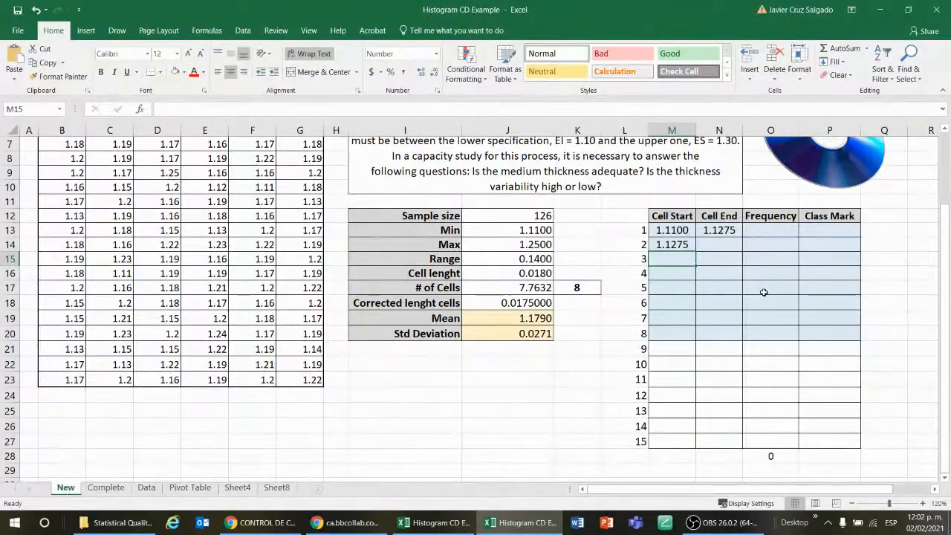
Fill the N13 cell end formula down to N14 and check its formula there
{"action": "key", "text": "Up"}
{"action": "key", "text": "Up"}
{"action": "key", "text": "Right"}
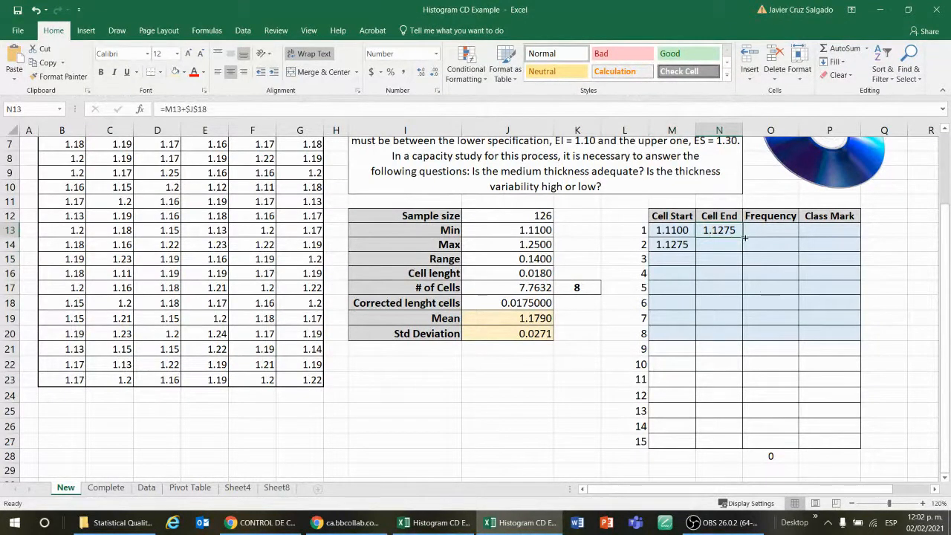
{"action": "left_click_drag", "start_coordinate": [744, 238], "coordinate": [743, 250]}
{"action": "left_click", "coordinate": [733, 286]}
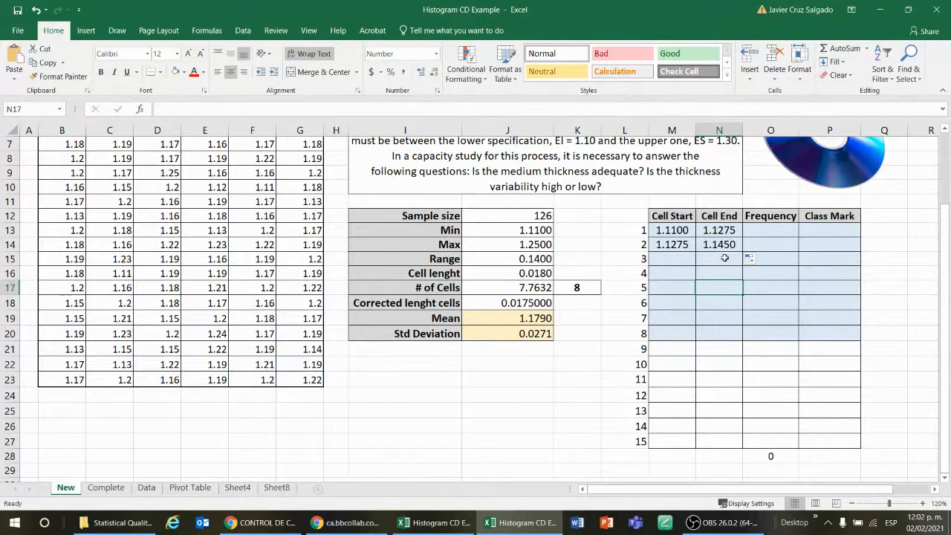
{"action": "left_click", "coordinate": [719, 244]}
{"action": "double_click", "coordinate": [719, 245]}
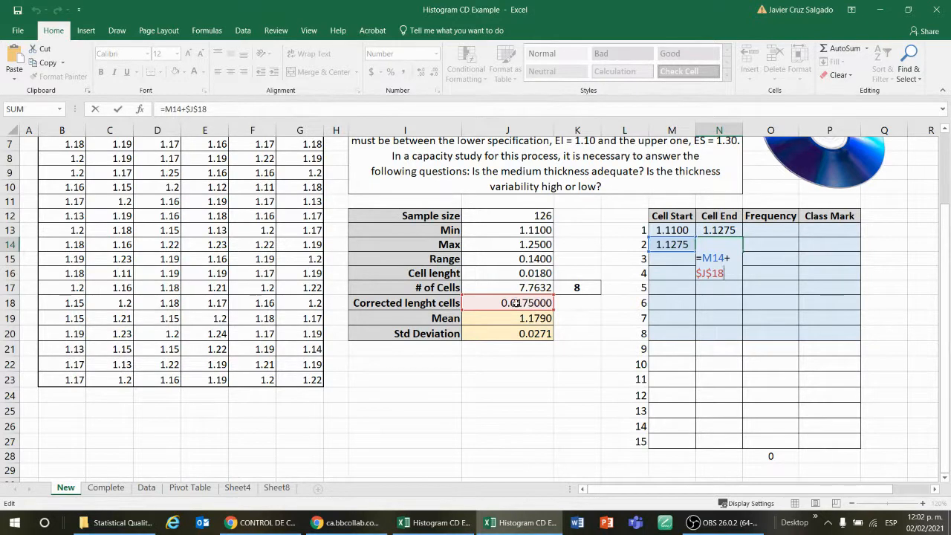
{"action": "key", "text": "ctrl+Return"}
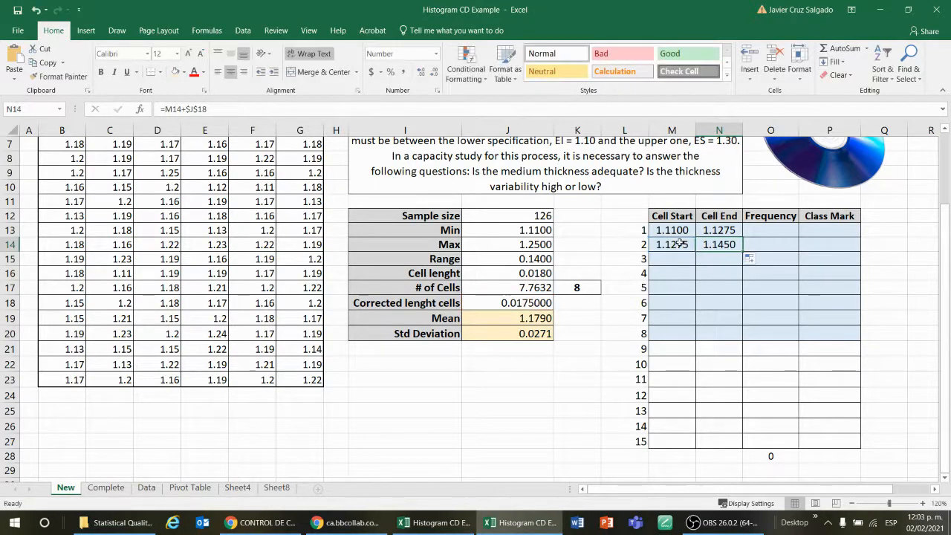
Fill the M14:N14 start and end formulas down through row 20 to complete all eight cells
{"action": "left_click_drag", "start_coordinate": [679, 244], "coordinate": [720, 245]}
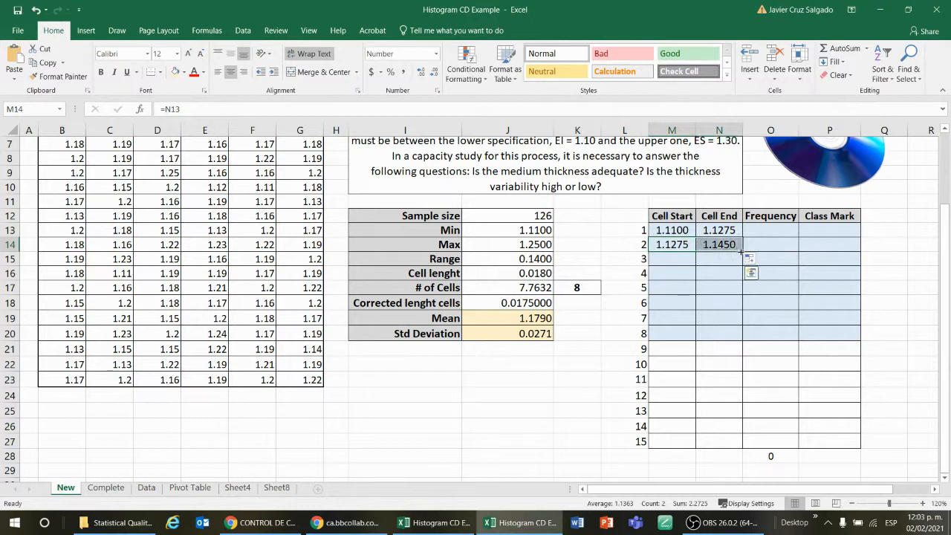
{"action": "left_click_drag", "start_coordinate": [743, 252], "coordinate": [719, 370]}
{"action": "left_click", "coordinate": [672, 245]}
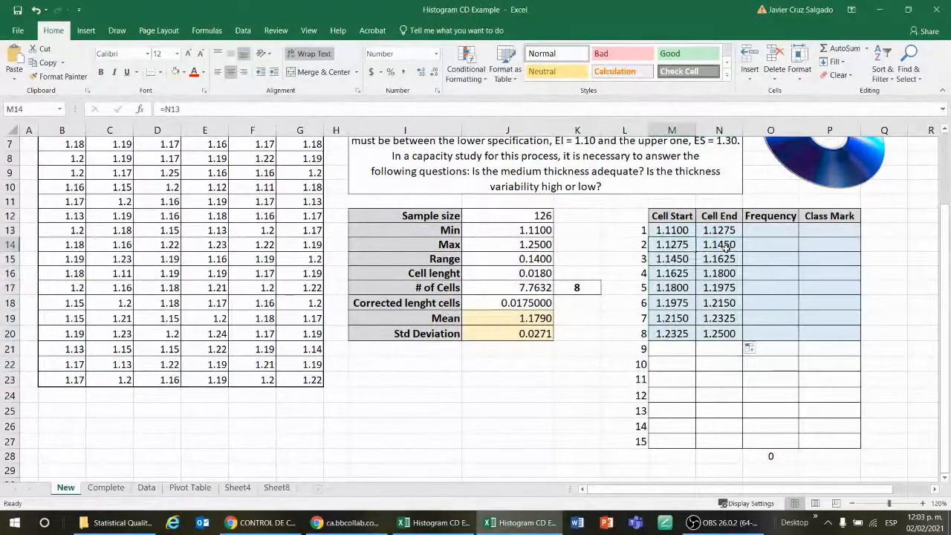
Re-enter the cell start formulas in M14 through M19, each referencing the previous row's cell end
{"action": "type", "text": "="}
{"action": "left_click", "coordinate": [726, 234]}
{"action": "key", "text": "Return"}
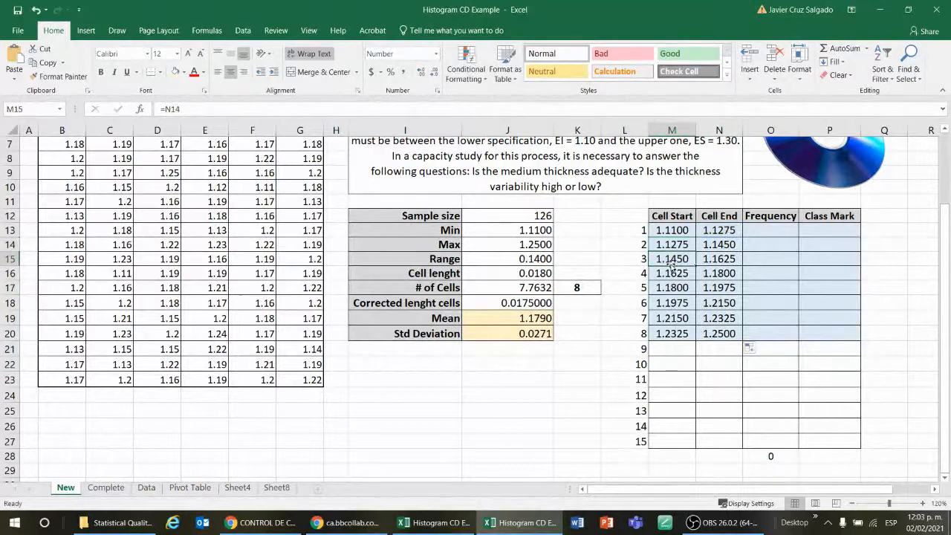
{"action": "type", "text": "="}
{"action": "left_click", "coordinate": [730, 242]}
{"action": "key", "text": "Return"}
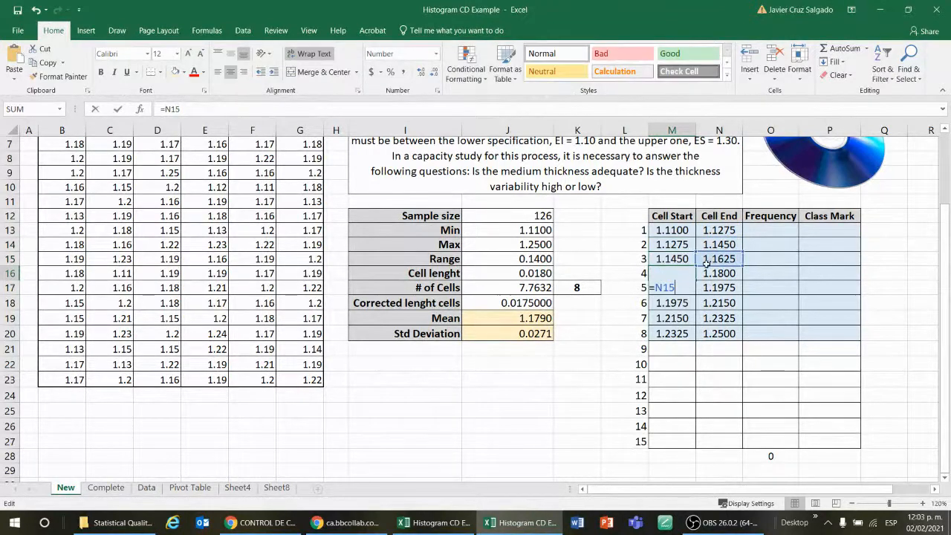
{"action": "type", "text": "="}
{"action": "left_click", "coordinate": [716, 260]}
{"action": "key", "text": "Return"}
{"action": "type", "text": "="}
{"action": "left_click", "coordinate": [720, 273]}
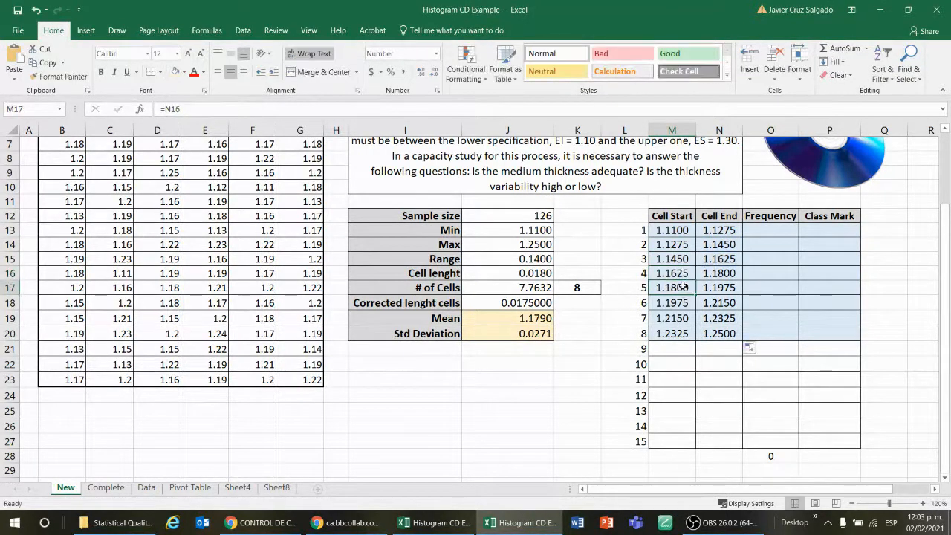
{"action": "key", "text": "Return"}
{"action": "type", "text": "="}
{"action": "left_click", "coordinate": [704, 290]}
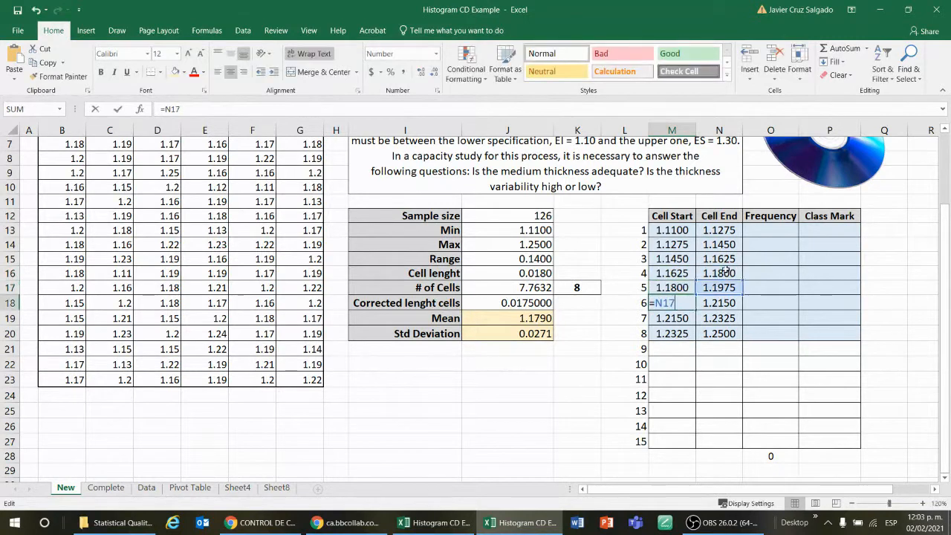
{"action": "key", "text": "Return"}
{"action": "type", "text": "="}
{"action": "left_click", "coordinate": [712, 301]}
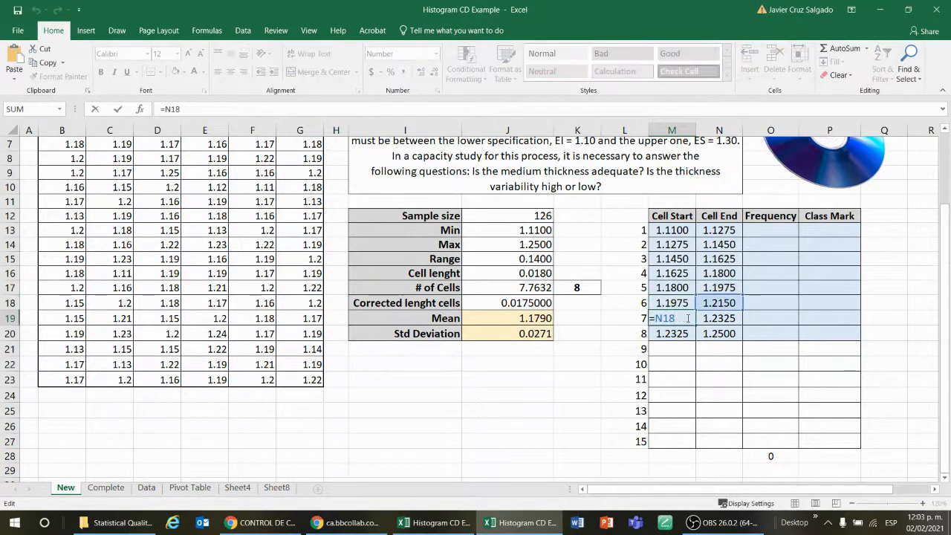
{"action": "key", "text": "Return"}
Review the cell end formulas in N14 through N20
{"action": "left_click", "coordinate": [723, 246]}
{"action": "left_click", "coordinate": [721, 257]}
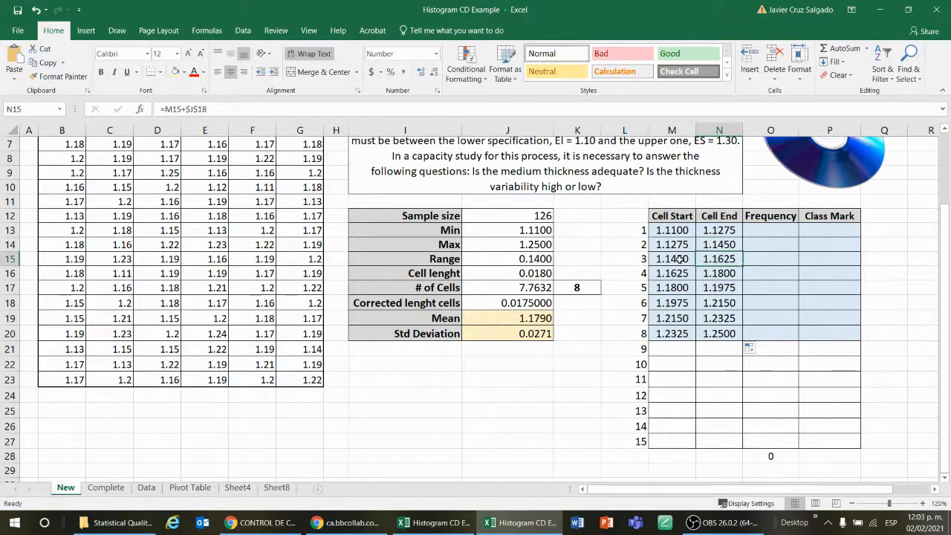
{"action": "key", "text": "F2"}
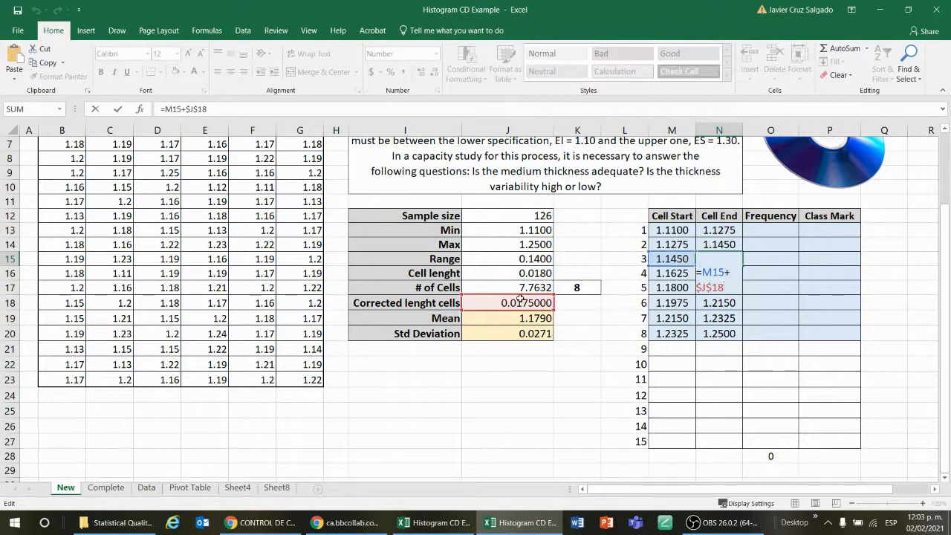
{"action": "key", "text": "Return"}
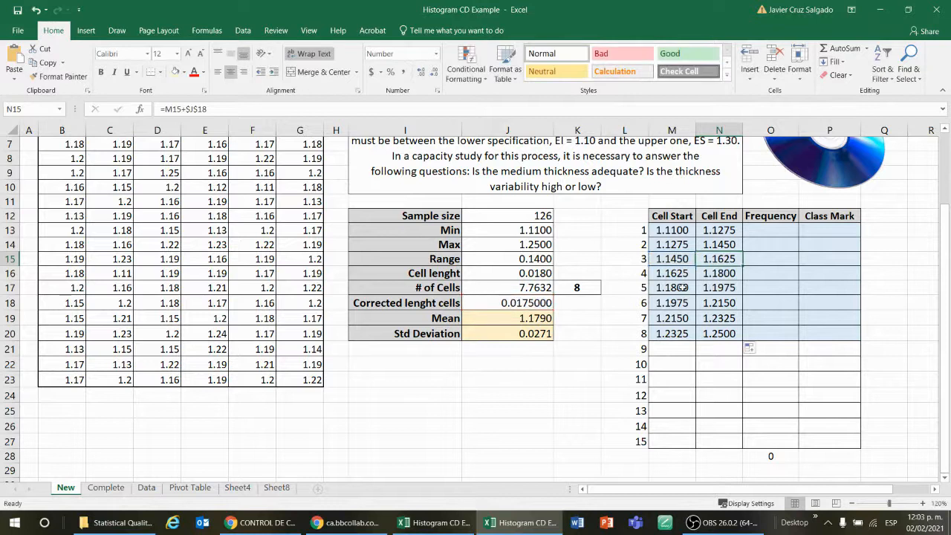
{"action": "key", "text": "F2"}
{"action": "key", "text": "Return"}
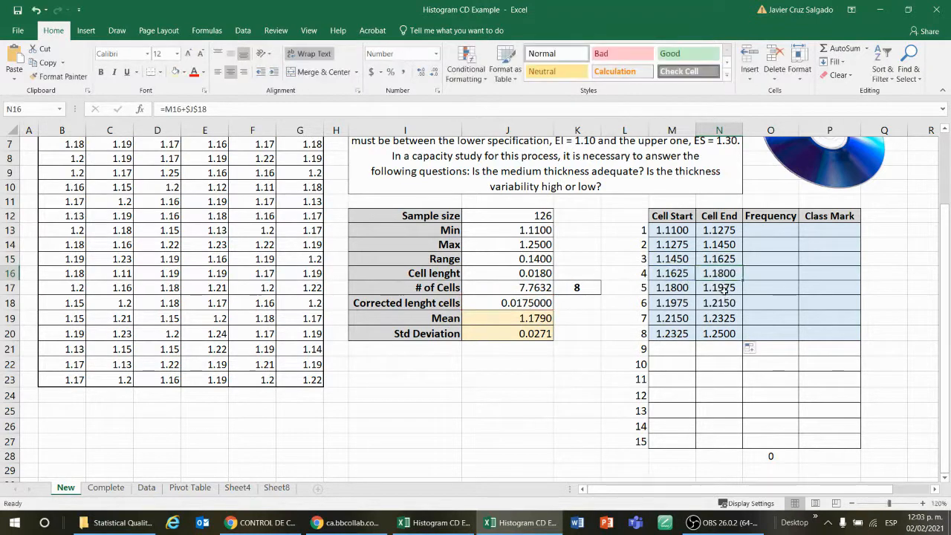
{"action": "key", "text": "F2"}
{"action": "key", "text": "Escape"}
{"action": "double_click", "coordinate": [713, 318]}
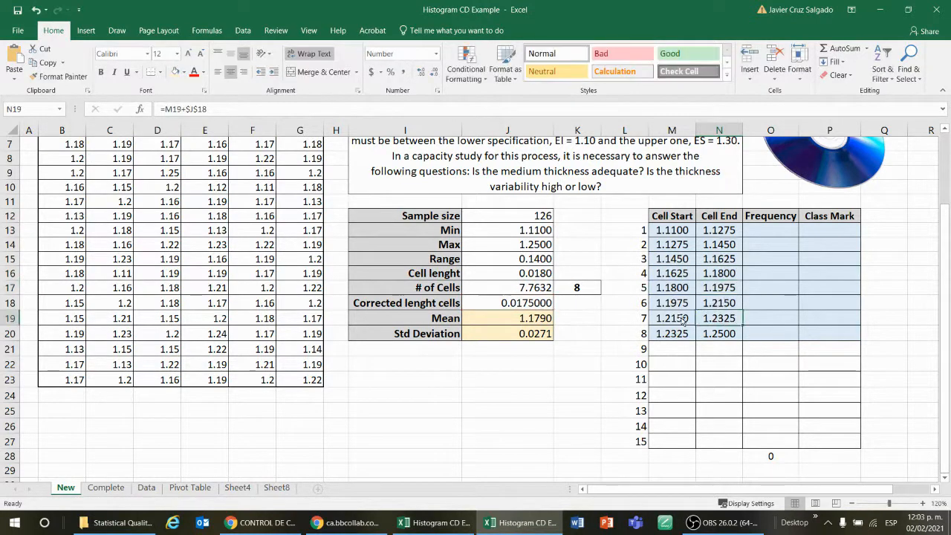
{"action": "key", "text": "Escape"}
{"action": "left_click", "coordinate": [722, 334]}
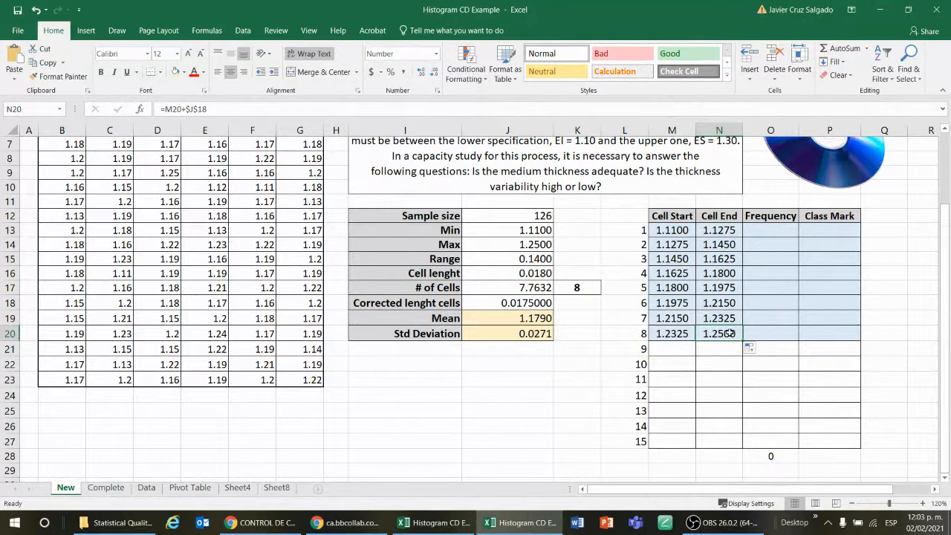
Bold the first cell start in M13 and the last cell end in N20
{"action": "left_click", "coordinate": [522, 245]}
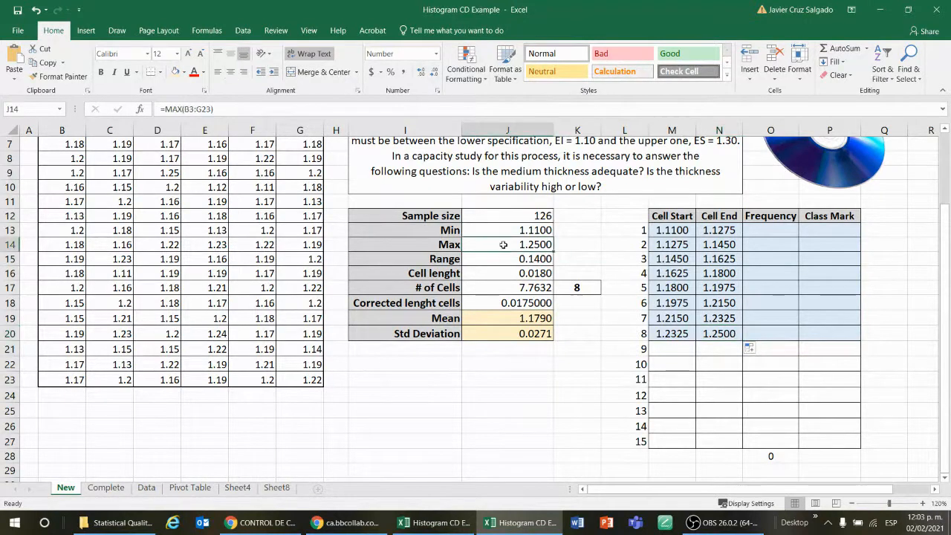
{"action": "left_click_drag", "start_coordinate": [450, 245], "coordinate": [497, 245]}
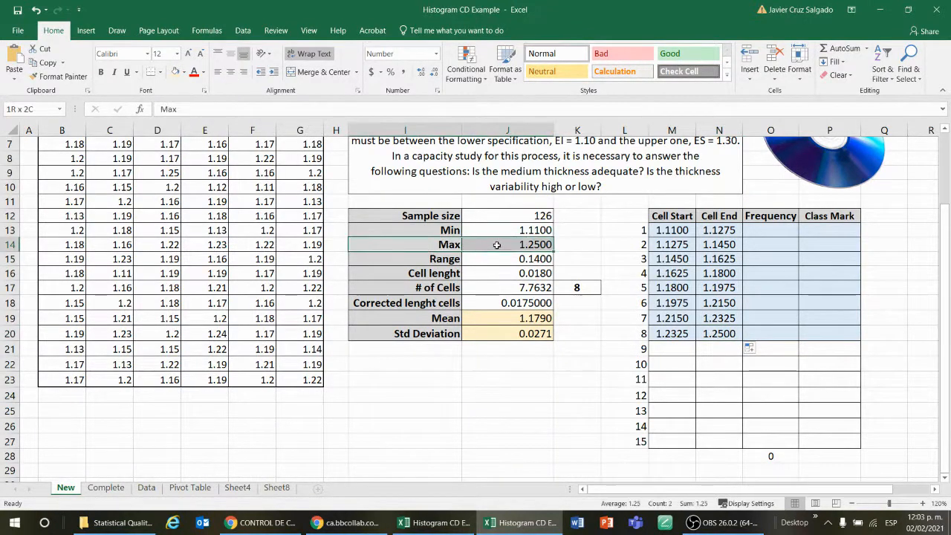
{"action": "left_click", "coordinate": [667, 231]}
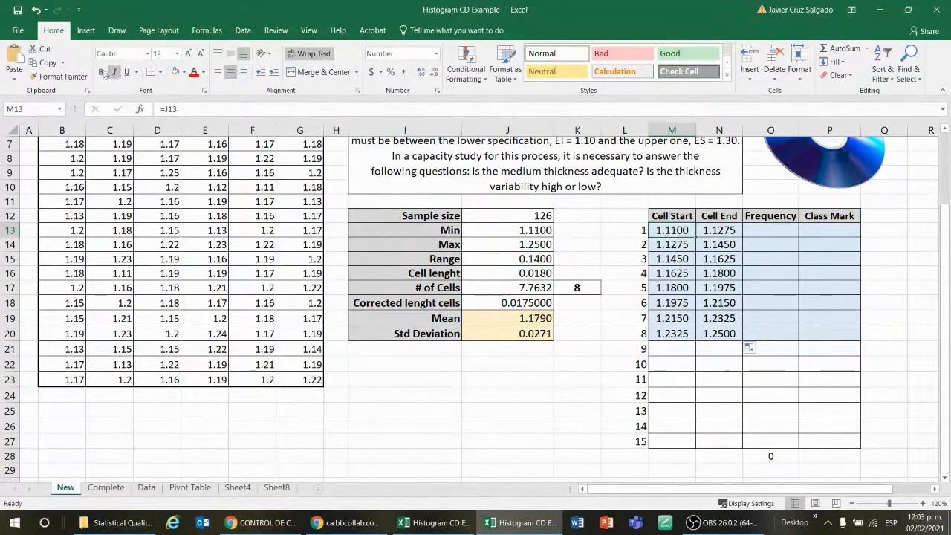
{"action": "left_click", "coordinate": [100, 71]}
{"action": "left_click", "coordinate": [500, 234]}
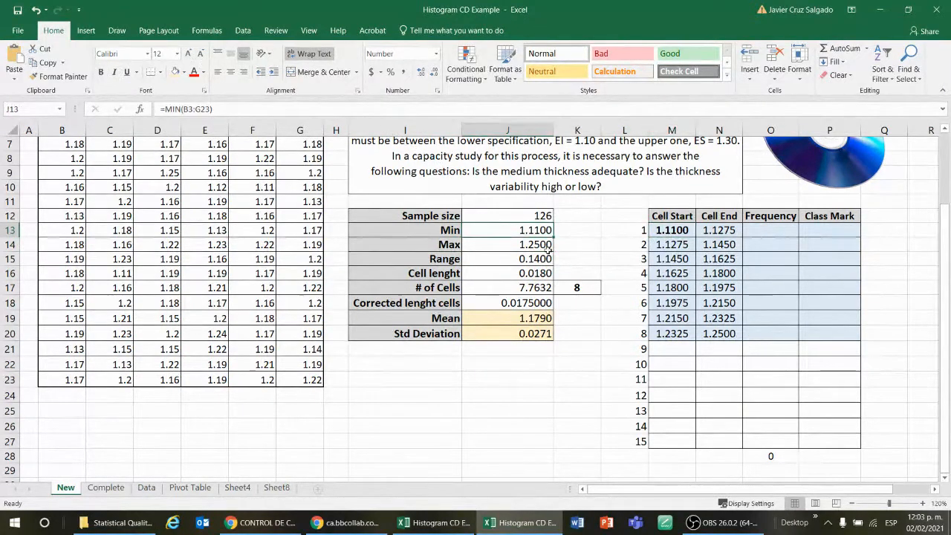
{"action": "left_click", "coordinate": [717, 335]}
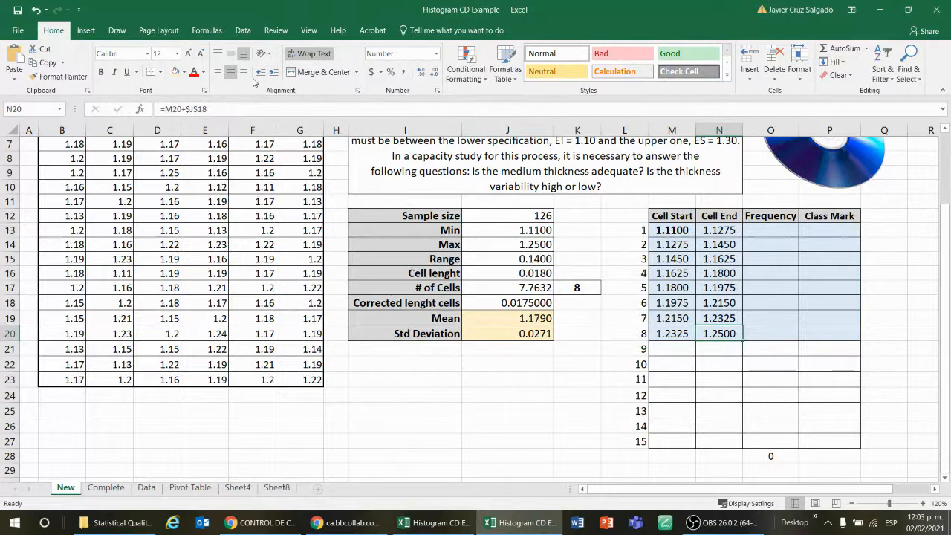
{"action": "left_click", "coordinate": [101, 72]}
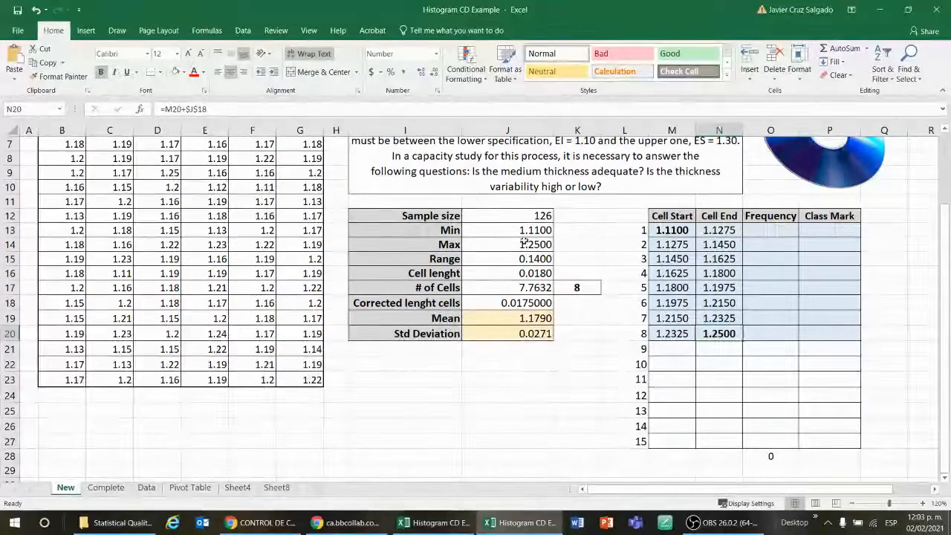
{"action": "left_click", "coordinate": [526, 244]}
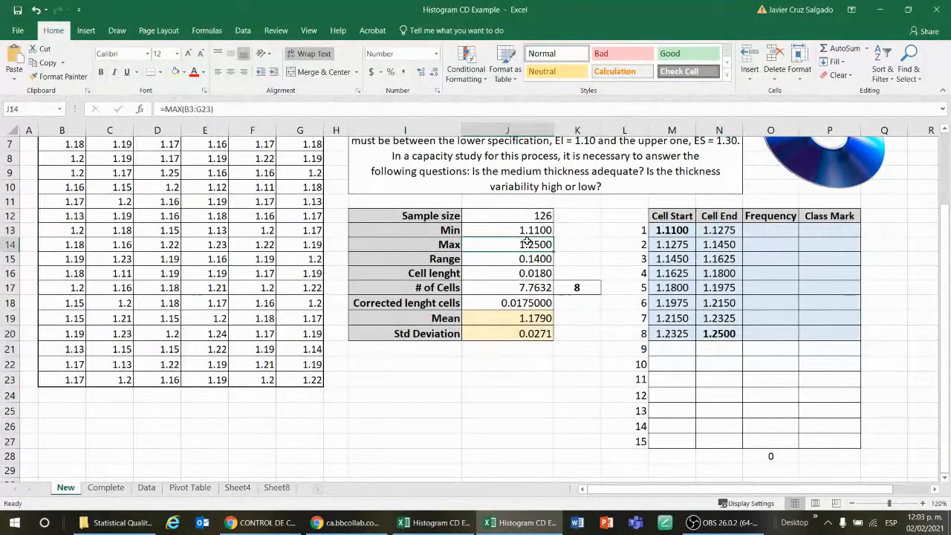
{"action": "left_click", "coordinate": [739, 361]}
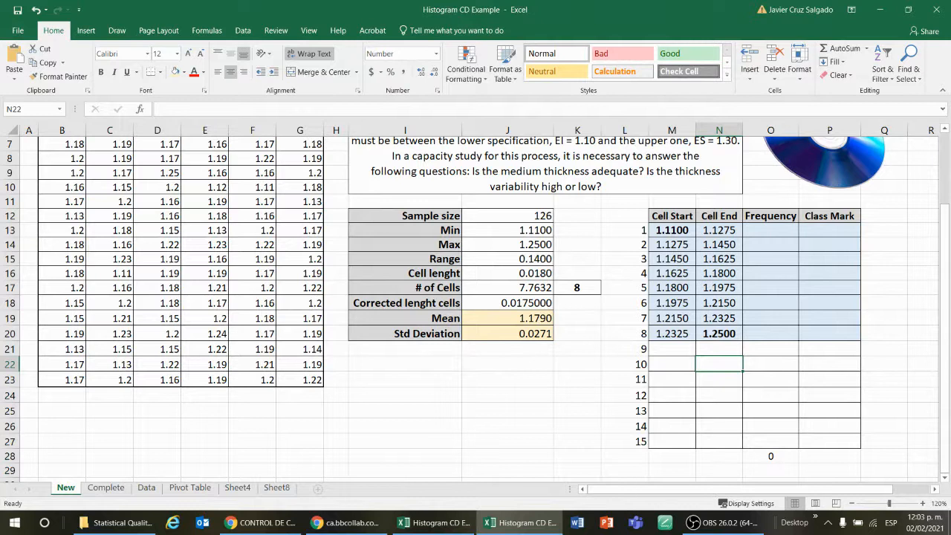
{"action": "key", "text": "alt+Tab"}
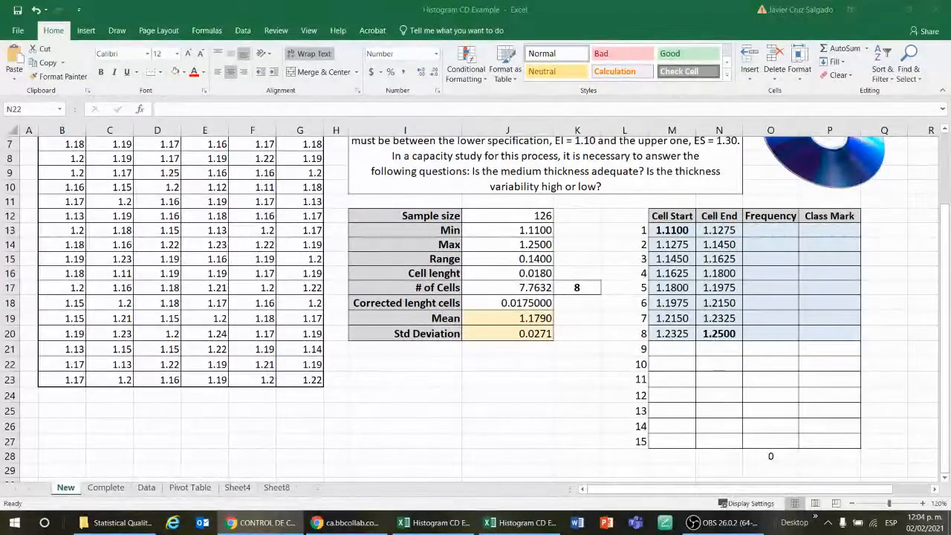
{"action": "left_click", "coordinate": [623, 357]}
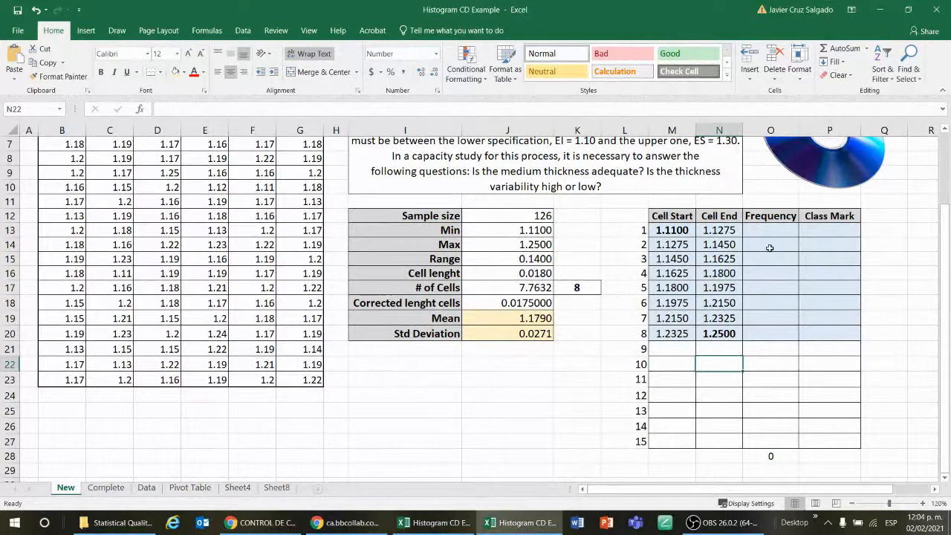
{"action": "left_click", "coordinate": [851, 359]}
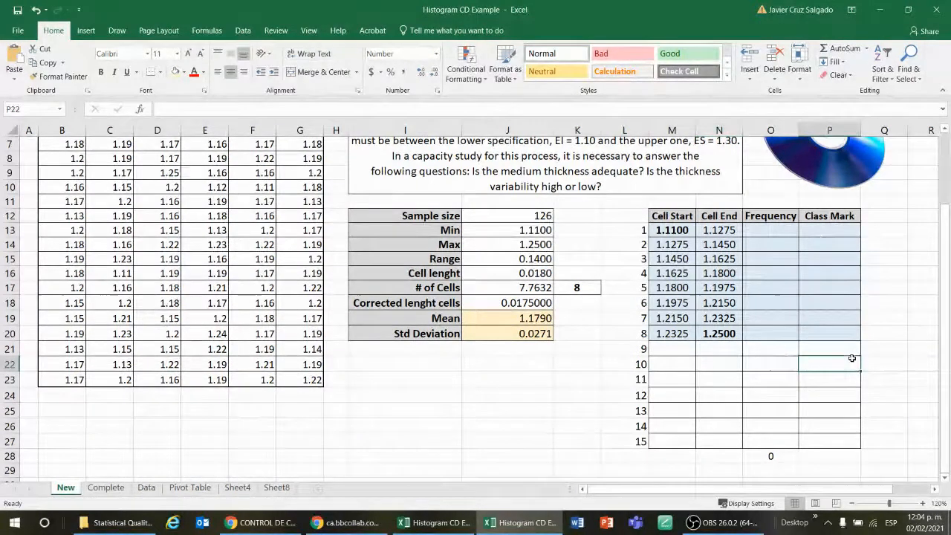
{"action": "left_click", "coordinate": [775, 229]}
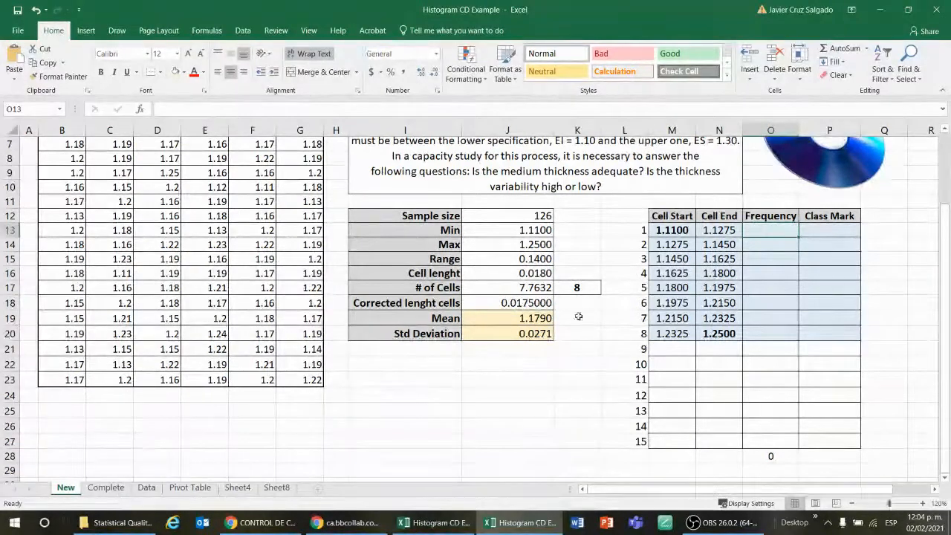
{"action": "scroll", "coordinate": [598, 322], "scroll_direction": "up", "scroll_amount": 2}
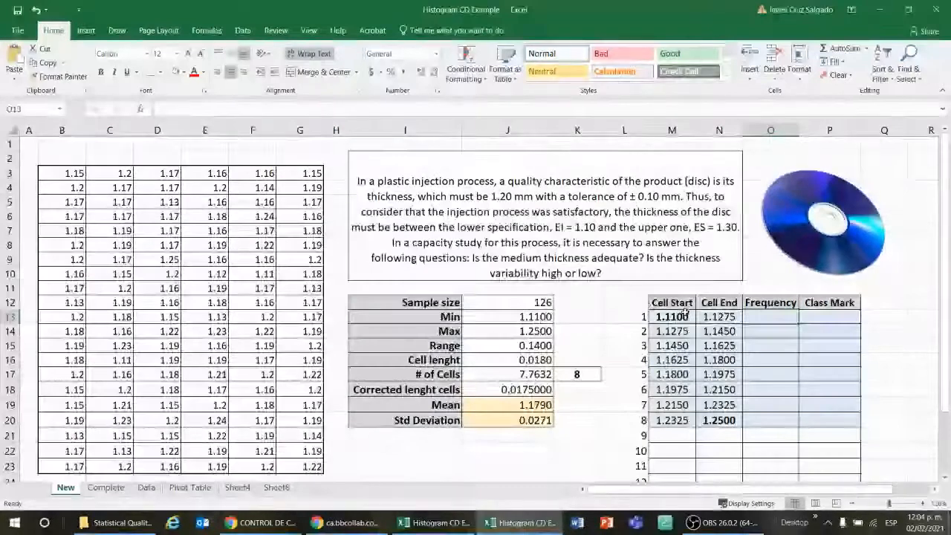
{"action": "left_click", "coordinate": [727, 315]}
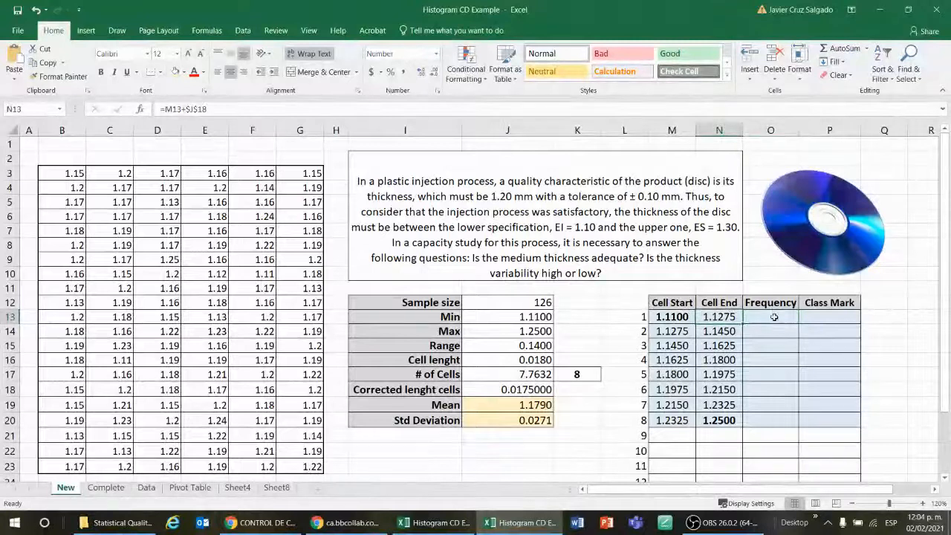
Inspect the thickness data range B3:G23 and the cell start and end formulas in row 13
{"action": "left_click", "coordinate": [763, 315]}
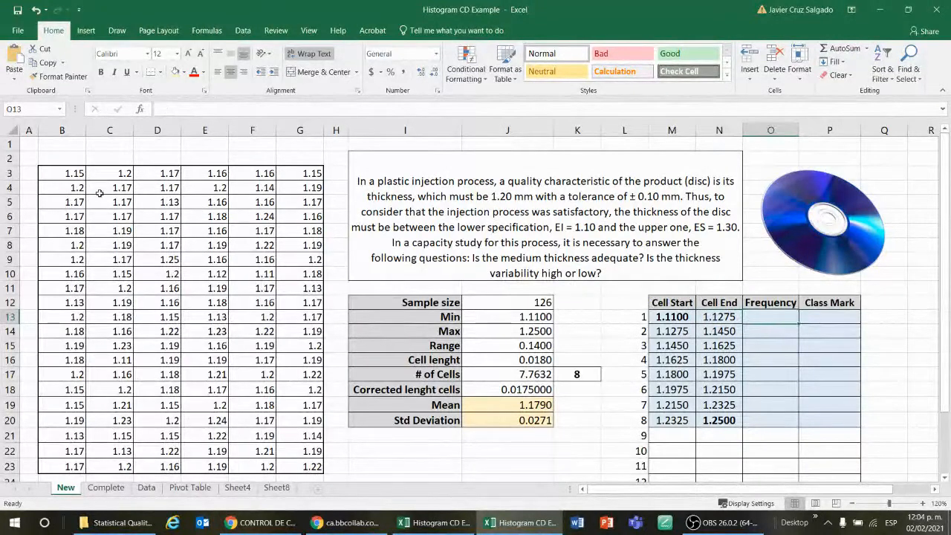
{"action": "left_click_drag", "start_coordinate": [74, 176], "coordinate": [305, 451]}
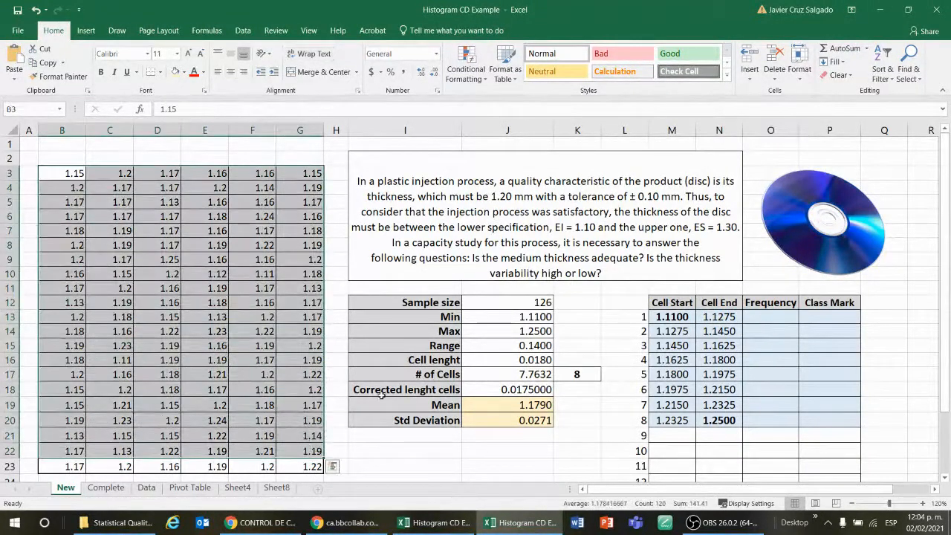
{"action": "left_click", "coordinate": [765, 318]}
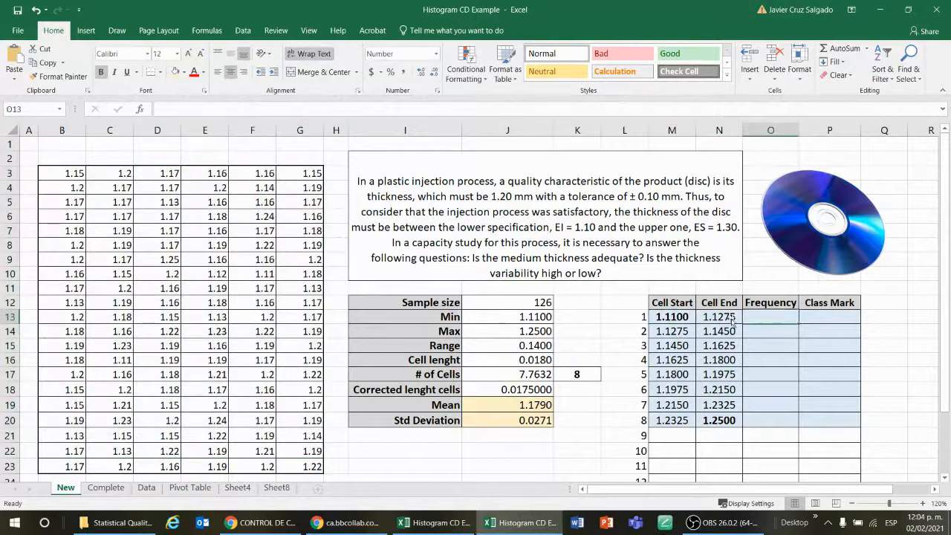
{"action": "left_click", "coordinate": [677, 315]}
{"action": "left_click", "coordinate": [703, 318]}
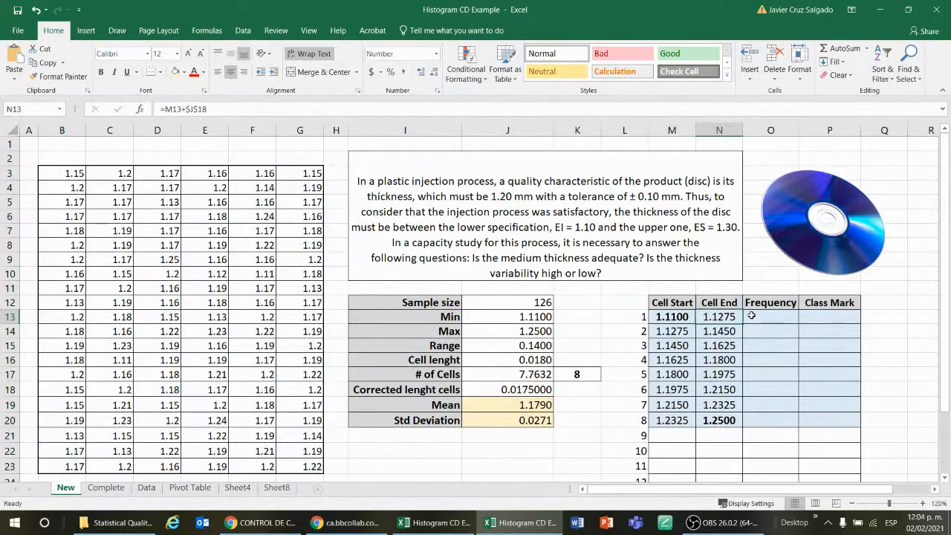
{"action": "left_click", "coordinate": [761, 317]}
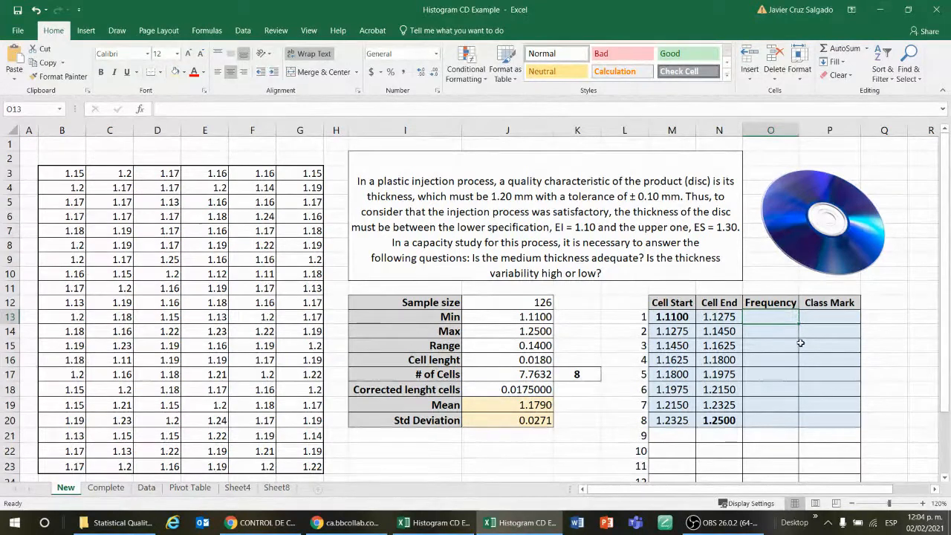
Select the Frequency column O13:O20 and enter the formula =FREQUENCY(B3:G23, N13:N20) using the cell ends as bins
{"action": "left_click_drag", "start_coordinate": [777, 315], "coordinate": [782, 421]}
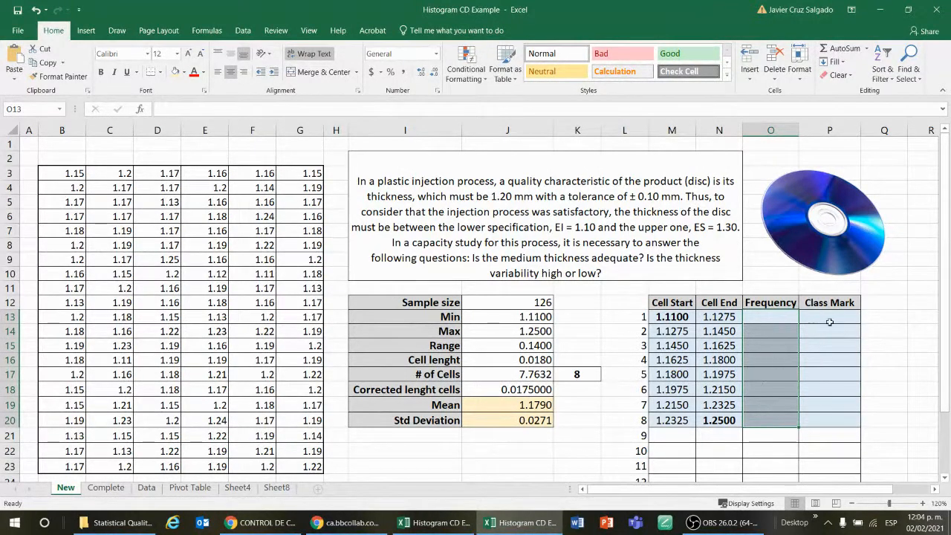
{"action": "key", "text": "Return"}
{"action": "type", "text": "="}
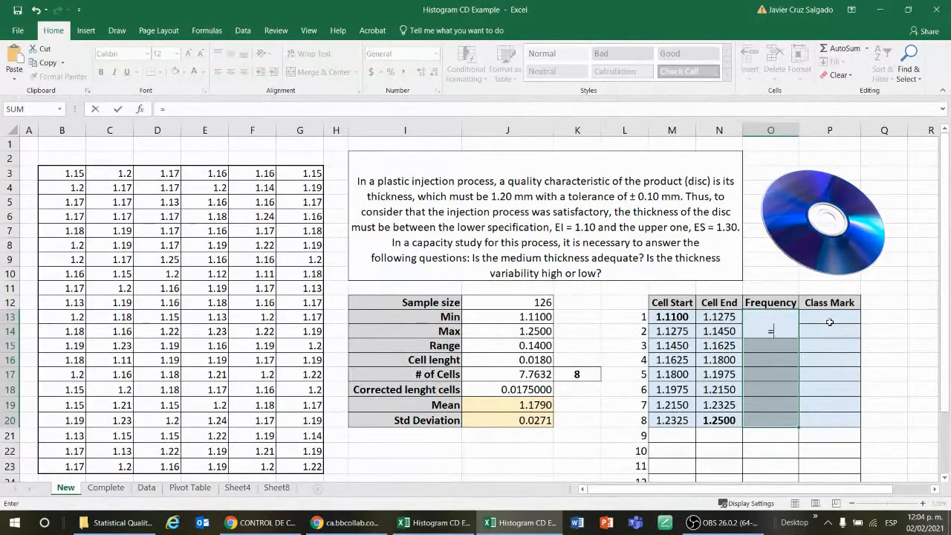
{"action": "type", "text": "fre"}
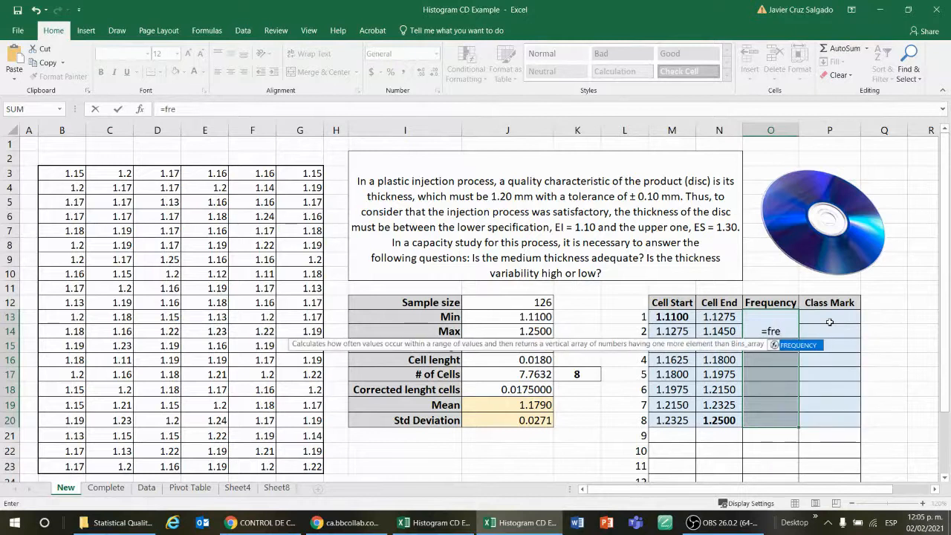
{"action": "double_click", "coordinate": [812, 346]}
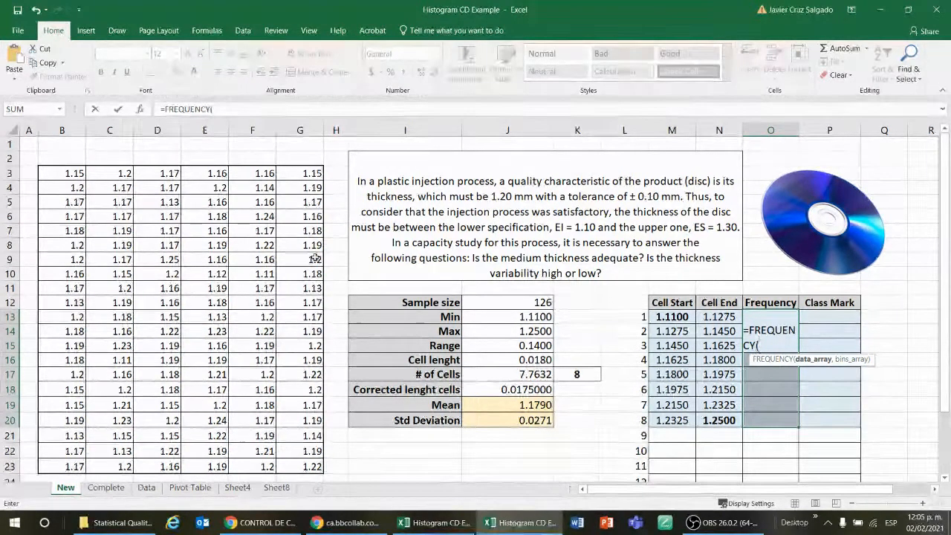
{"action": "left_click_drag", "start_coordinate": [77, 173], "coordinate": [309, 467]}
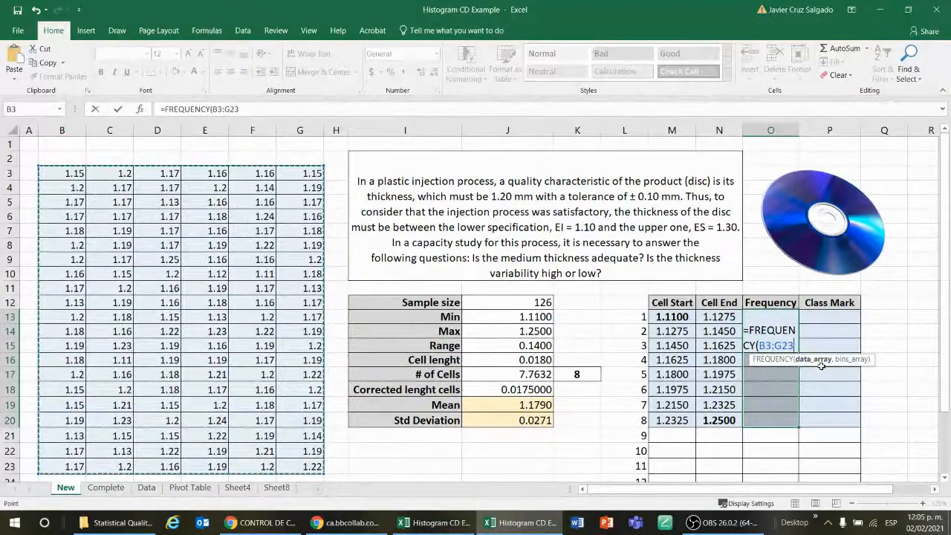
{"action": "type", "text": ","}
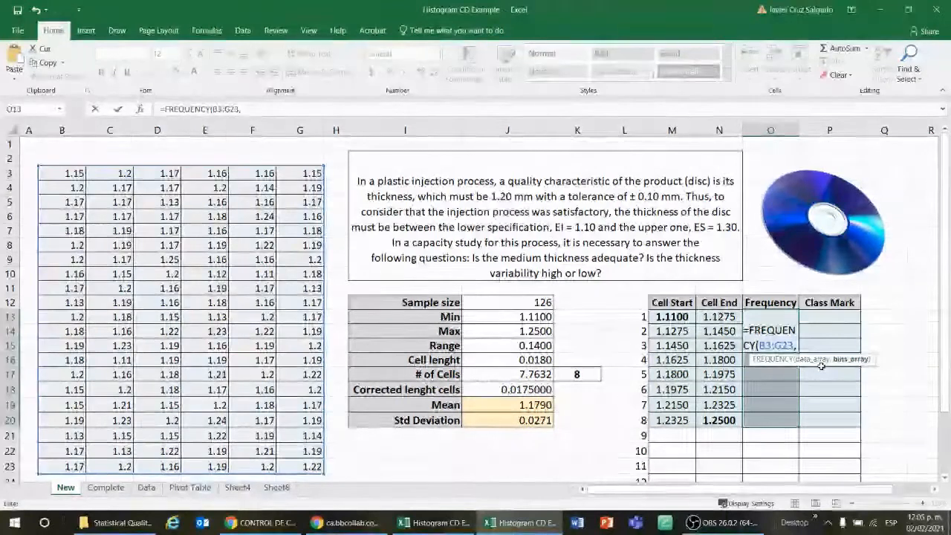
{"action": "left_click_drag", "start_coordinate": [720, 317], "coordinate": [735, 429]}
{"action": "left_click_drag", "start_coordinate": [717, 317], "coordinate": [719, 420]}
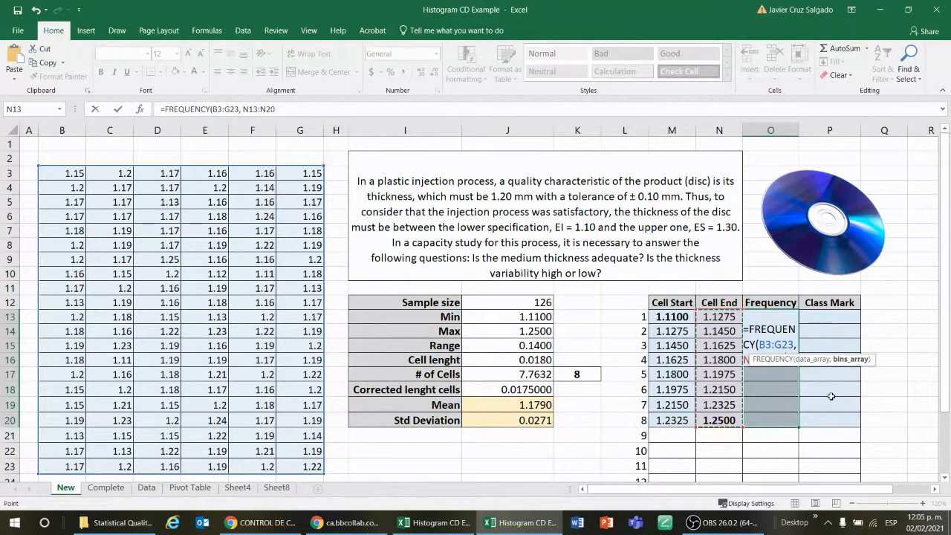
{"action": "type", "text": ")"}
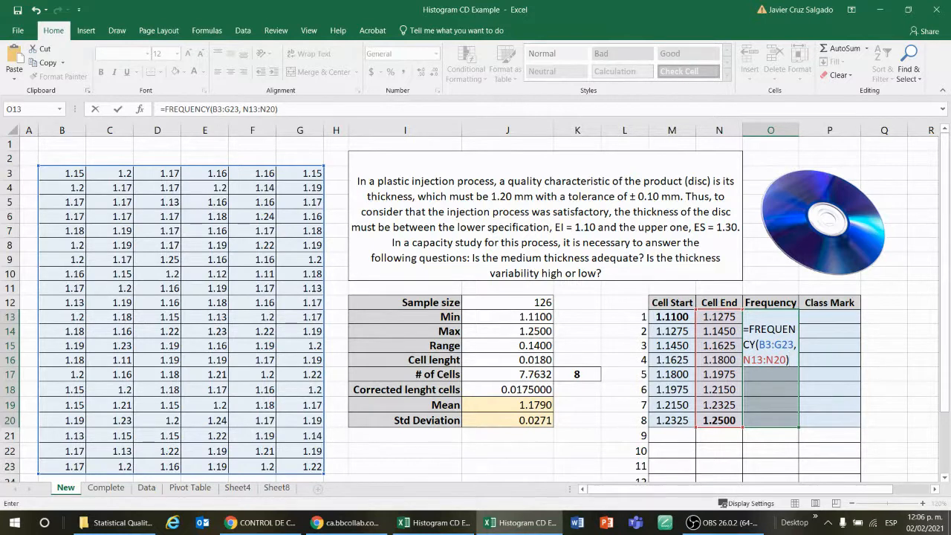
Confirm the FREQUENCY formula in O13:O20 as an array formula
{"action": "key", "text": "alt+Tab"}
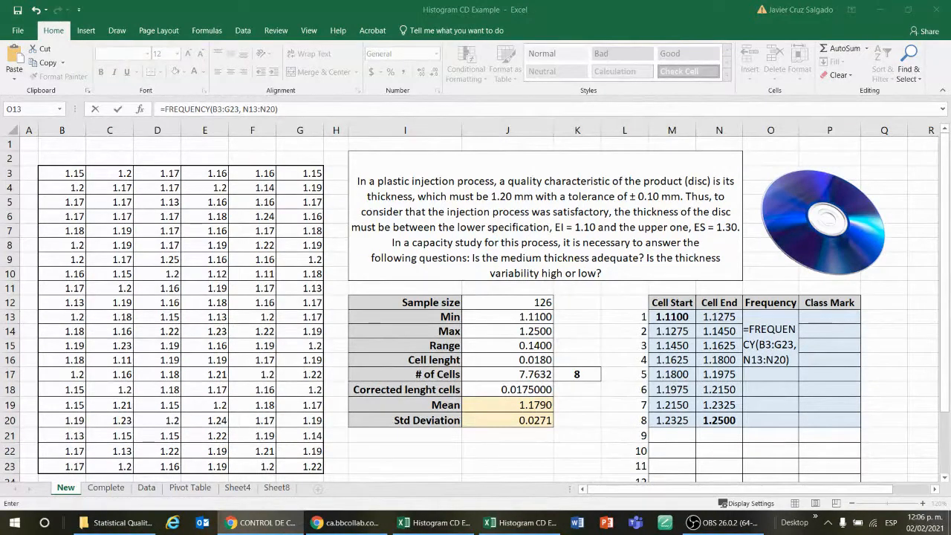
{"action": "left_click", "coordinate": [920, 402]}
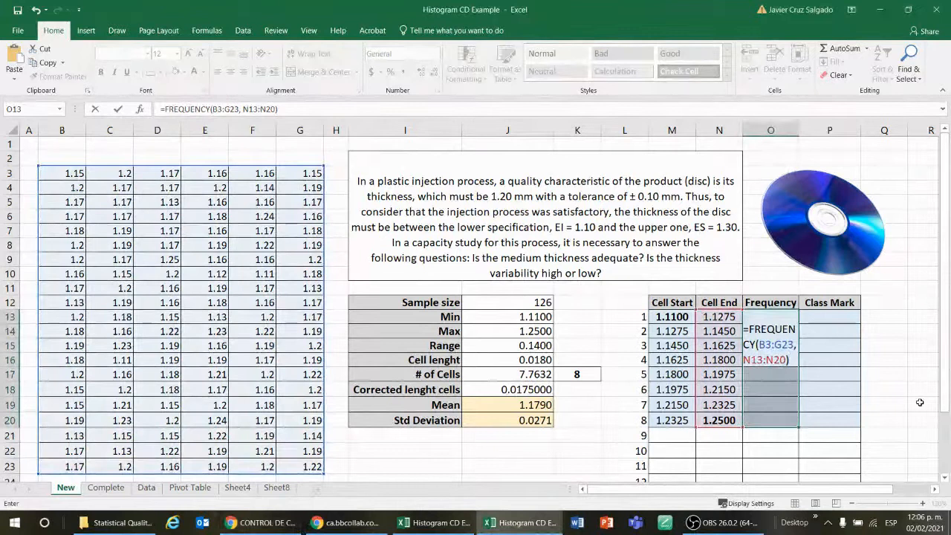
{"action": "key", "text": "ctrl+shift+Return"}
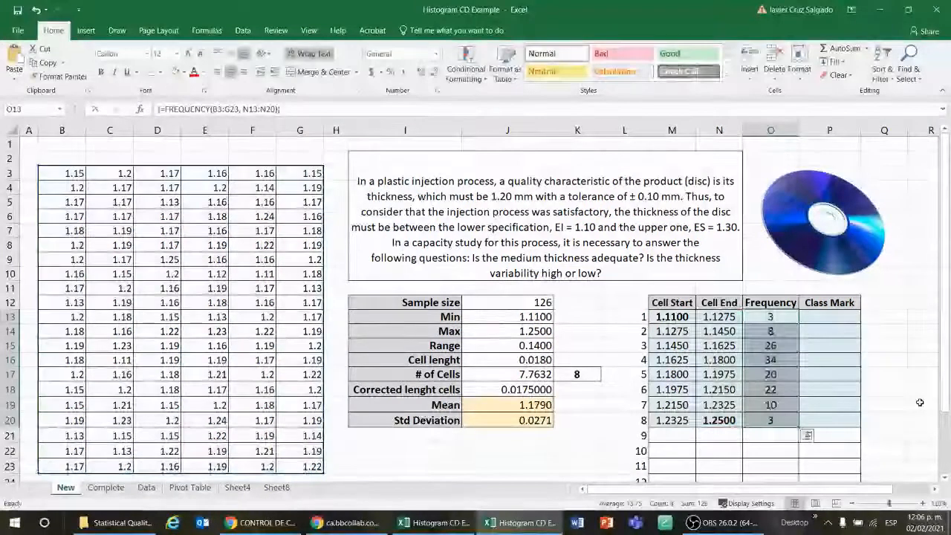
Total the frequencies in O21 with =SUM(O13:O20)
{"action": "left_click", "coordinate": [771, 436]}
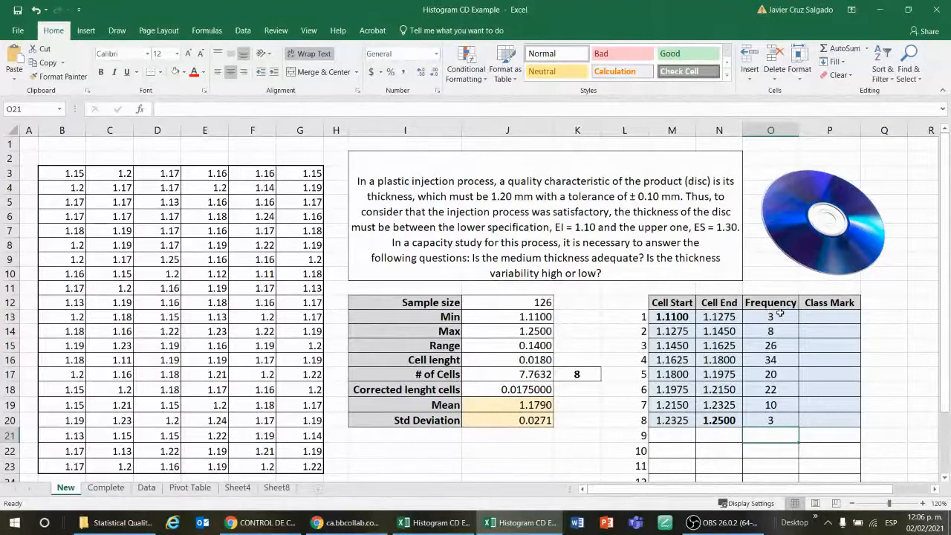
{"action": "left_click_drag", "start_coordinate": [779, 313], "coordinate": [781, 417]}
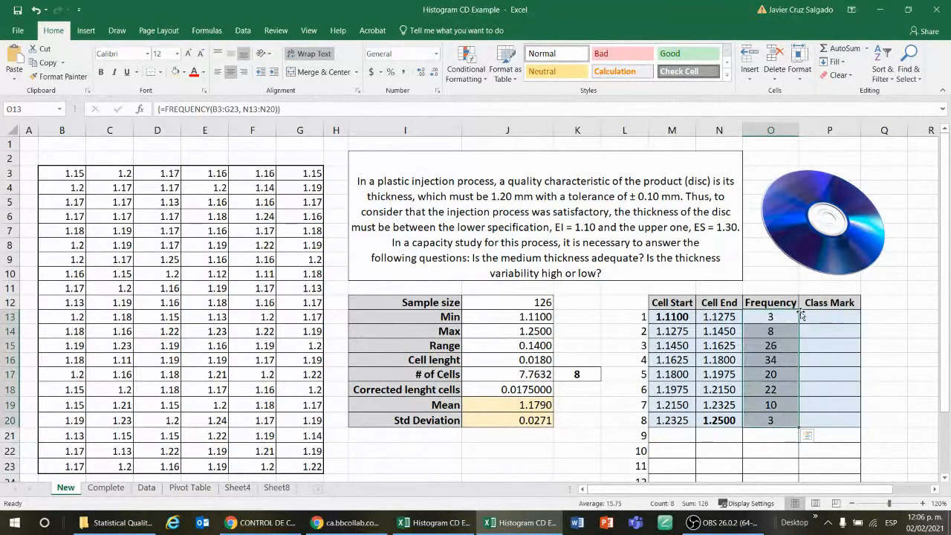
{"action": "left_click", "coordinate": [769, 435]}
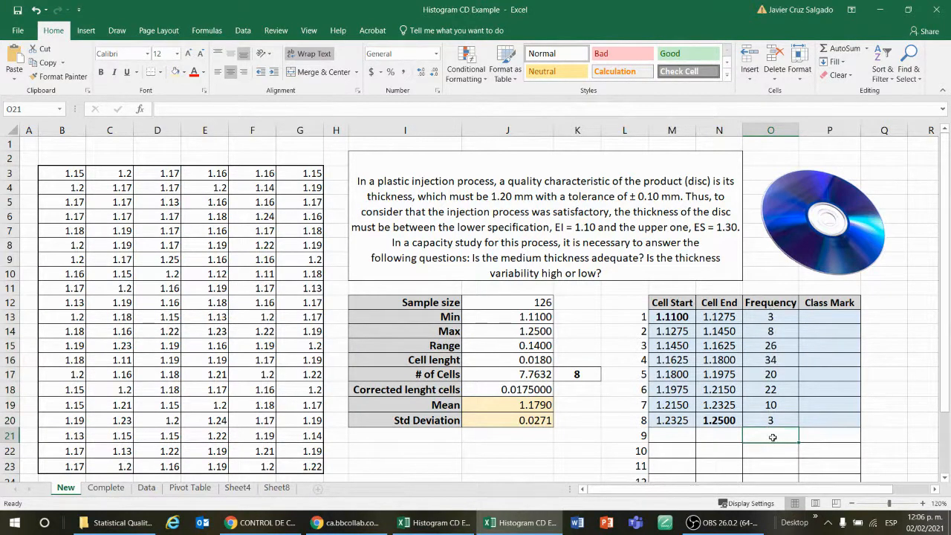
{"action": "type", "text": "=sum"}
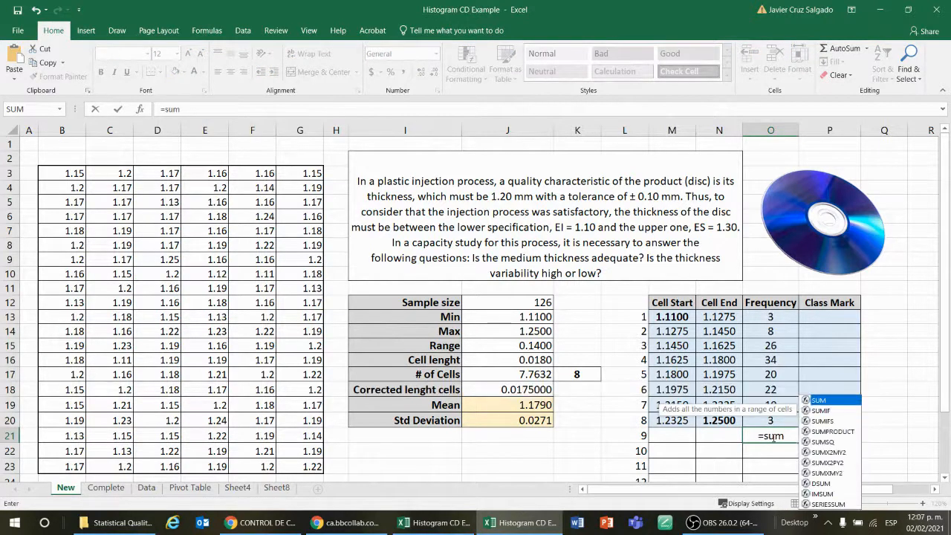
{"action": "double_click", "coordinate": [820, 401]}
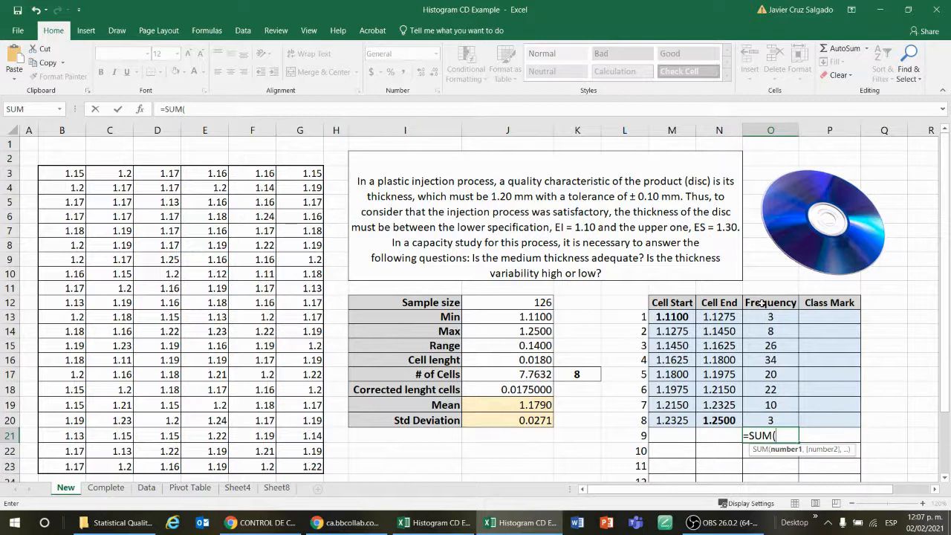
{"action": "left_click_drag", "start_coordinate": [765, 315], "coordinate": [769, 411]}
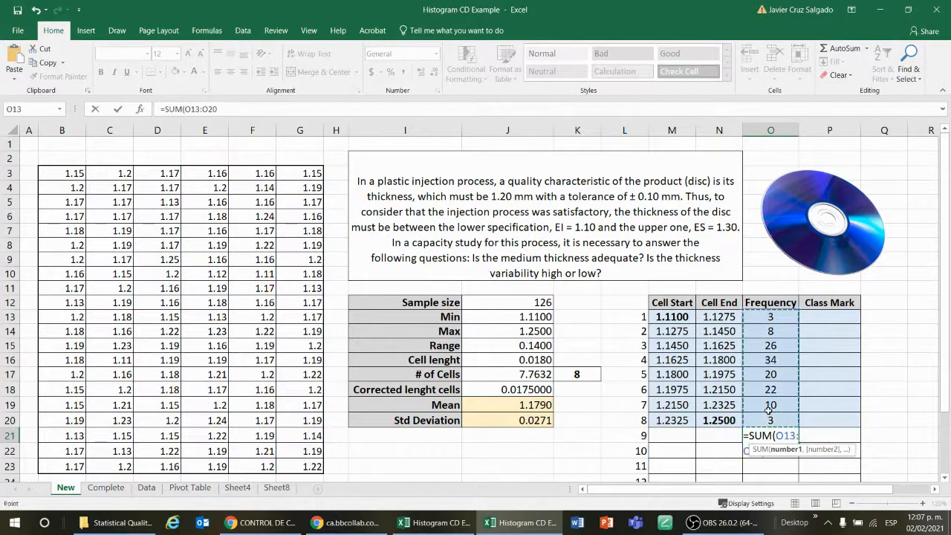
{"action": "key", "text": "Return"}
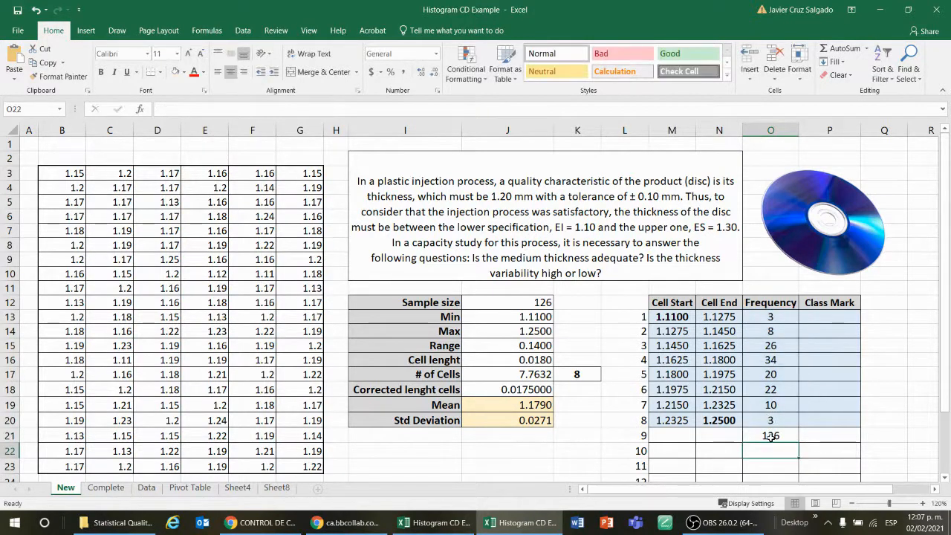
Compare the frequency total with the sample size in J12 and inspect the thickness data cells
{"action": "left_click", "coordinate": [792, 434]}
{"action": "left_click", "coordinate": [540, 302]}
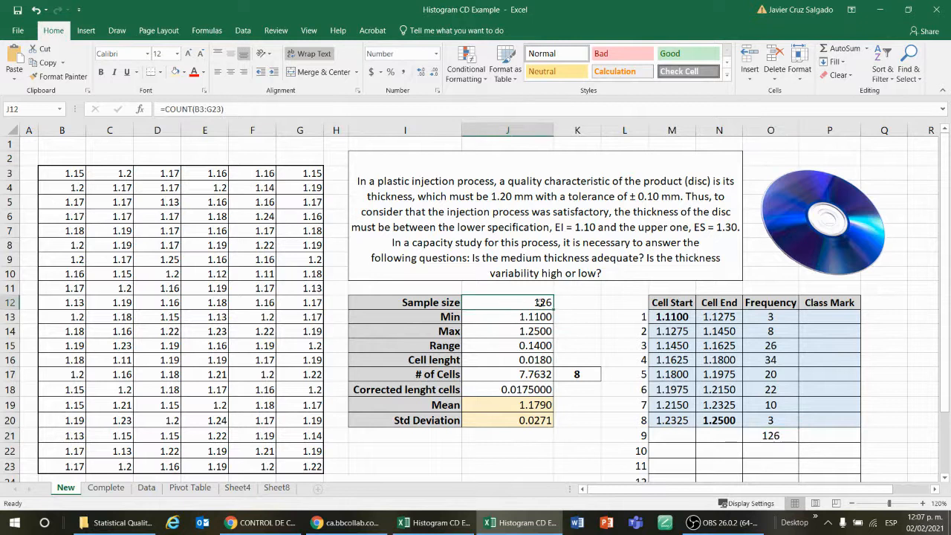
{"action": "left_click", "coordinate": [775, 438]}
{"action": "left_click_drag", "start_coordinate": [772, 317], "coordinate": [792, 414]}
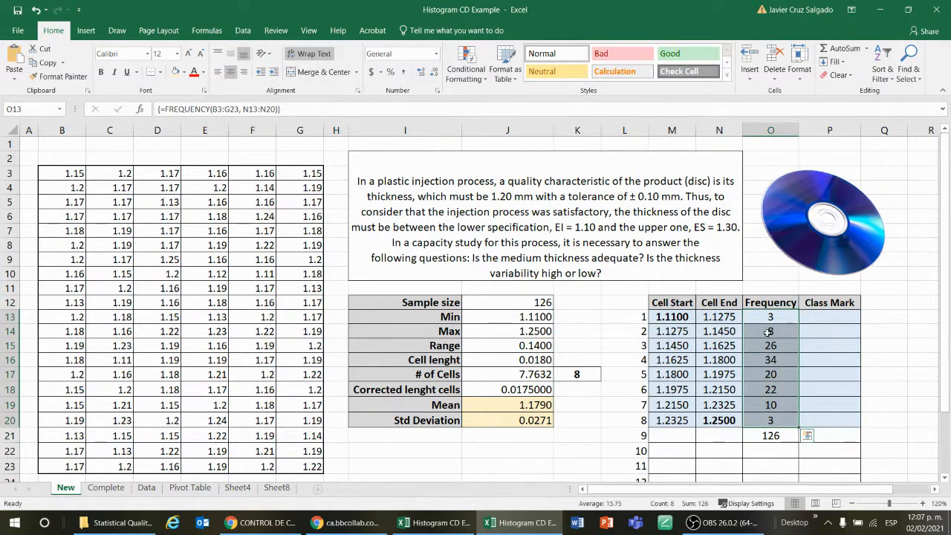
{"action": "left_click", "coordinate": [779, 438]}
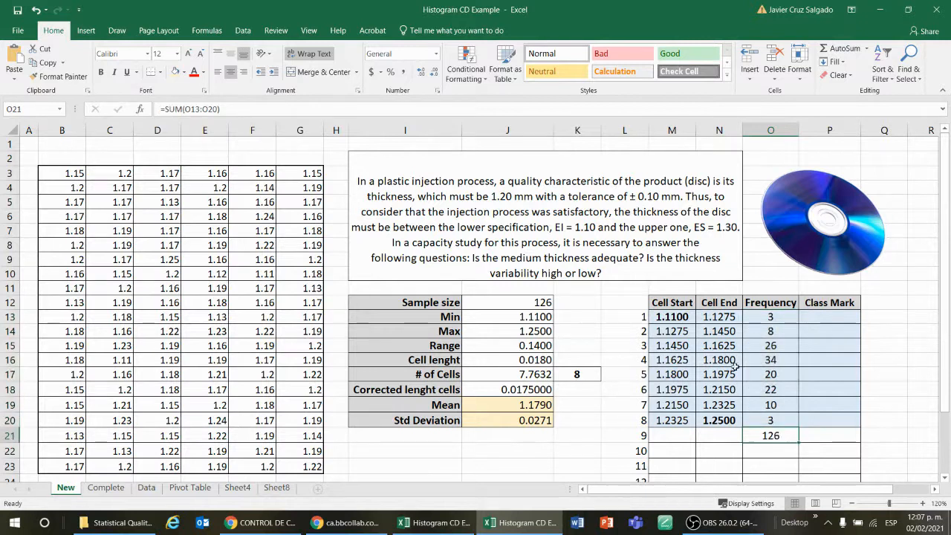
{"action": "left_click", "coordinate": [82, 173]}
{"action": "left_click", "coordinate": [137, 173]}
{"action": "left_click", "coordinate": [209, 176]}
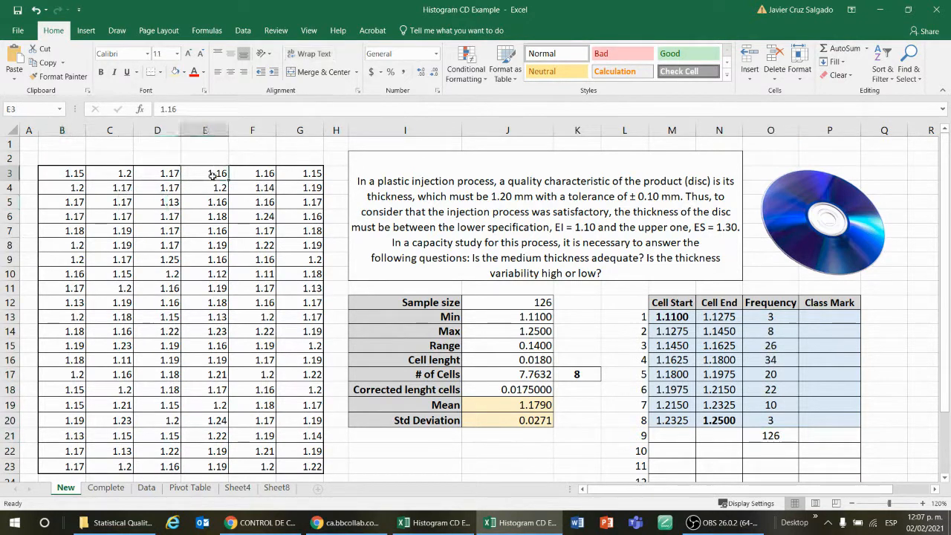
{"action": "left_click", "coordinate": [257, 174]}
{"action": "left_click", "coordinate": [301, 172]}
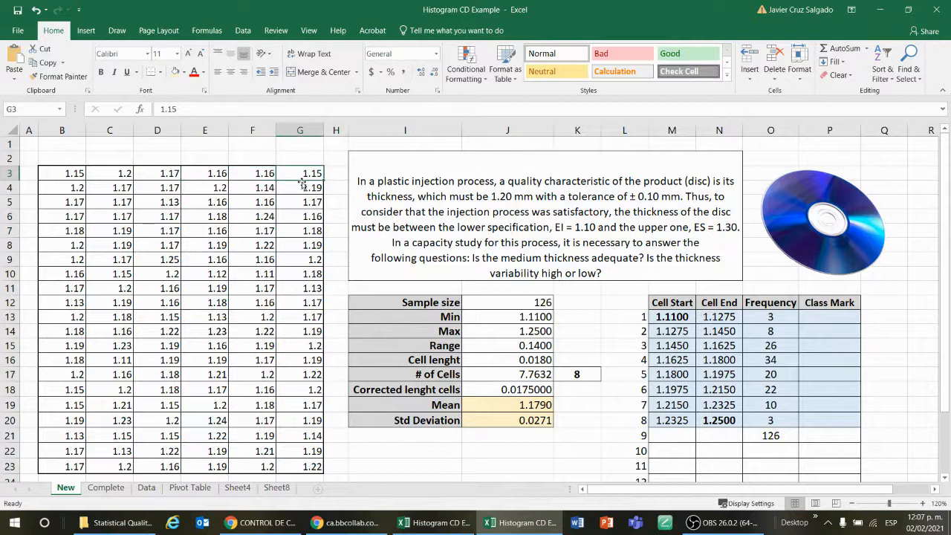
{"action": "left_click", "coordinate": [263, 187]}
Bold the frequency total in O21
{"action": "left_click_drag", "start_coordinate": [788, 316], "coordinate": [795, 418]}
{"action": "left_click", "coordinate": [784, 436]}
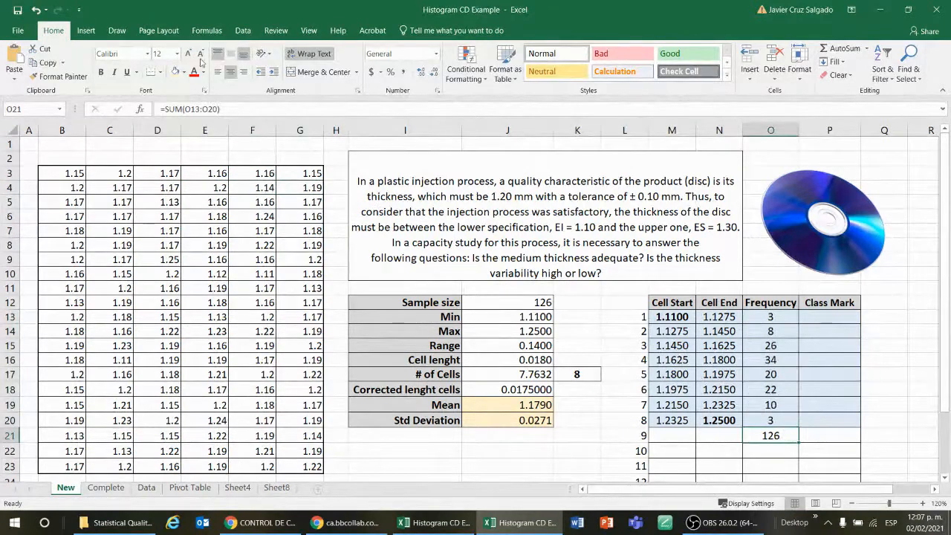
{"action": "left_click", "coordinate": [101, 73]}
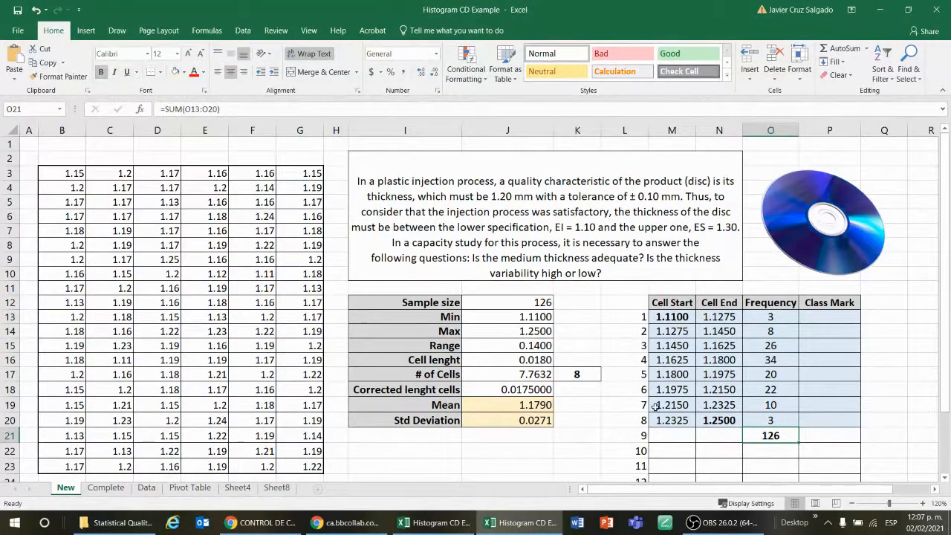
Review the cell start formula in M14 and the cell end formula in N14
{"action": "left_click", "coordinate": [778, 453]}
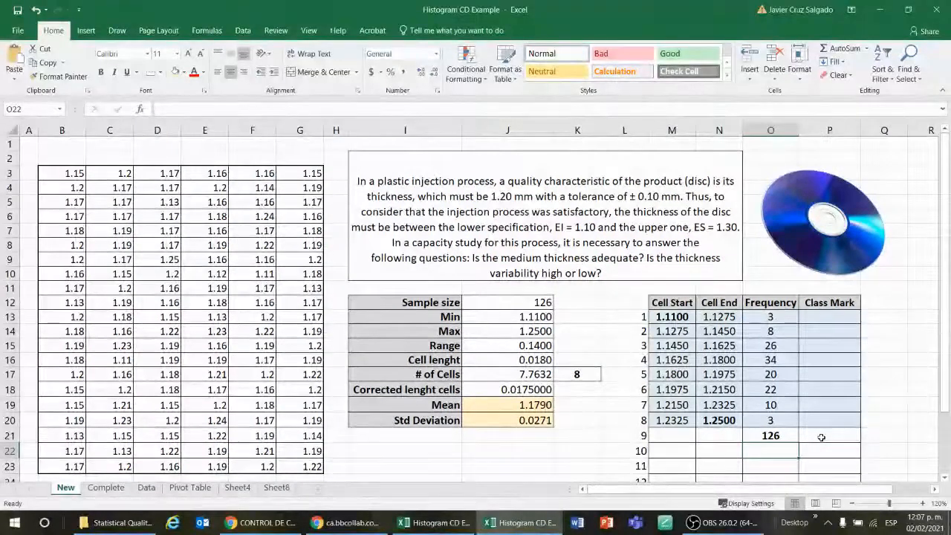
{"action": "key", "text": "Up"}
{"action": "key", "text": "Up"}
{"action": "key", "text": "Up"}
{"action": "key", "text": "Up"}
{"action": "key", "text": "Up"}
{"action": "key", "text": "Up"}
{"action": "key", "text": "Up"}
{"action": "key", "text": "Up"}
{"action": "key", "text": "Up"}
{"action": "key", "text": "Left"}
{"action": "key", "text": "Left"}
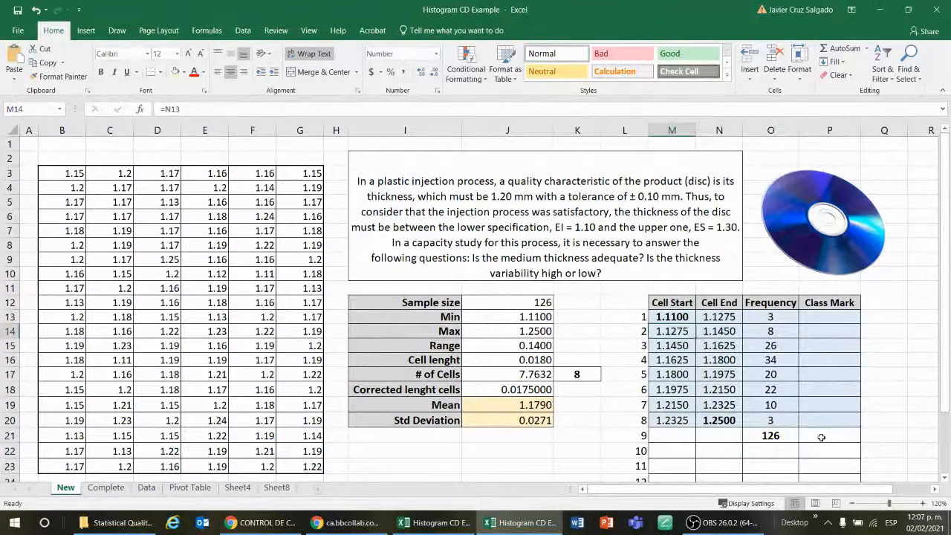
{"action": "key", "text": "Right"}
{"action": "key", "text": "Down"}
{"action": "key", "text": "Left"}
{"action": "key", "text": "Right"}
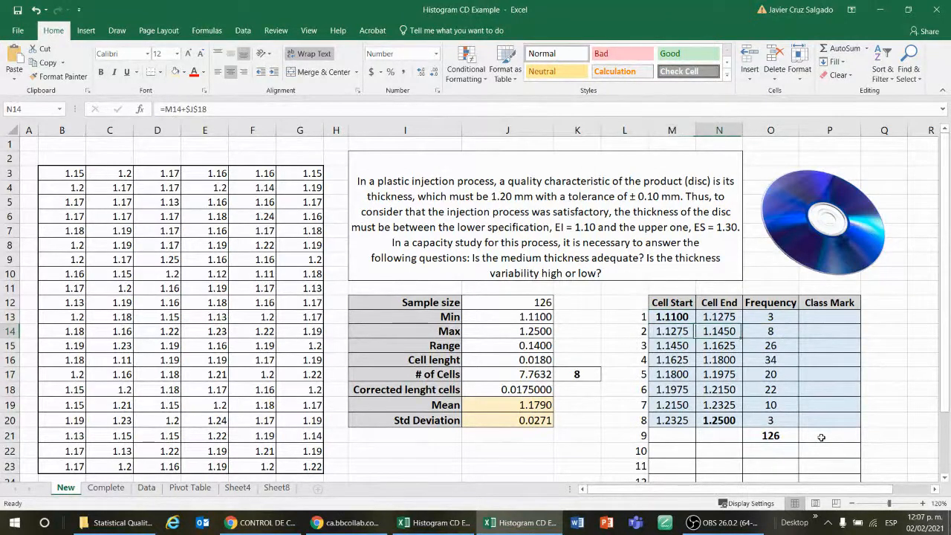
{"action": "key", "text": "Left"}
{"action": "key", "text": "Right"}
{"action": "key", "text": "Right"}
{"action": "key", "text": "Right"}
Enter the class mark formula =AVERAGE(M13:N13) in P13
{"action": "key", "text": "Up"}
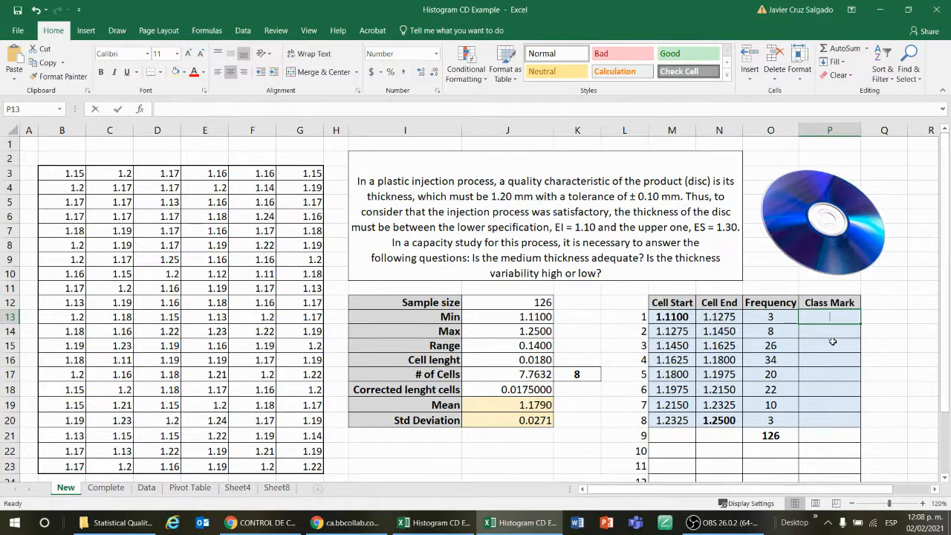
{"action": "type", "text": "=aver"}
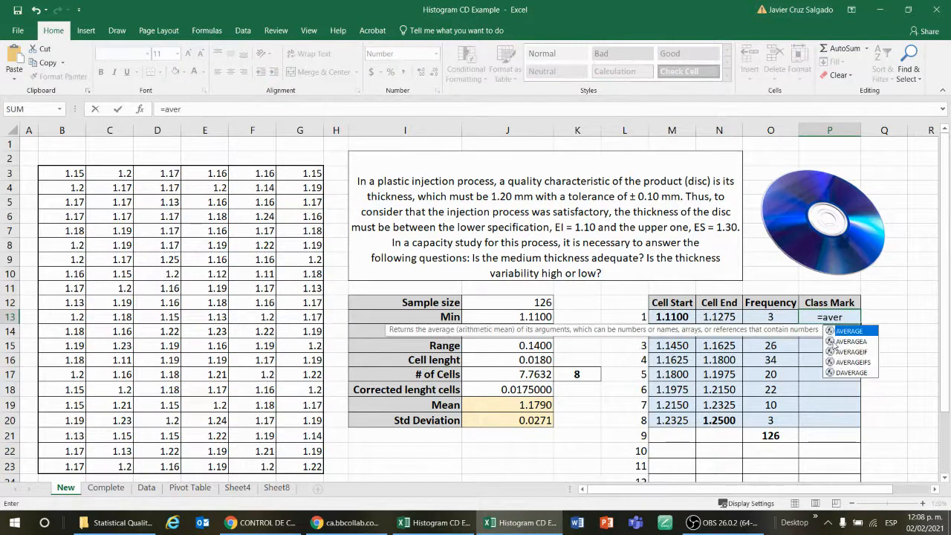
{"action": "double_click", "coordinate": [864, 331]}
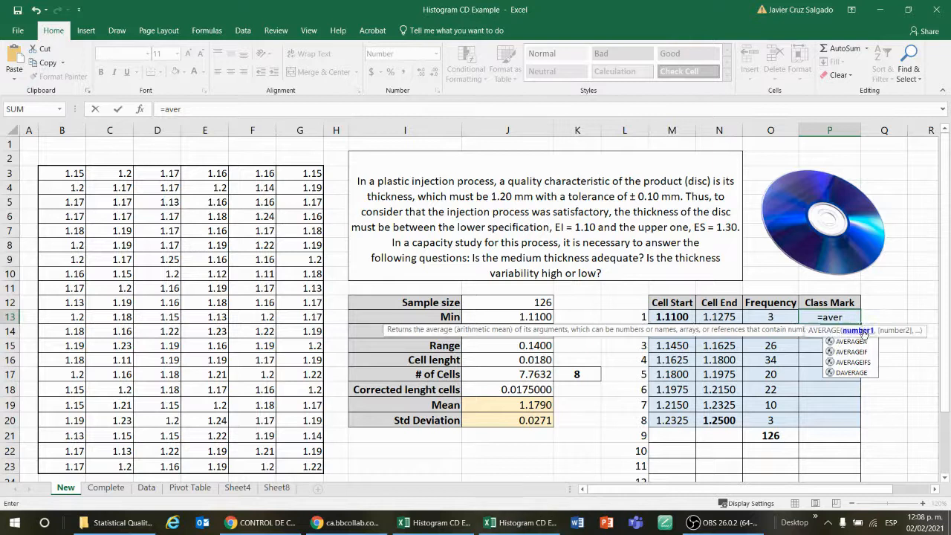
{"action": "left_click_drag", "start_coordinate": [688, 320], "coordinate": [717, 318]}
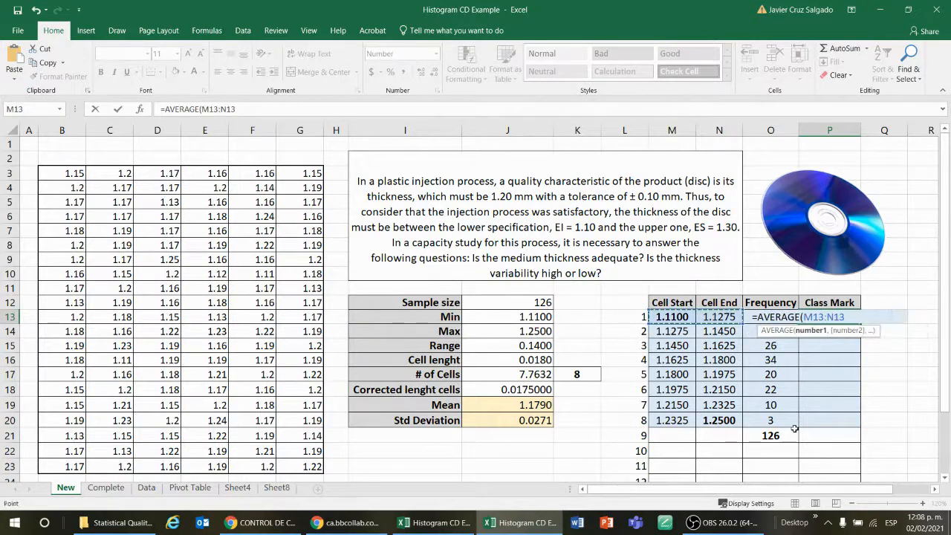
{"action": "key", "text": "Return"}
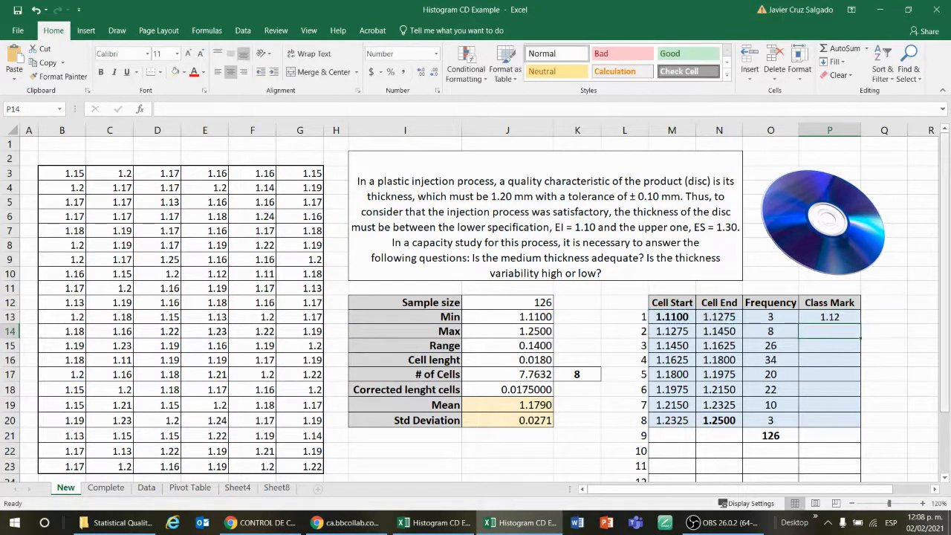
Fill the class mark formula down from P13 to P20
{"action": "left_click", "coordinate": [848, 318]}
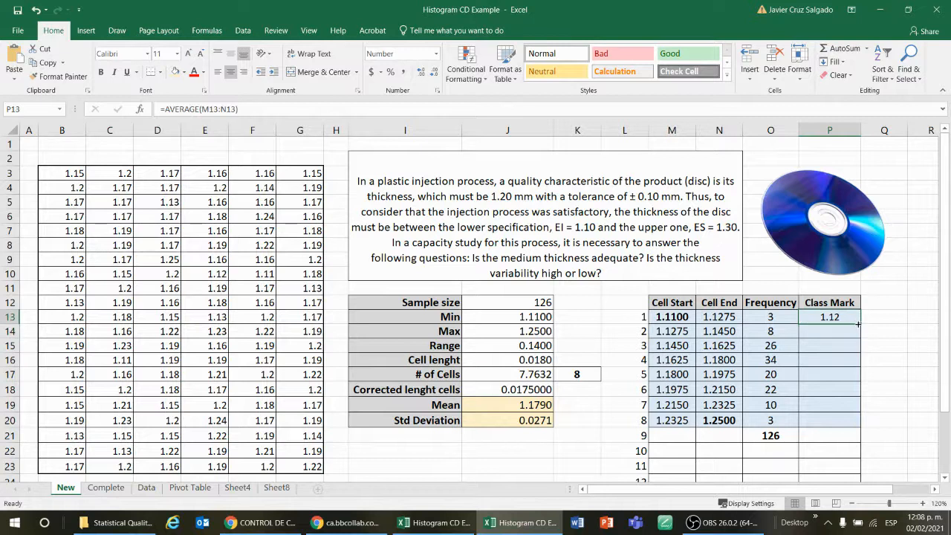
{"action": "left_click_drag", "start_coordinate": [861, 324], "coordinate": [869, 430]}
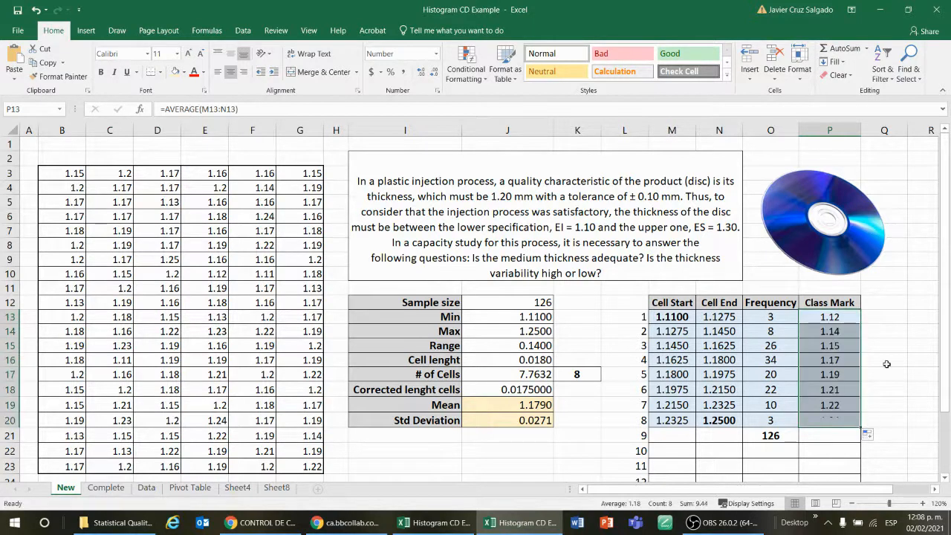
{"action": "left_click", "coordinate": [892, 339]}
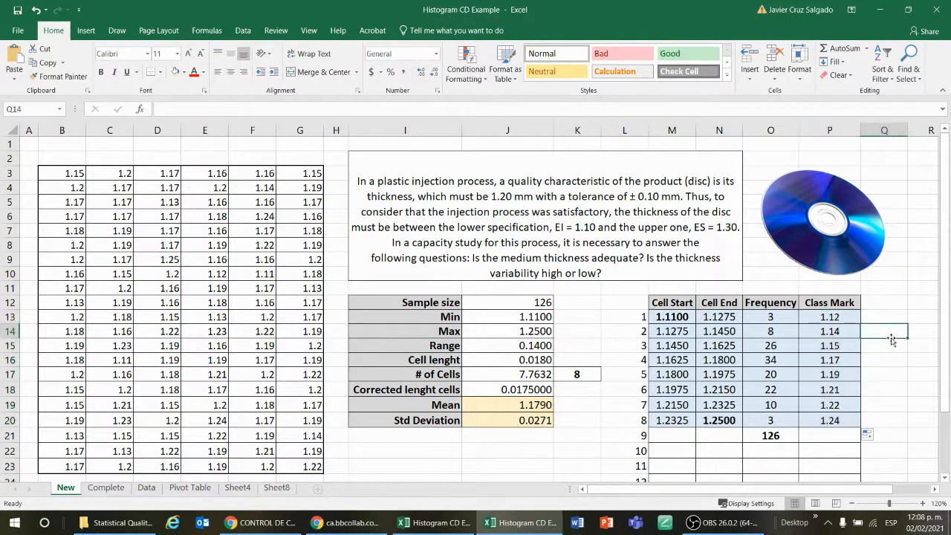
{"action": "left_click", "coordinate": [844, 317]}
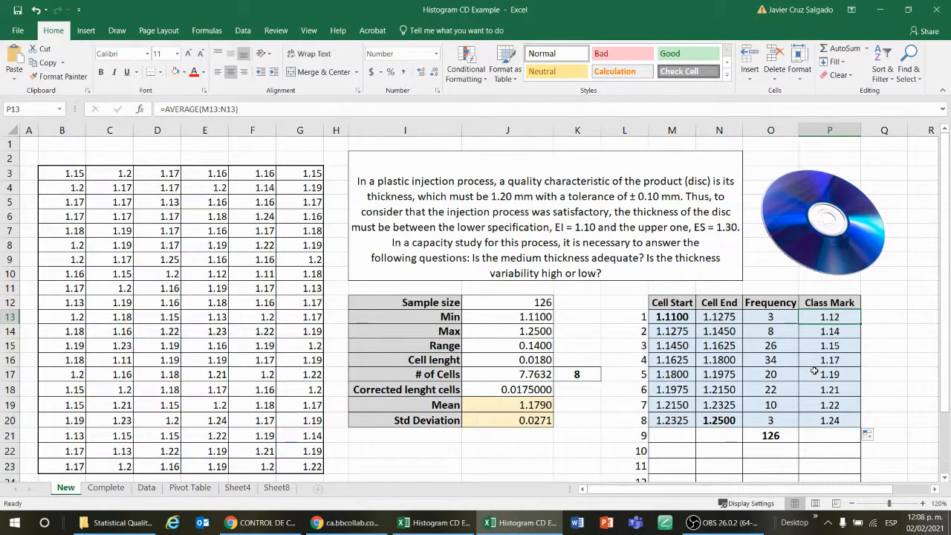
{"action": "left_click", "coordinate": [934, 489]}
{"action": "left_click", "coordinate": [935, 490]}
{"action": "left_click", "coordinate": [935, 490]}
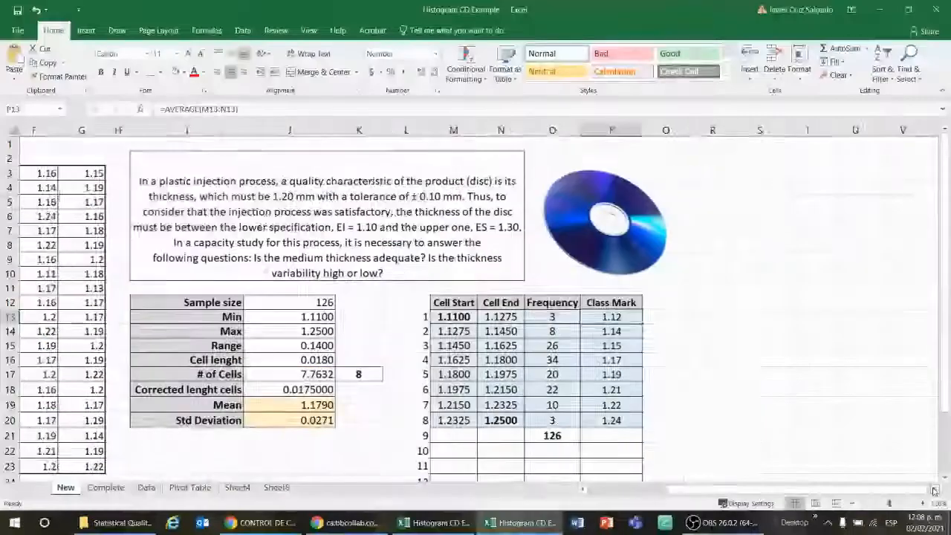
{"action": "left_click", "coordinate": [935, 490]}
{"action": "left_click", "coordinate": [934, 490]}
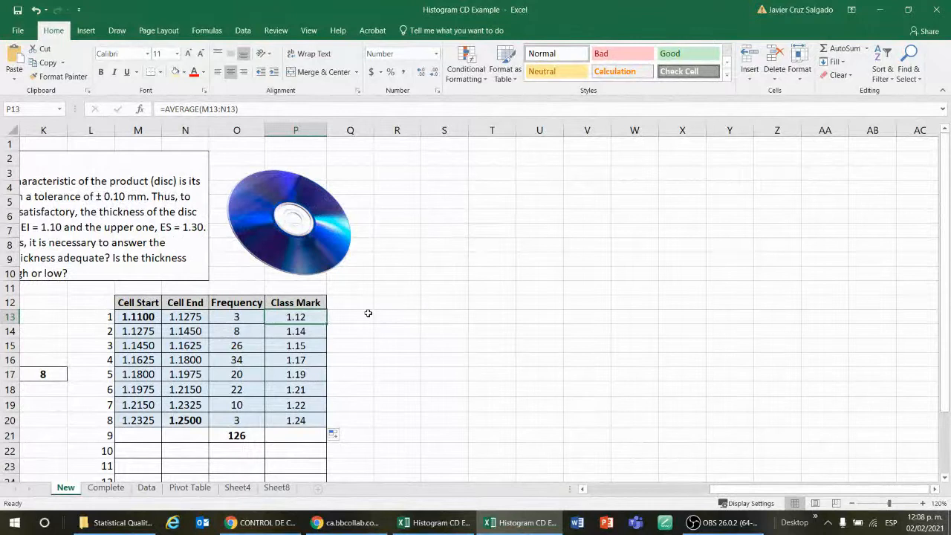
{"action": "left_click", "coordinate": [86, 30]}
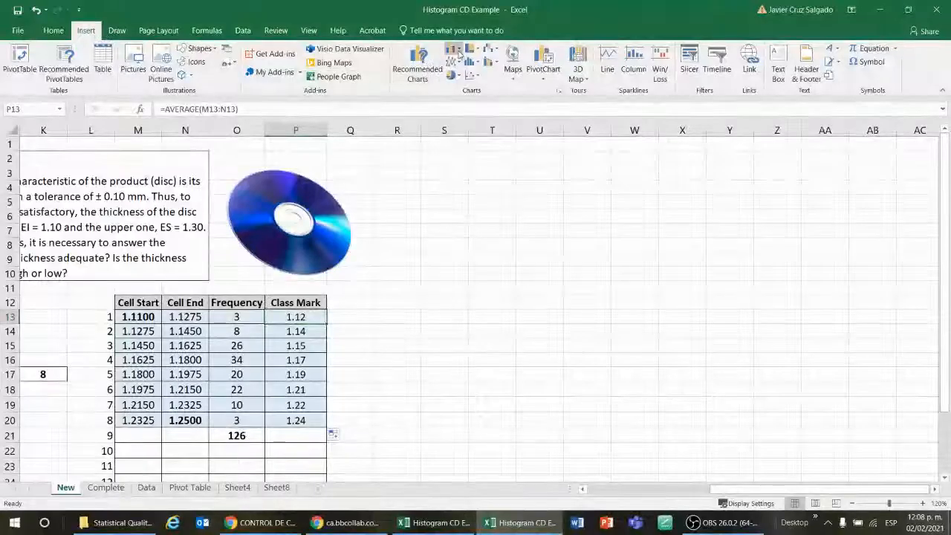
{"action": "left_click", "coordinate": [454, 49]}
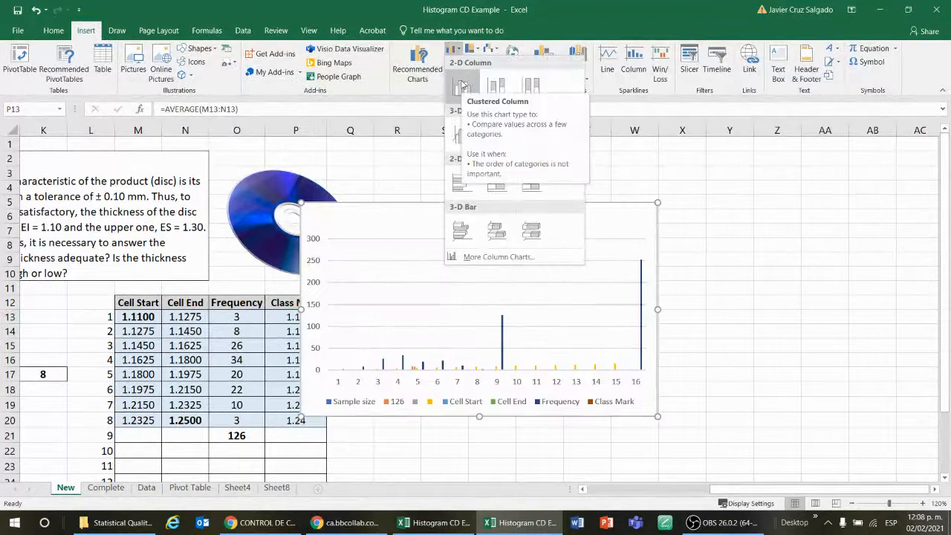
{"action": "left_click", "coordinate": [759, 244]}
{"action": "left_click_drag", "start_coordinate": [616, 338], "coordinate": [603, 335]}
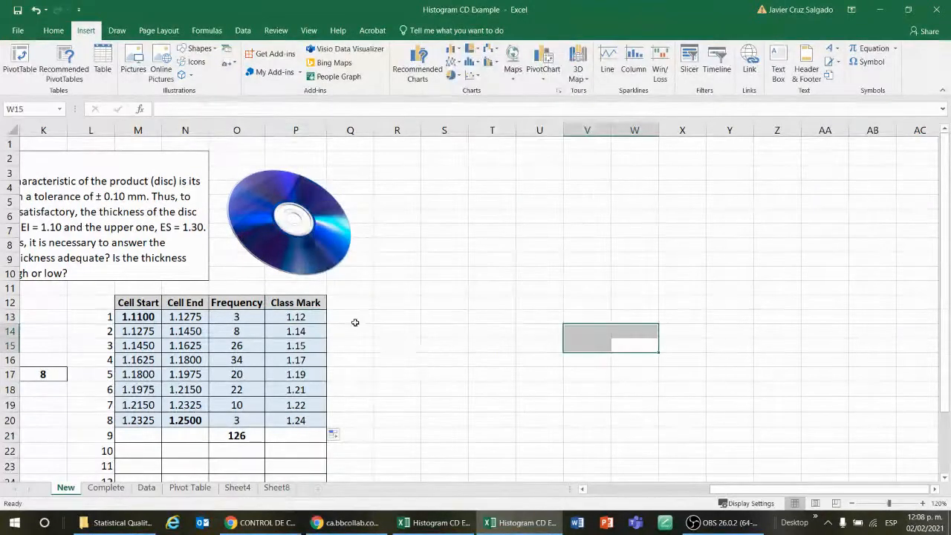
{"action": "left_click", "coordinate": [393, 311]}
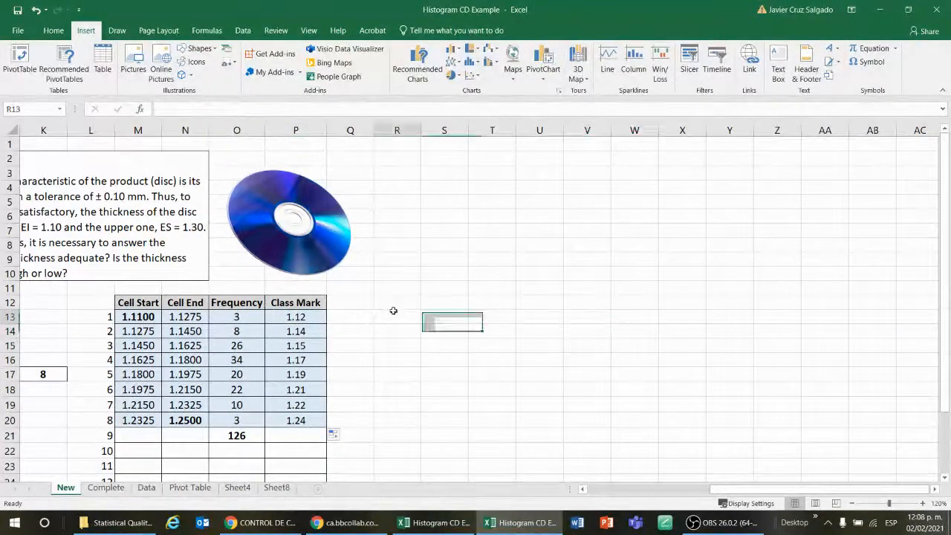
Insert a blank 2-D clustered column chart and move it beside the frequency table
{"action": "left_click", "coordinate": [454, 49]}
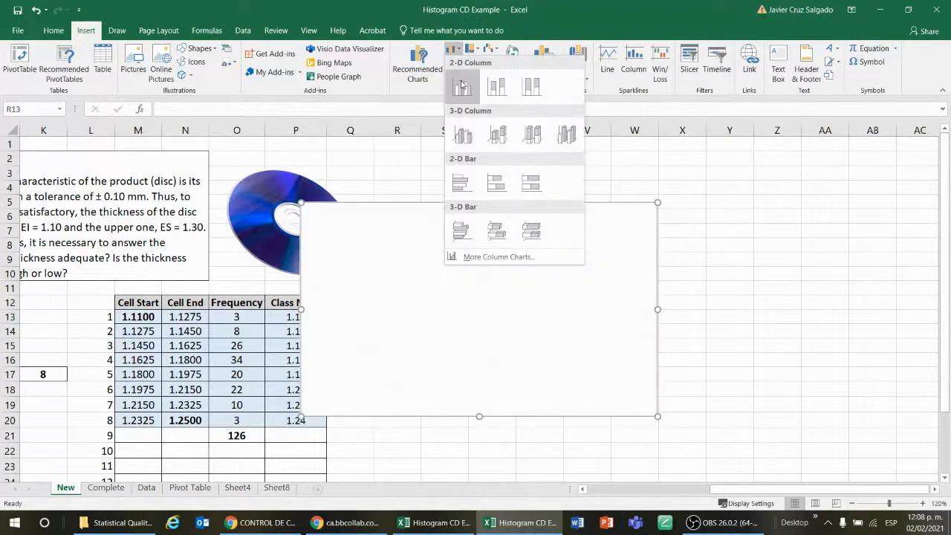
{"action": "left_click", "coordinate": [462, 86]}
{"action": "left_click_drag", "start_coordinate": [482, 223], "coordinate": [553, 168]}
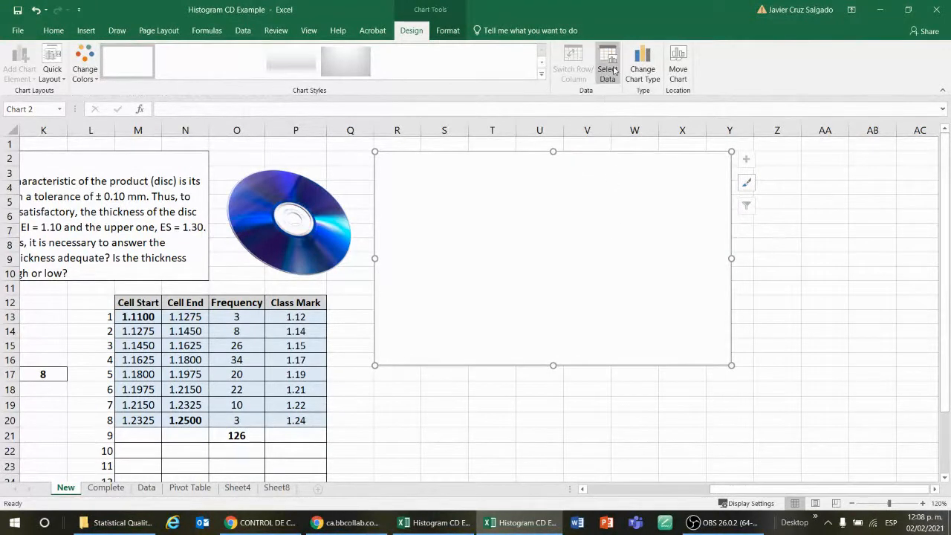
Open the chart's data source and add a series with values from the frequency range O13:O20
{"action": "right_click", "coordinate": [585, 192]}
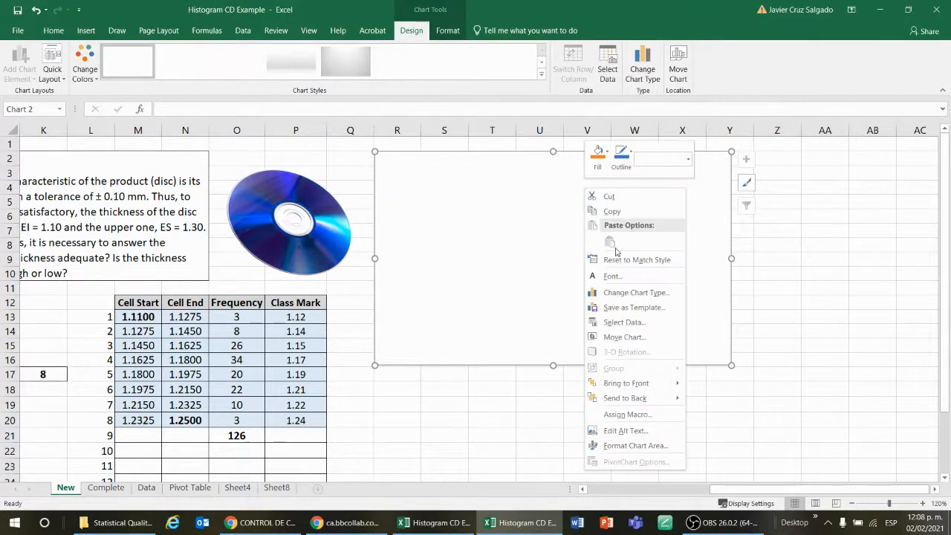
{"action": "left_click", "coordinate": [620, 323]}
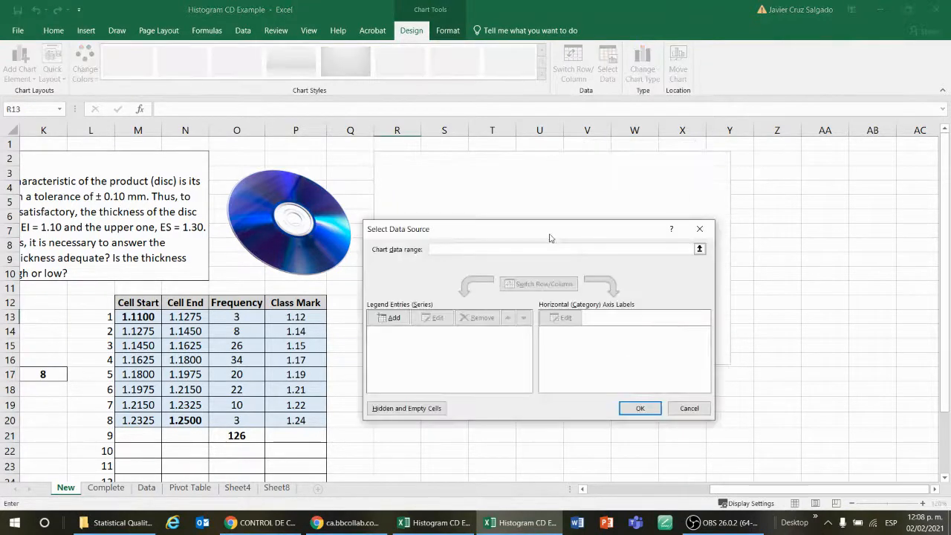
{"action": "left_click_drag", "start_coordinate": [550, 231], "coordinate": [653, 208]}
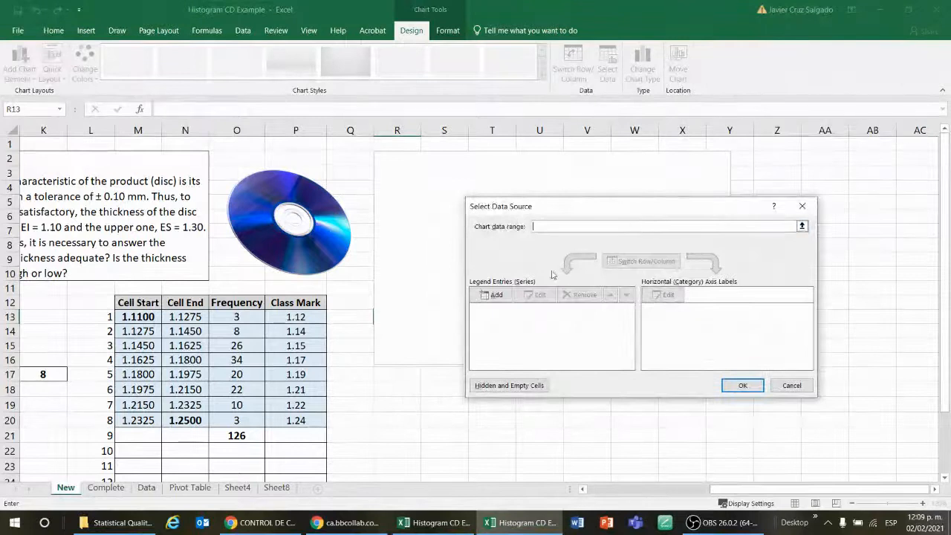
{"action": "left_click", "coordinate": [495, 295]}
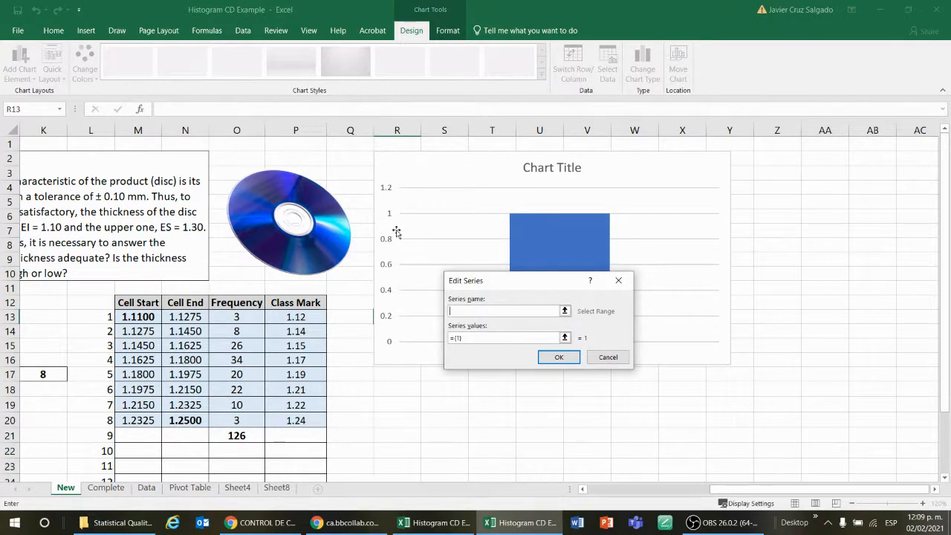
{"action": "left_click", "coordinate": [565, 338]}
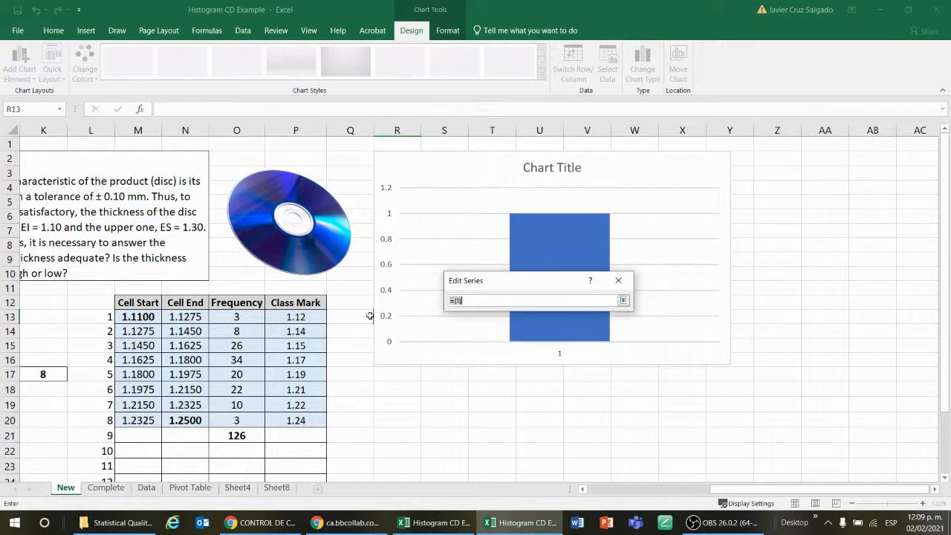
{"action": "left_click_drag", "start_coordinate": [253, 317], "coordinate": [238, 420]}
{"action": "key", "text": "Return"}
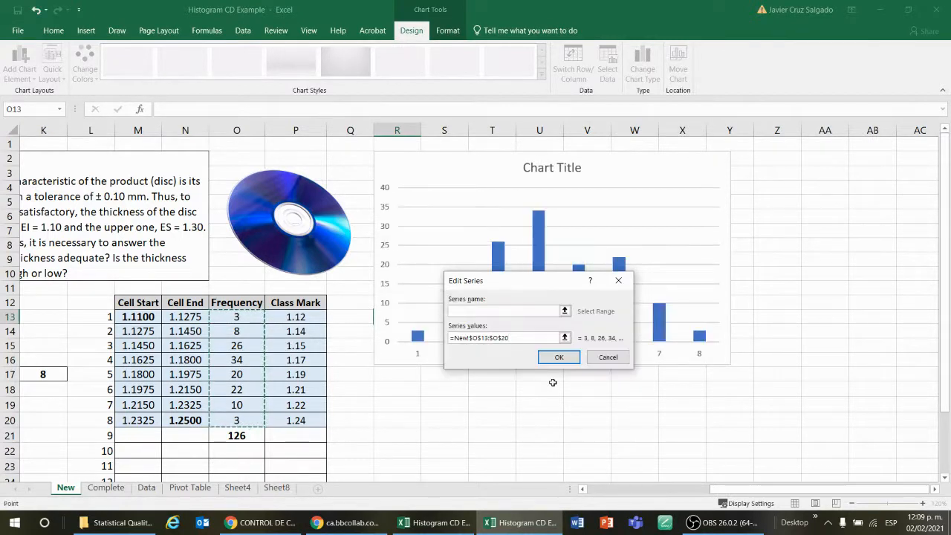
Set the new series name to the Frequency header cell O12 and confirm the series
{"action": "left_click_drag", "start_coordinate": [535, 288], "coordinate": [839, 214]}
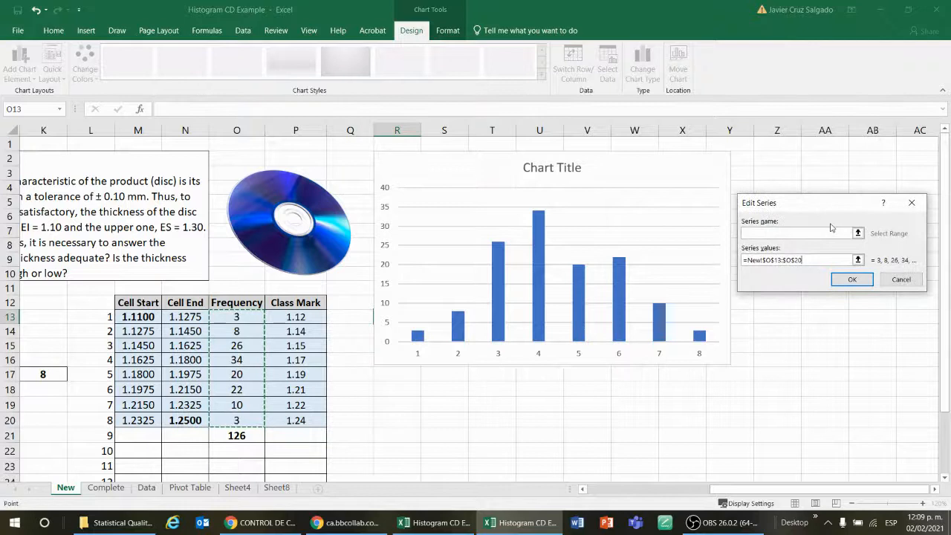
{"action": "left_click", "coordinate": [858, 232]}
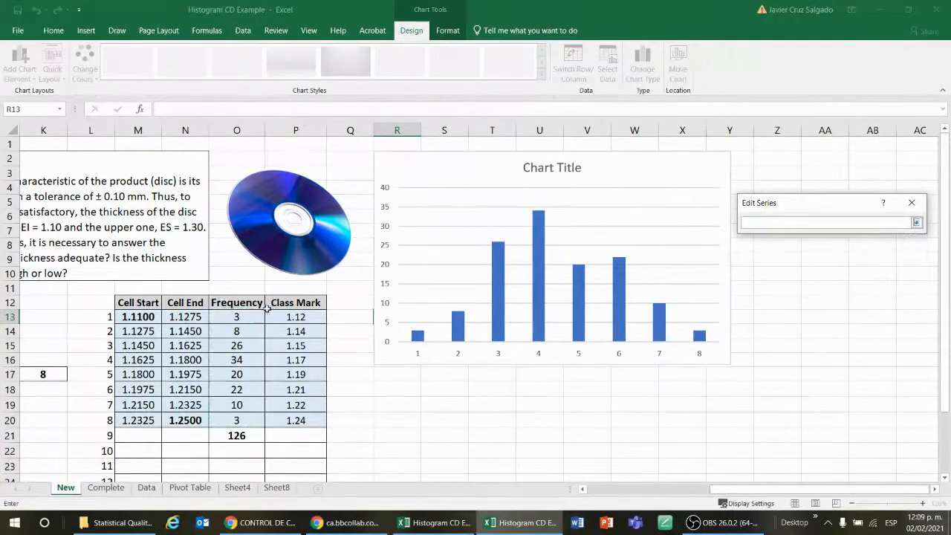
{"action": "left_click", "coordinate": [236, 303]}
{"action": "key", "text": "Return"}
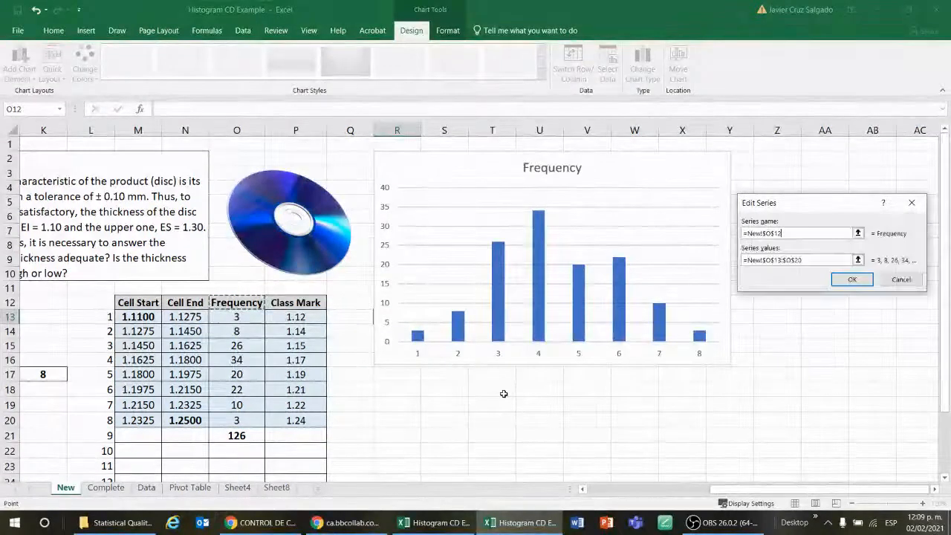
{"action": "left_click", "coordinate": [852, 280]}
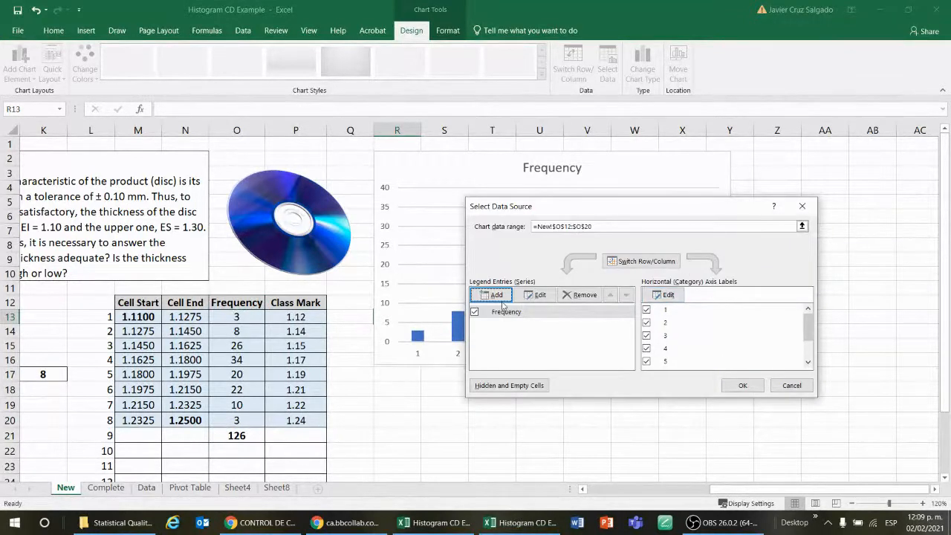
Edit the series and rename it to Thickness
{"action": "left_click", "coordinate": [536, 295]}
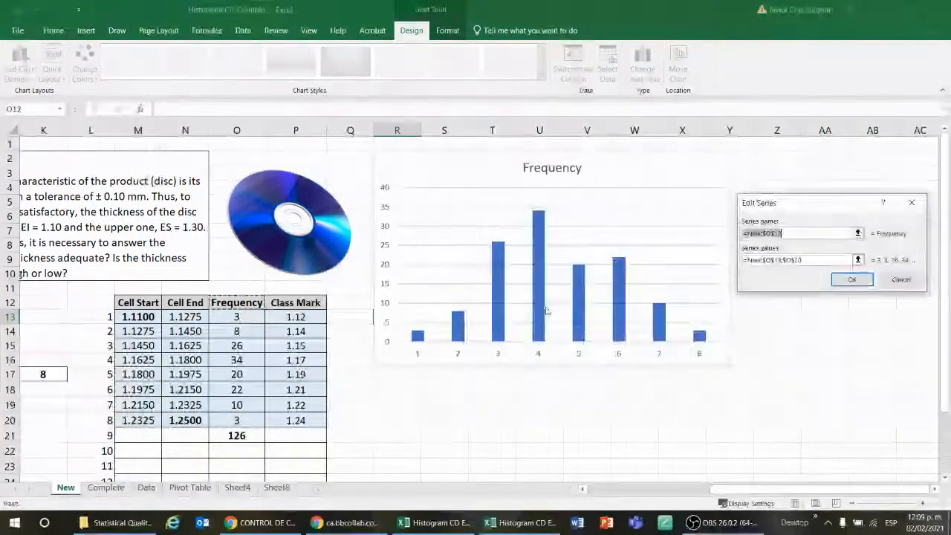
{"action": "key", "text": "BackSpace"}
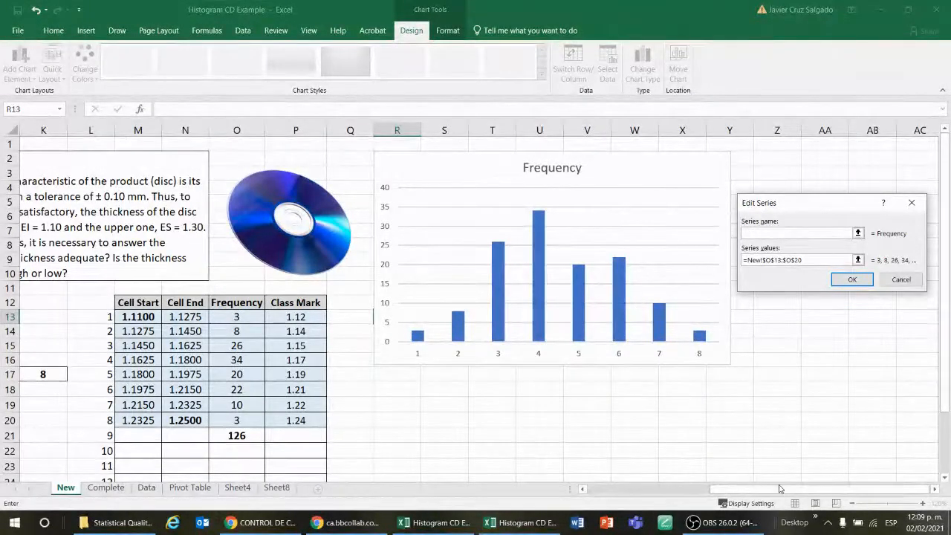
{"action": "left_click_drag", "start_coordinate": [777, 490], "coordinate": [717, 490]}
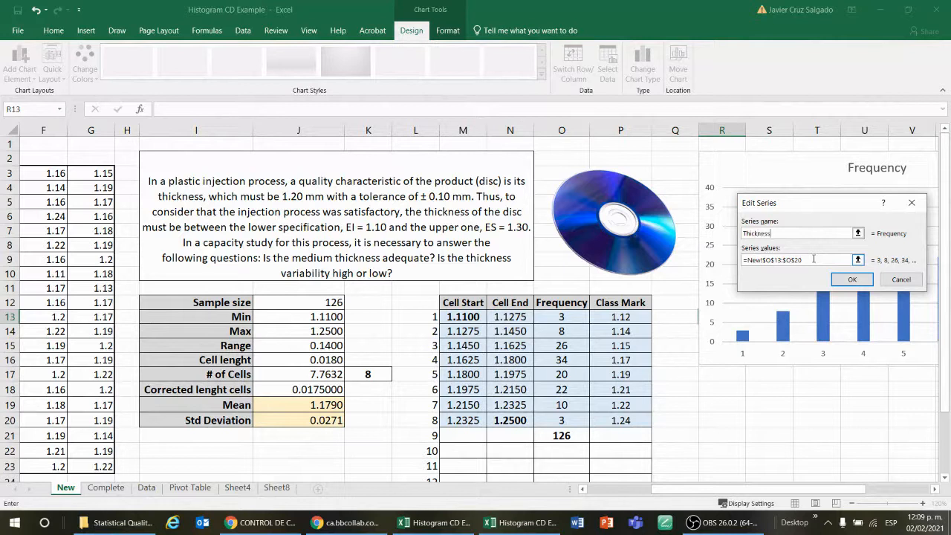
{"action": "left_click", "coordinate": [860, 284]}
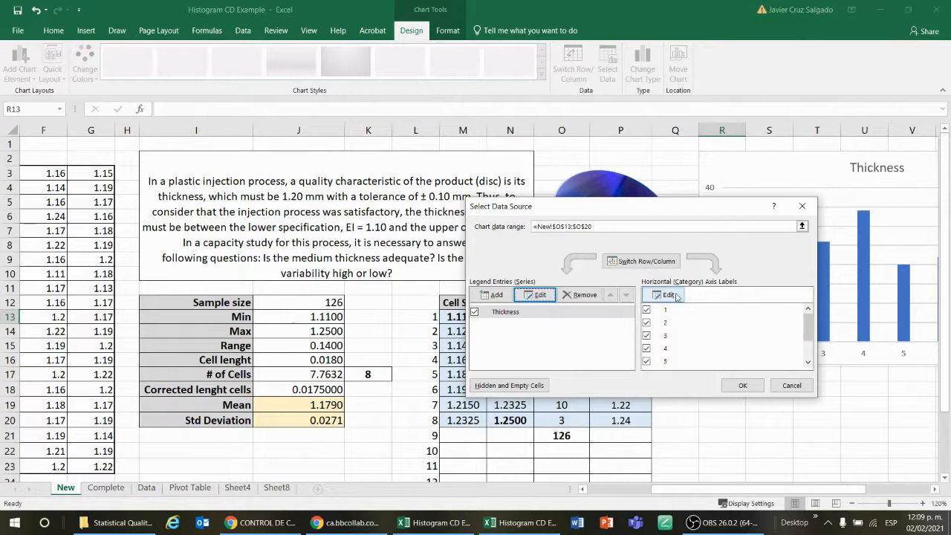
Set the horizontal axis labels to the class marks P13:P20 and close the data source dialog
{"action": "left_click_drag", "start_coordinate": [689, 209], "coordinate": [432, 258]}
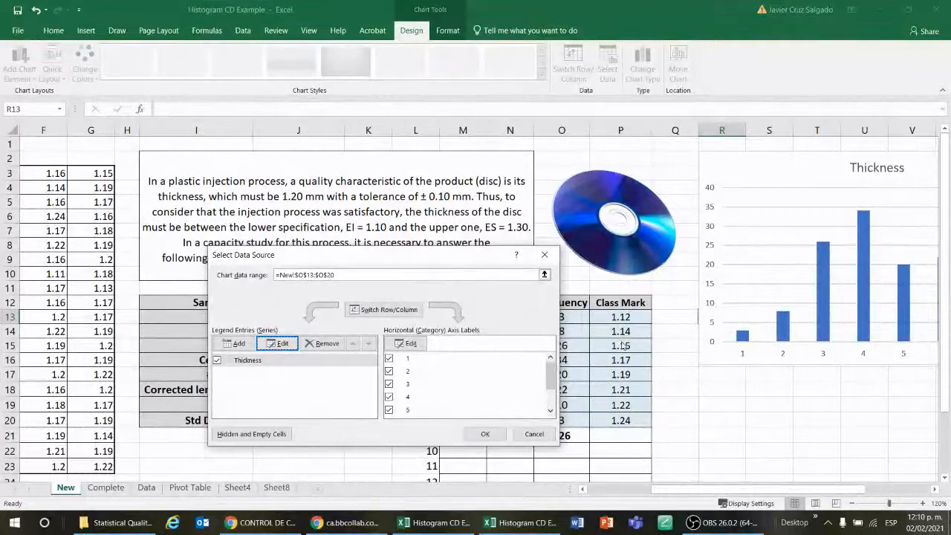
{"action": "left_click", "coordinate": [418, 347]}
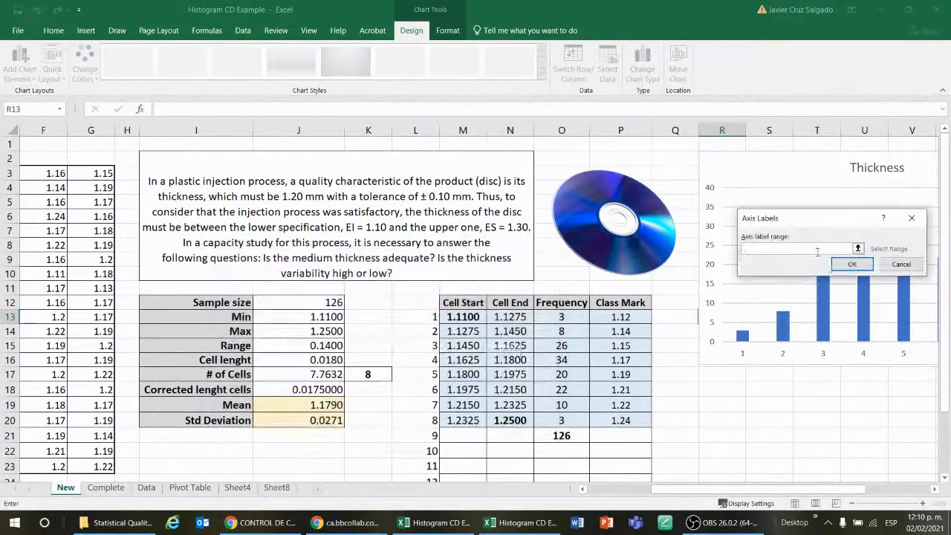
{"action": "left_click", "coordinate": [858, 251]}
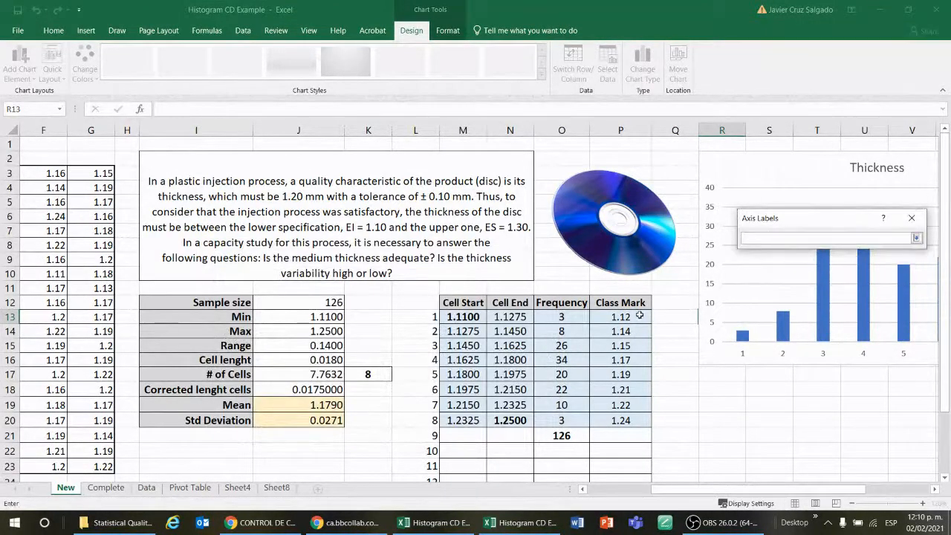
{"action": "left_click_drag", "start_coordinate": [639, 316], "coordinate": [640, 421]}
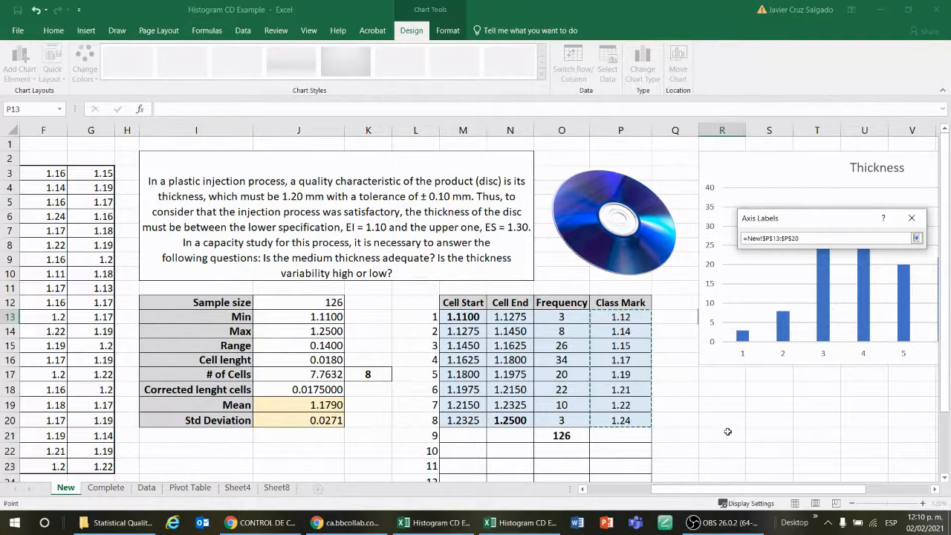
{"action": "key", "text": "Return"}
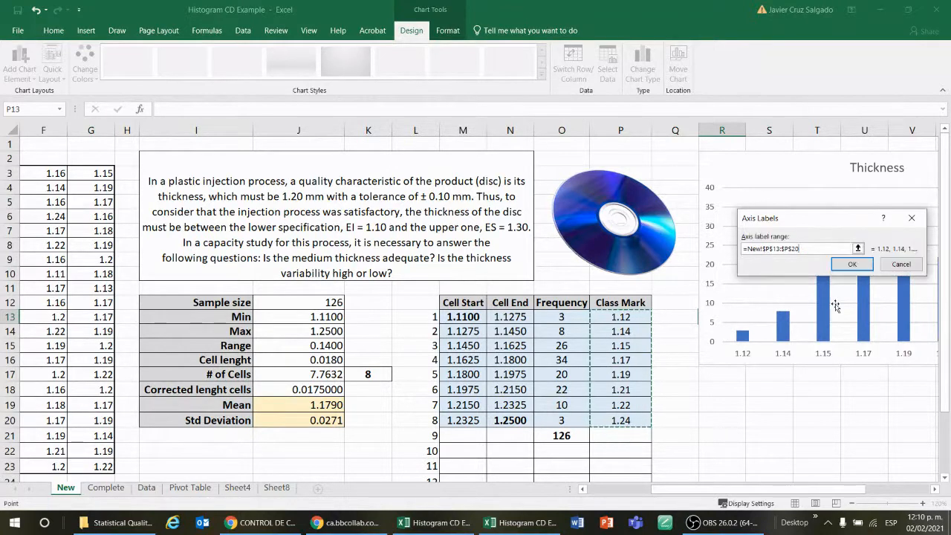
{"action": "left_click_drag", "start_coordinate": [795, 218], "coordinate": [540, 197]}
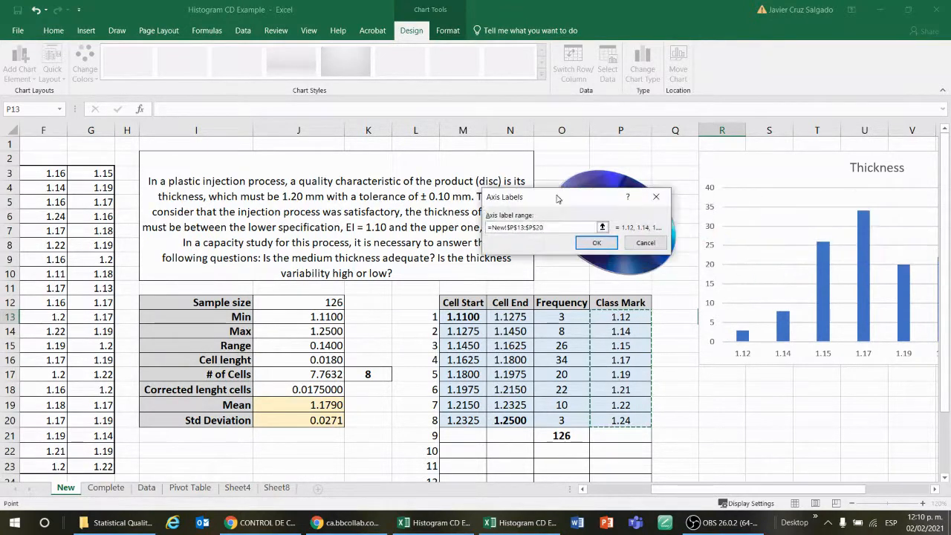
{"action": "left_click", "coordinate": [594, 243]}
{"action": "left_click", "coordinate": [486, 434]}
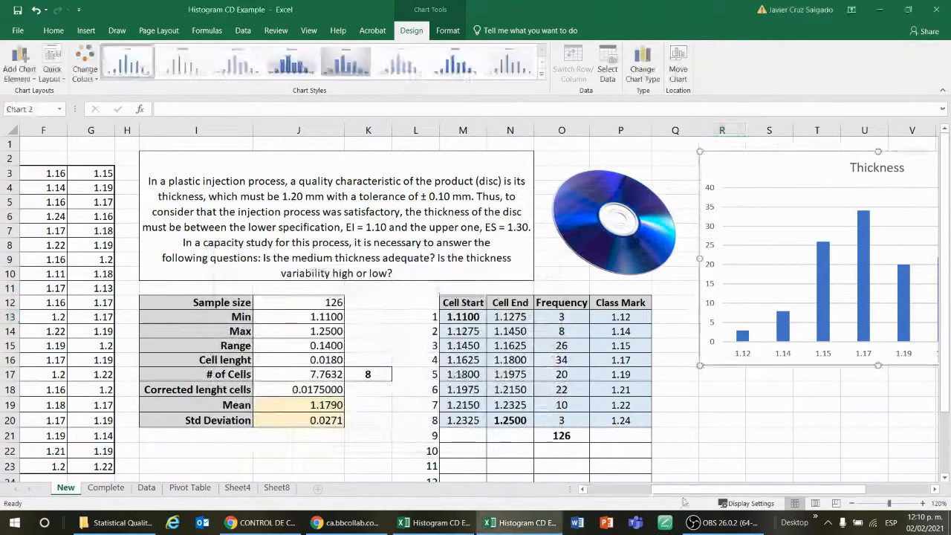
Enlarge the chart slightly and apply a shaded chart style with data labels
{"action": "scroll", "coordinate": [653, 420], "scroll_direction": "right", "scroll_amount": 5}
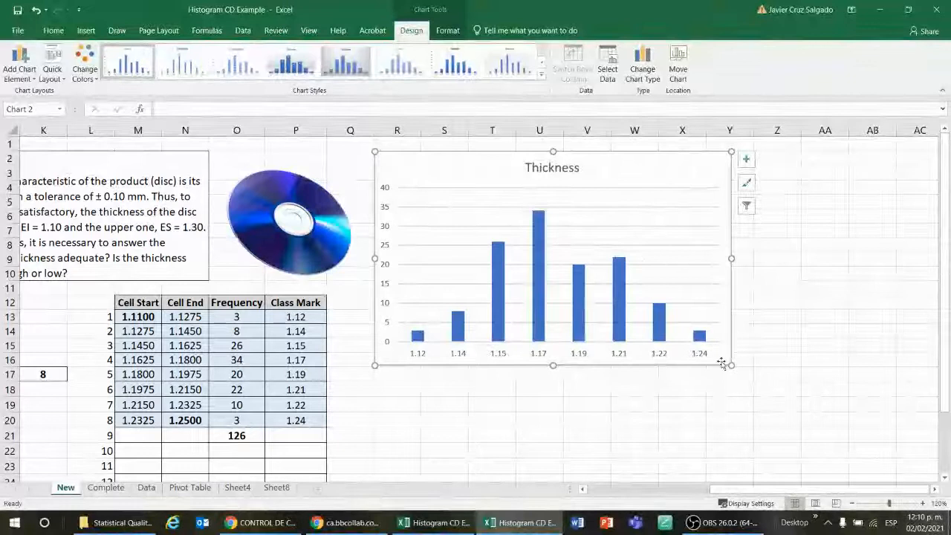
{"action": "left_click_drag", "start_coordinate": [731, 365], "coordinate": [769, 381]}
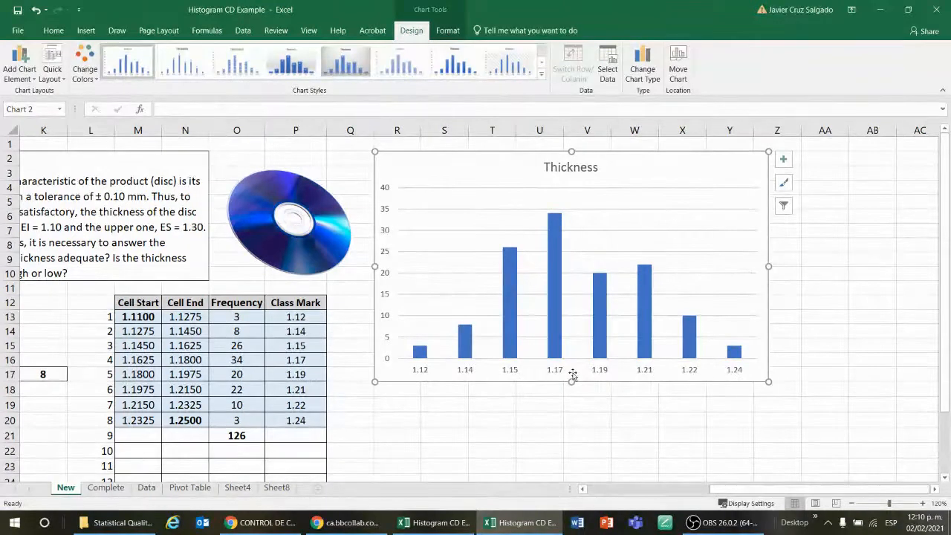
{"action": "left_click", "coordinate": [290, 318]}
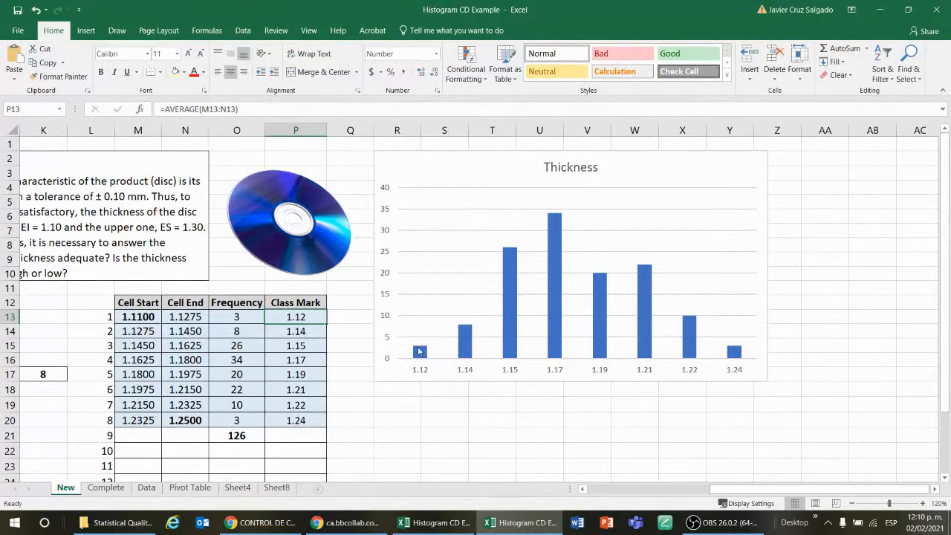
{"action": "mouse_move", "coordinate": [420, 351]}
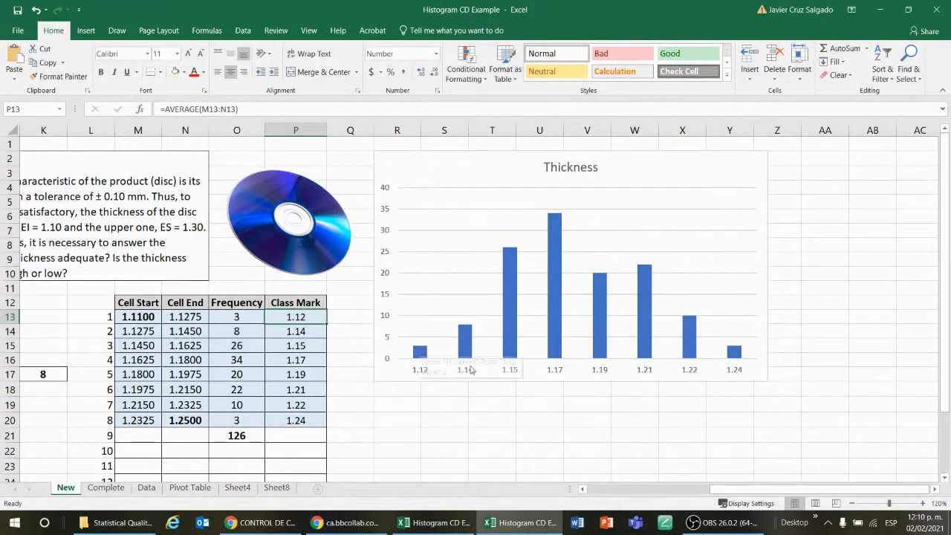
{"action": "left_click", "coordinate": [649, 279]}
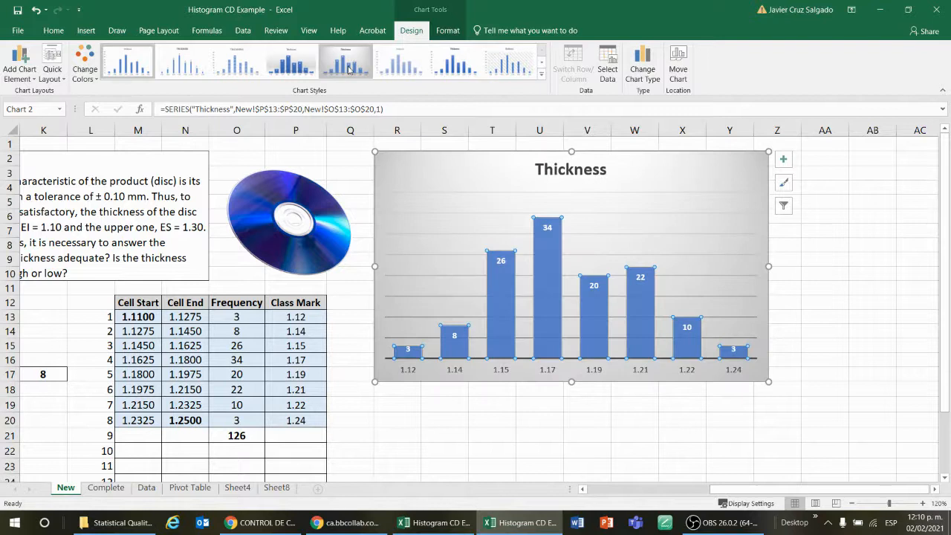
{"action": "left_click", "coordinate": [348, 70]}
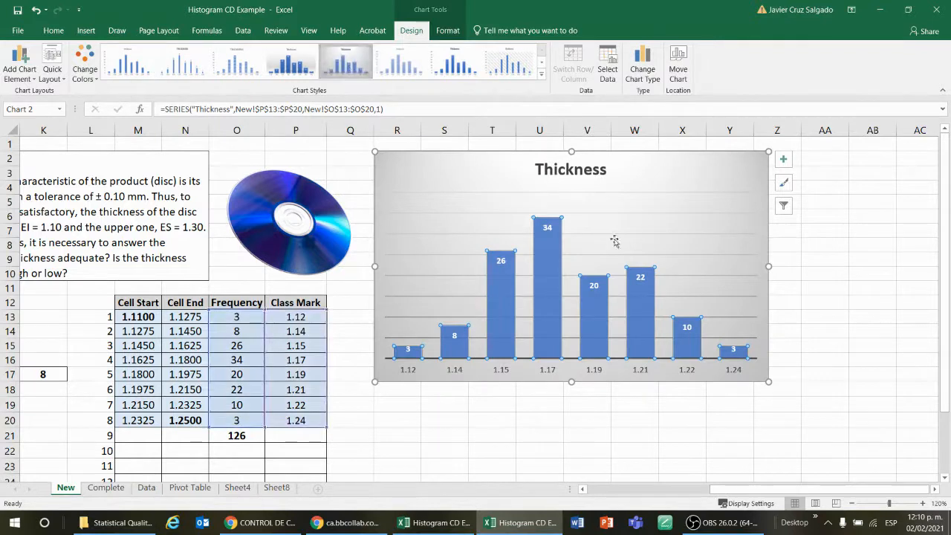
Open the data series format options and set the gap width to 0% so the bars touch
{"action": "double_click", "coordinate": [547, 248]}
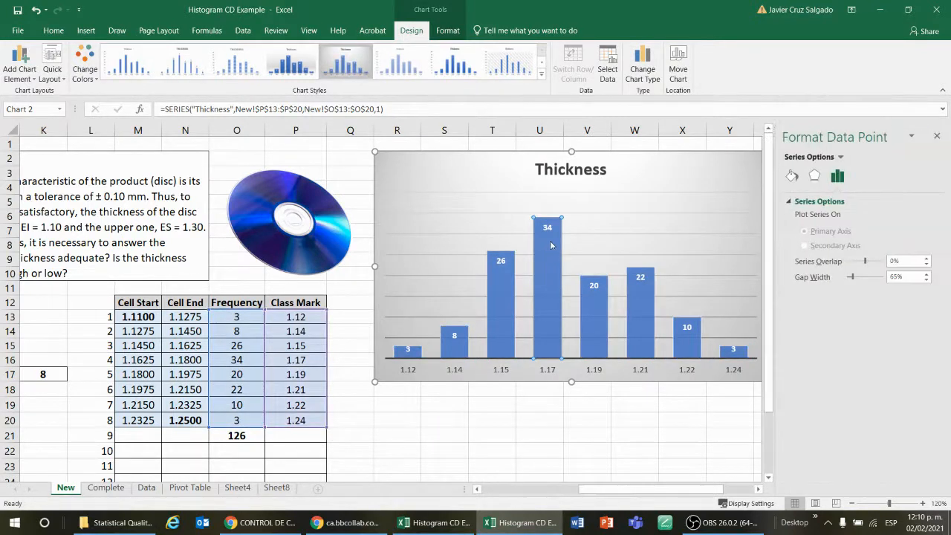
{"action": "mouse_move", "coordinate": [552, 249]}
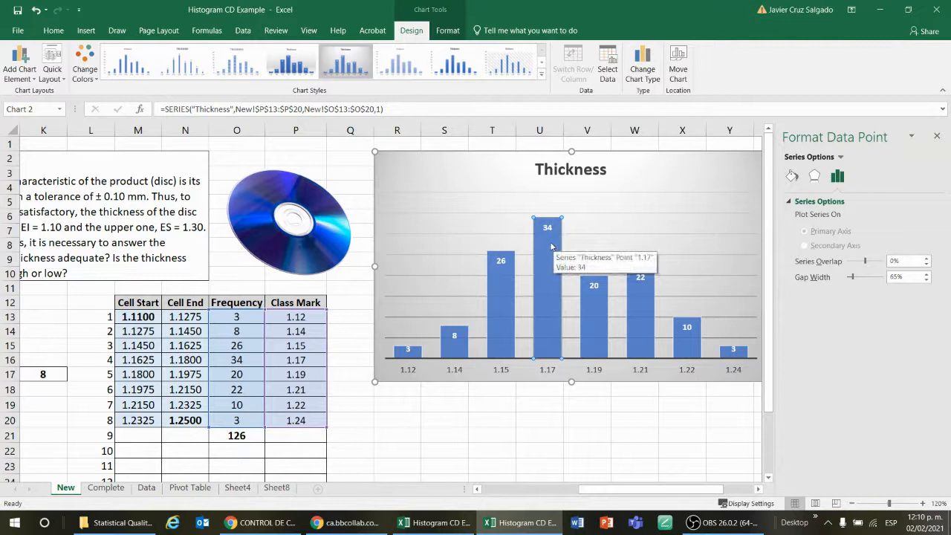
{"action": "left_click", "coordinate": [590, 316]}
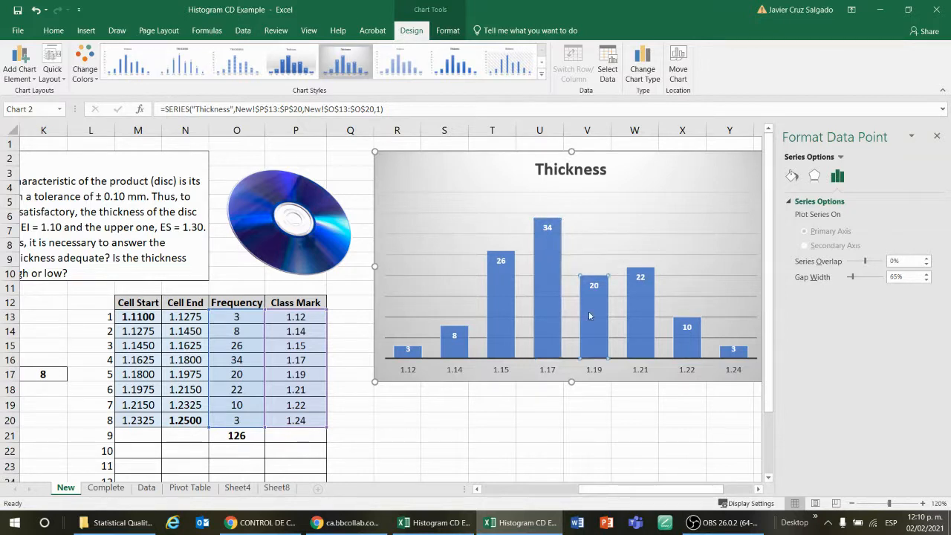
{"action": "left_click", "coordinate": [548, 240]}
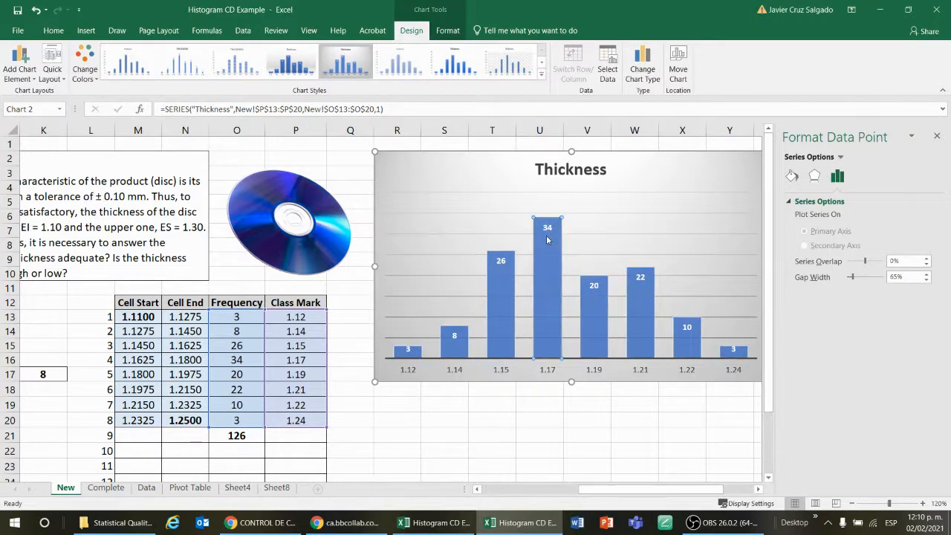
{"action": "left_click", "coordinate": [548, 239]}
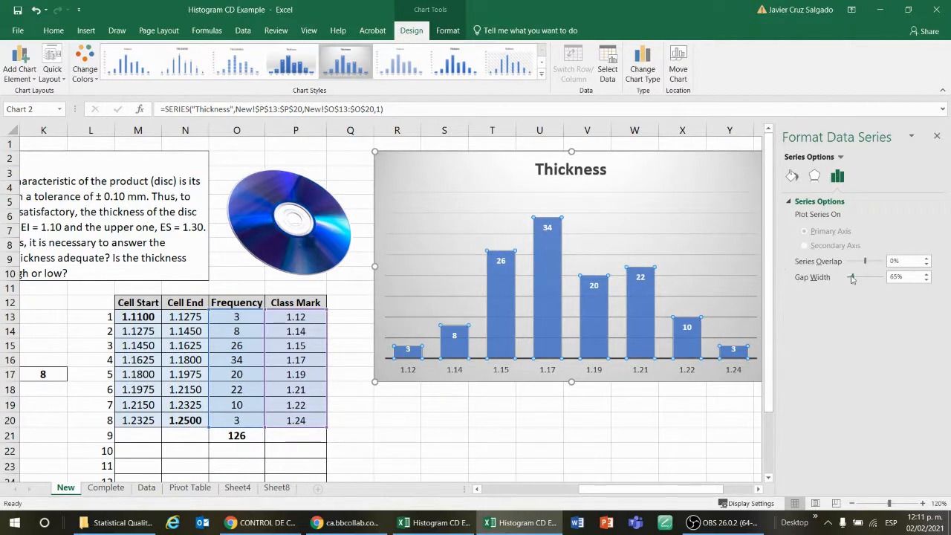
{"action": "left_click_drag", "start_coordinate": [853, 277], "coordinate": [847, 281]}
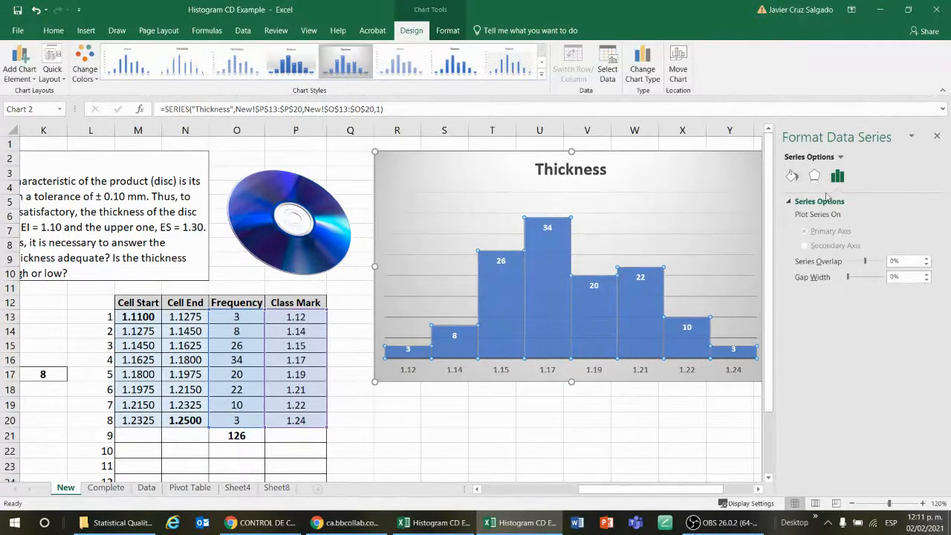
Give the histogram bars a solid black border line and close the format pane
{"action": "left_click", "coordinate": [794, 177]}
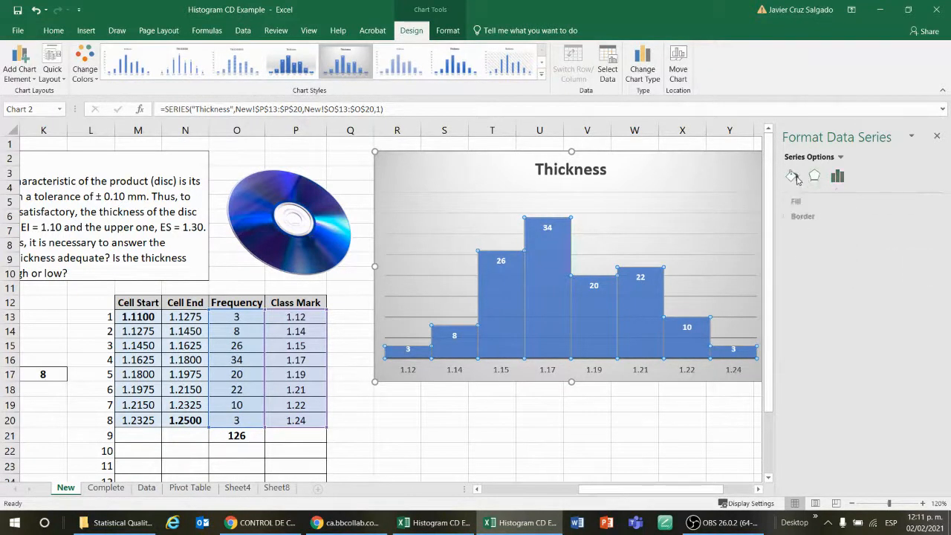
{"action": "left_click", "coordinate": [821, 217]}
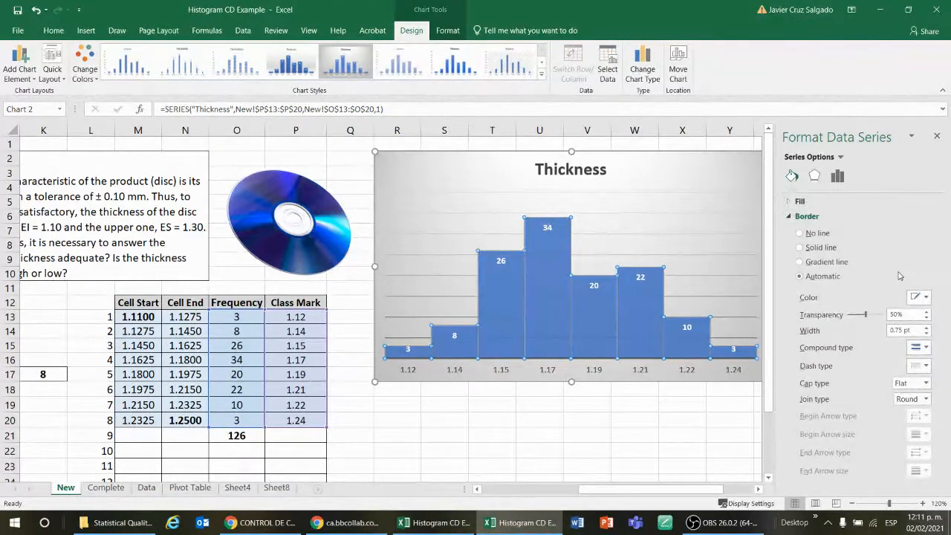
{"action": "left_click", "coordinate": [926, 298]}
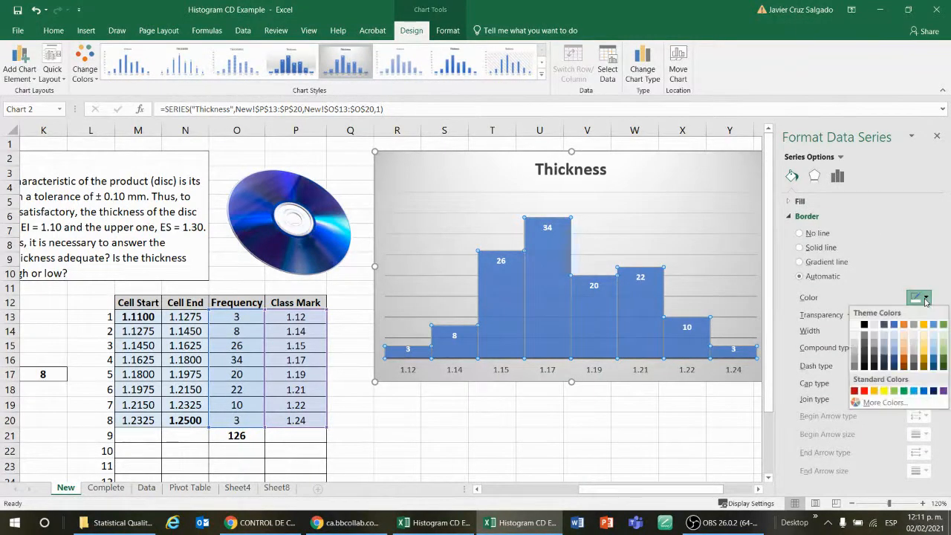
{"action": "left_click", "coordinate": [865, 325]}
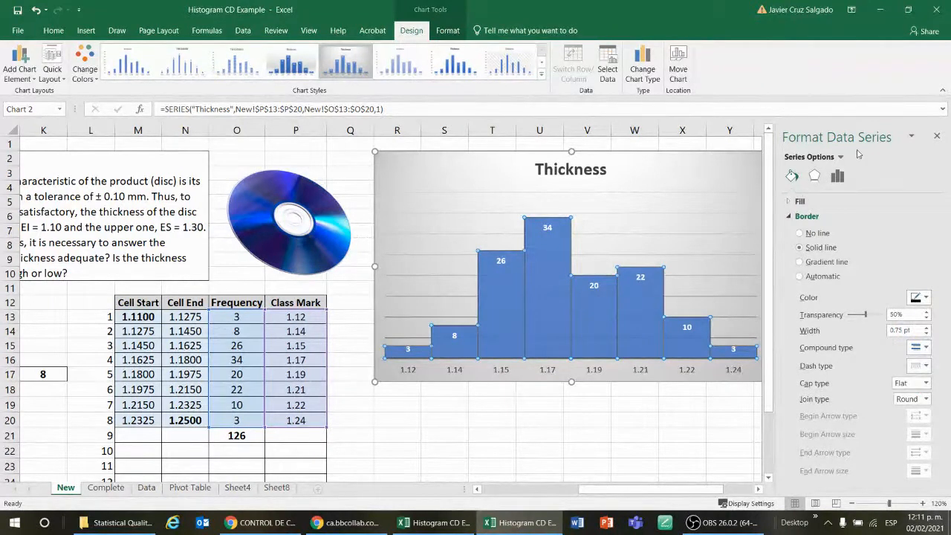
{"action": "left_click", "coordinate": [937, 137]}
{"action": "left_click", "coordinate": [826, 372]}
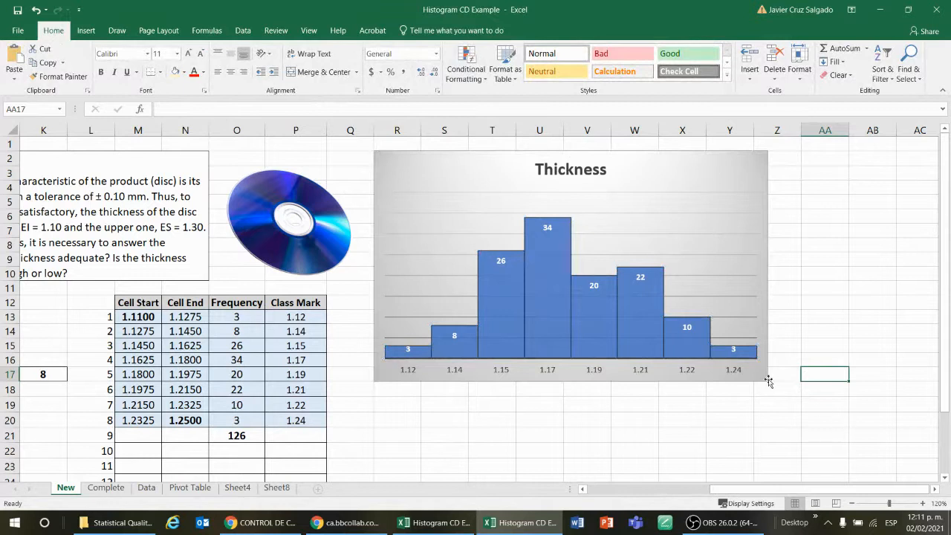
Enlarge the histogram chart wider and taller so it extends to about column AB and row 23
{"action": "left_click_drag", "start_coordinate": [768, 380], "coordinate": [886, 443]}
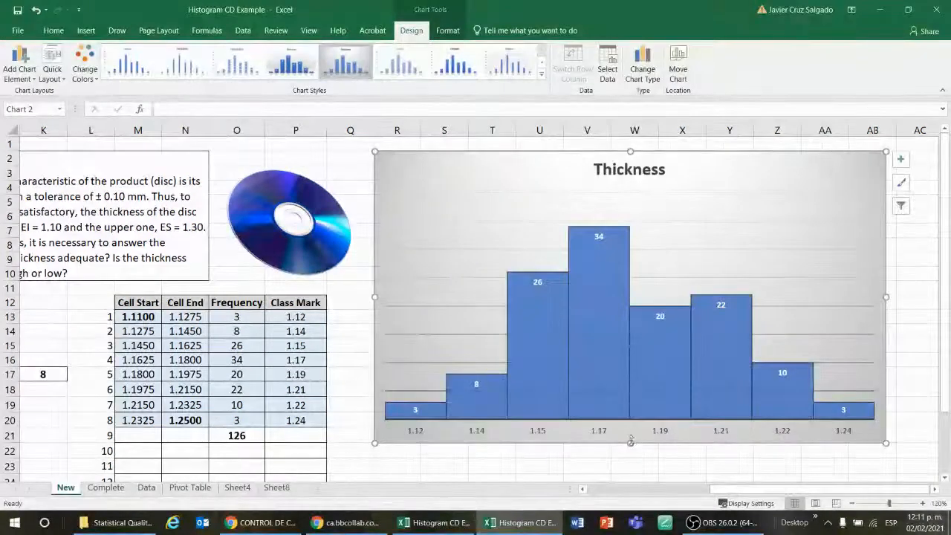
{"action": "left_click_drag", "start_coordinate": [630, 441], "coordinate": [633, 464]}
{"action": "scroll", "coordinate": [913, 333], "scroll_direction": "down", "scroll_amount": 2}
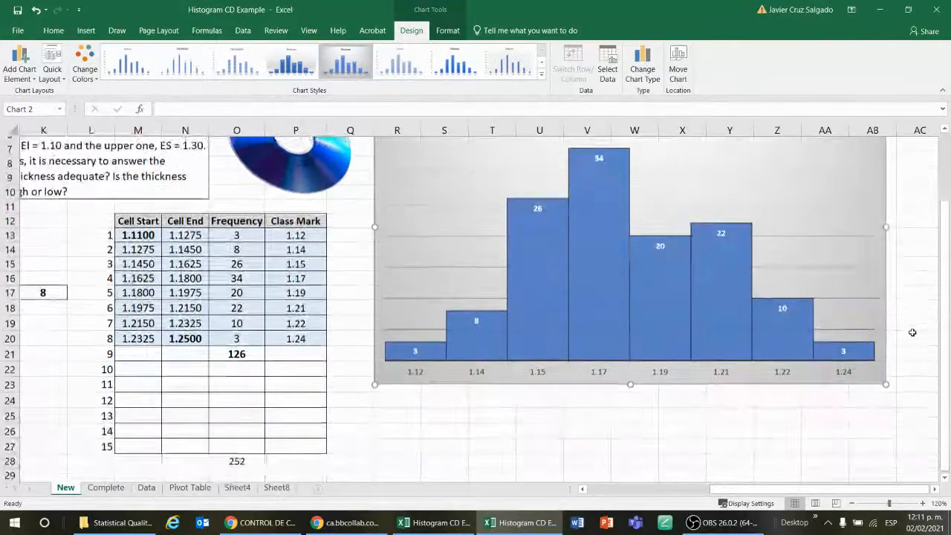
{"action": "scroll", "coordinate": [912, 332], "scroll_direction": "up", "scroll_amount": 1}
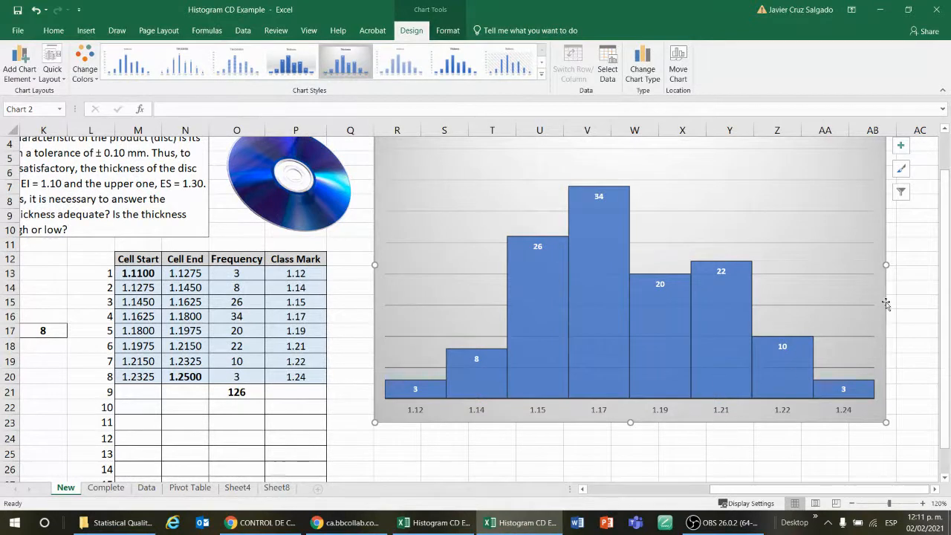
{"action": "scroll", "coordinate": [704, 368], "scroll_direction": "up", "scroll_amount": 1}
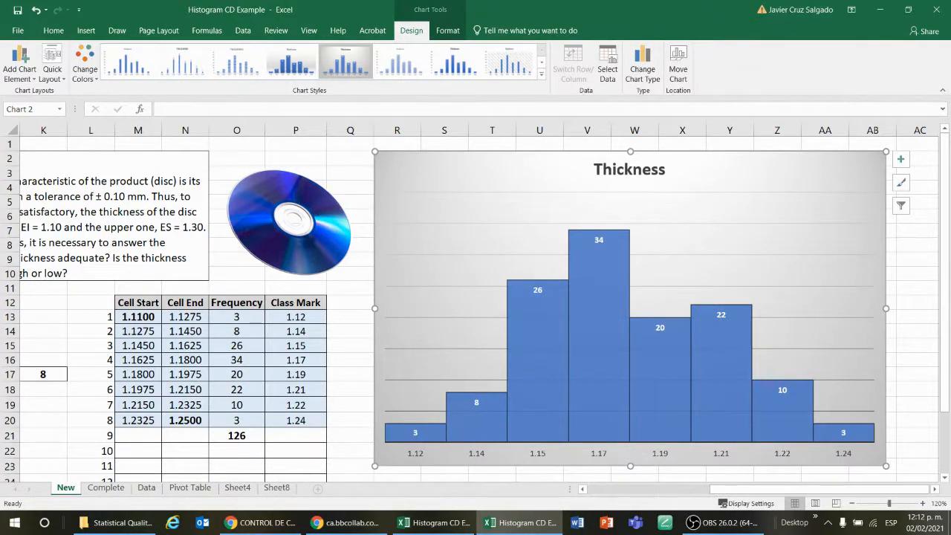
{"action": "key", "text": "alt+Tab"}
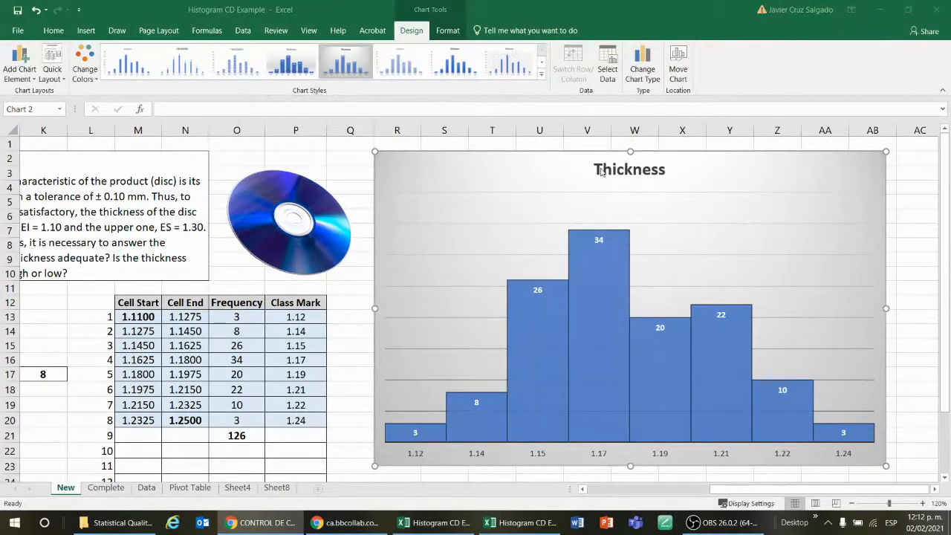
{"action": "left_click", "coordinate": [341, 166]}
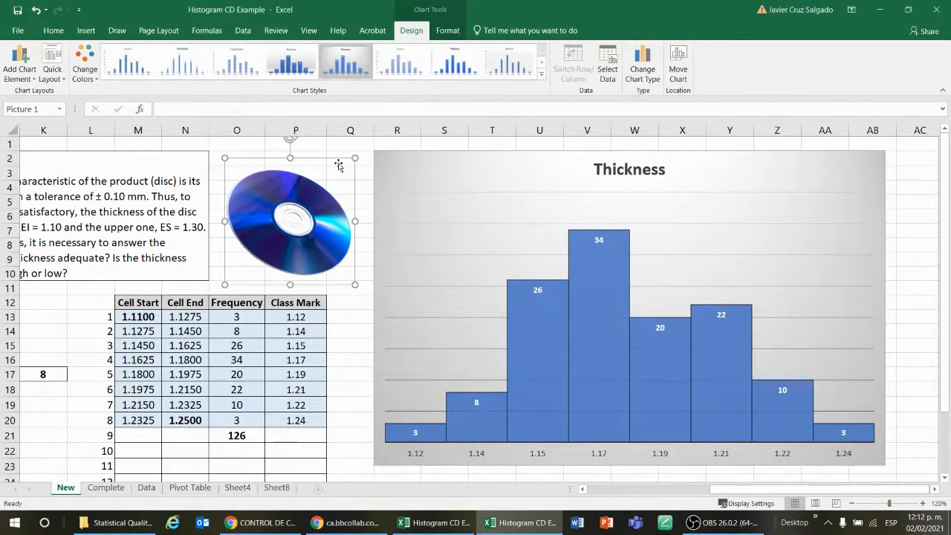
{"action": "left_click", "coordinate": [365, 148]}
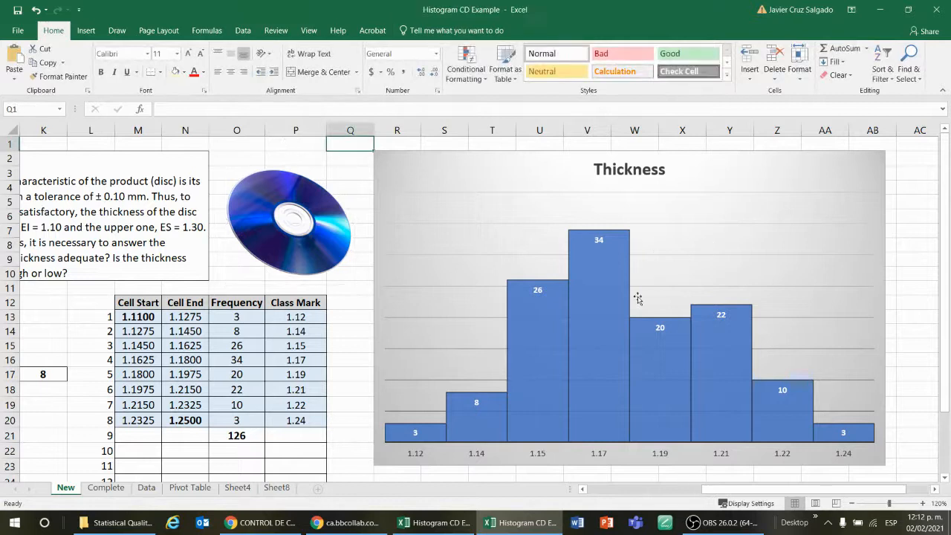
{"action": "scroll", "coordinate": [660, 267], "scroll_direction": "down", "scroll_amount": 1}
{"action": "scroll", "coordinate": [660, 269], "scroll_direction": "up", "scroll_amount": 1}
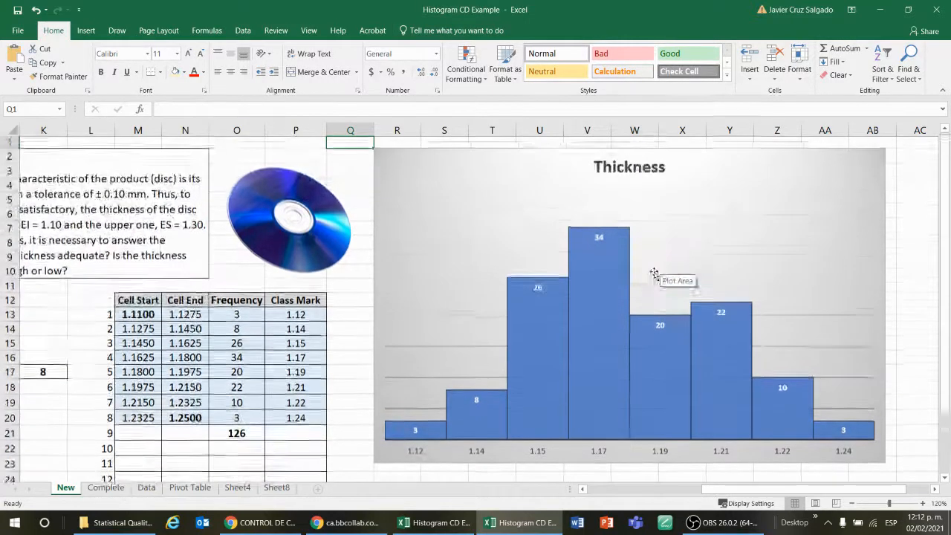
Insert a new blank worksheet into the workbook alongside the existing sheets
{"action": "left_click", "coordinate": [276, 487]}
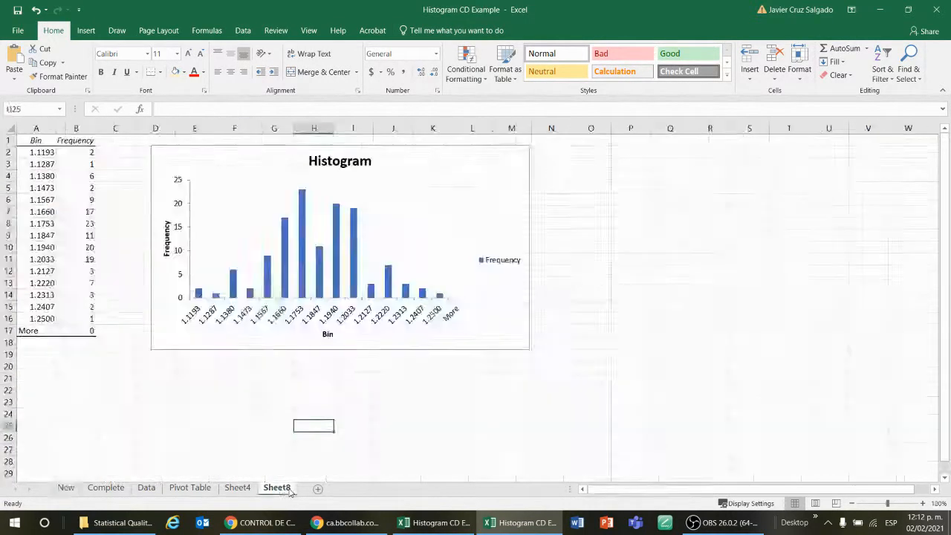
{"action": "left_click", "coordinate": [69, 488]}
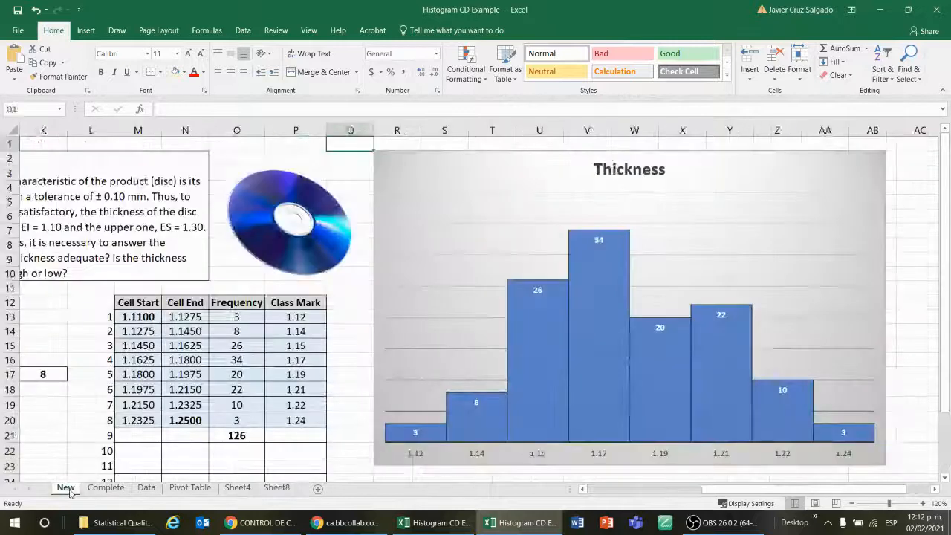
{"action": "left_click", "coordinate": [318, 490]}
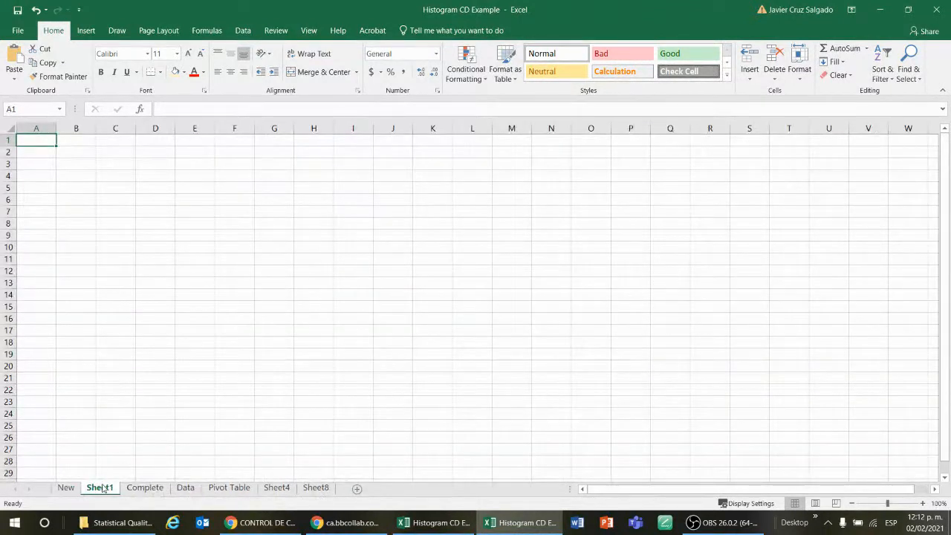
{"action": "left_click", "coordinate": [66, 488]}
{"action": "left_click", "coordinate": [316, 488]}
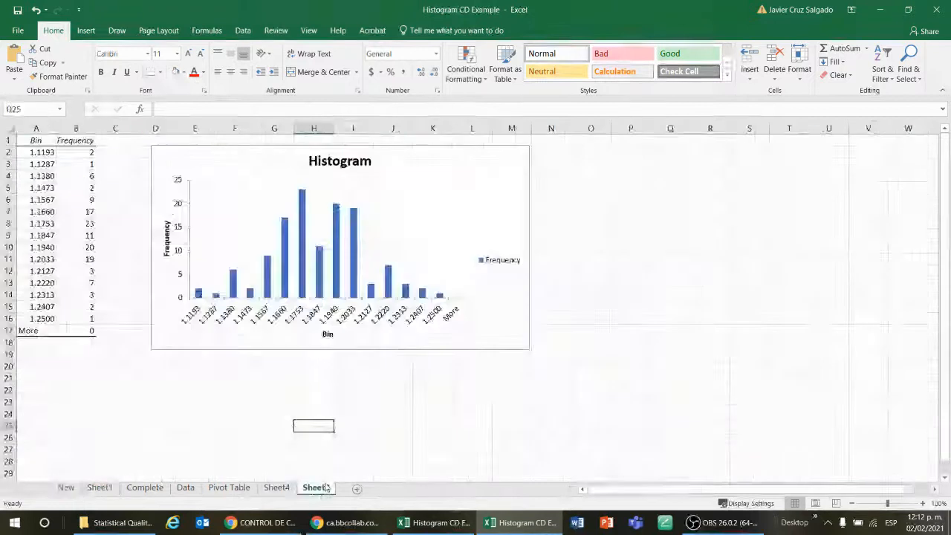
{"action": "left_click", "coordinate": [100, 488]}
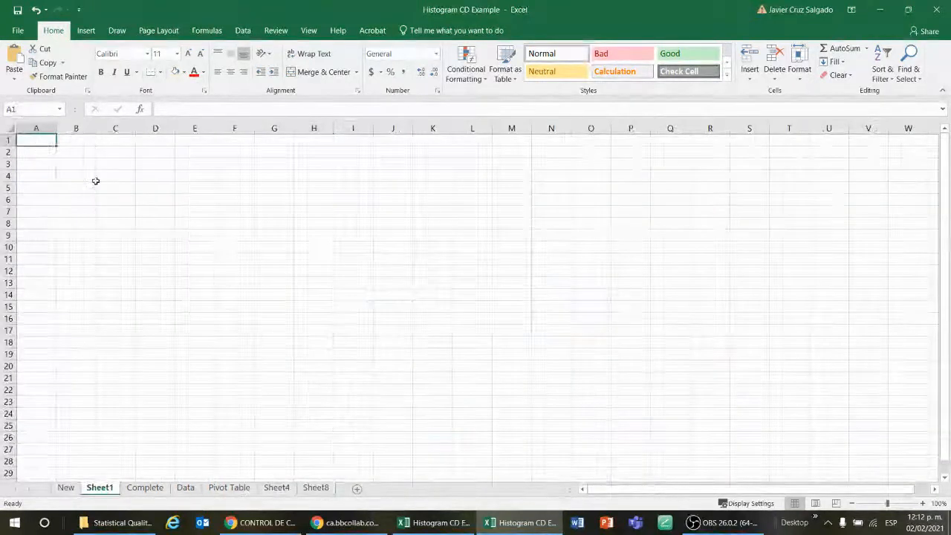
{"action": "left_click", "coordinate": [66, 488]}
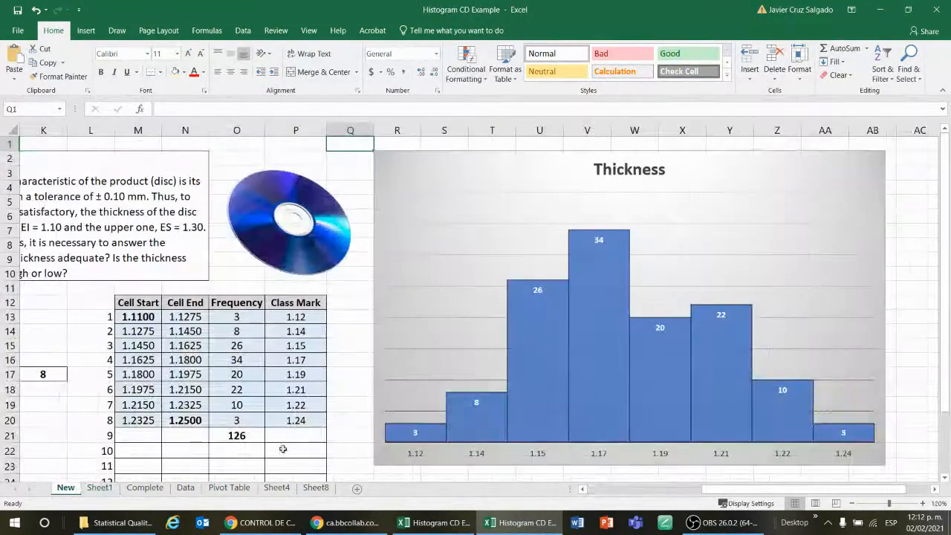
Open the Data Analysis tools from the New sheet and choose the Histogram tool
{"action": "left_click_drag", "start_coordinate": [732, 490], "coordinate": [617, 490]}
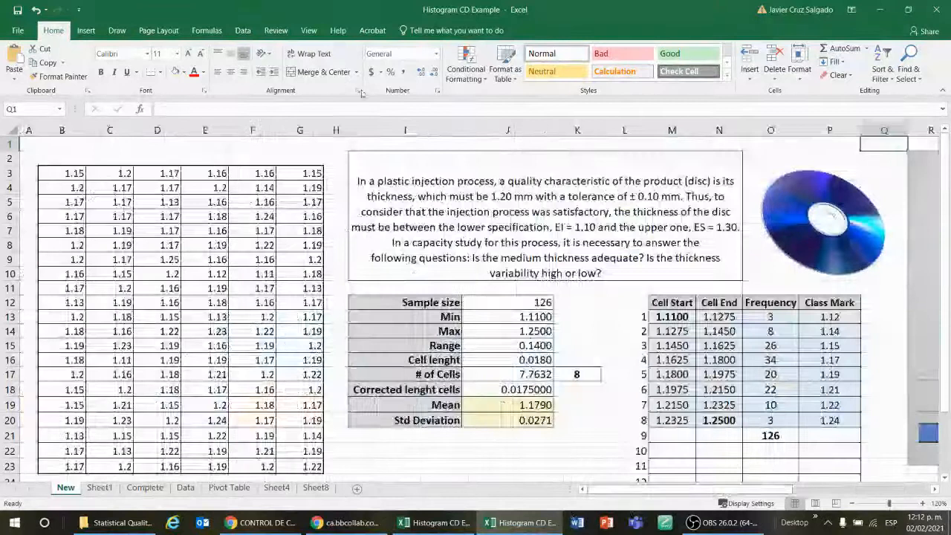
{"action": "left_click", "coordinate": [243, 31]}
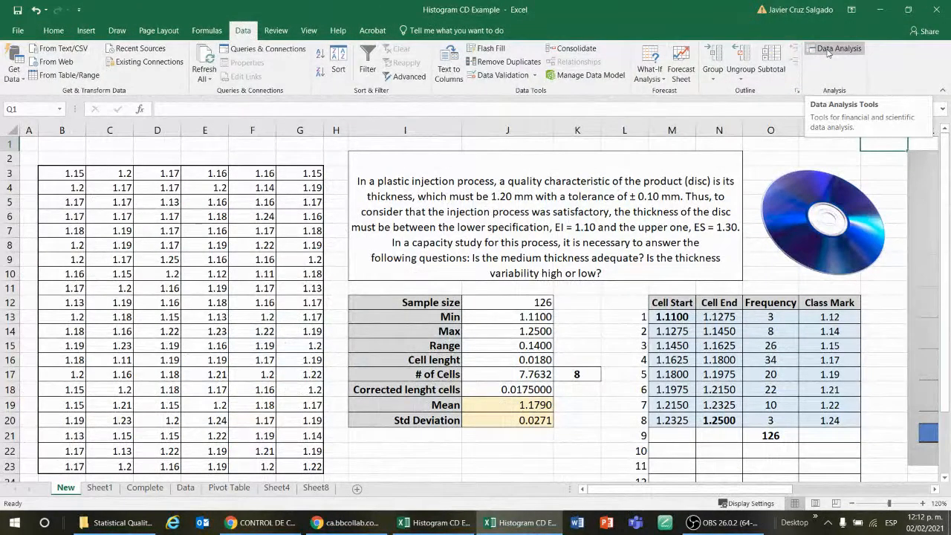
{"action": "left_click", "coordinate": [100, 489]}
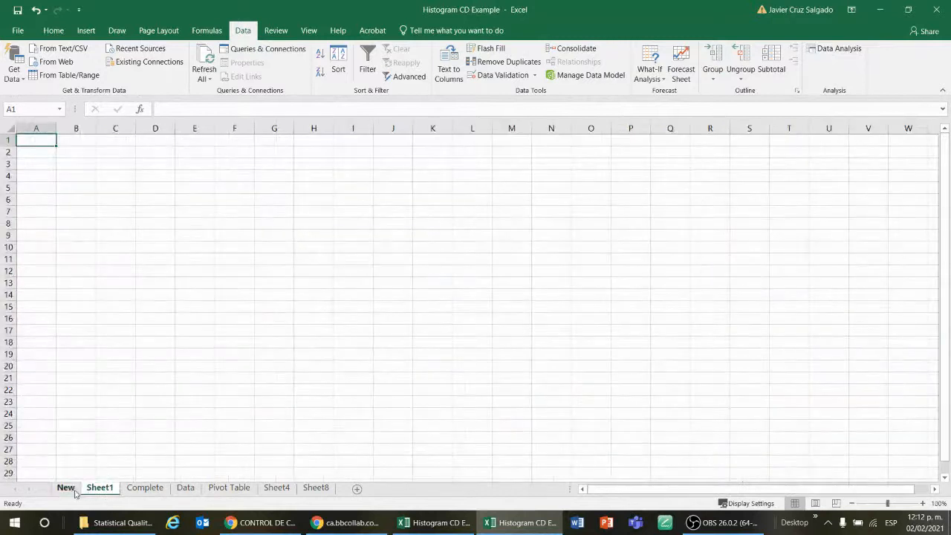
{"action": "left_click", "coordinate": [74, 490]}
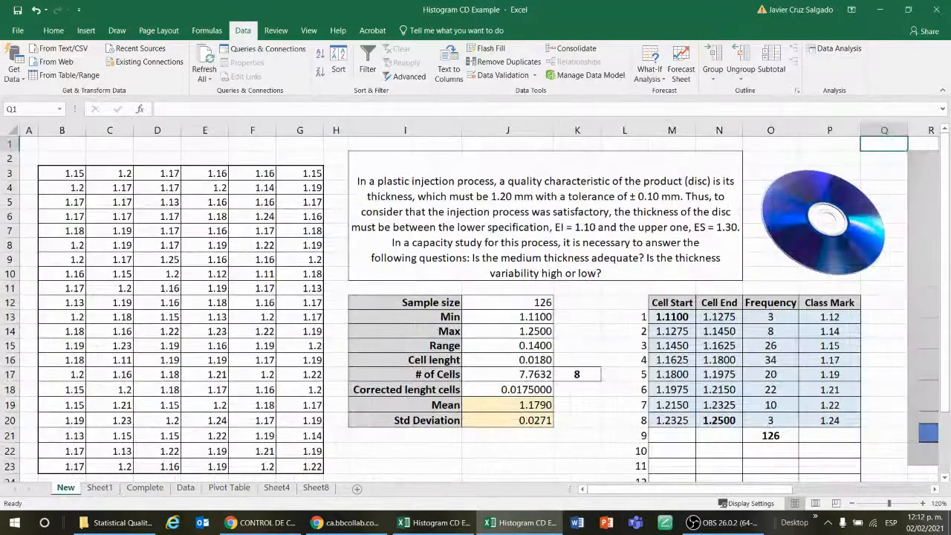
{"action": "left_click", "coordinate": [843, 49]}
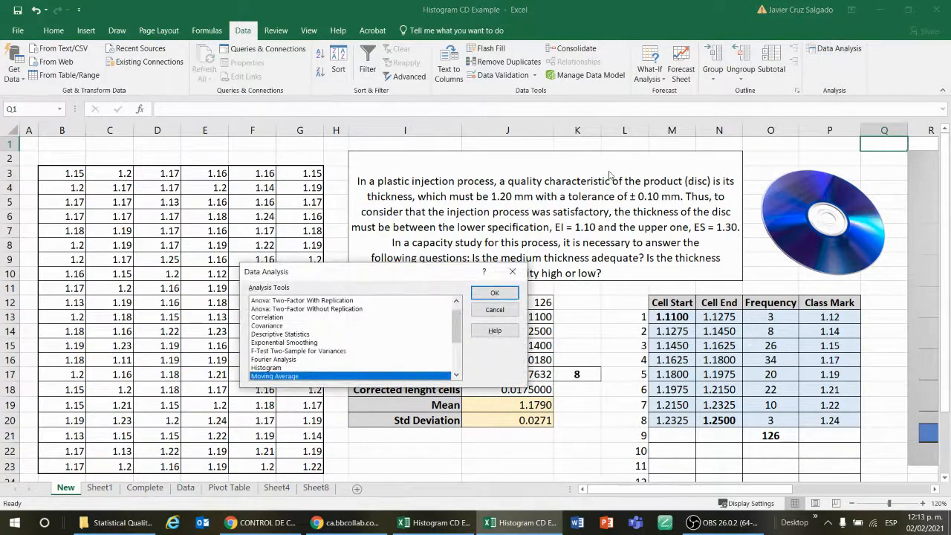
{"action": "key", "text": "super+plus"}
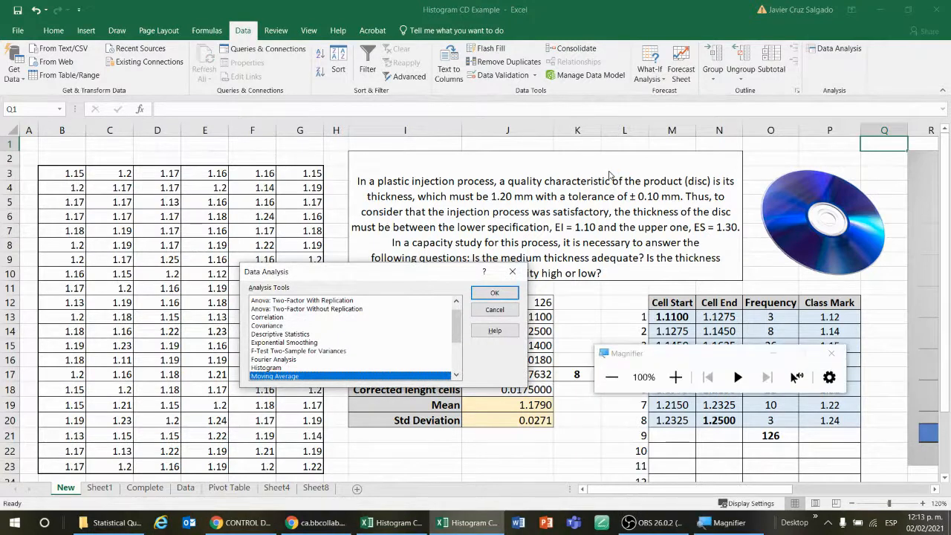
{"action": "key", "text": "super+plus"}
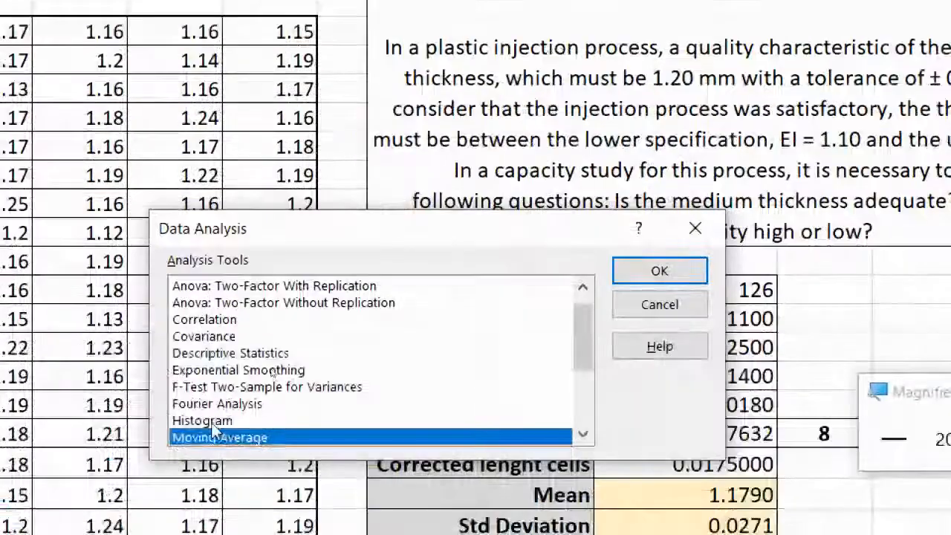
{"action": "left_click", "coordinate": [134, 436]}
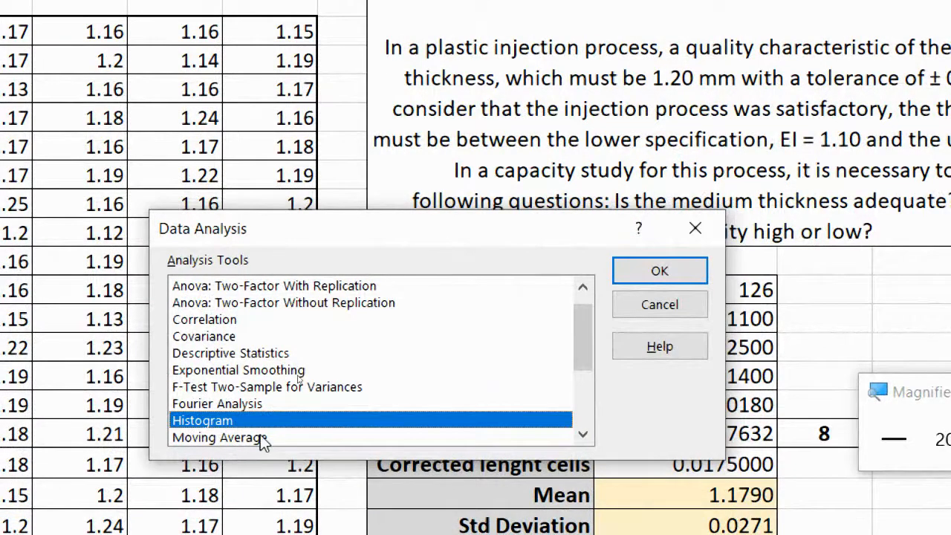
{"action": "left_click", "coordinate": [680, 273]}
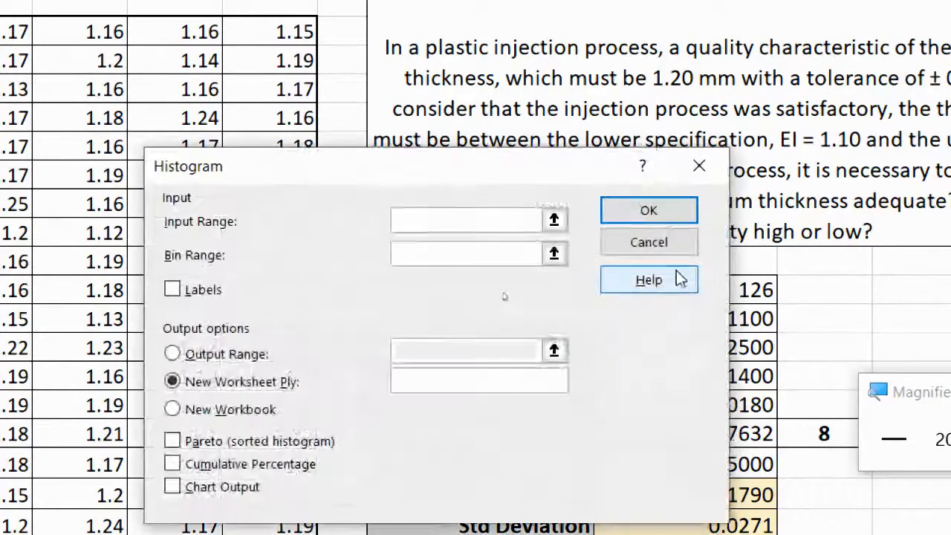
Set the histogram input range to the thickness data B3:G23
{"action": "left_click", "coordinate": [553, 221]}
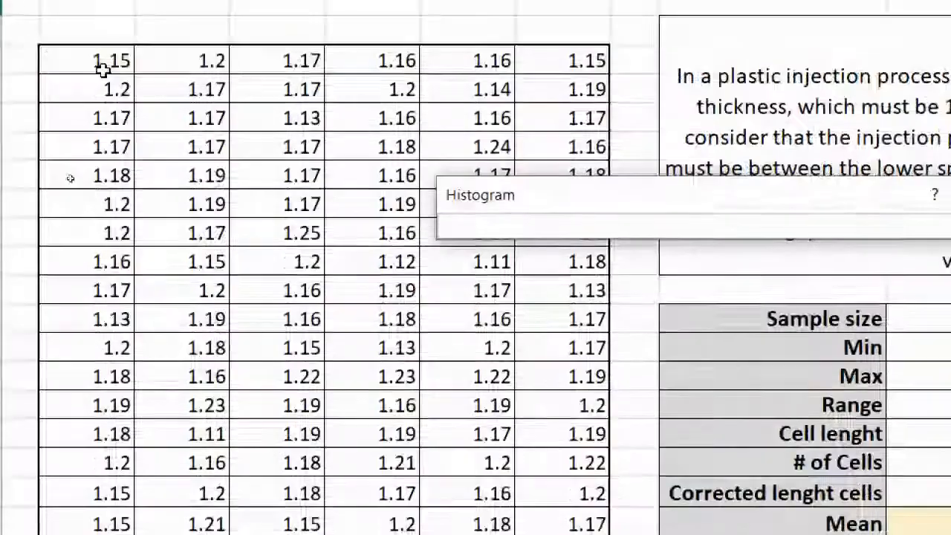
{"action": "left_click", "coordinate": [104, 62]}
{"action": "key", "text": "shift+Right"}
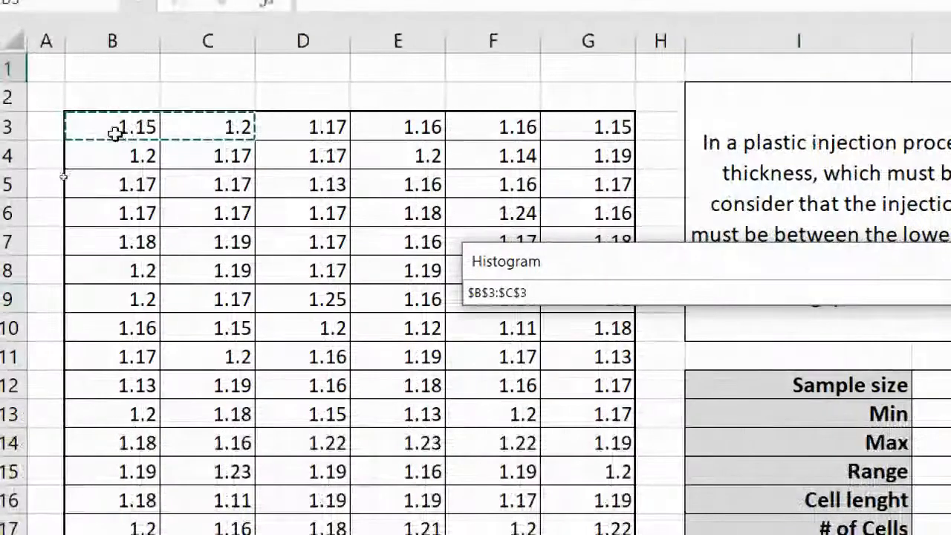
{"action": "left_click_drag", "start_coordinate": [115, 133], "coordinate": [612, 506]}
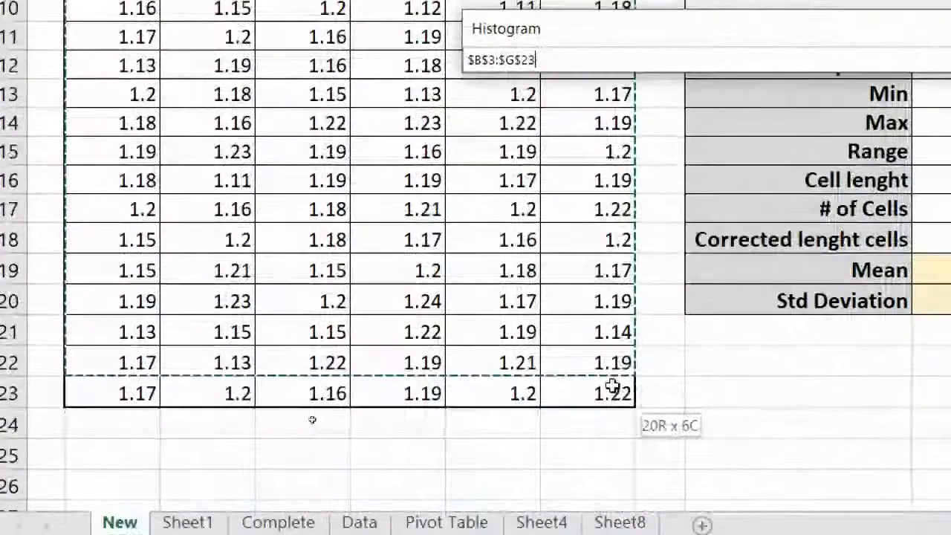
{"action": "left_click_drag", "start_coordinate": [612, 387], "coordinate": [611, 399]}
{"action": "key", "text": "Return"}
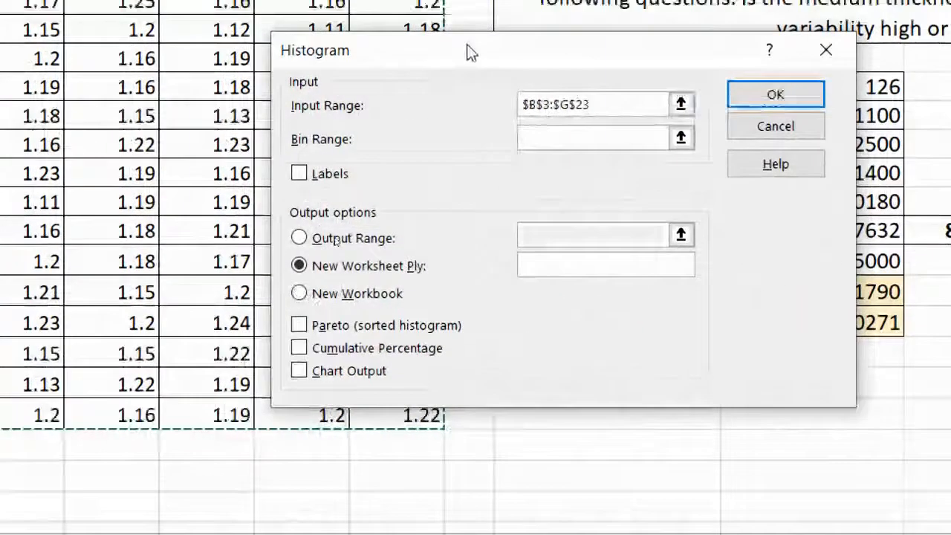
Set the histogram bin range to the Cell End values N13:N20
{"action": "left_click_drag", "start_coordinate": [467, 28], "coordinate": [272, 115]}
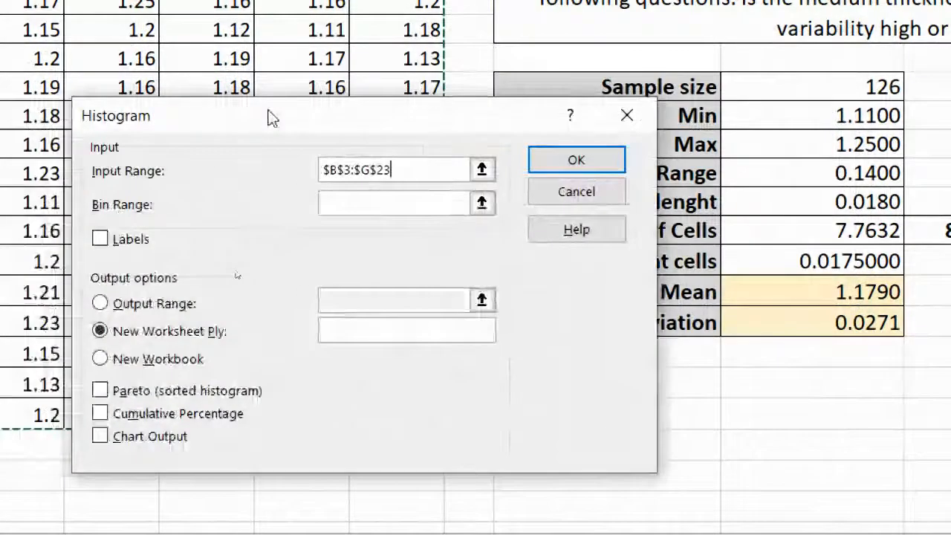
{"action": "left_click", "coordinate": [482, 204]}
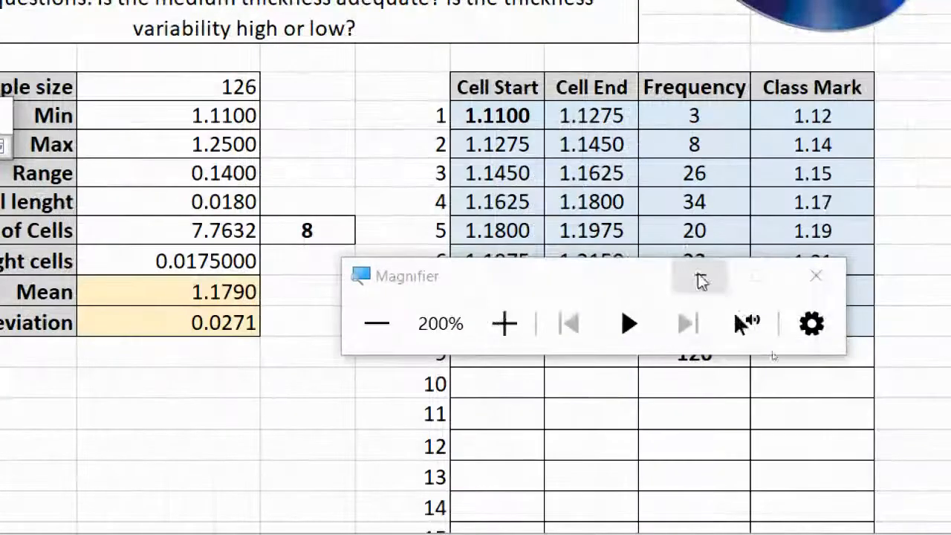
{"action": "left_click", "coordinate": [700, 280]}
{"action": "left_click_drag", "start_coordinate": [586, 116], "coordinate": [615, 321]}
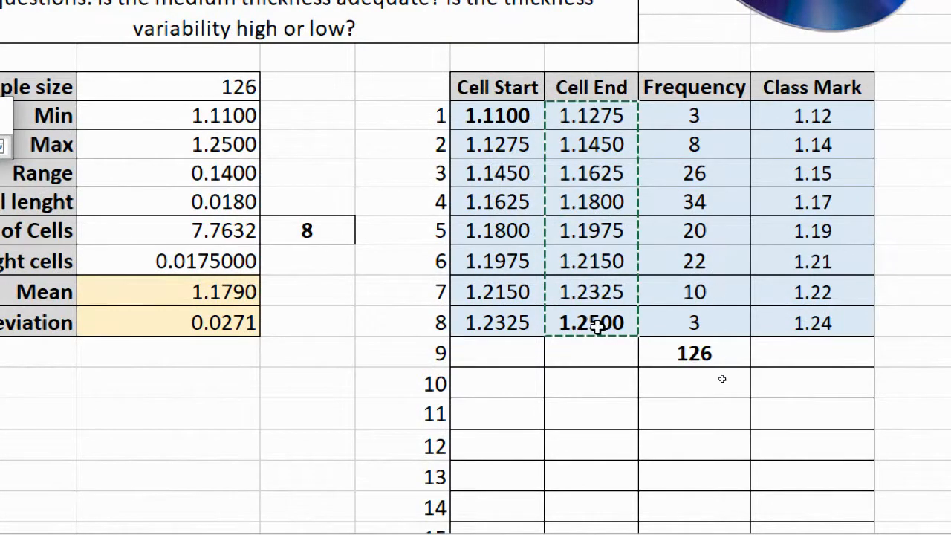
{"action": "key", "text": "Return"}
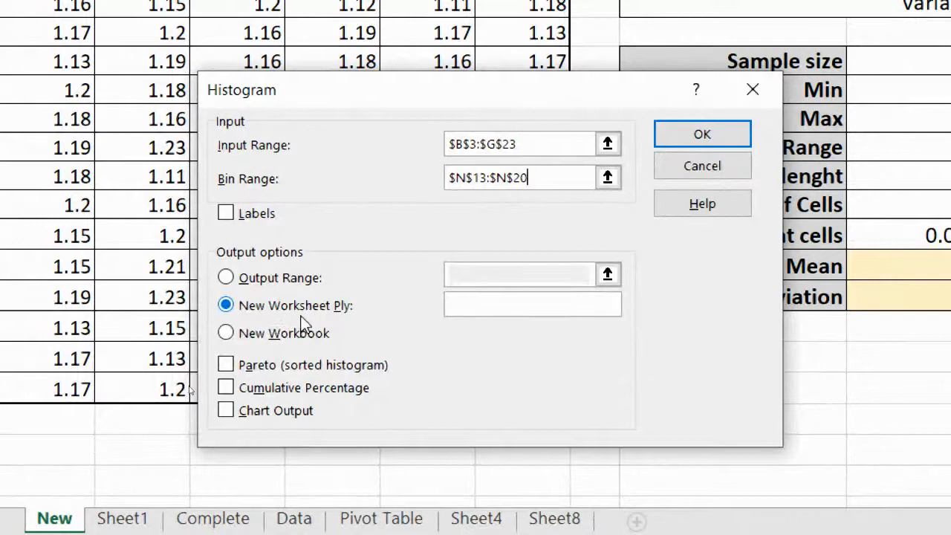
Send the histogram output to cell R29 with Chart Output enabled and run the analysis
{"action": "left_click", "coordinate": [229, 280]}
{"action": "left_click", "coordinate": [602, 269]}
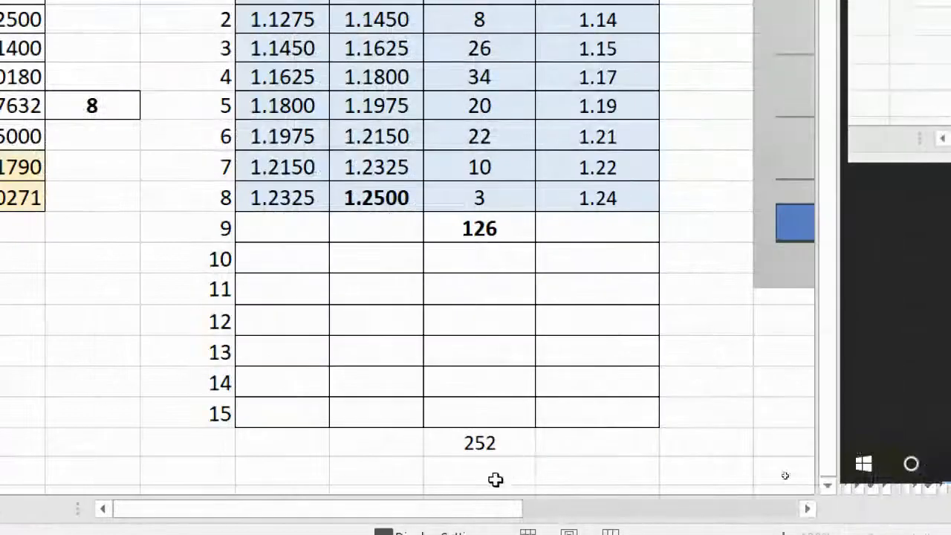
{"action": "left_click", "coordinate": [828, 487]}
{"action": "left_click", "coordinate": [827, 487]}
{"action": "left_click", "coordinate": [827, 488]}
{"action": "left_click", "coordinate": [827, 488]}
{"action": "left_click", "coordinate": [827, 487]}
{"action": "left_click", "coordinate": [828, 487]}
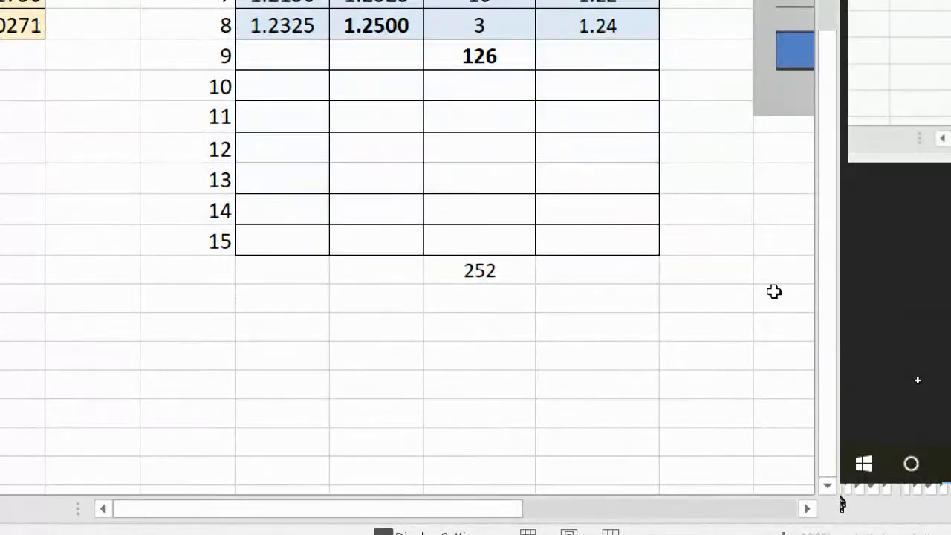
{"action": "left_click", "coordinate": [774, 292]}
{"action": "key", "text": "ctrl+c"}
{"action": "left_click", "coordinate": [807, 508]}
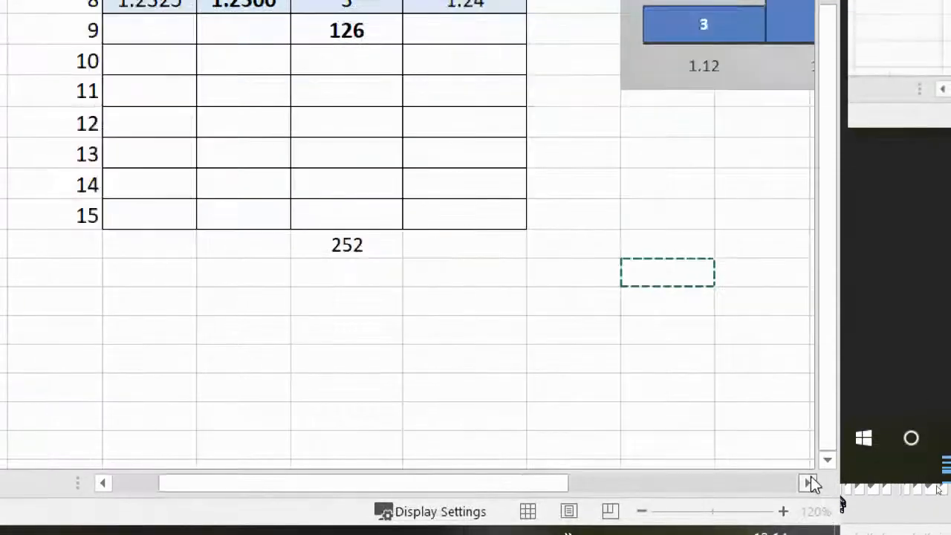
{"action": "left_click", "coordinate": [809, 484]}
{"action": "left_click", "coordinate": [809, 483]}
{"action": "left_click", "coordinate": [810, 483]}
{"action": "left_click", "coordinate": [809, 483]}
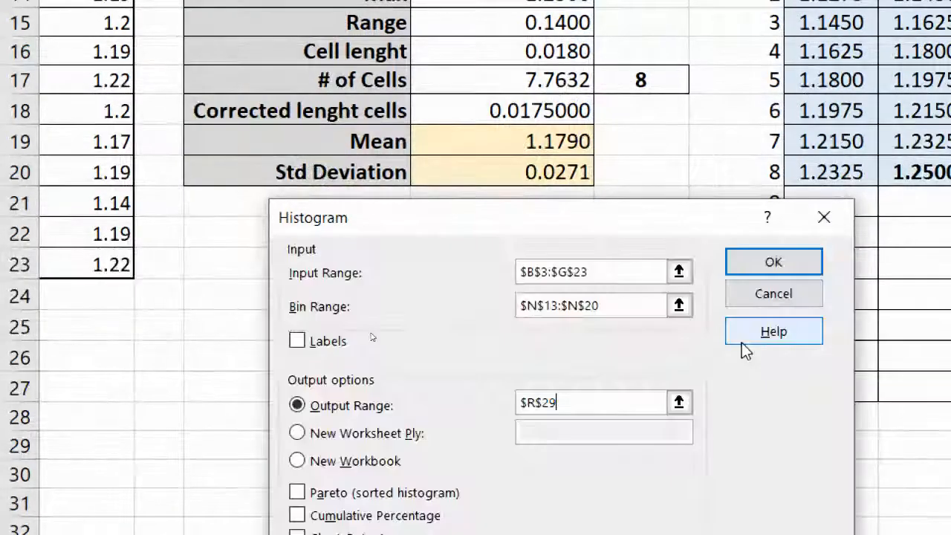
{"action": "key", "text": "Return"}
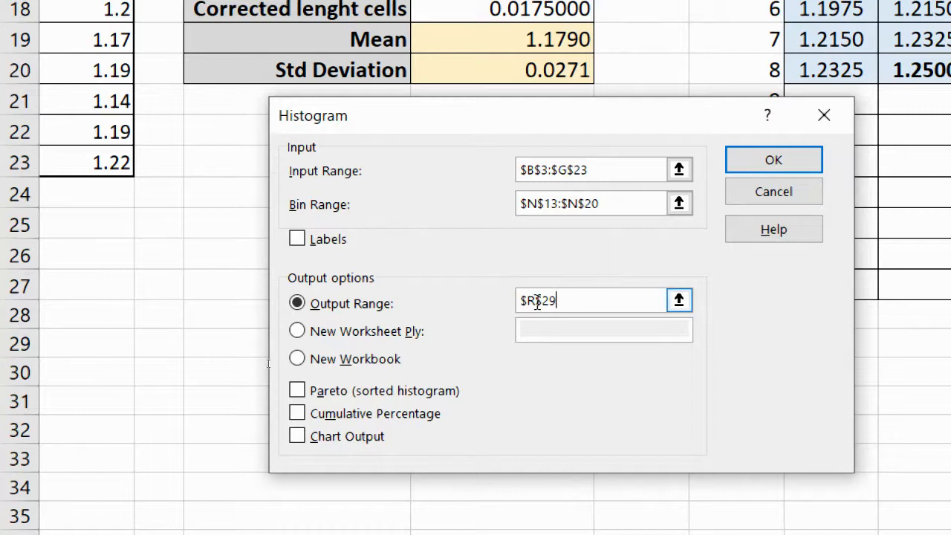
{"action": "left_click", "coordinate": [297, 437]}
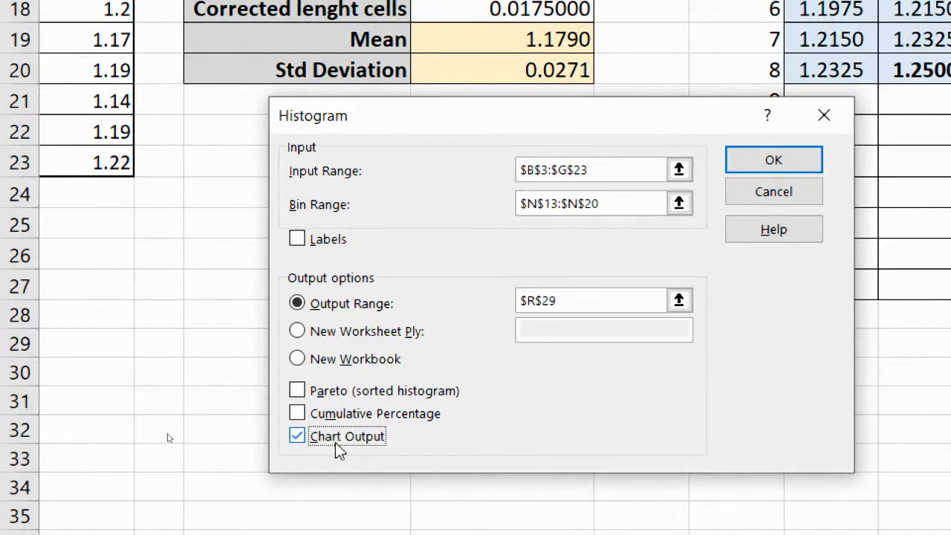
{"action": "left_click", "coordinate": [743, 160]}
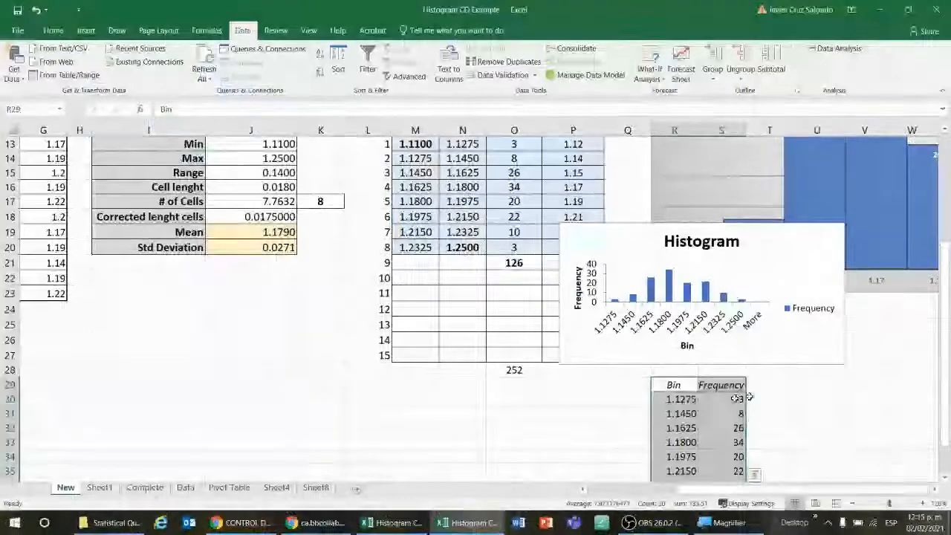
Move the generated histogram chart beside the Bin/Frequency output and enlarge it to about column AD and row 40
{"action": "left_click", "coordinate": [935, 494]}
{"action": "left_click", "coordinate": [935, 494]}
{"action": "left_click", "coordinate": [934, 493]}
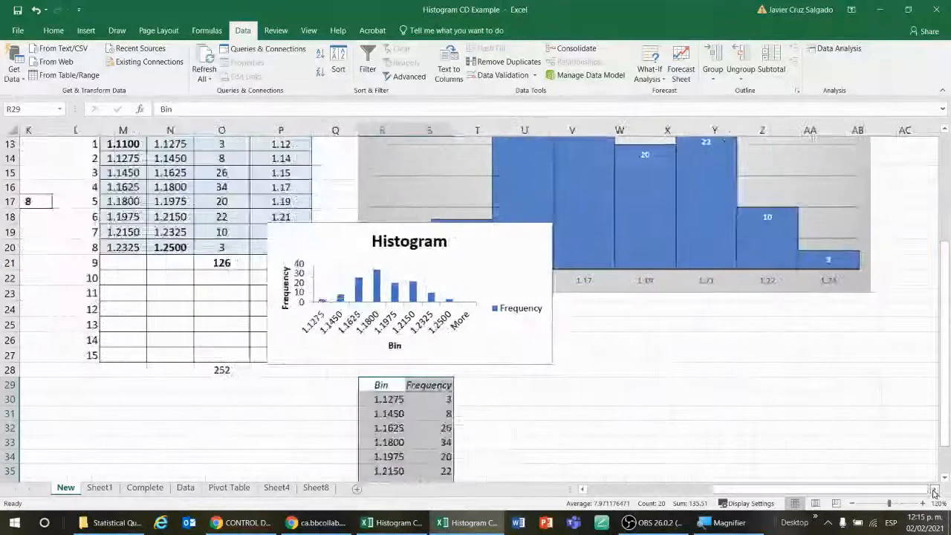
{"action": "left_click", "coordinate": [491, 413]}
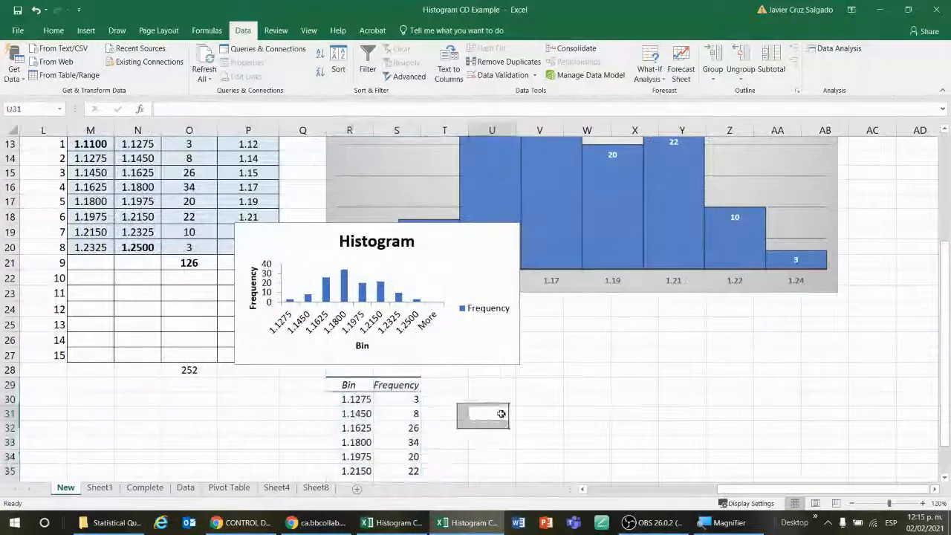
{"action": "left_click", "coordinate": [368, 386]}
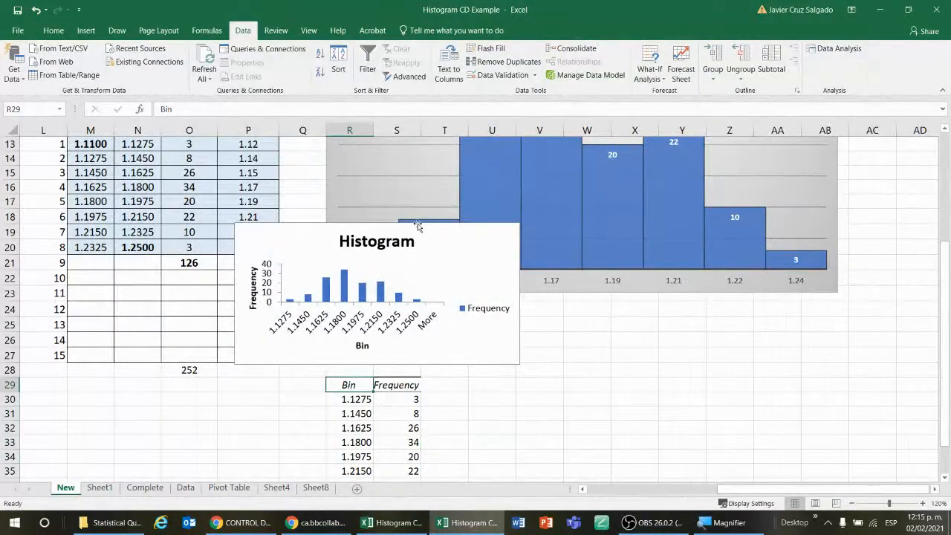
{"action": "left_click_drag", "start_coordinate": [418, 226], "coordinate": [650, 300]}
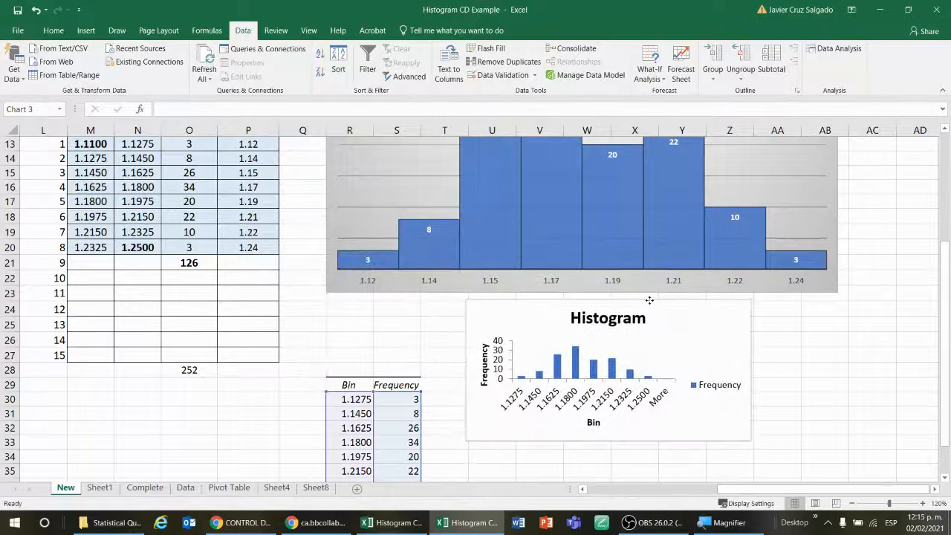
{"action": "scroll", "coordinate": [847, 399], "scroll_direction": "down", "scroll_amount": 2}
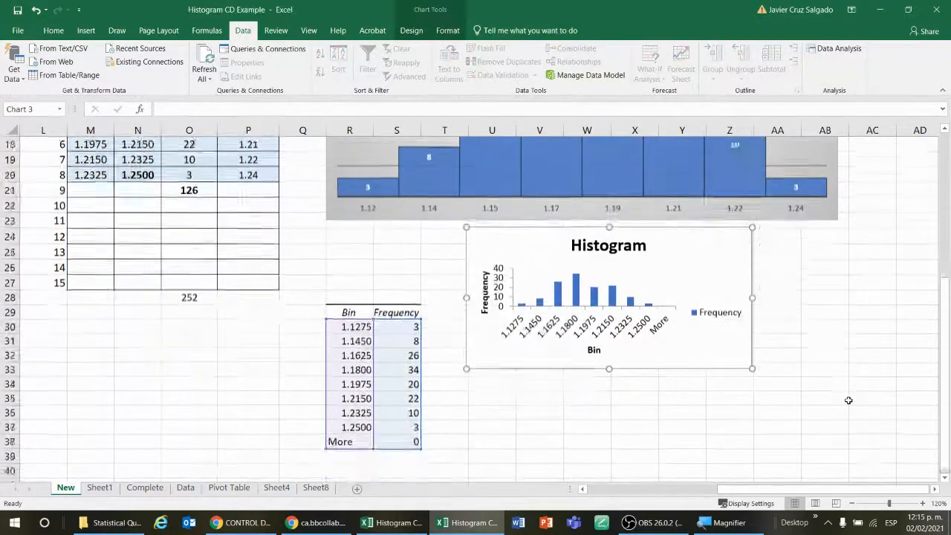
{"action": "left_click_drag", "start_coordinate": [752, 354], "coordinate": [917, 470]}
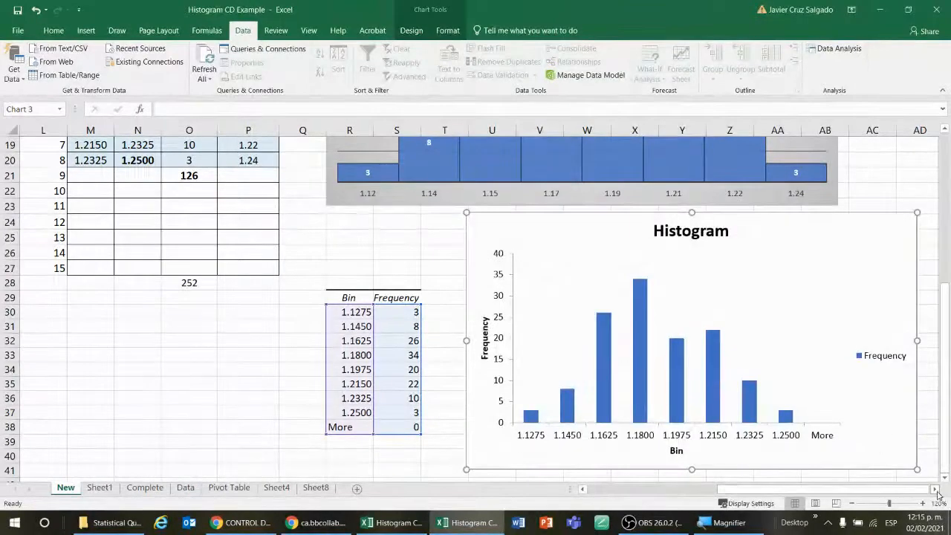
Remove the gridlines from the generated histogram chart
{"action": "left_click", "coordinate": [934, 490]}
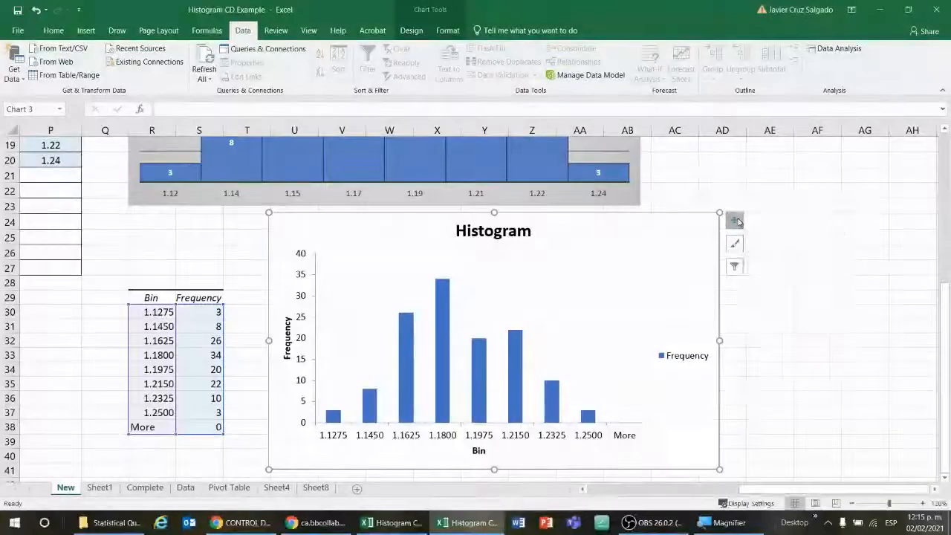
{"action": "left_click", "coordinate": [734, 221]}
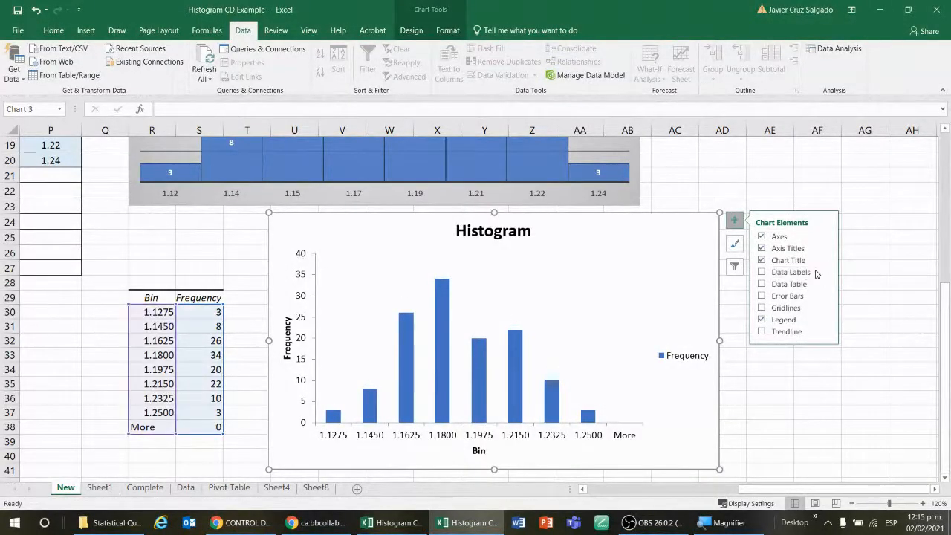
{"action": "left_click", "coordinate": [761, 308]}
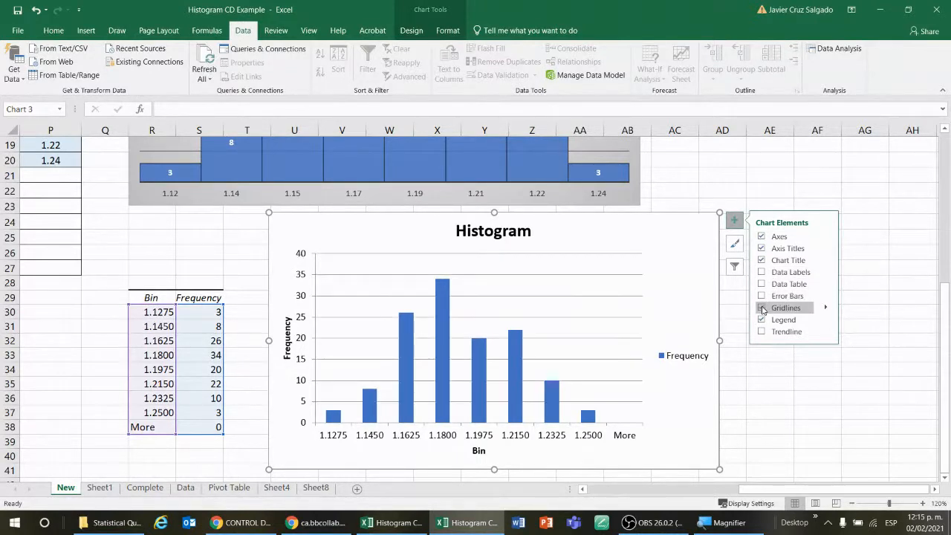
{"action": "left_click", "coordinate": [761, 308]}
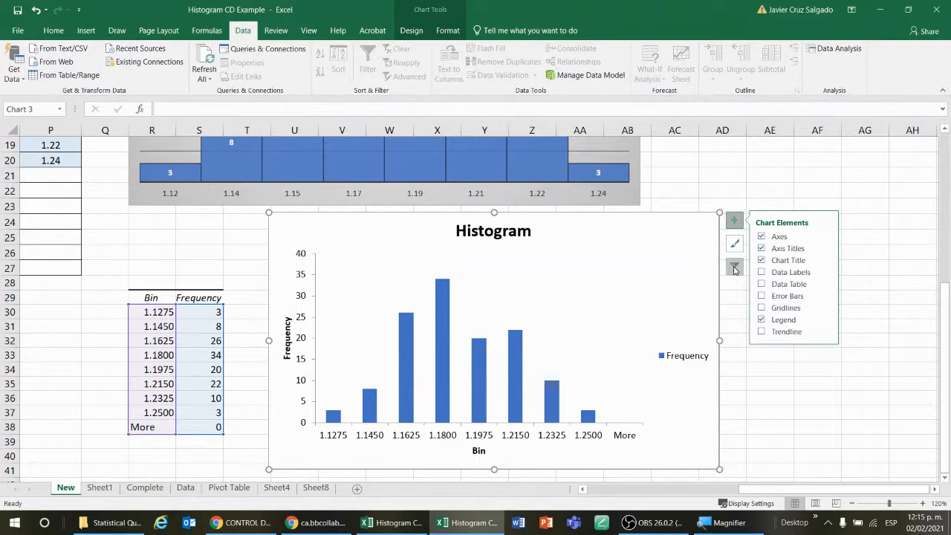
Filter the More category out of the generated histogram chart
{"action": "left_click", "coordinate": [734, 246]}
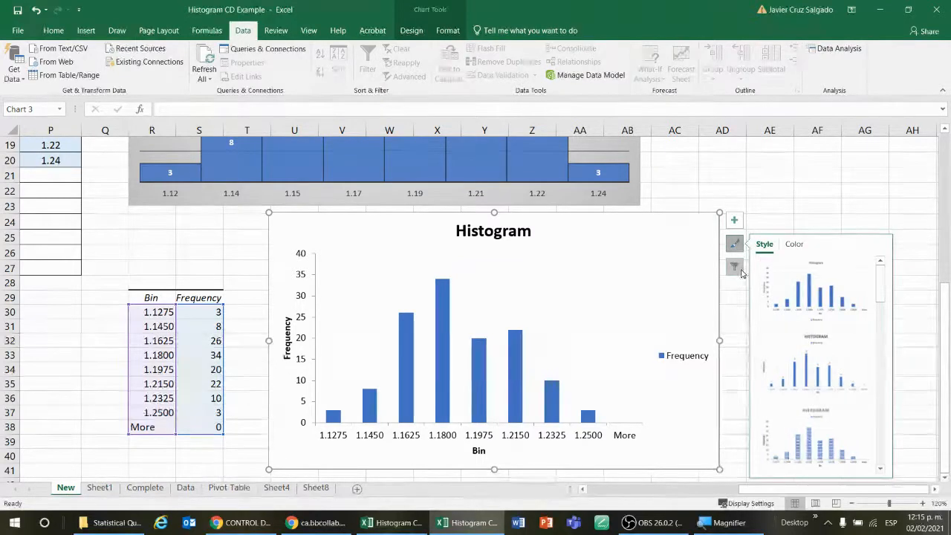
{"action": "left_click", "coordinate": [736, 268]}
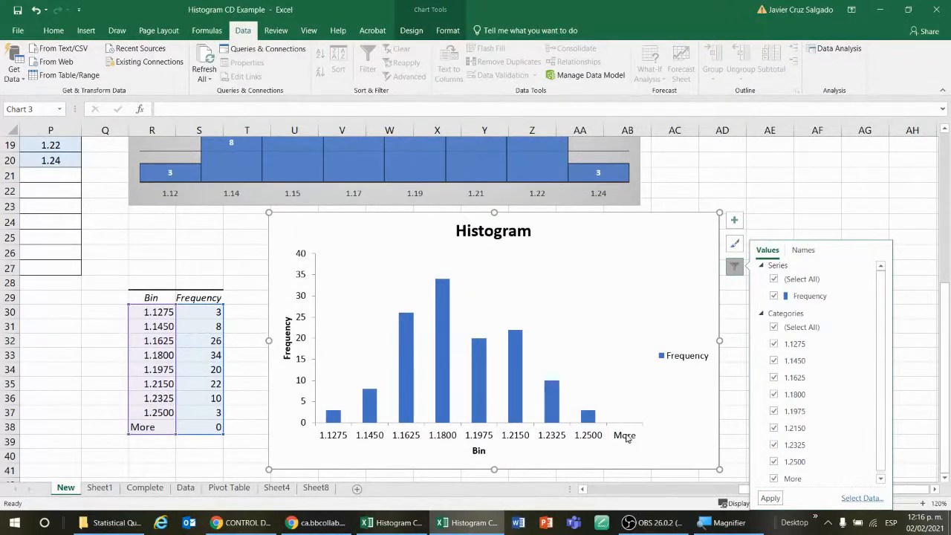
{"action": "left_click", "coordinate": [774, 478]}
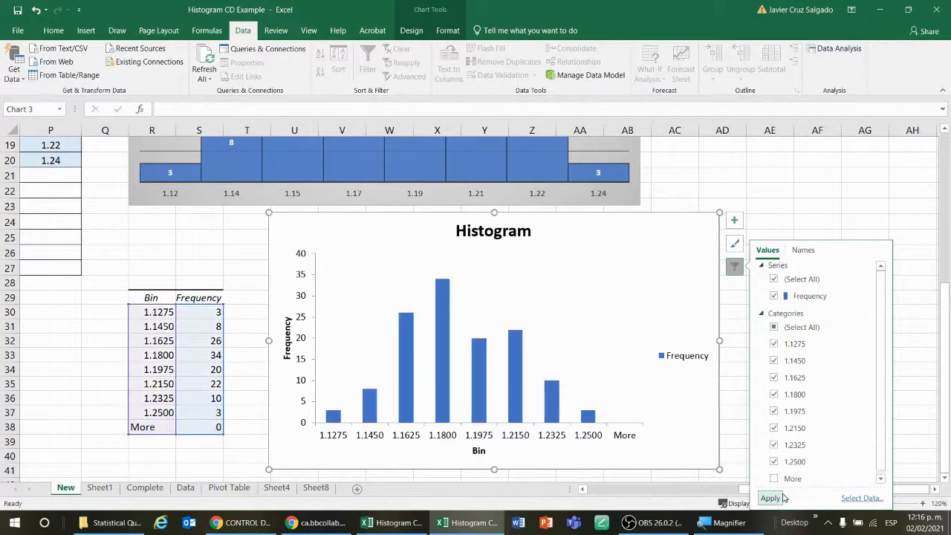
{"action": "left_click", "coordinate": [773, 499]}
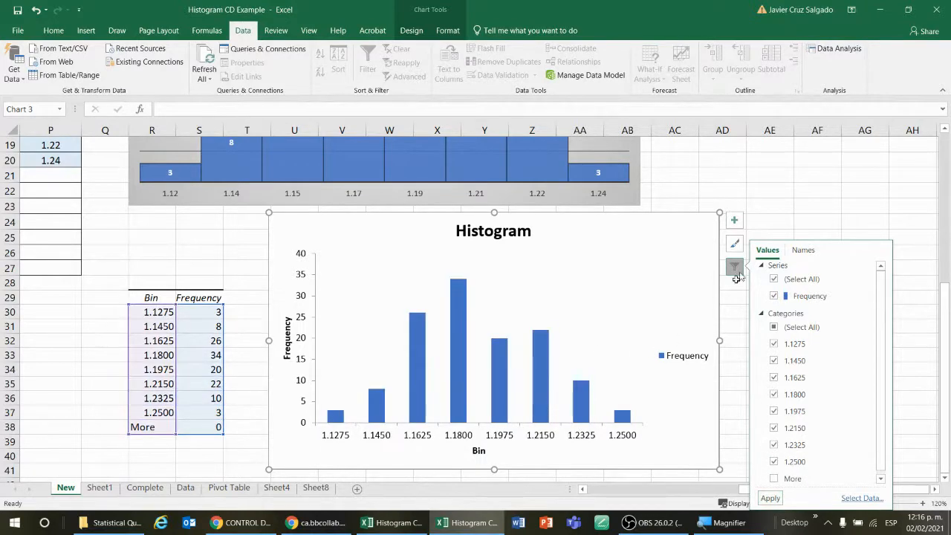
{"action": "left_click", "coordinate": [792, 209]}
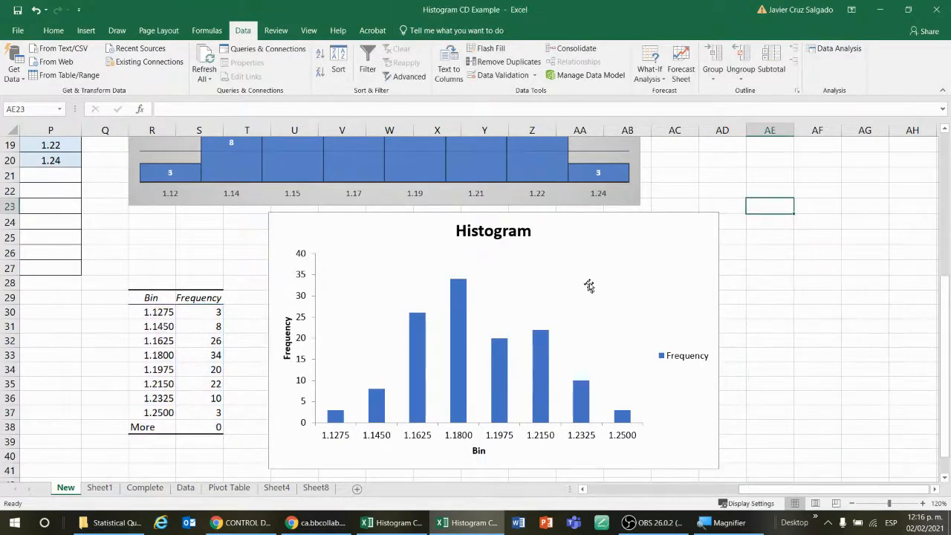
Set the gap width of the generated chart's bars to 0%
{"action": "left_click", "coordinate": [606, 272]}
{"action": "left_click_drag", "start_coordinate": [792, 252], "coordinate": [931, 245]}
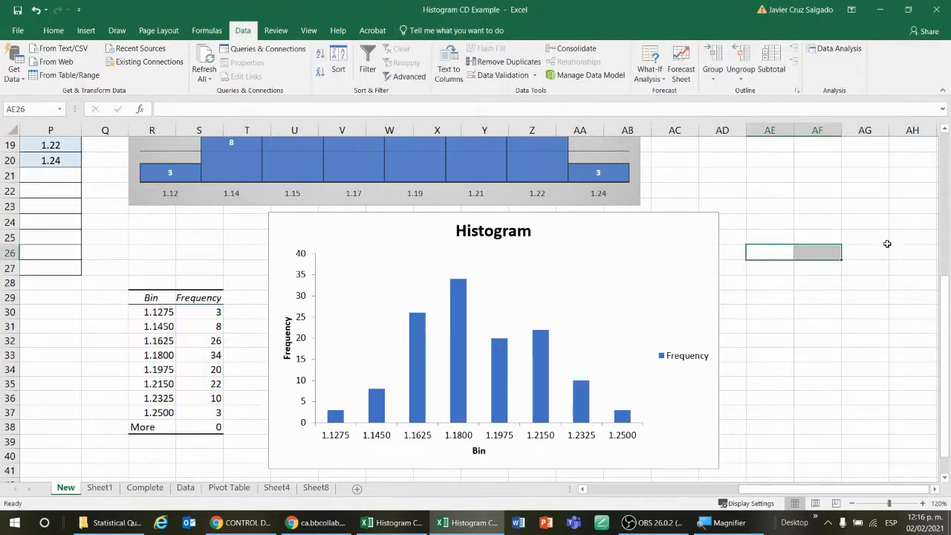
{"action": "left_click", "coordinate": [536, 364]}
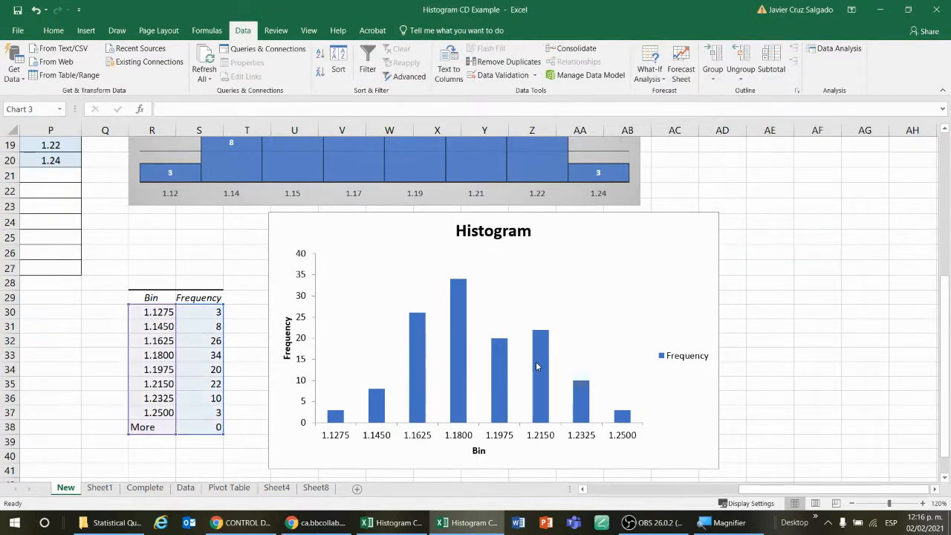
{"action": "double_click", "coordinate": [537, 365]}
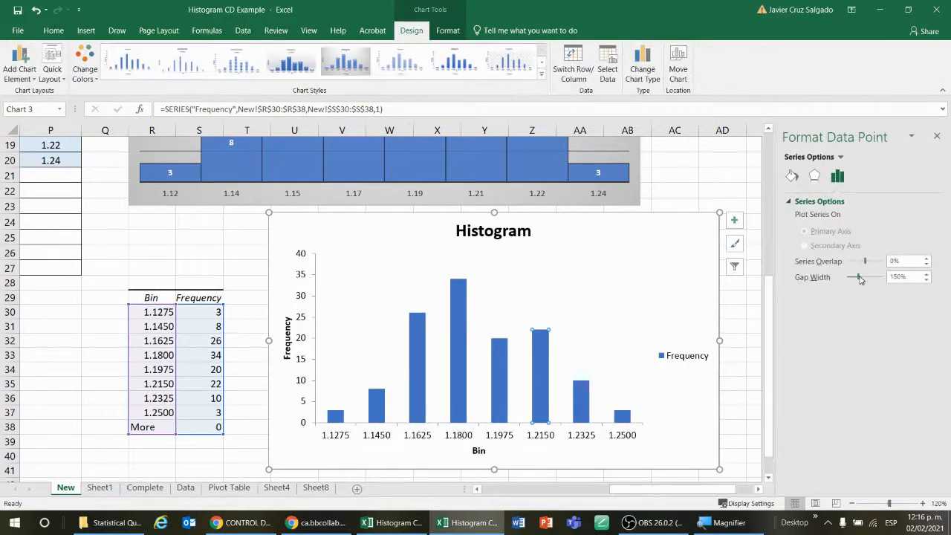
{"action": "left_click_drag", "start_coordinate": [860, 279], "coordinate": [846, 279]}
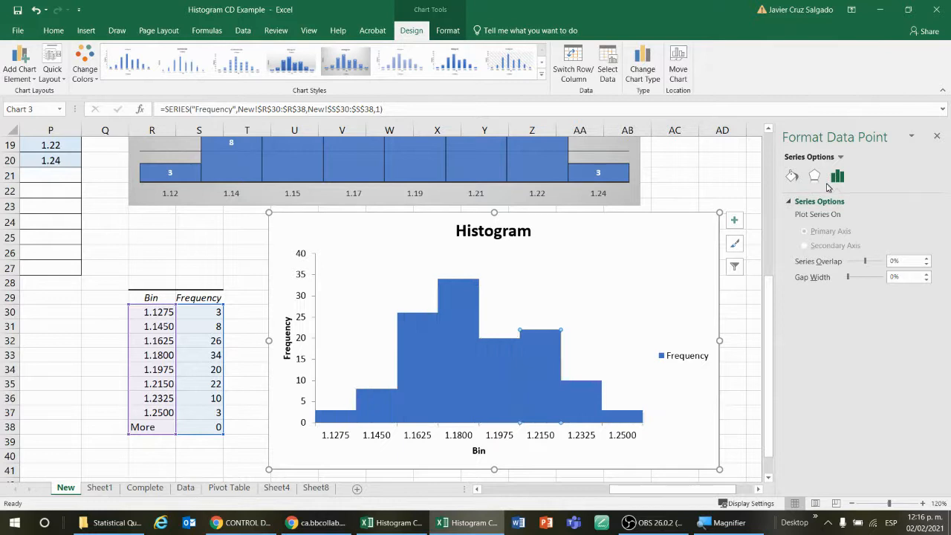
Give the generated chart's bars a solid line border
{"action": "left_click", "coordinate": [792, 175]}
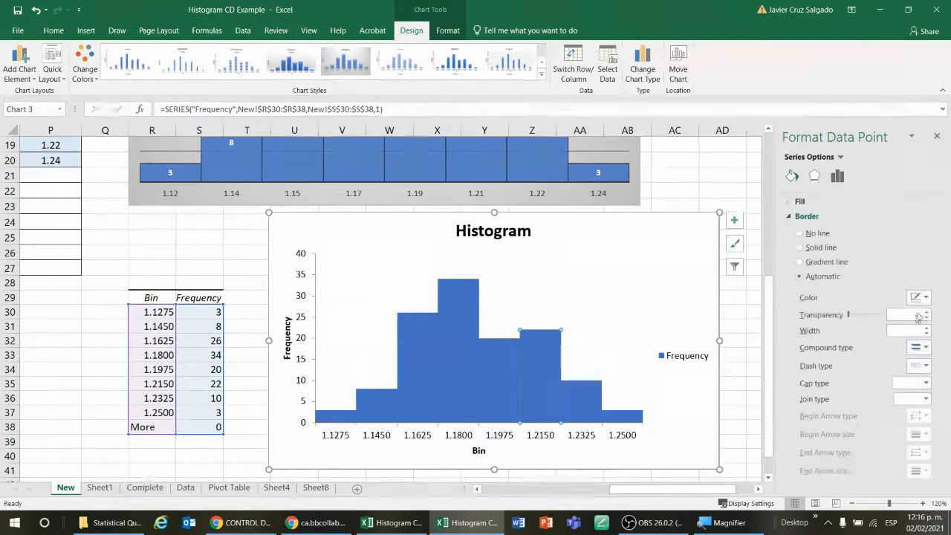
{"action": "left_click", "coordinate": [924, 297]}
{"action": "left_click", "coordinate": [865, 330]}
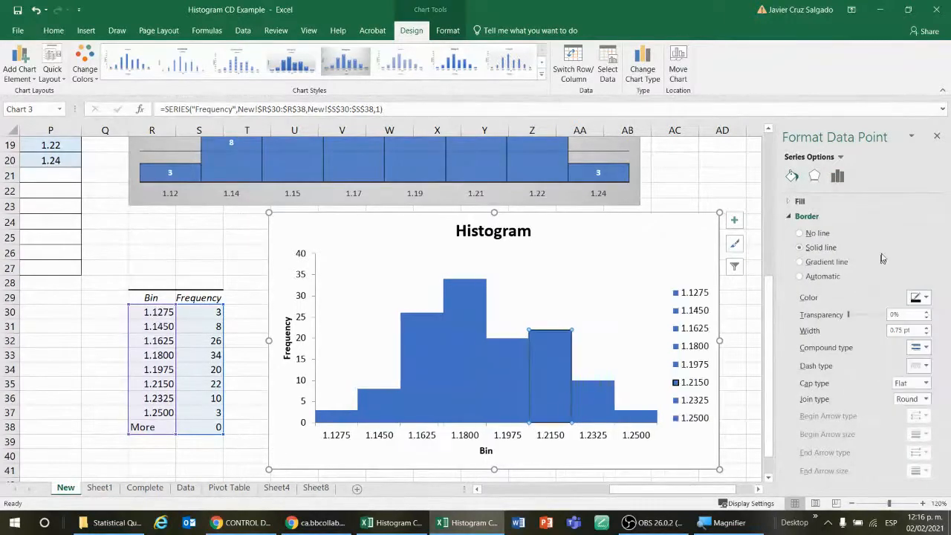
{"action": "left_click", "coordinate": [467, 336]}
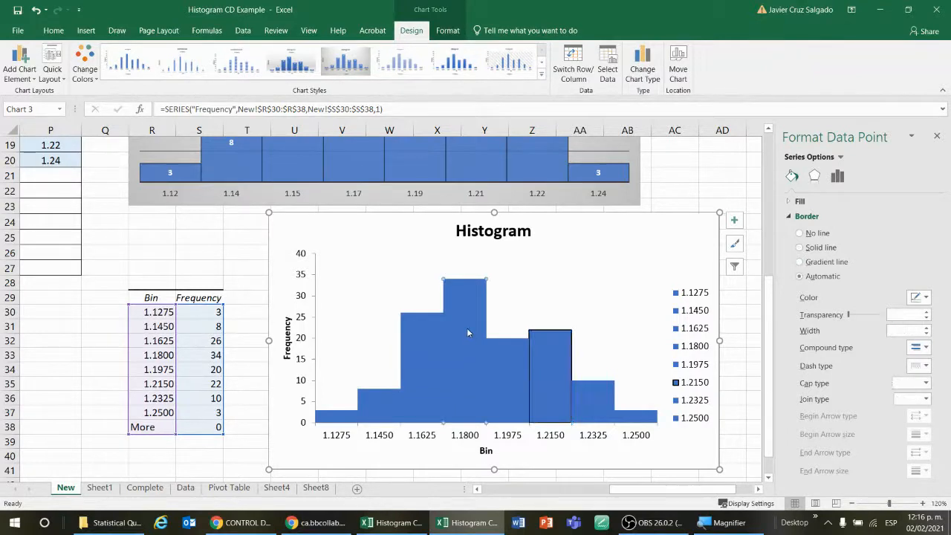
{"action": "left_click", "coordinate": [467, 329]}
{"action": "left_click", "coordinate": [468, 330]}
{"action": "left_click", "coordinate": [467, 315]}
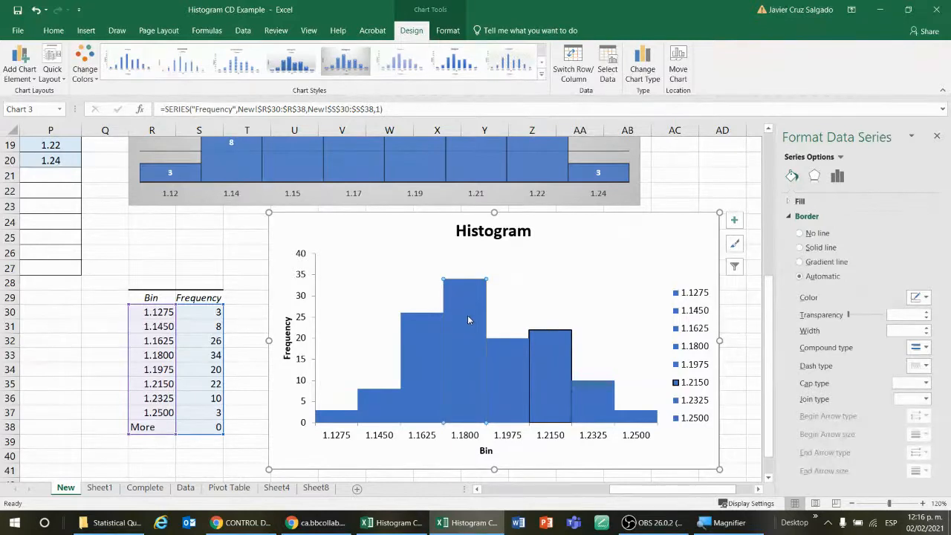
{"action": "left_click", "coordinate": [918, 297]}
{"action": "left_click", "coordinate": [864, 327]}
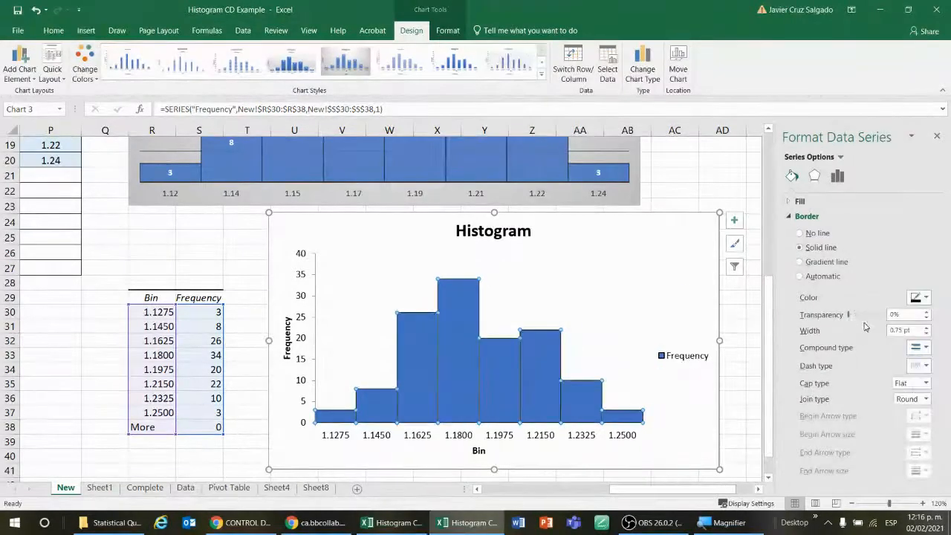
Delete the legend from the generated histogram chart
{"action": "left_click", "coordinate": [732, 340]}
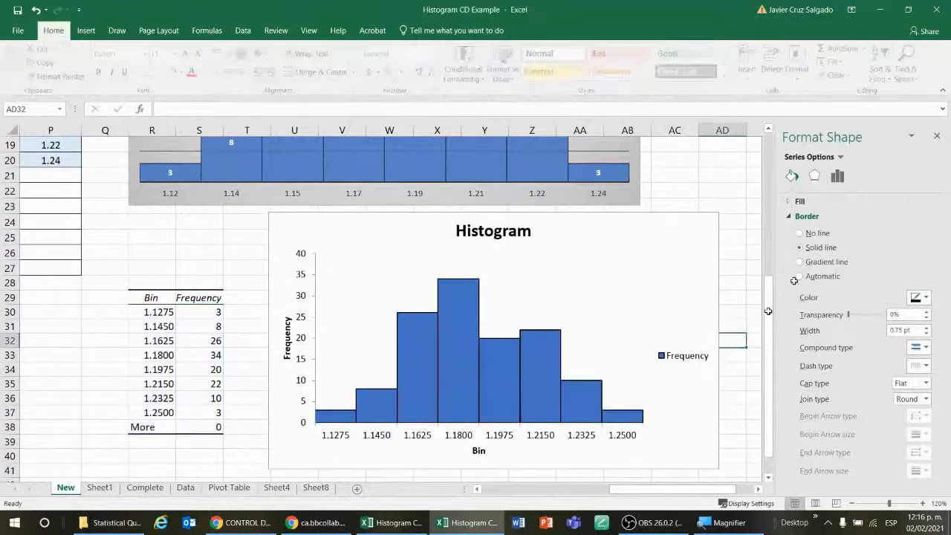
{"action": "left_click", "coordinate": [936, 135]}
{"action": "left_click", "coordinate": [812, 308]}
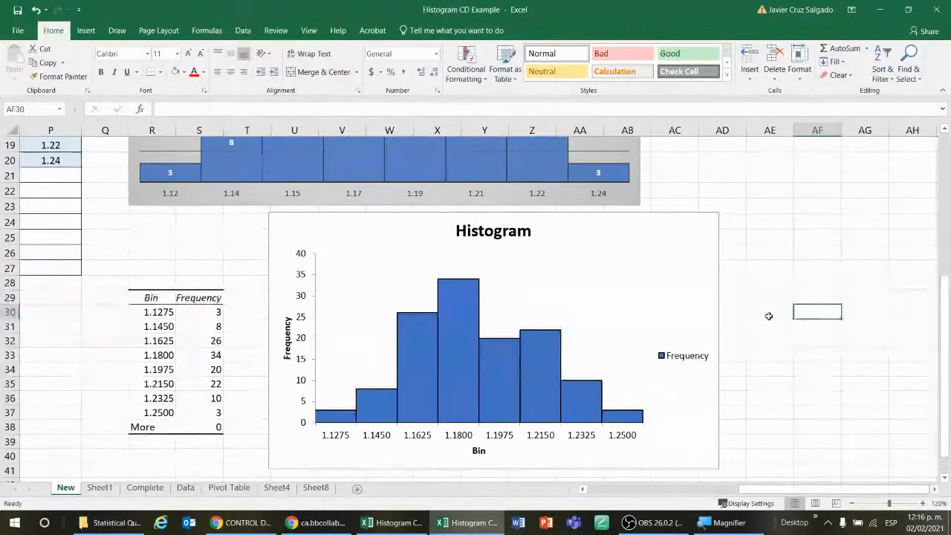
{"action": "left_click", "coordinate": [704, 349]}
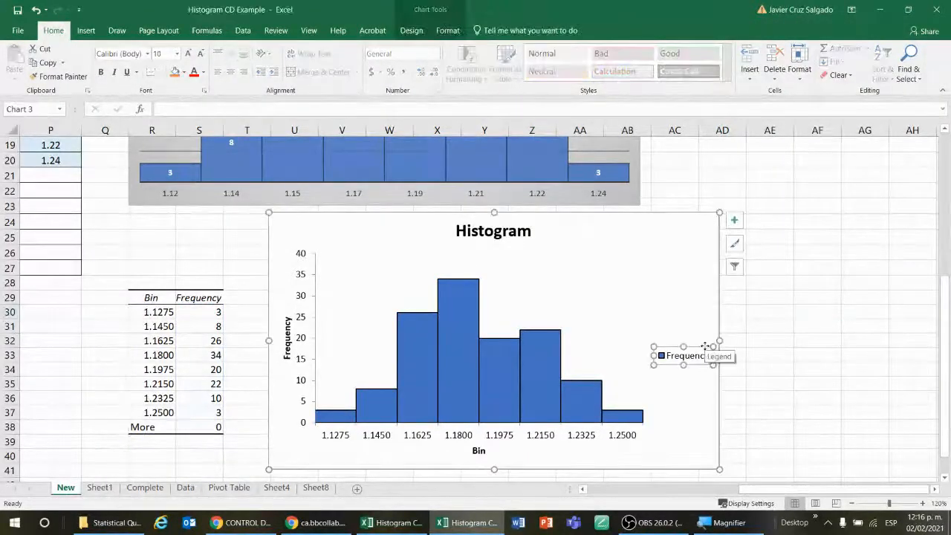
{"action": "key", "text": "Delete"}
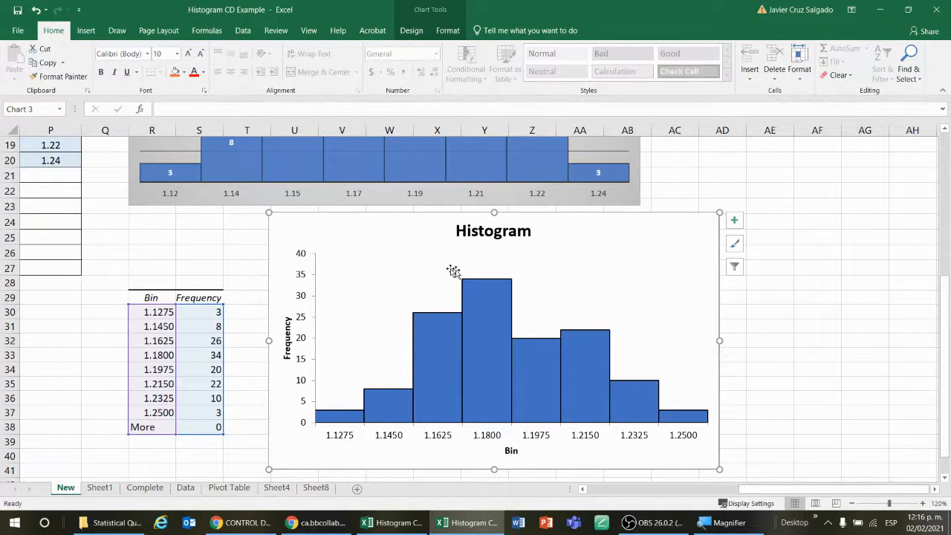
{"action": "double_click", "coordinate": [525, 234]}
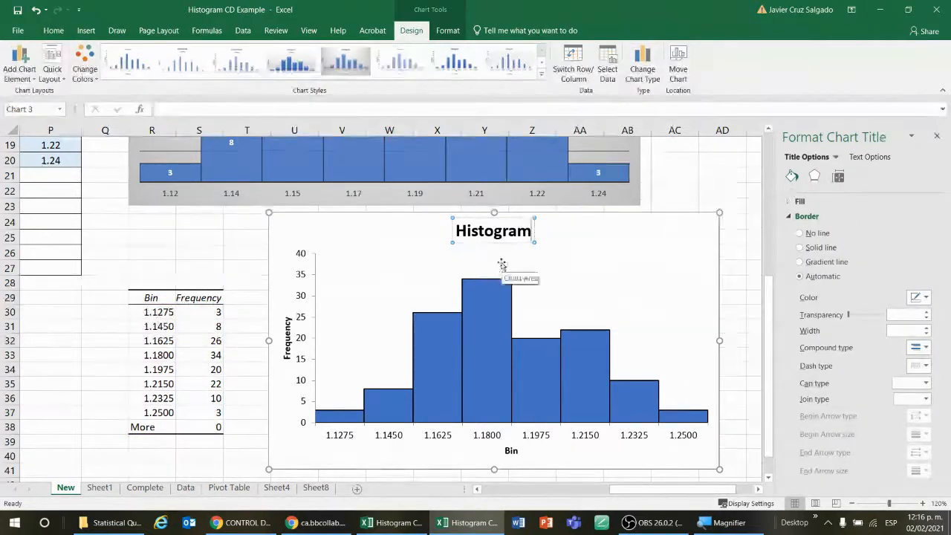
{"action": "scroll", "coordinate": [449, 332], "scroll_direction": "up", "scroll_amount": 6}
{"action": "scroll", "coordinate": [302, 229], "scroll_direction": "down", "scroll_amount": 7}
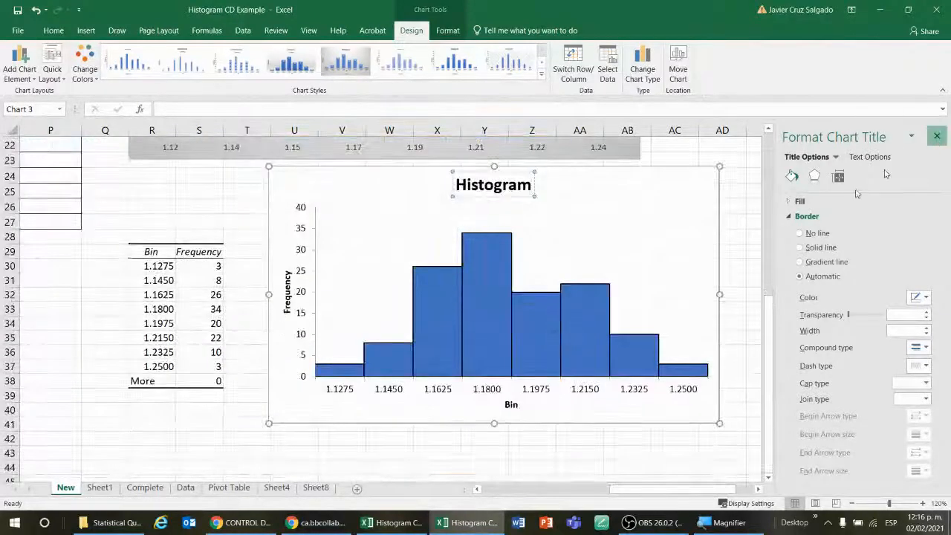
{"action": "left_click", "coordinate": [936, 136]}
{"action": "left_click", "coordinate": [773, 324]}
{"action": "scroll", "coordinate": [746, 348], "scroll_direction": "up", "scroll_amount": 3}
{"action": "scroll", "coordinate": [683, 340], "scroll_direction": "down", "scroll_amount": 2}
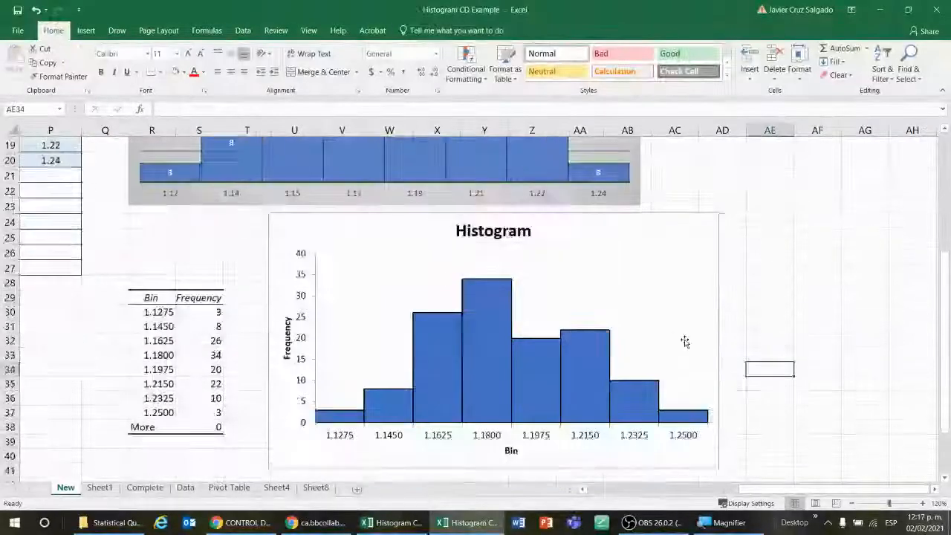
Reposition the generated histogram chart slightly on the sheet
{"action": "left_click", "coordinate": [644, 281]}
{"action": "left_click_drag", "start_coordinate": [644, 281], "coordinate": [639, 242]}
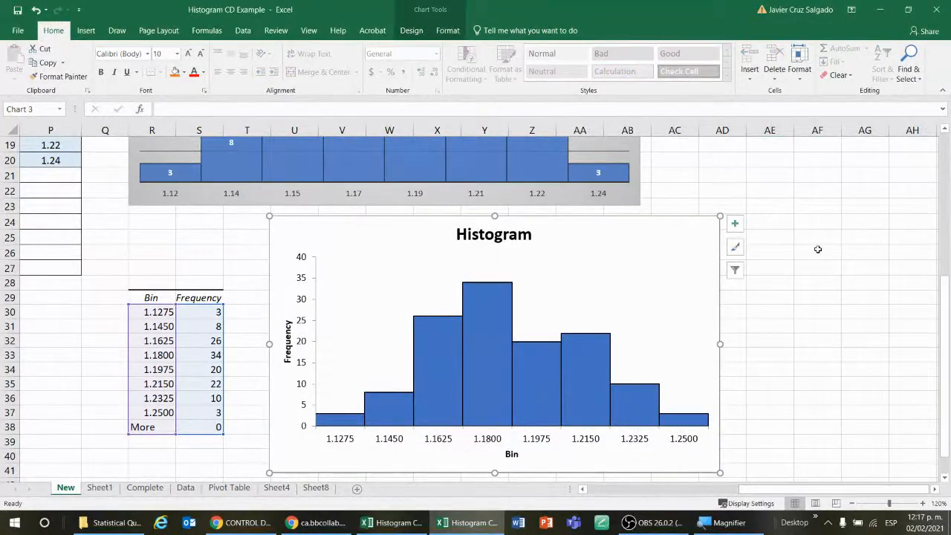
{"action": "left_click", "coordinate": [800, 175]}
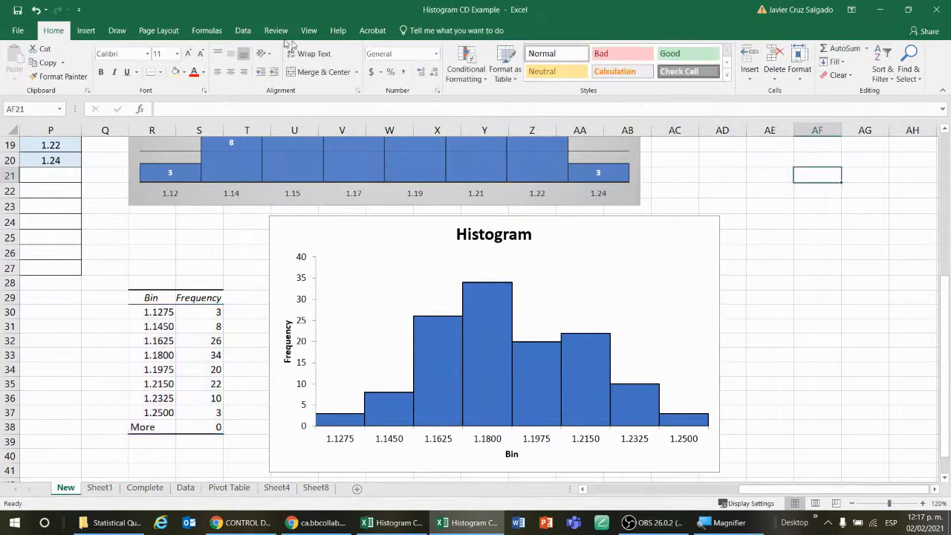
{"action": "scroll", "coordinate": [725, 279], "scroll_direction": "up", "scroll_amount": 6}
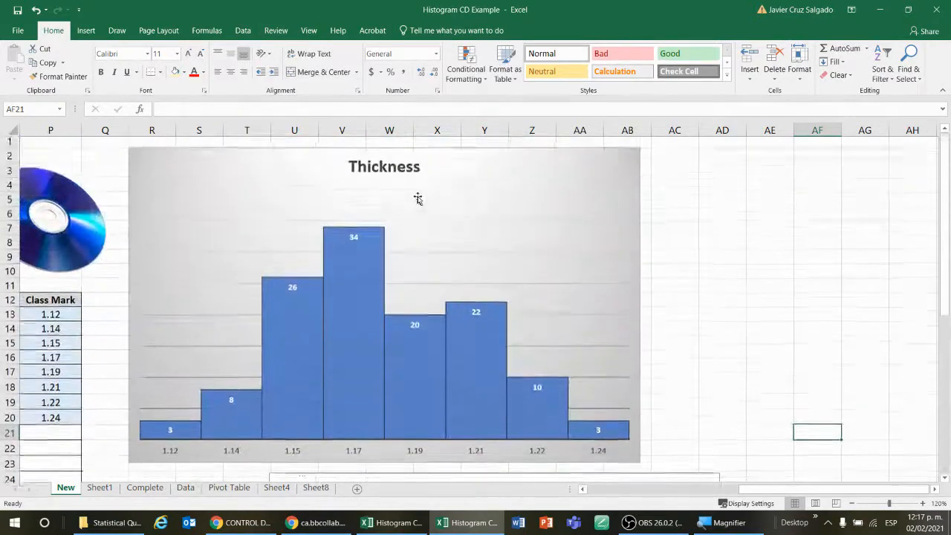
{"action": "left_click", "coordinate": [418, 199]}
{"action": "left_click", "coordinate": [85, 30]}
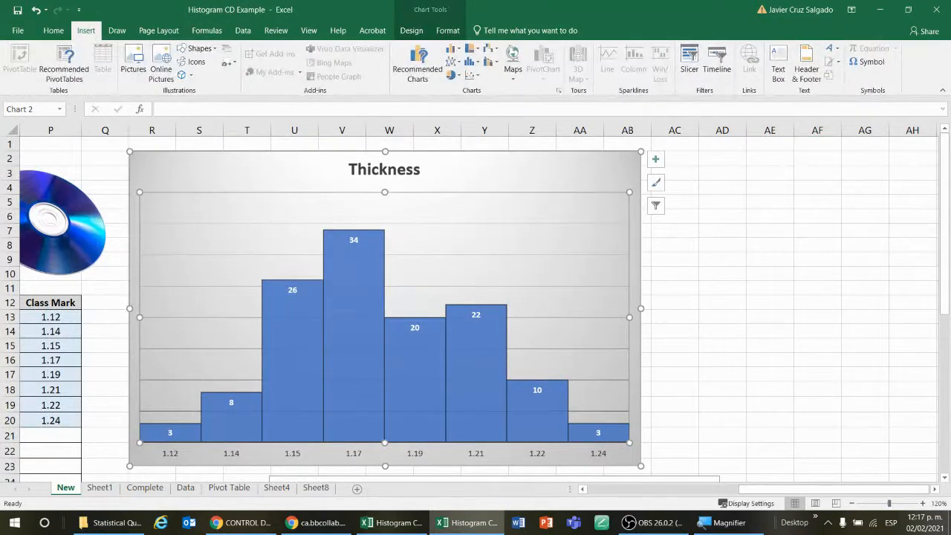
{"action": "key", "text": "alt+Tab"}
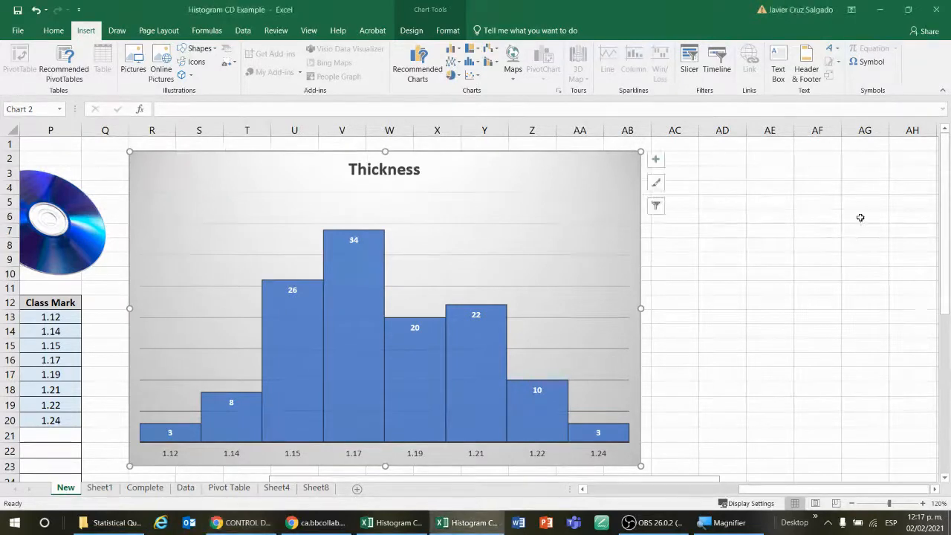
{"action": "left_click", "coordinate": [812, 260]}
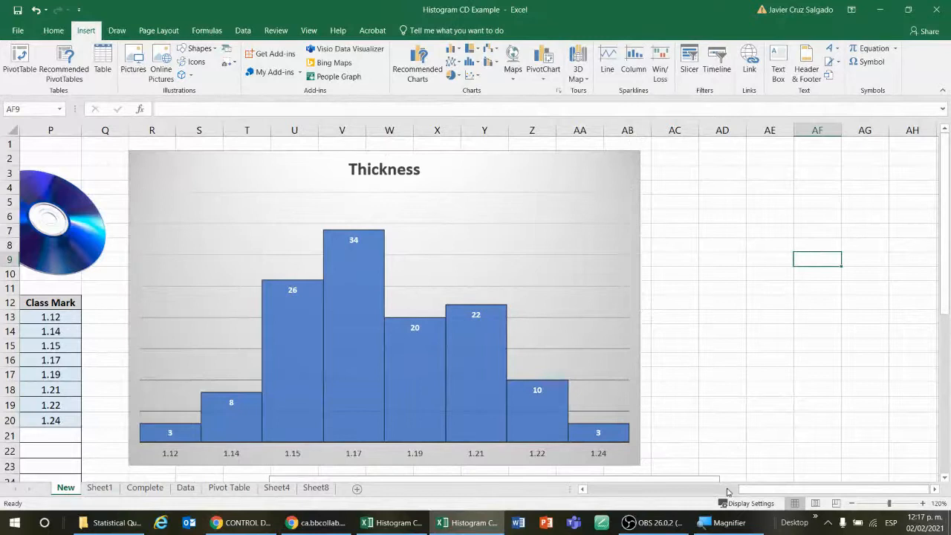
{"action": "left_click_drag", "start_coordinate": [759, 493], "coordinate": [678, 496]}
{"action": "left_click", "coordinate": [719, 522]}
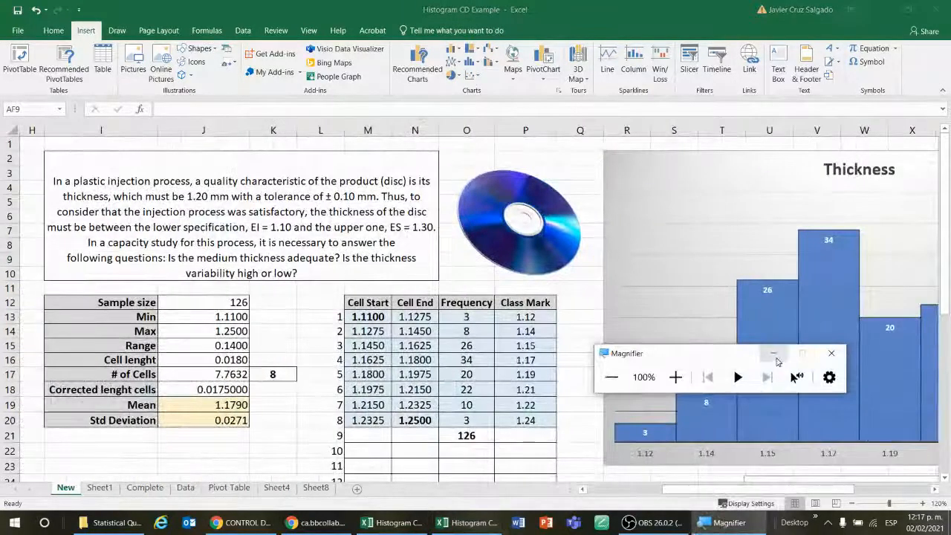
{"action": "left_click", "coordinate": [774, 354]}
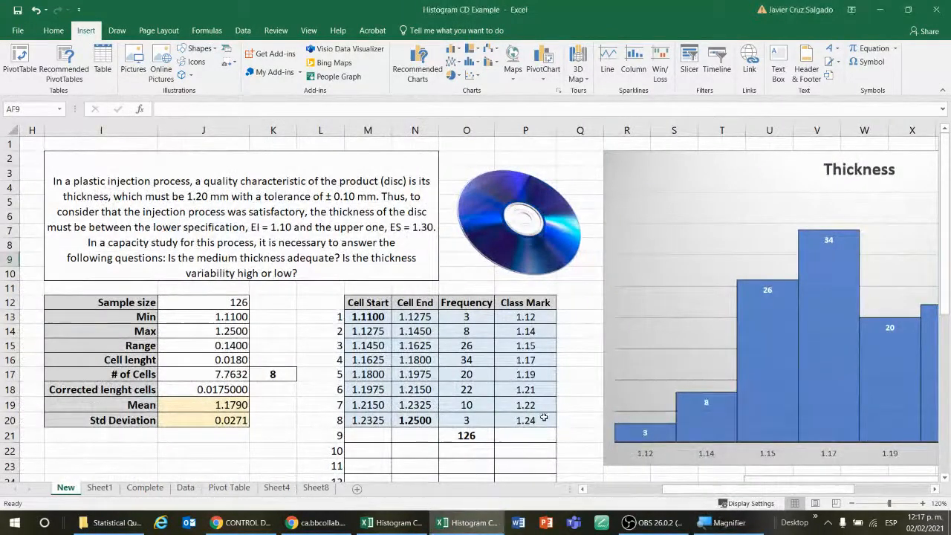
Delete Sheet8, which holds the Data Analysis histogram output
{"action": "left_click", "coordinate": [312, 492]}
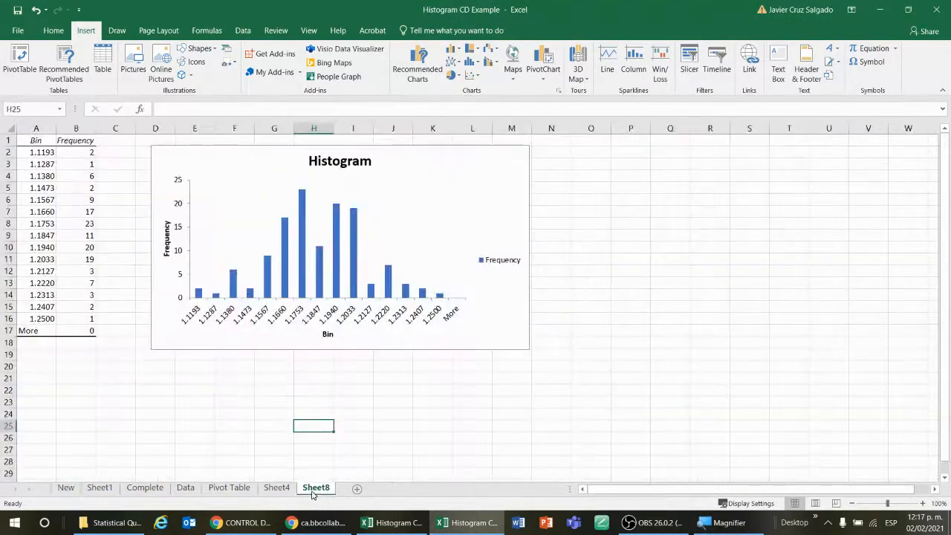
{"action": "left_click", "coordinate": [284, 492]}
{"action": "left_click", "coordinate": [315, 490]}
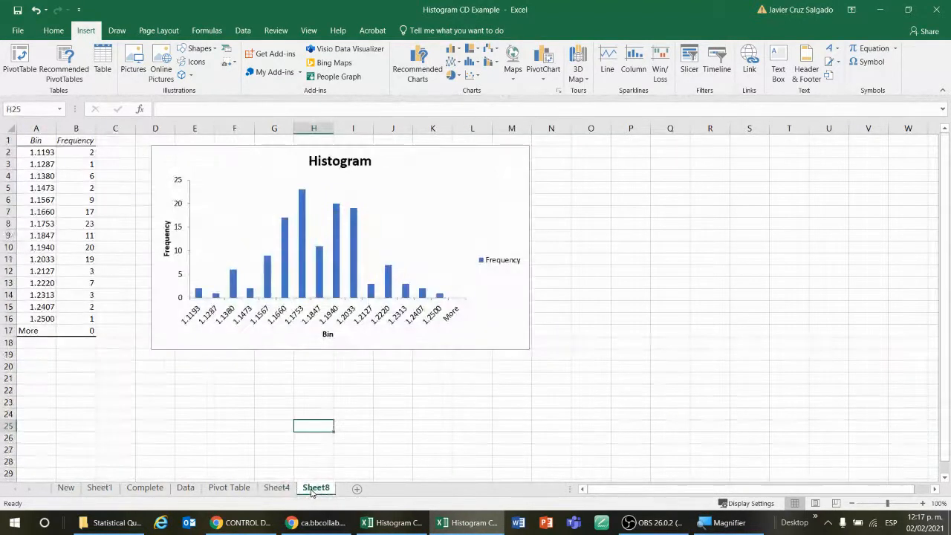
{"action": "right_click", "coordinate": [313, 490]}
{"action": "left_click", "coordinate": [350, 362]}
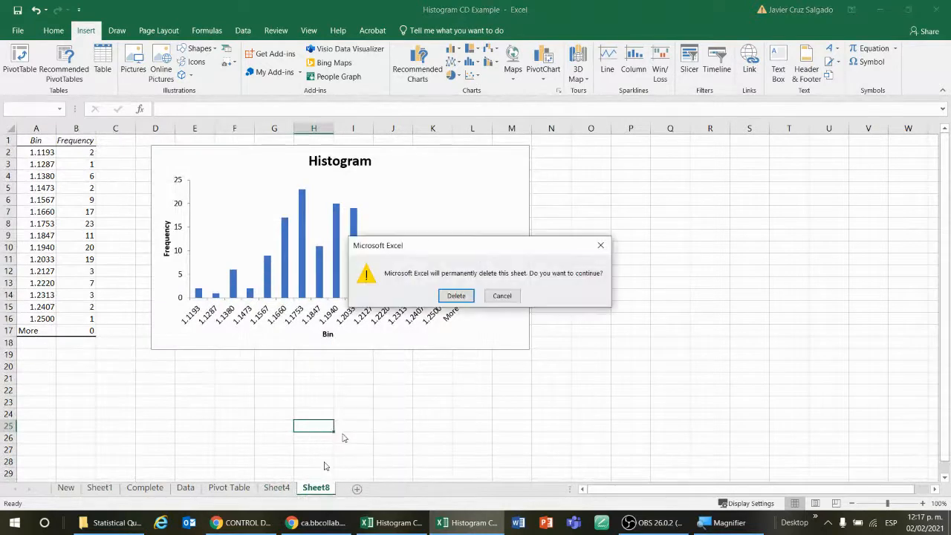
{"action": "left_click", "coordinate": [458, 294]}
{"action": "left_click", "coordinate": [261, 380]}
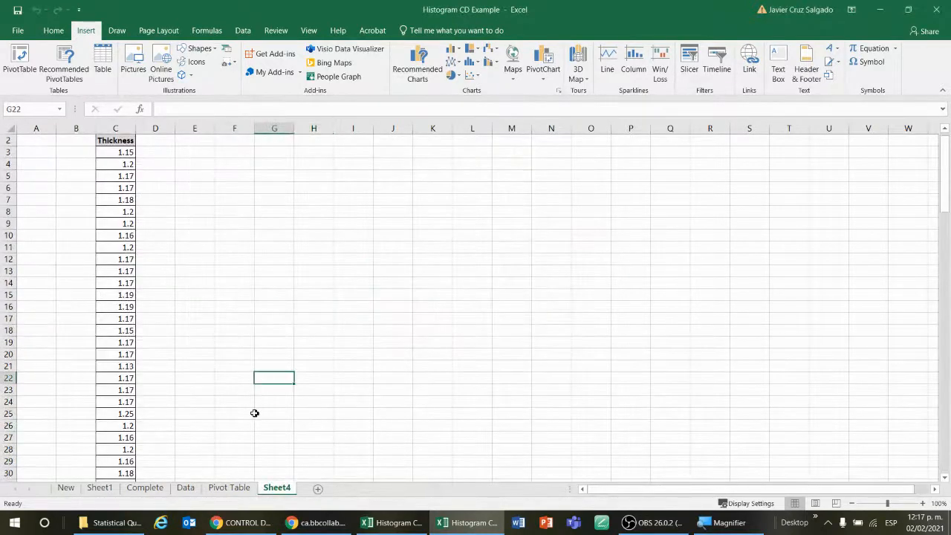
{"action": "scroll", "coordinate": [229, 393], "scroll_direction": "up", "scroll_amount": 1}
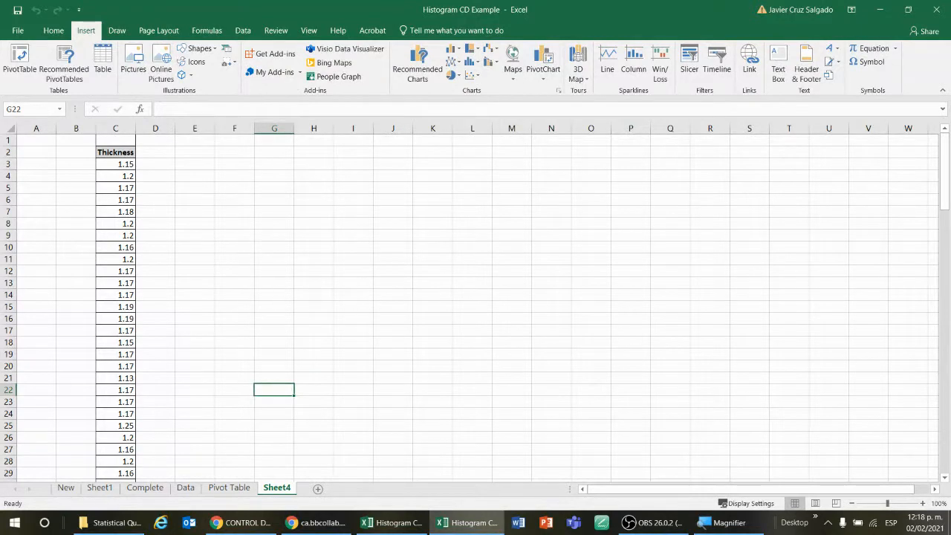
{"action": "left_click", "coordinate": [380, 179]}
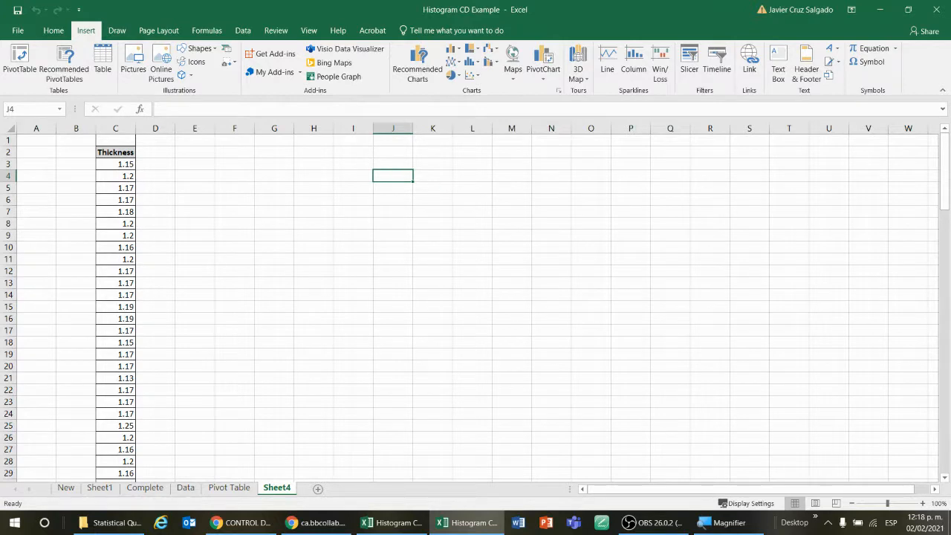
{"action": "key", "text": "alt+Tab"}
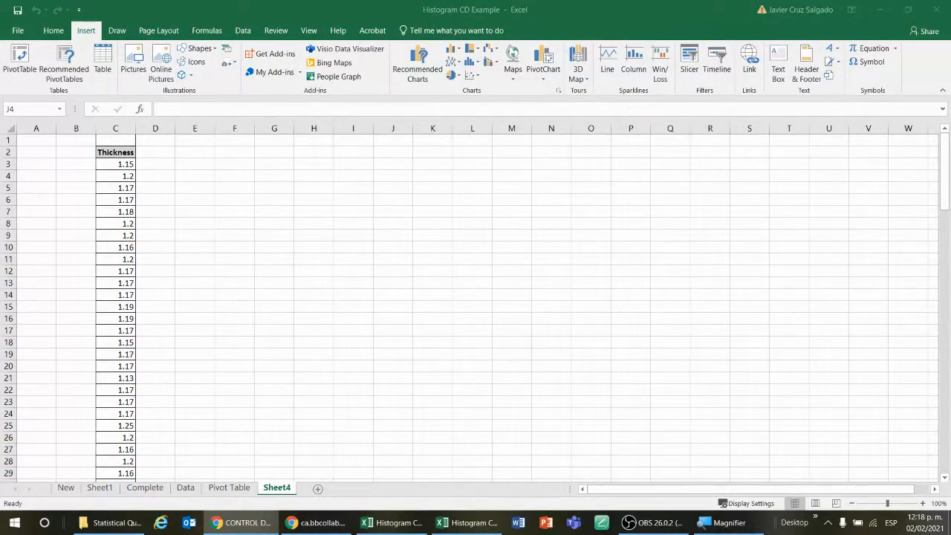
{"action": "key", "text": "alt+Tab"}
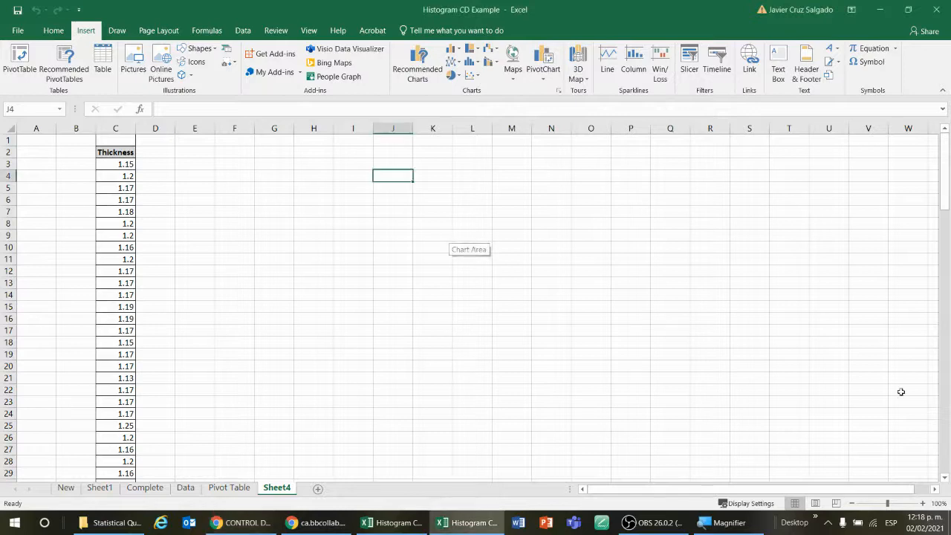
Examine the Thickness column on Sheet4 and the source data on the New sheet
{"action": "left_click", "coordinate": [923, 504]}
{"action": "left_click", "coordinate": [923, 504]}
{"action": "left_click", "coordinate": [924, 504]}
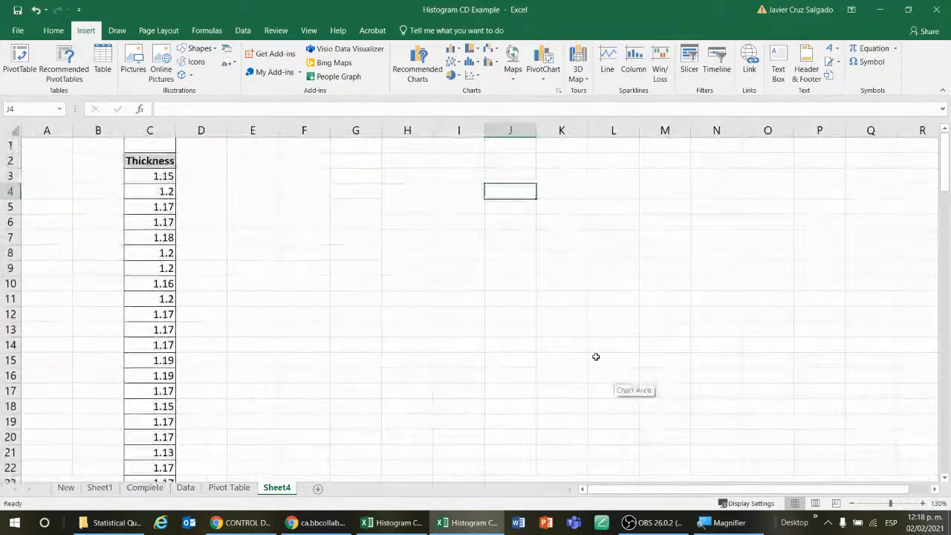
{"action": "left_click", "coordinate": [308, 208]}
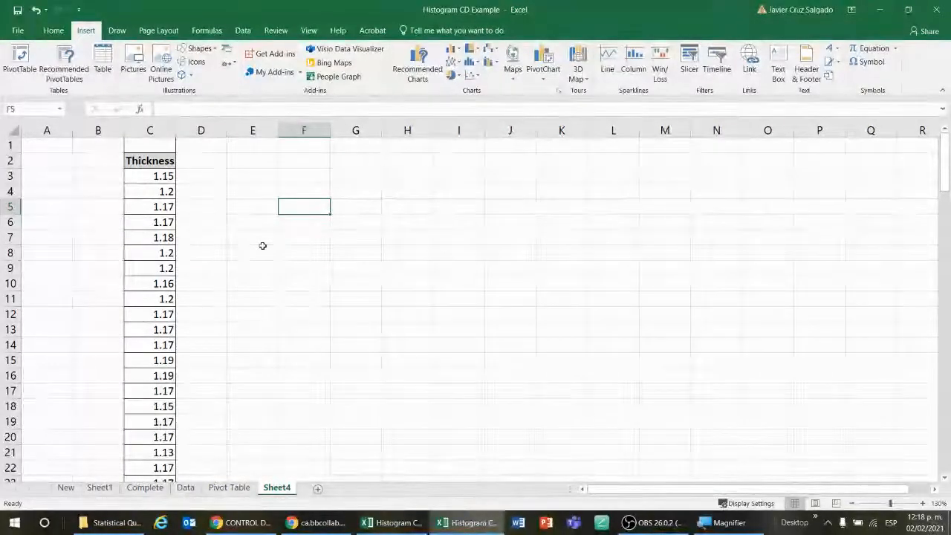
{"action": "left_click", "coordinate": [244, 196]}
{"action": "left_click", "coordinate": [187, 173]}
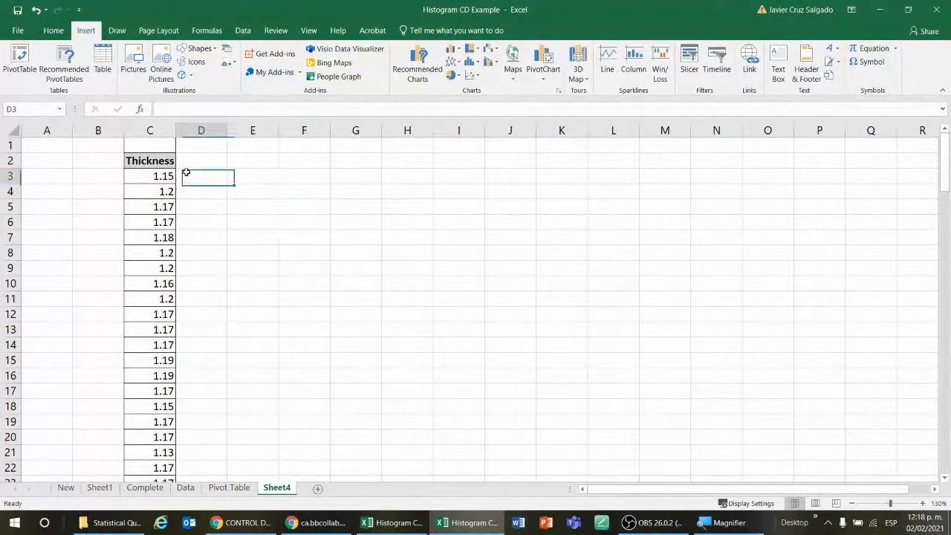
{"action": "left_click", "coordinate": [161, 161]}
{"action": "left_click", "coordinate": [235, 193]}
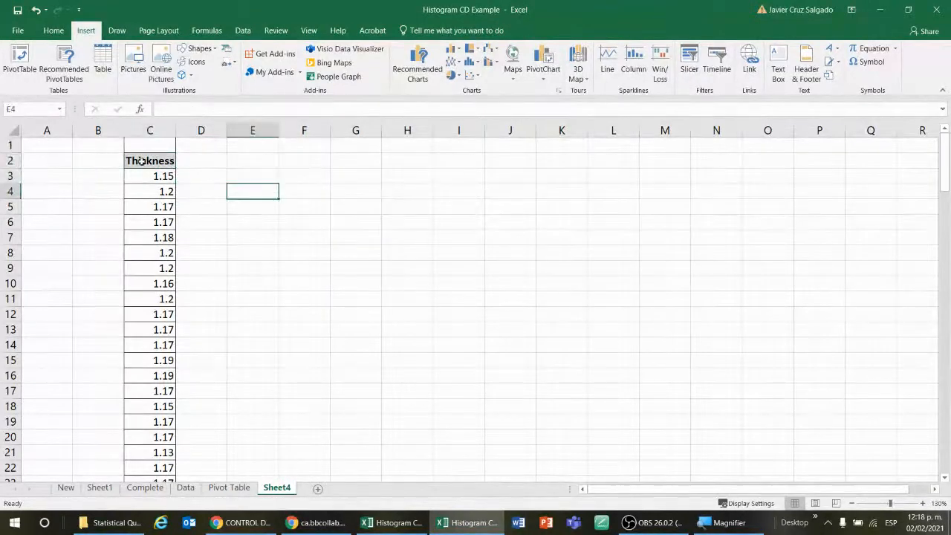
{"action": "left_click_drag", "start_coordinate": [152, 161], "coordinate": [164, 315]}
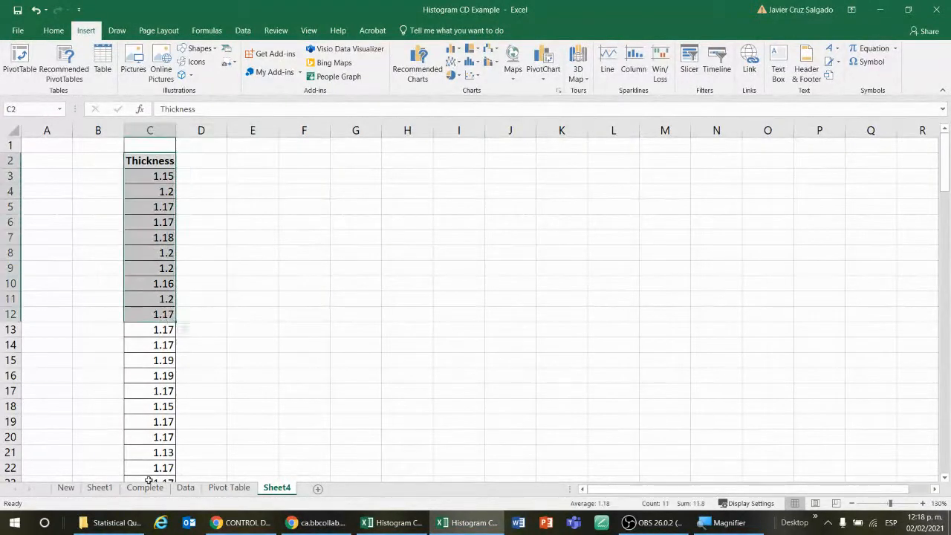
{"action": "left_click", "coordinate": [66, 487]}
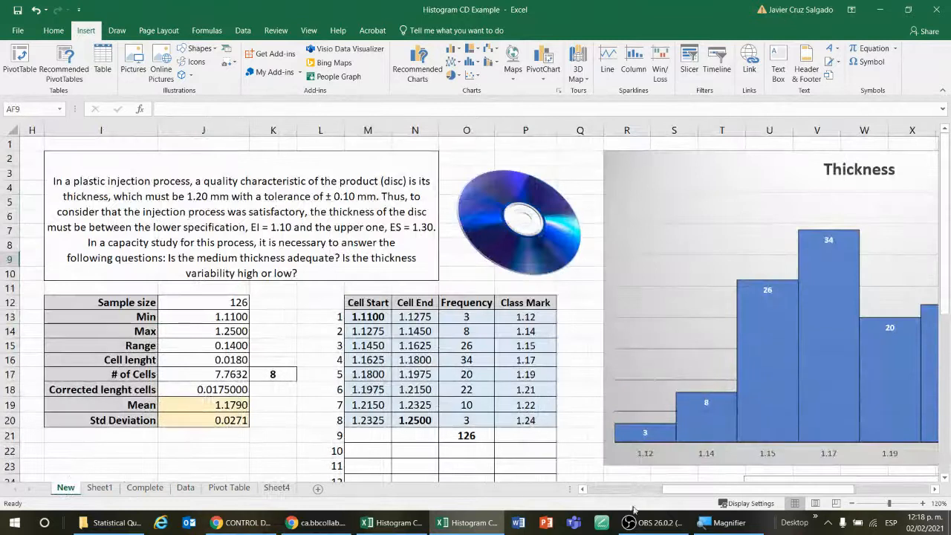
{"action": "scroll", "coordinate": [193, 267], "scroll_direction": "left", "scroll_amount": 3}
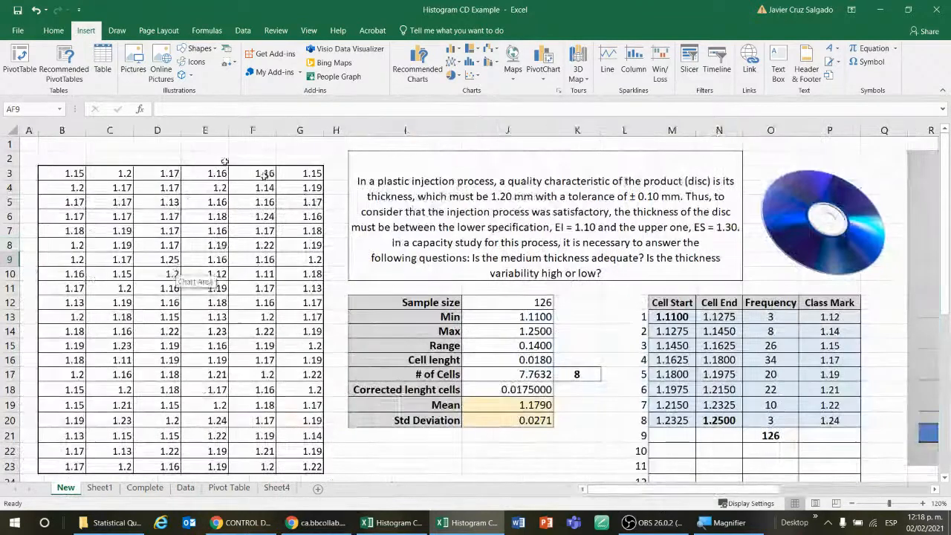
{"action": "left_click", "coordinate": [277, 488]}
{"action": "left_click", "coordinate": [256, 252]}
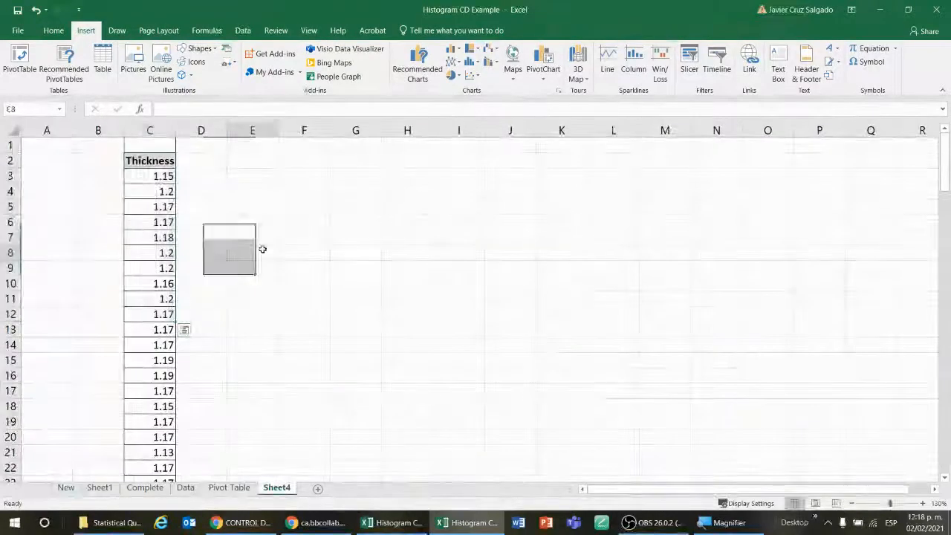
Select the whole Thickness column on Sheet4, from its header down to the last value
{"action": "left_click_drag", "start_coordinate": [162, 176], "coordinate": [146, 439]}
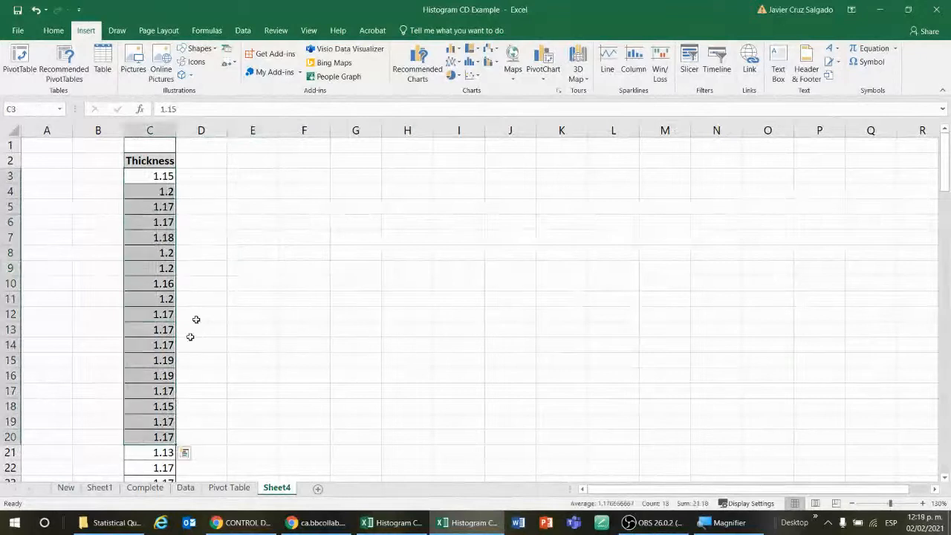
{"action": "left_click", "coordinate": [250, 225]}
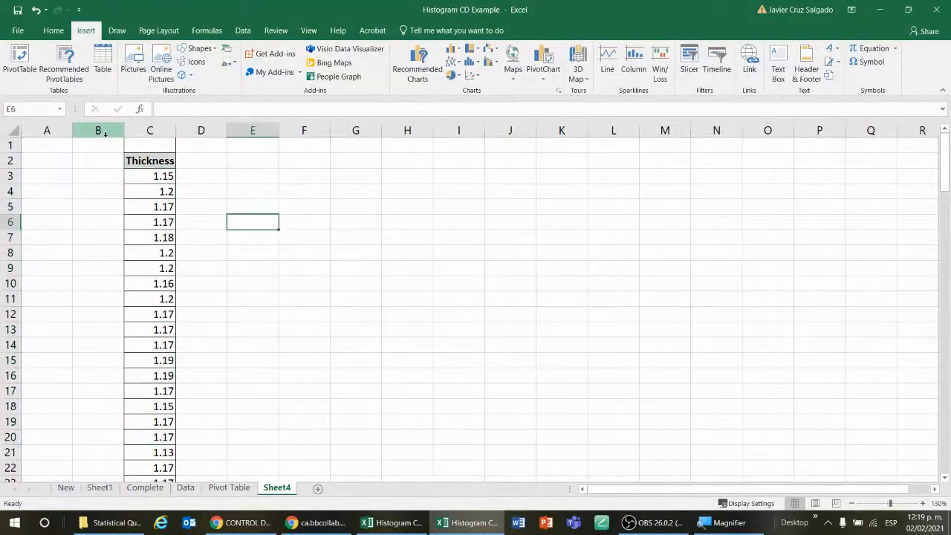
{"action": "left_click", "coordinate": [141, 161]}
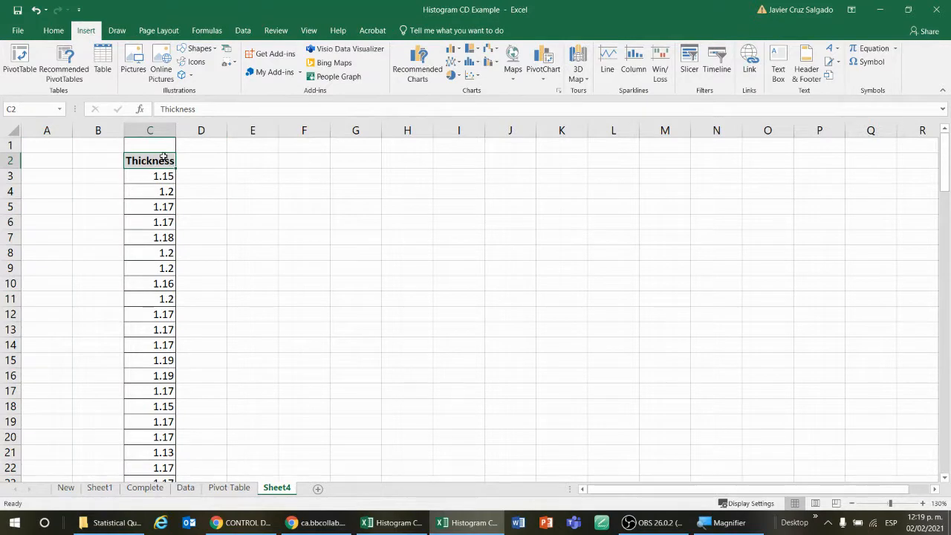
{"action": "key", "text": "ctrl+shift+Down"}
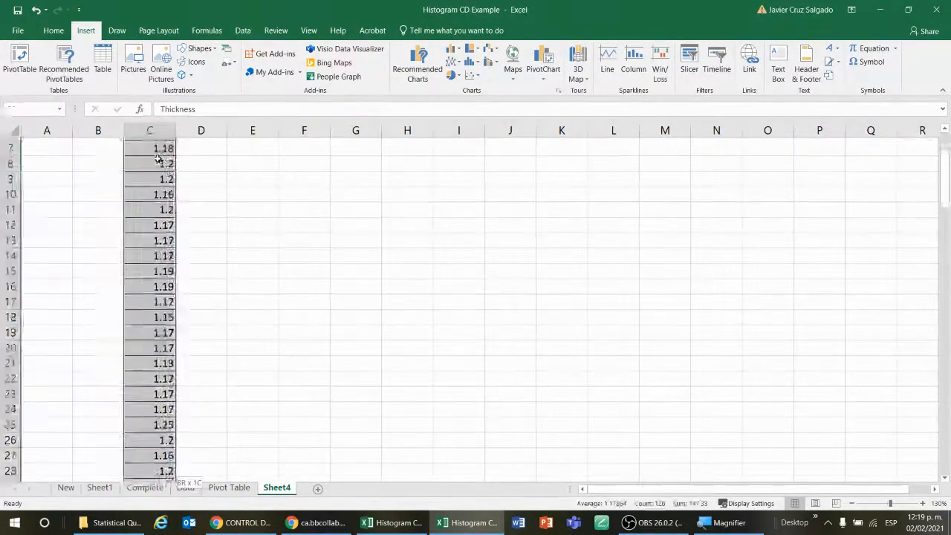
{"action": "left_click", "coordinate": [54, 31]}
{"action": "scroll", "coordinate": [237, 134], "scroll_direction": "up", "scroll_amount": 20}
{"action": "left_click", "coordinate": [279, 257]}
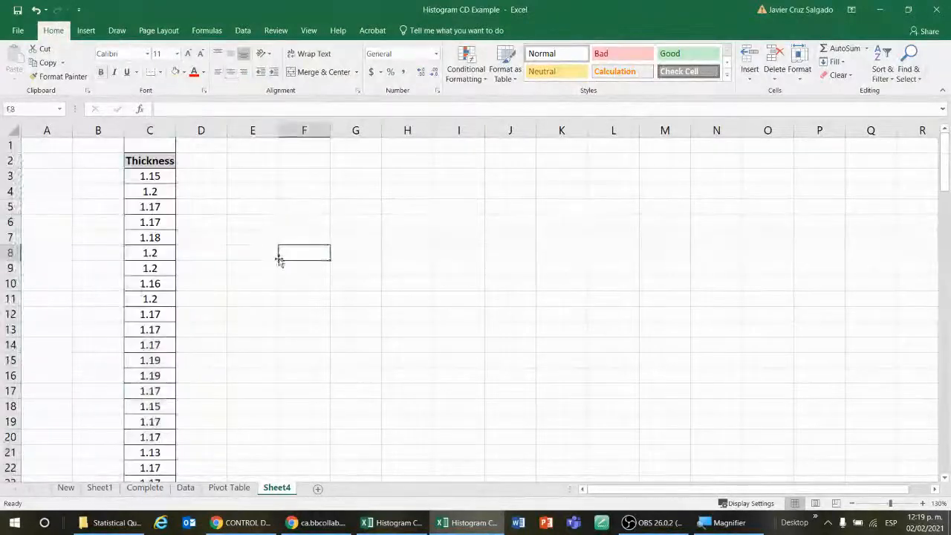
{"action": "left_click", "coordinate": [117, 31]}
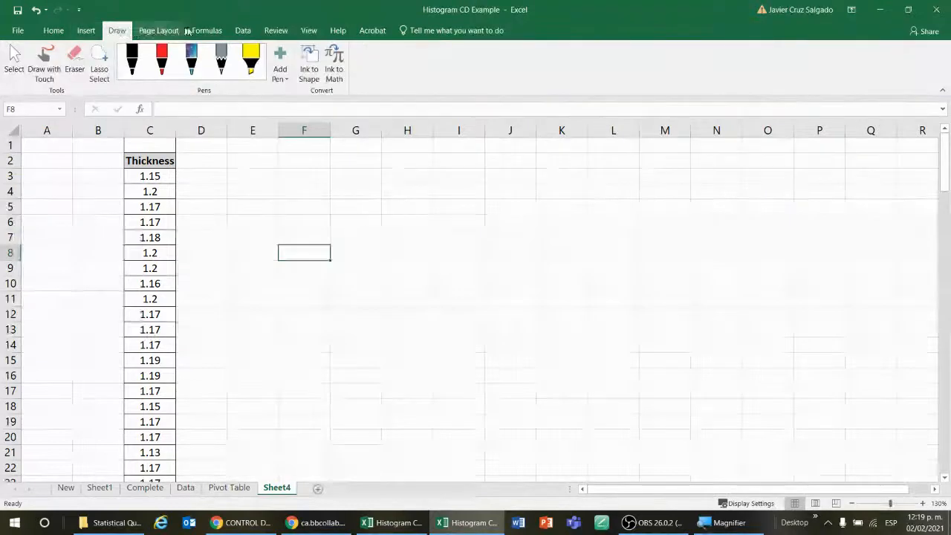
{"action": "left_click", "coordinate": [243, 31]}
{"action": "left_click", "coordinate": [272, 31]}
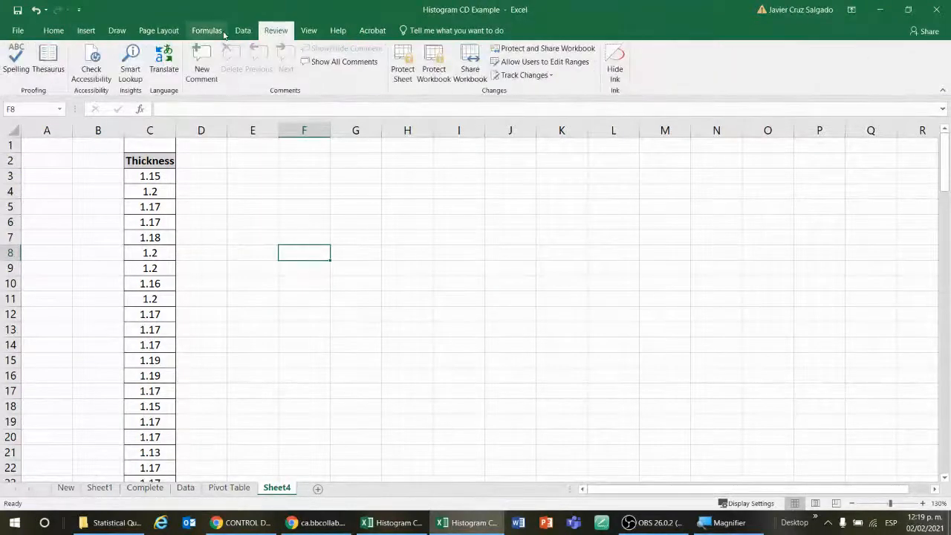
{"action": "left_click", "coordinate": [243, 33]}
{"action": "left_click", "coordinate": [218, 34]}
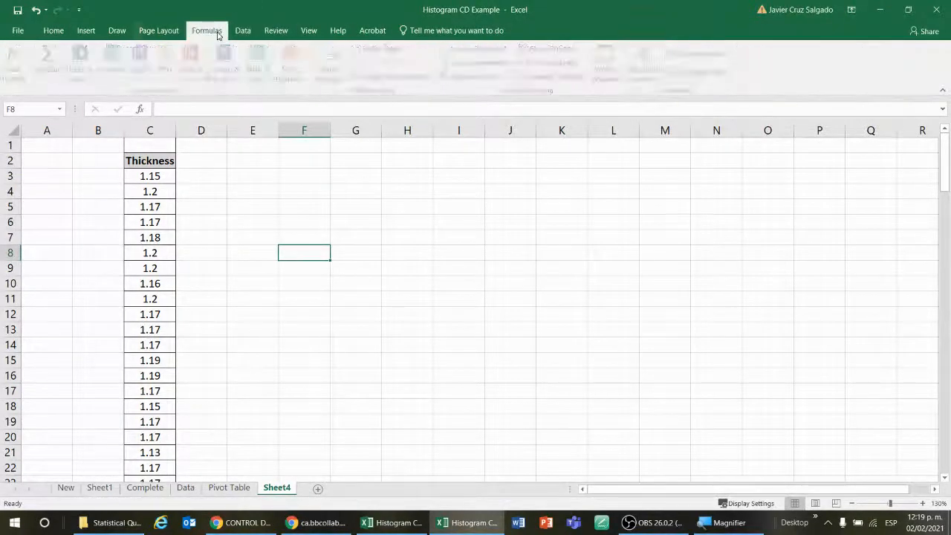
{"action": "left_click", "coordinate": [157, 30]}
{"action": "left_click", "coordinate": [117, 30]}
{"action": "left_click", "coordinate": [87, 31]}
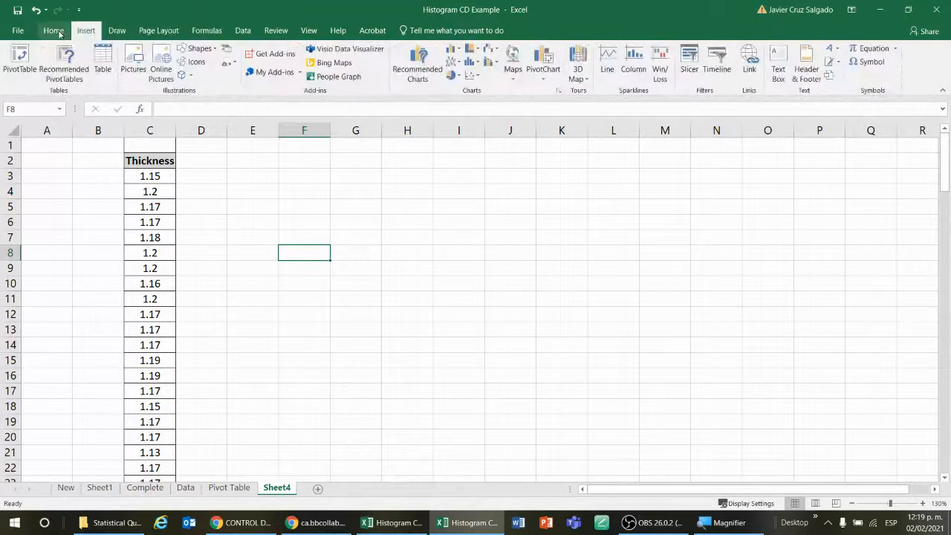
{"action": "left_click", "coordinate": [231, 179]}
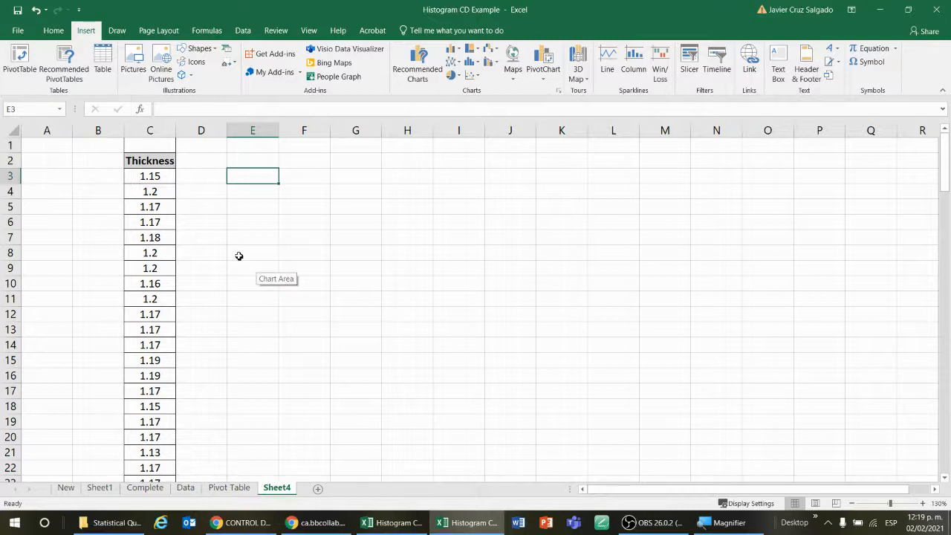
Create a PivotTable from the Thickness column on a new worksheet, then delete that new sheet
{"action": "left_click", "coordinate": [165, 162]}
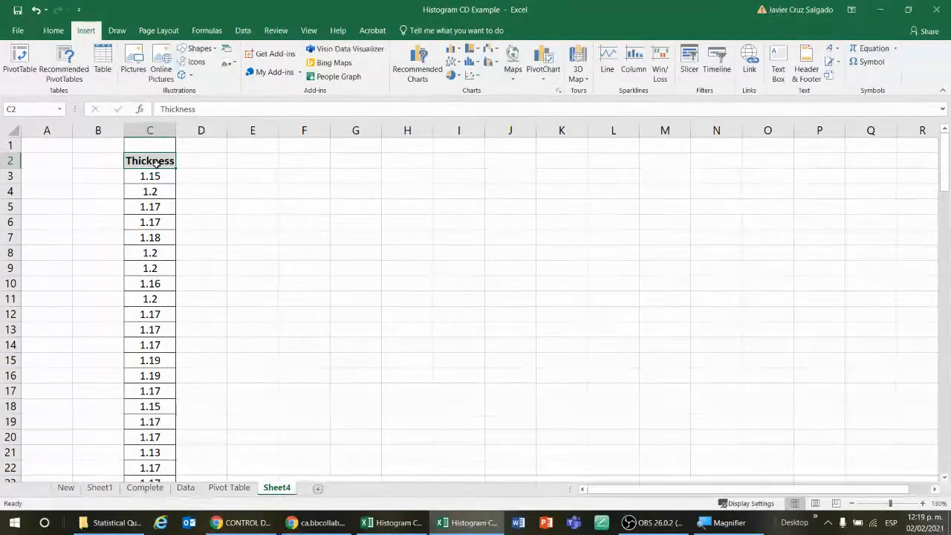
{"action": "left_click", "coordinate": [21, 66]}
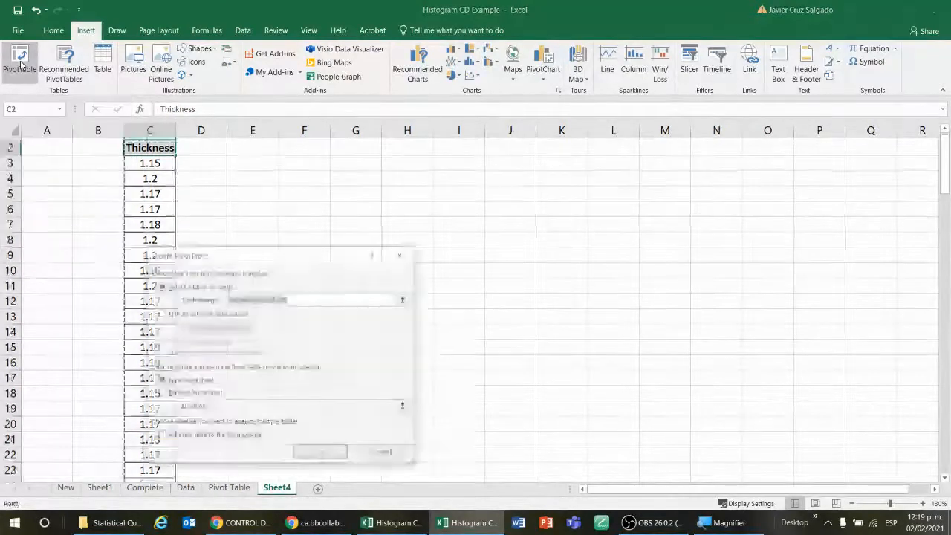
{"action": "left_click_drag", "start_coordinate": [262, 259], "coordinate": [382, 184]}
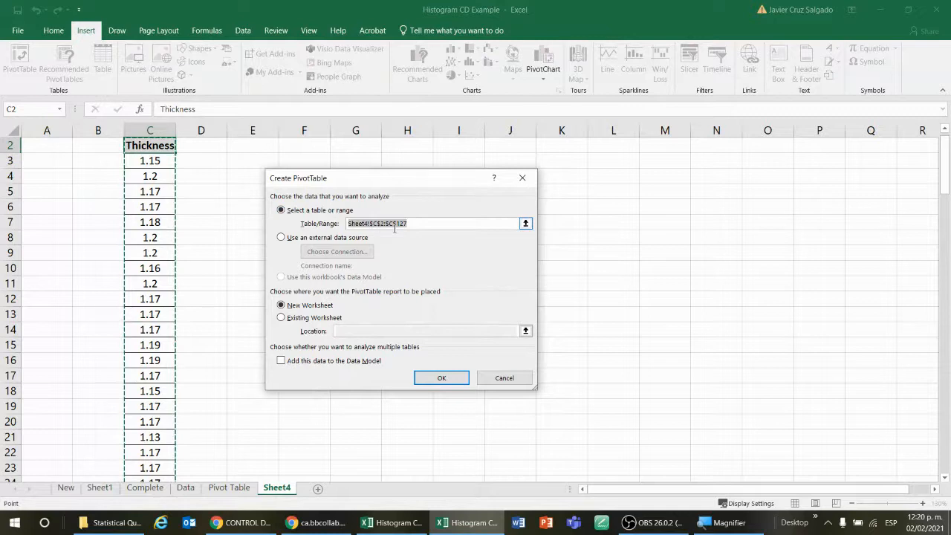
{"action": "left_click", "coordinate": [444, 381]}
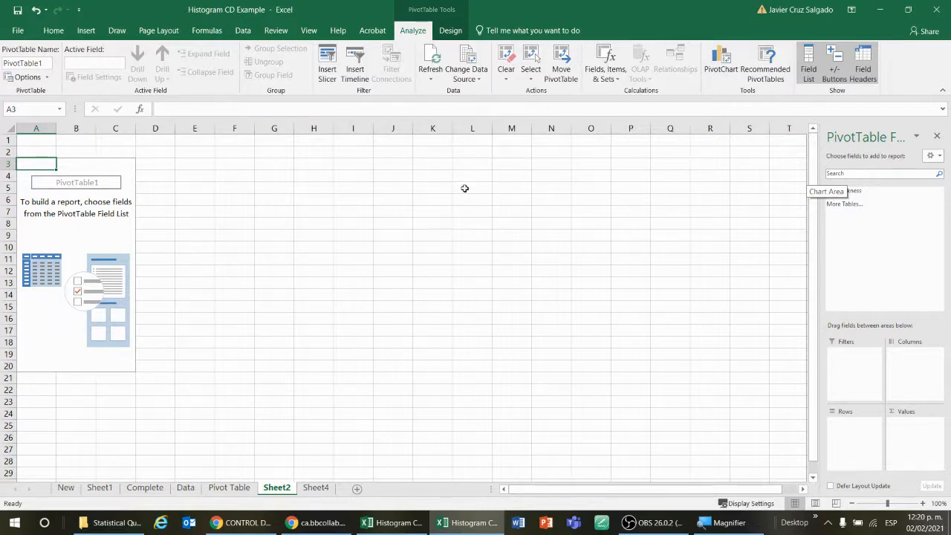
{"action": "left_click", "coordinate": [315, 488]}
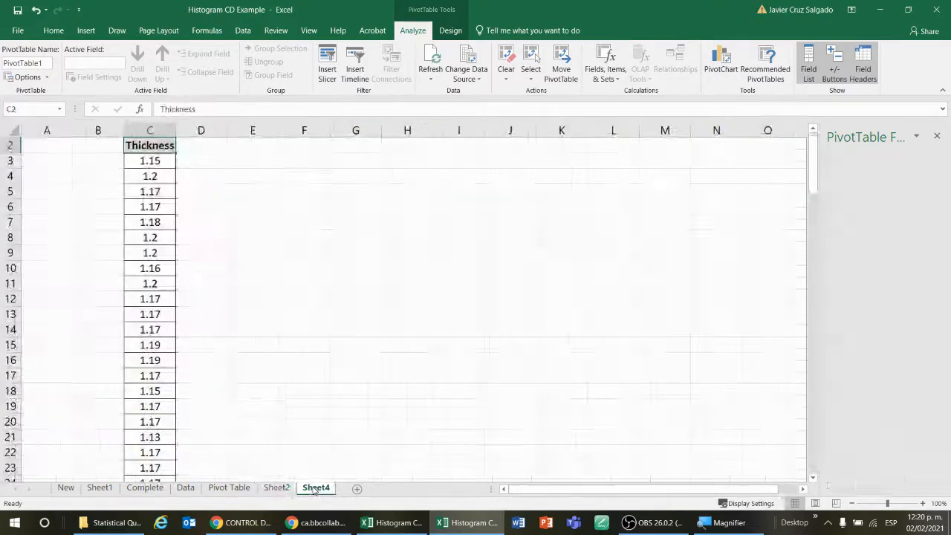
{"action": "right_click", "coordinate": [276, 494]}
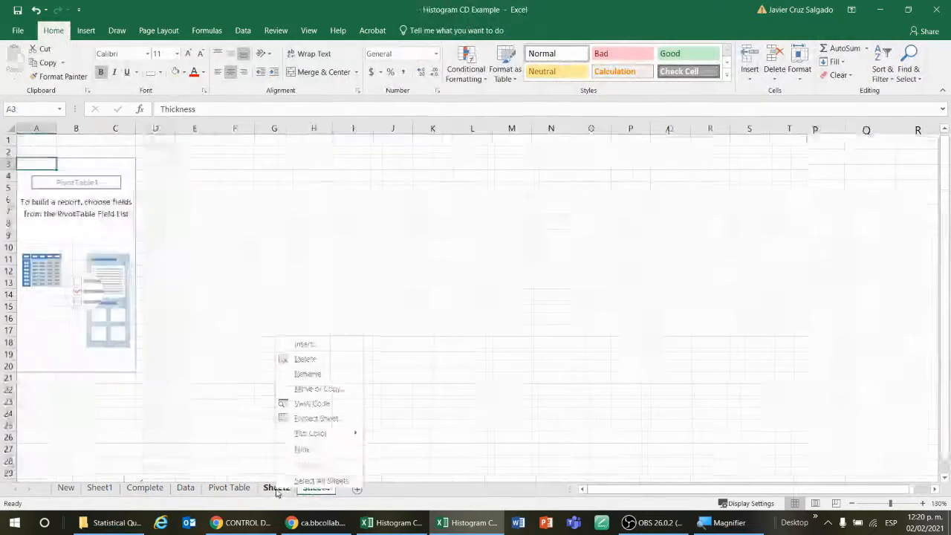
{"action": "left_click", "coordinate": [323, 364]}
{"action": "left_click", "coordinate": [456, 295]}
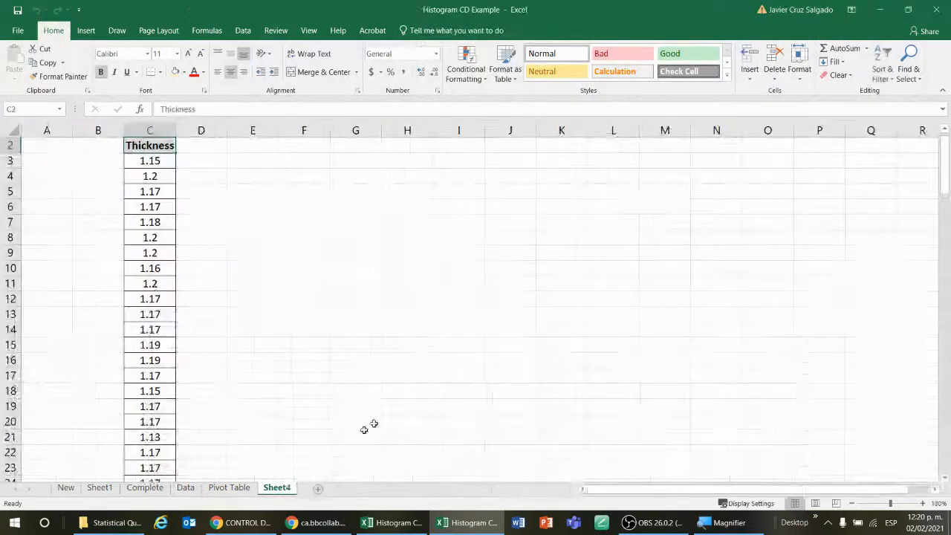
Insert a PivotTable from Sheet4!$C$2:$C$127 into the existing worksheet at cell E3
{"action": "left_click", "coordinate": [216, 203]}
{"action": "left_click", "coordinate": [154, 161]}
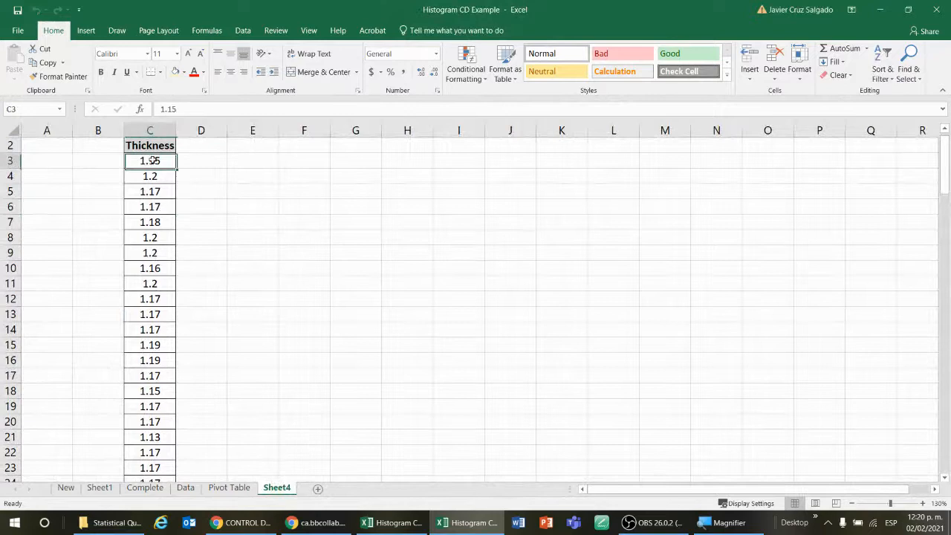
{"action": "scroll", "coordinate": [164, 200], "scroll_direction": "up", "scroll_amount": 1}
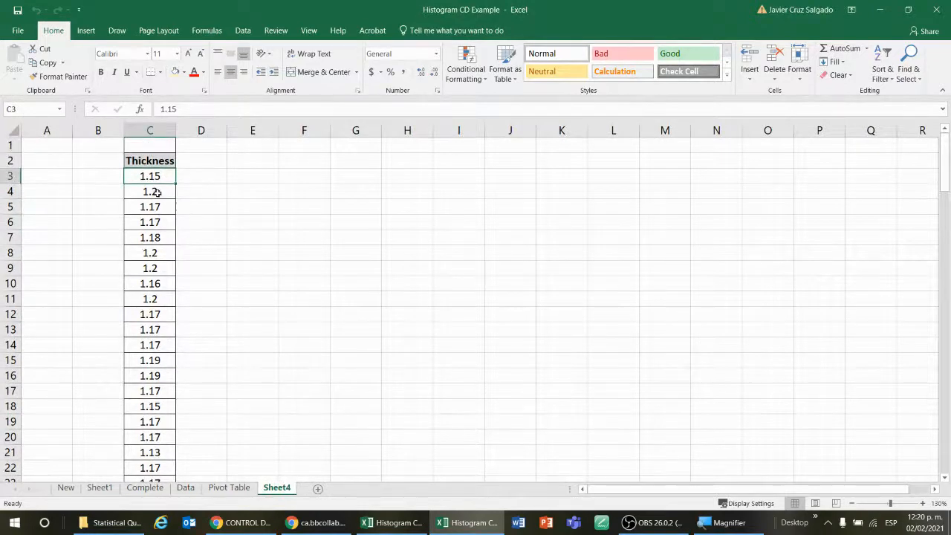
{"action": "left_click", "coordinate": [86, 31]}
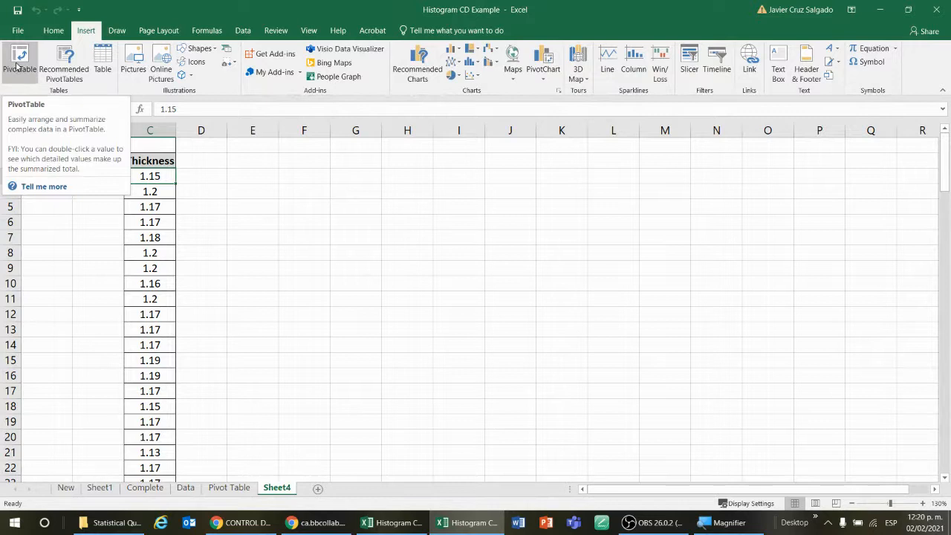
{"action": "left_click", "coordinate": [18, 66]}
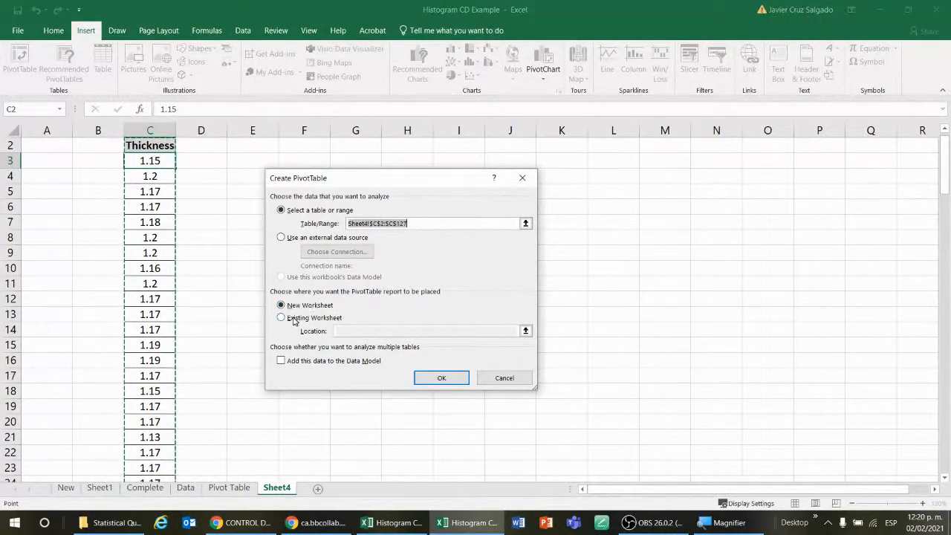
{"action": "left_click", "coordinate": [281, 318]}
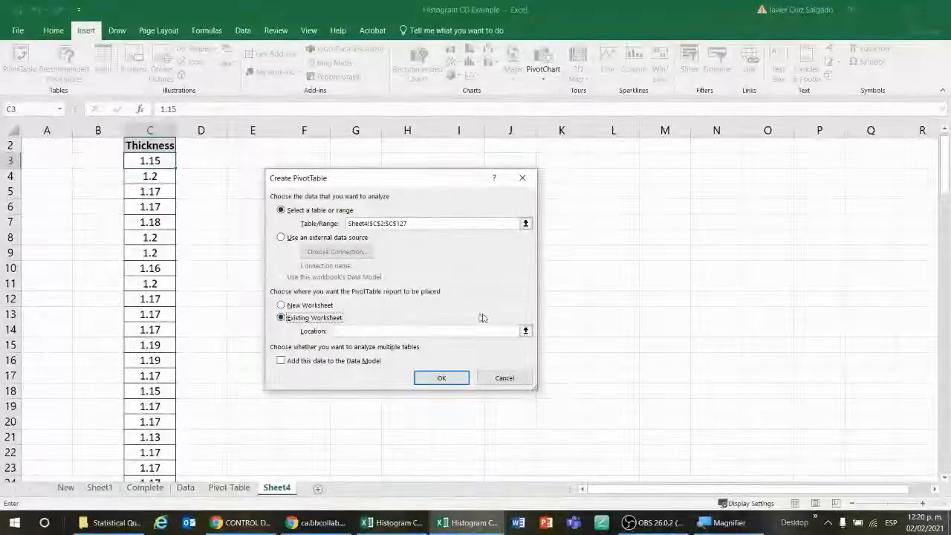
{"action": "left_click_drag", "start_coordinate": [463, 191], "coordinate": [708, 175]}
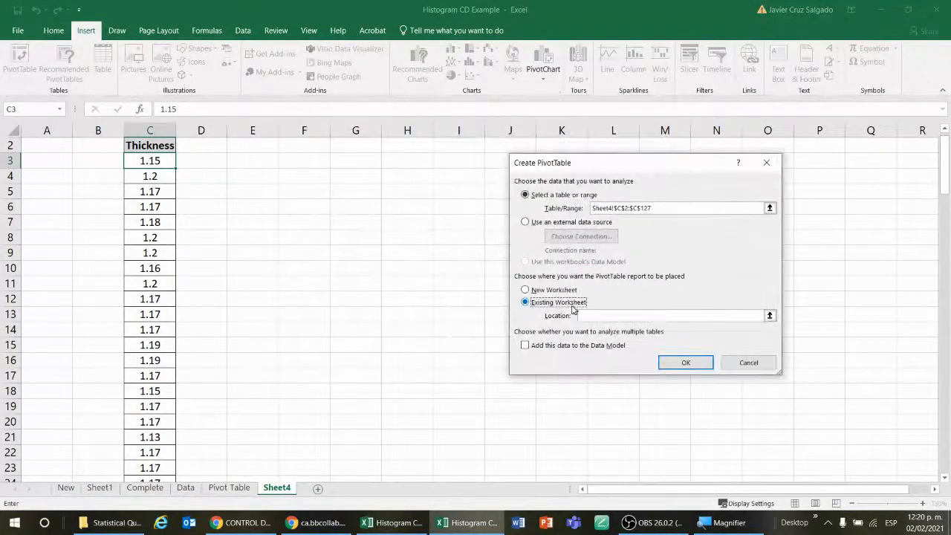
{"action": "left_click", "coordinate": [770, 315]}
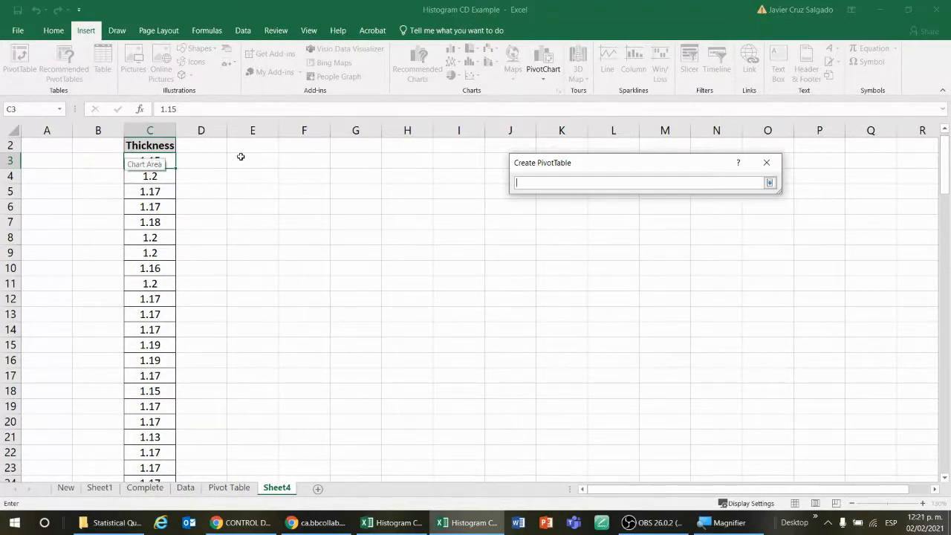
{"action": "left_click", "coordinate": [241, 156]}
{"action": "key", "text": "Return"}
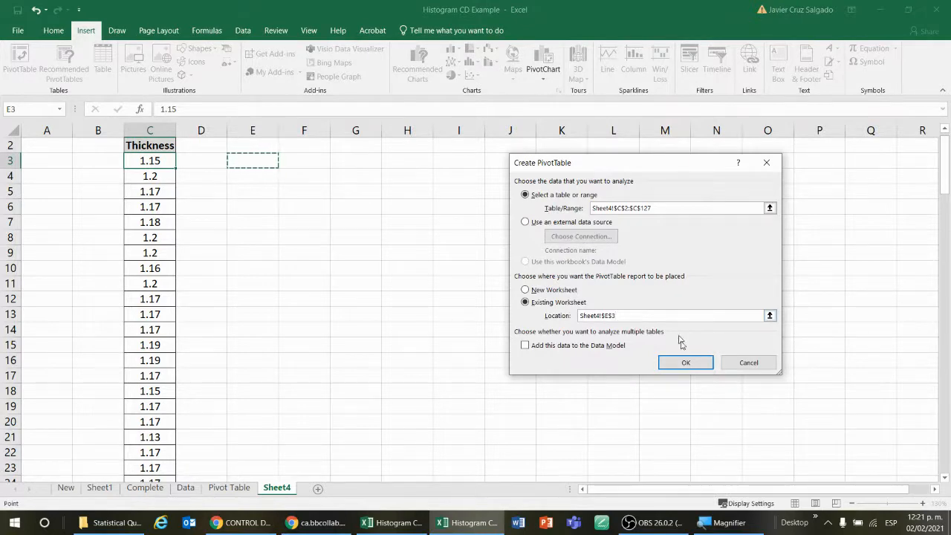
{"action": "left_click", "coordinate": [686, 363]}
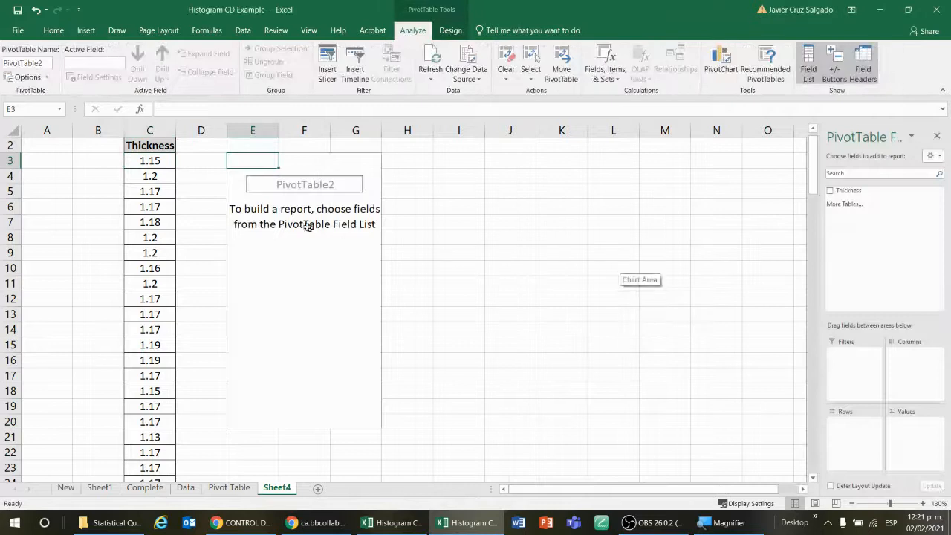
{"action": "left_click", "coordinate": [375, 162]}
{"action": "left_click", "coordinate": [445, 274]}
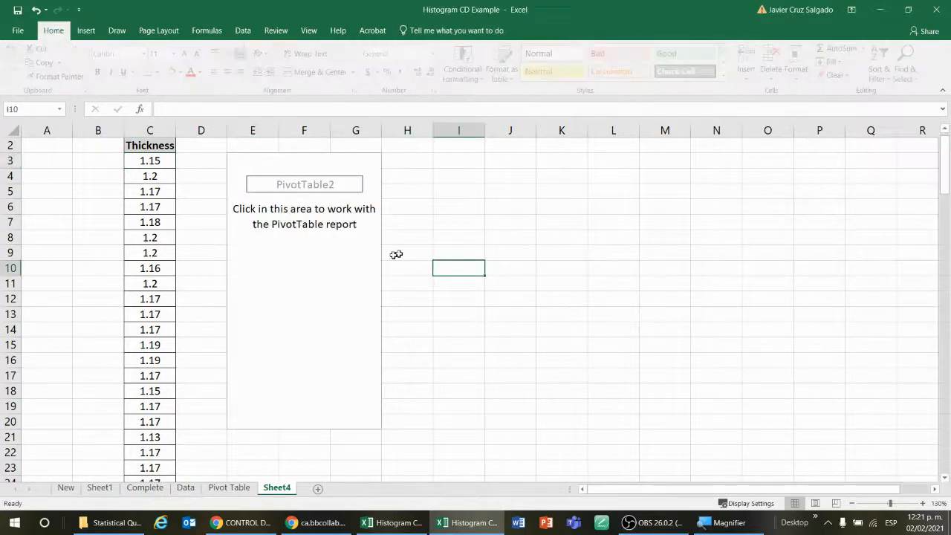
{"action": "left_click", "coordinate": [357, 268]}
{"action": "left_click", "coordinate": [461, 233]}
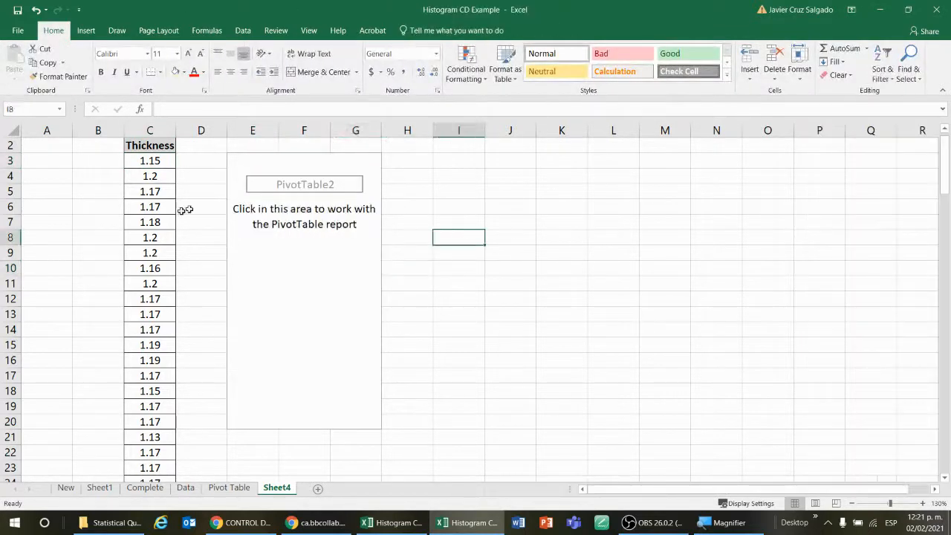
{"action": "left_click", "coordinate": [298, 261]}
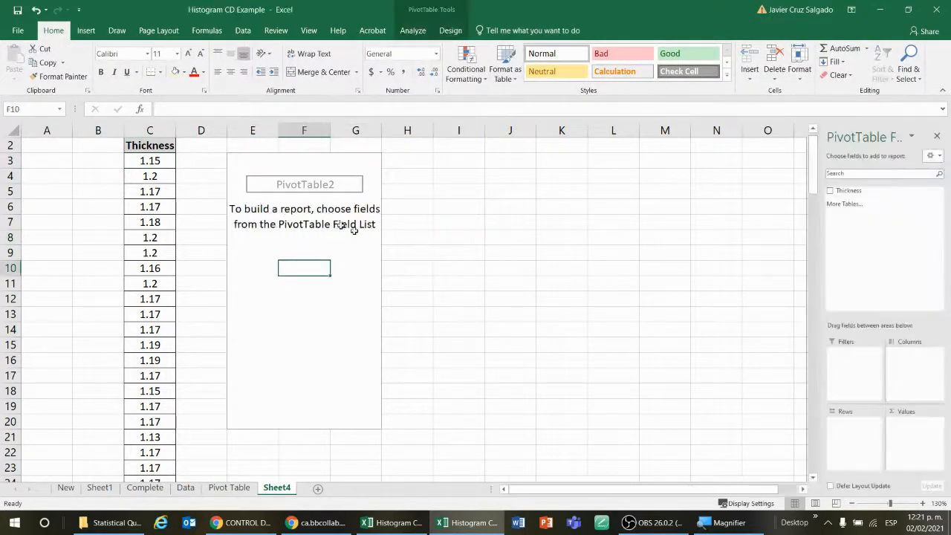
{"action": "left_click", "coordinate": [479, 226]}
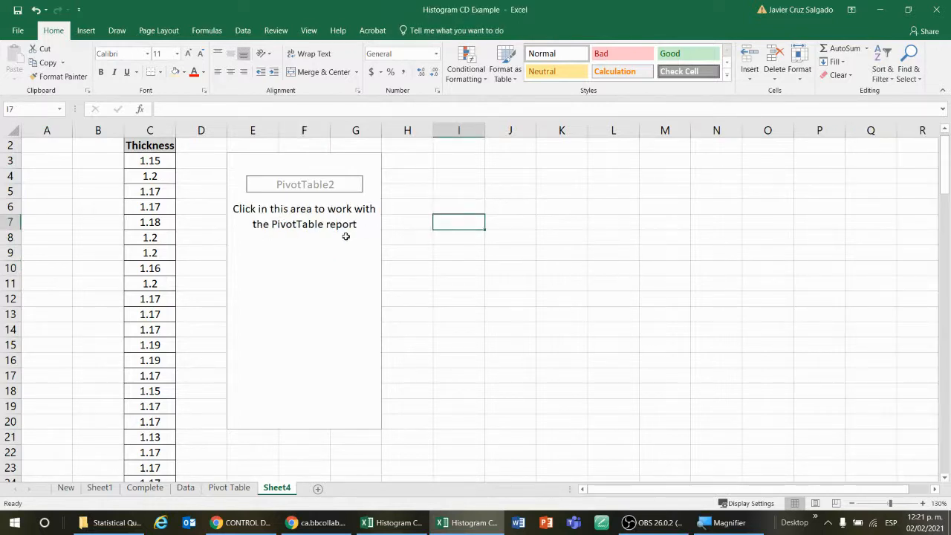
{"action": "left_click", "coordinate": [544, 255]}
{"action": "left_click", "coordinate": [656, 219]}
{"action": "left_click", "coordinate": [715, 313]}
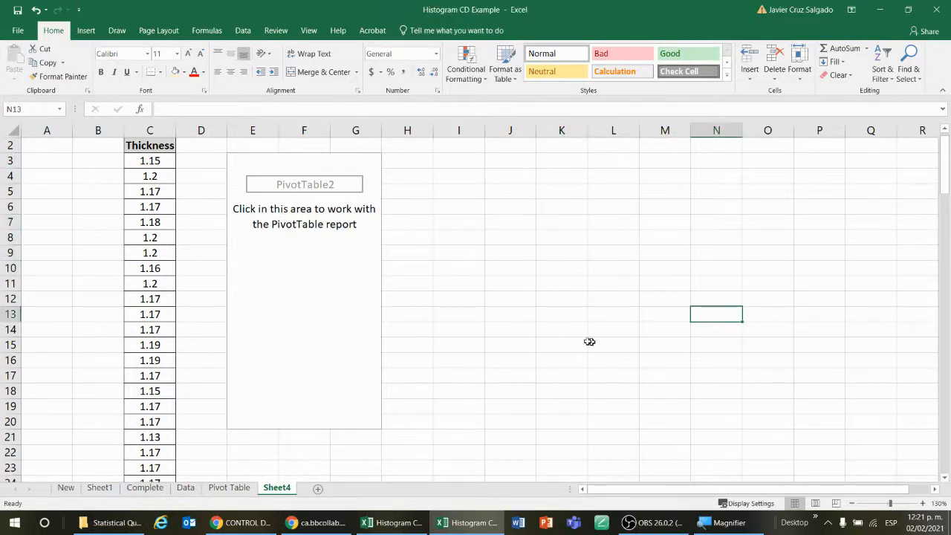
{"action": "left_click", "coordinate": [563, 344]}
{"action": "left_click", "coordinate": [440, 176]}
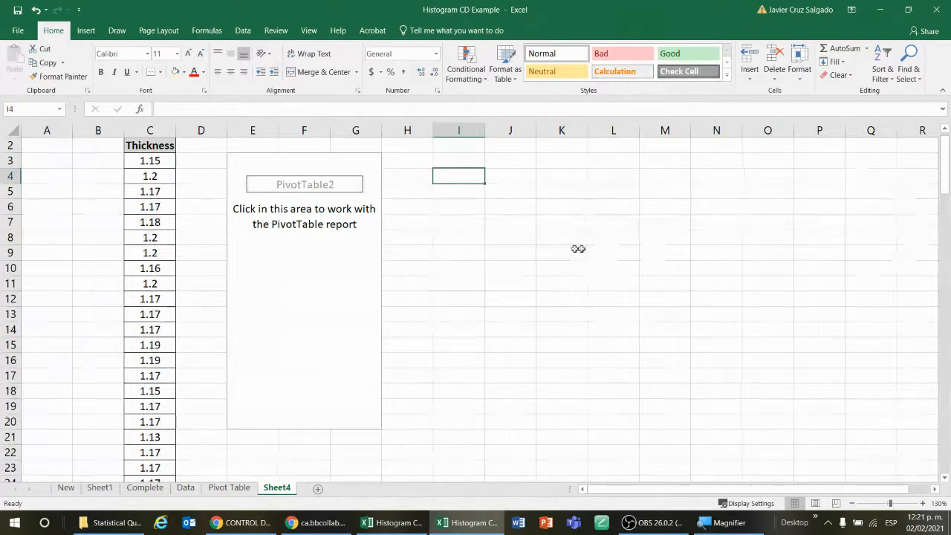
{"action": "left_click", "coordinate": [356, 330]}
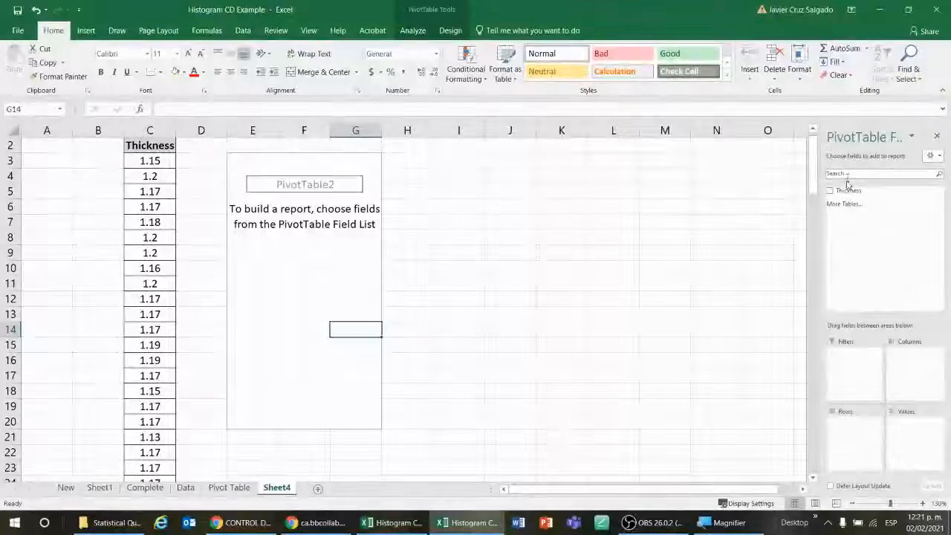
{"action": "left_click", "coordinate": [499, 253]}
{"action": "left_click", "coordinate": [264, 247]}
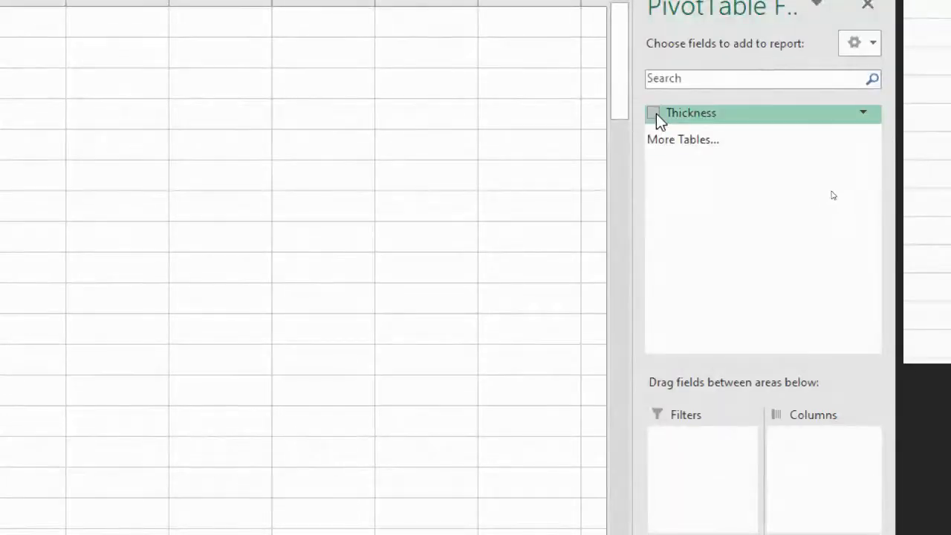
Place the Thickness field in the PivotTable's Values area as a count, removing it from Rows
{"action": "left_click", "coordinate": [654, 113]}
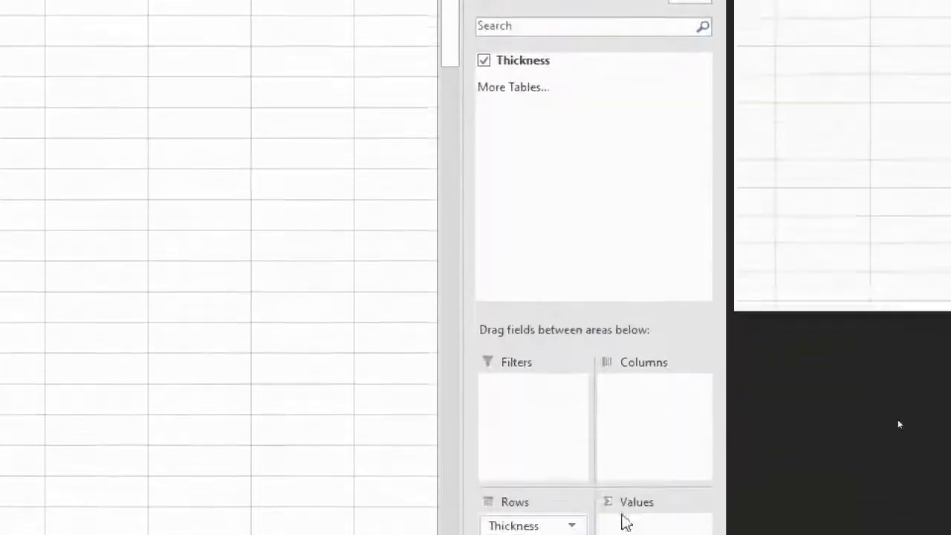
{"action": "left_click_drag", "start_coordinate": [517, 501], "coordinate": [619, 168]}
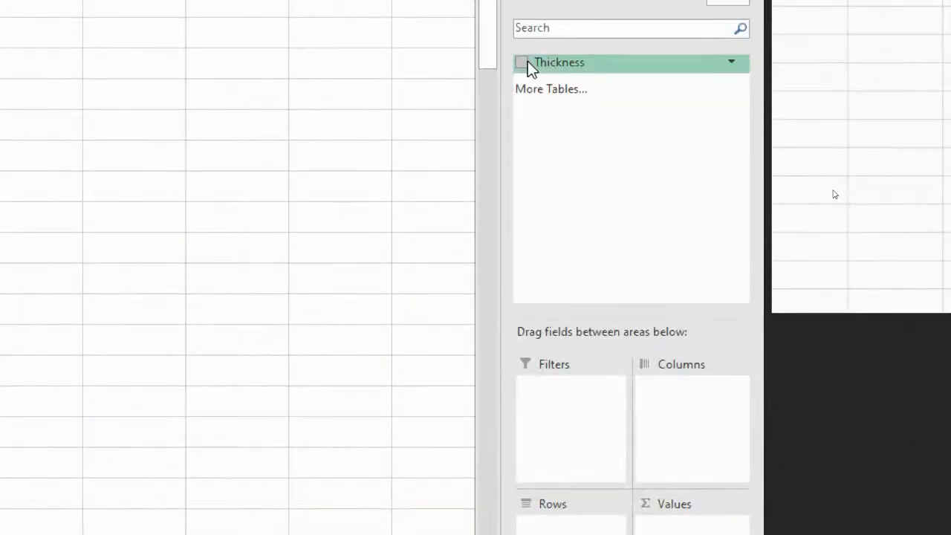
{"action": "left_click_drag", "start_coordinate": [527, 61], "coordinate": [682, 512]}
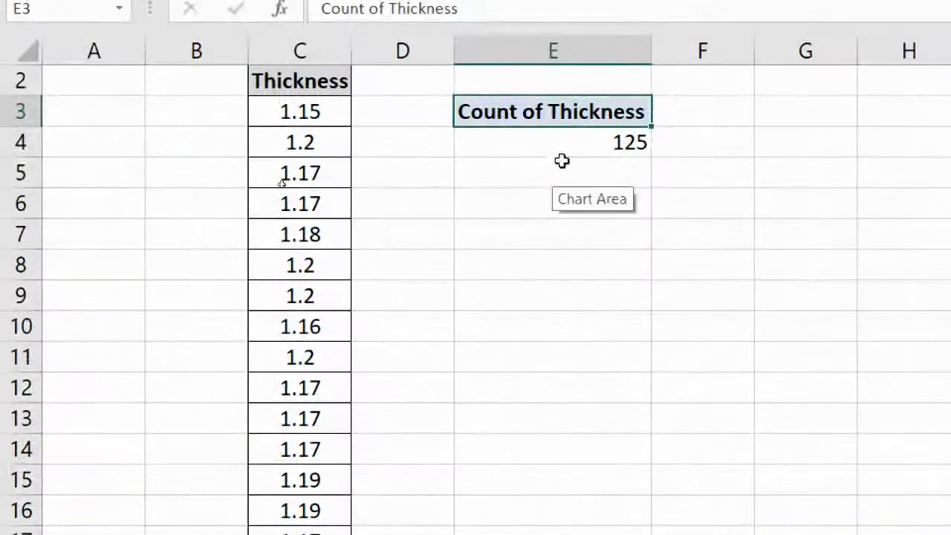
{"action": "mouse_move", "coordinate": [580, 151]}
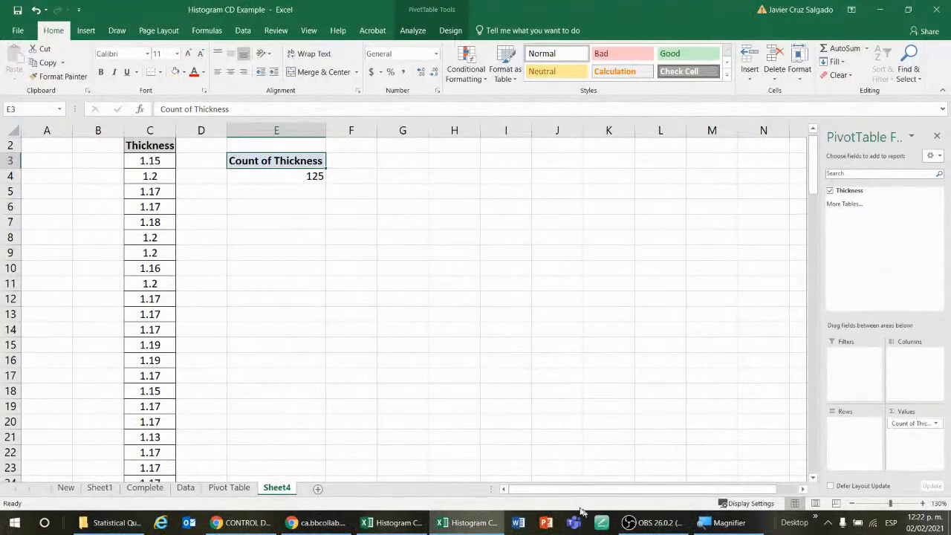
{"action": "left_click", "coordinate": [803, 489]}
{"action": "left_click", "coordinate": [802, 489]}
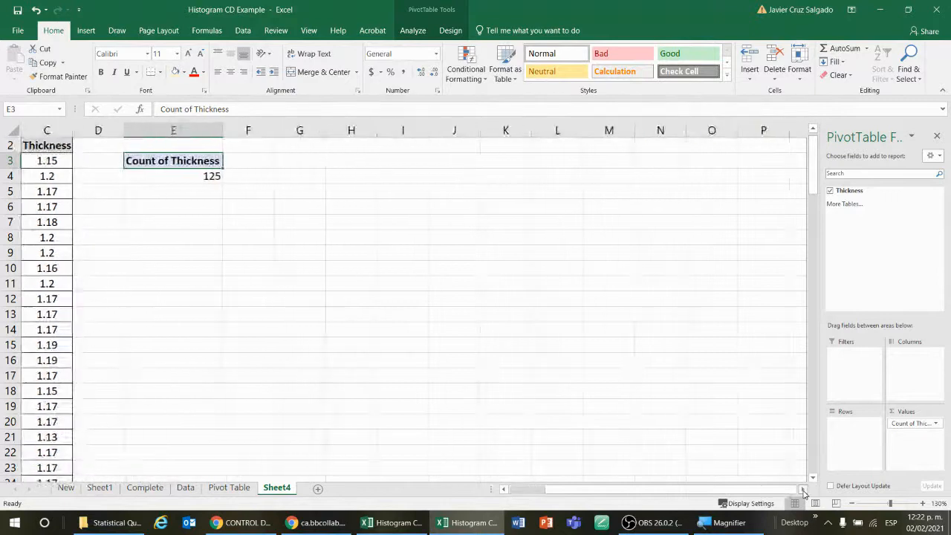
{"action": "left_click_drag", "start_coordinate": [602, 494], "coordinate": [587, 494]}
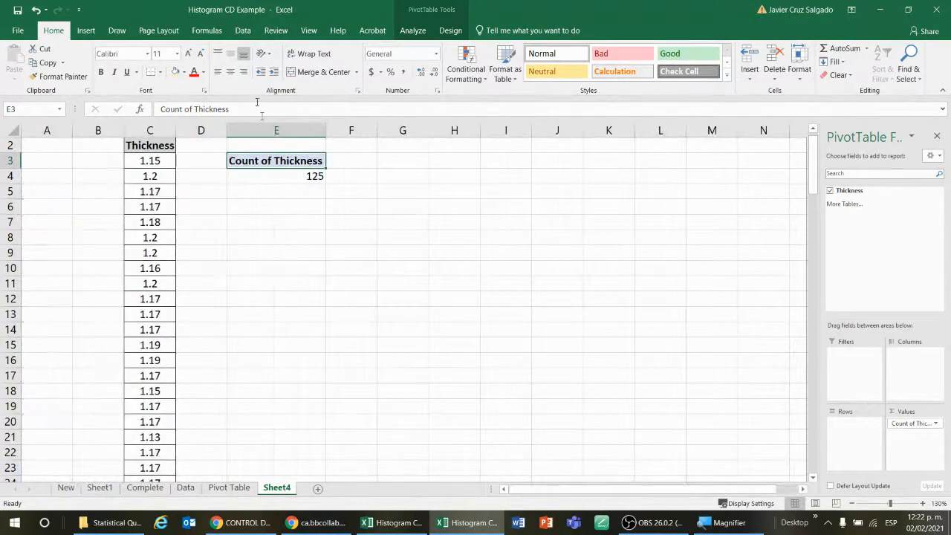
{"action": "left_click", "coordinate": [353, 265]}
{"action": "left_click", "coordinate": [316, 151]}
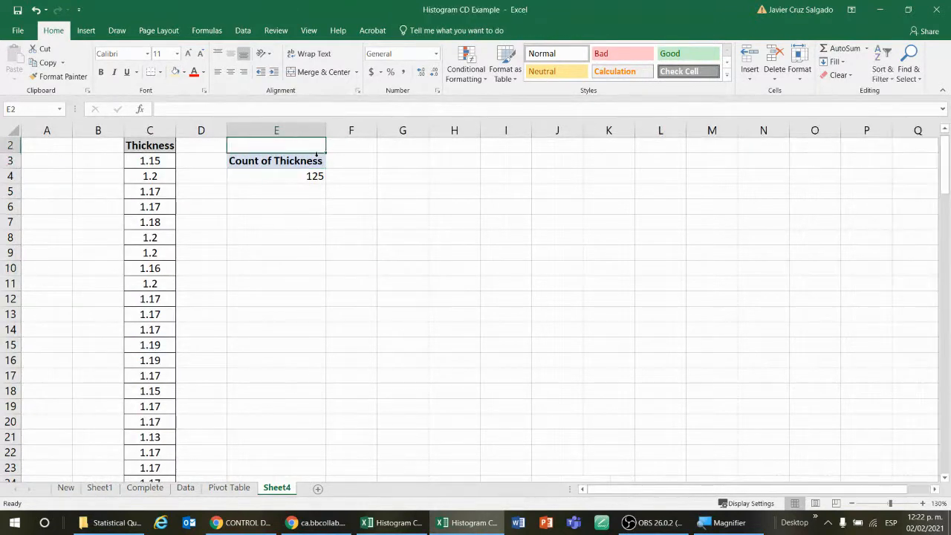
{"action": "left_click", "coordinate": [318, 158]}
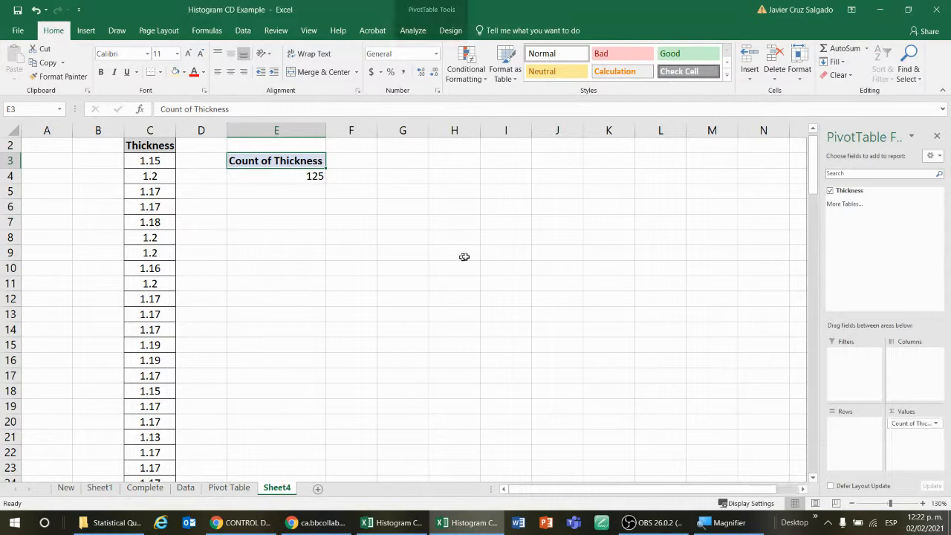
{"action": "left_click", "coordinate": [558, 252]}
{"action": "left_click", "coordinate": [287, 160]}
Remove the Thickness count from the PivotTable's Values area and drag Thickness back into Values
{"action": "left_click_drag", "start_coordinate": [820, 154], "coordinate": [393, 175]}
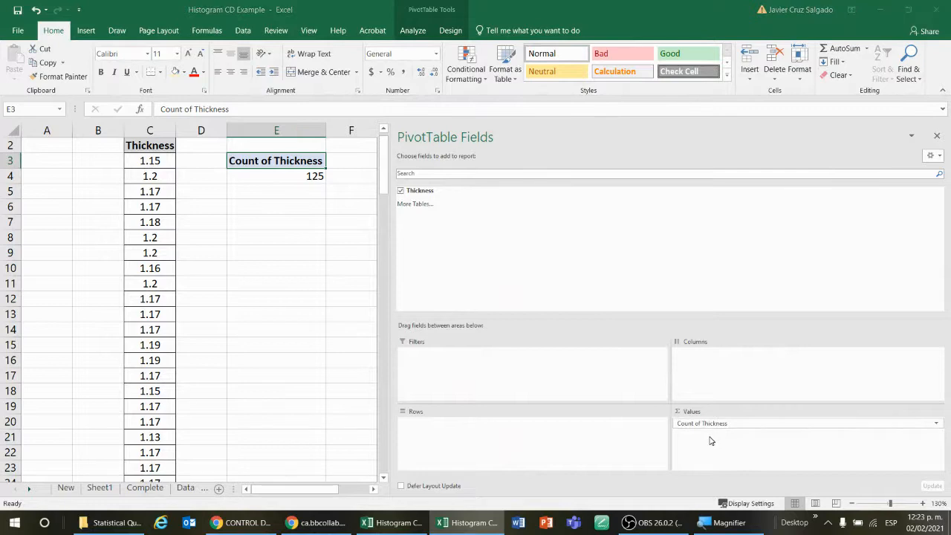
{"action": "key", "text": "super"}
{"action": "key", "text": "super"}
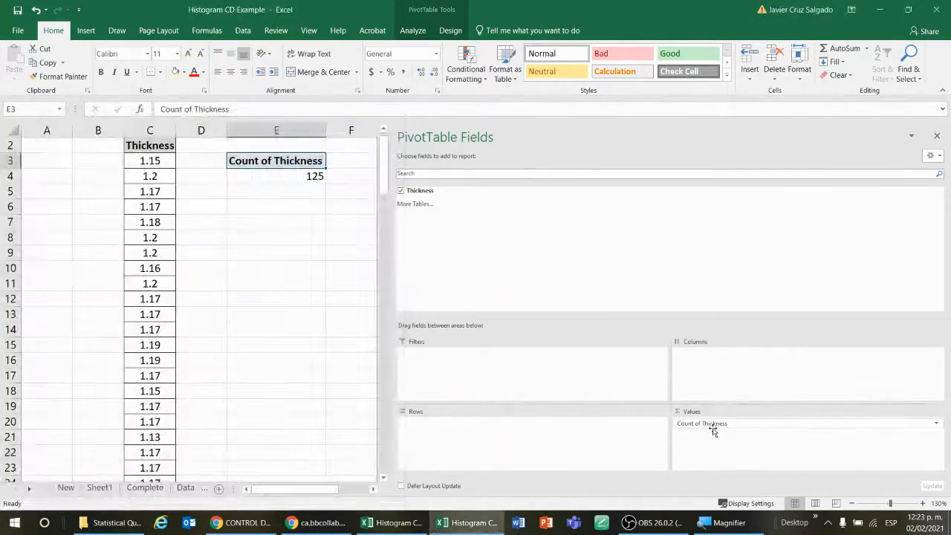
{"action": "left_click_drag", "start_coordinate": [713, 426], "coordinate": [603, 260]}
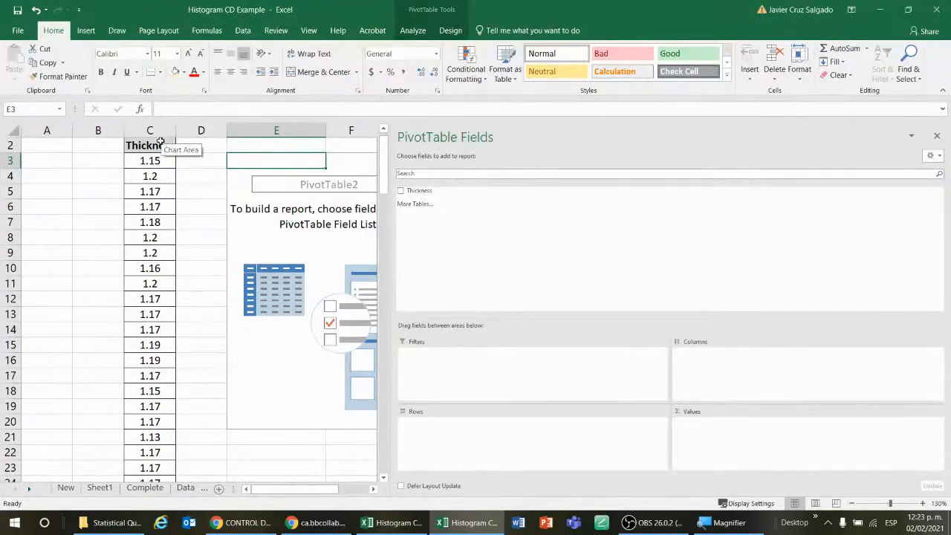
{"action": "left_click_drag", "start_coordinate": [424, 191], "coordinate": [715, 452]}
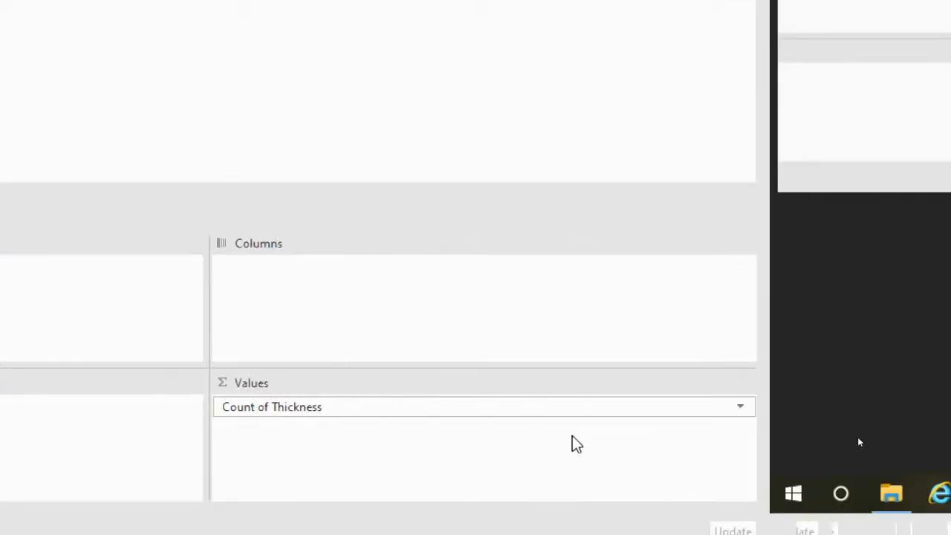
Review the summary functions in Value Field Settings for Count of Thickness, keeping it summarized by Count
{"action": "left_click", "coordinate": [740, 408]}
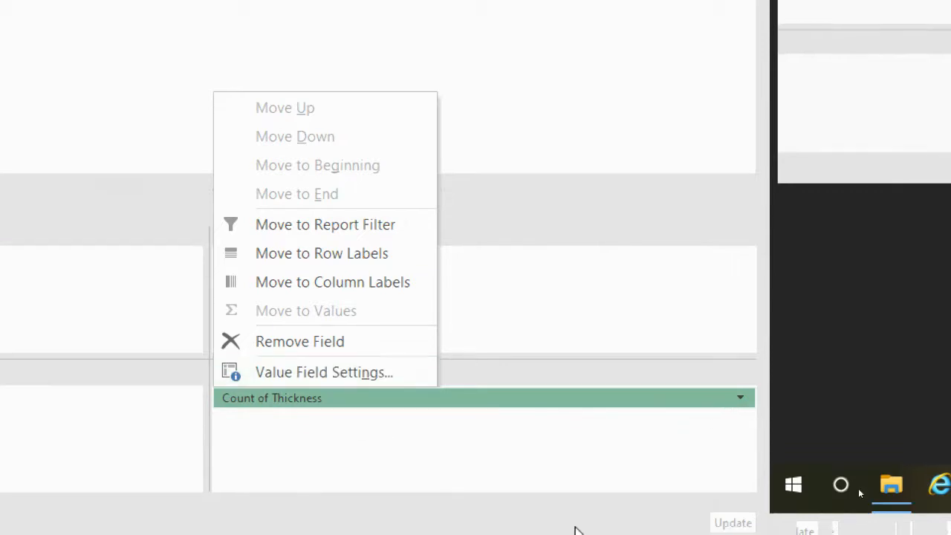
{"action": "left_click", "coordinate": [594, 447]}
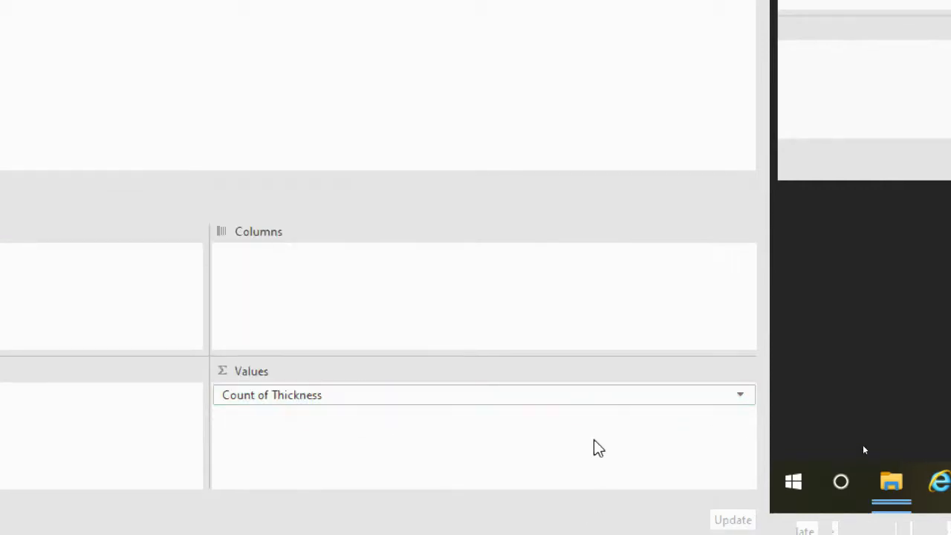
{"action": "left_click", "coordinate": [740, 396]}
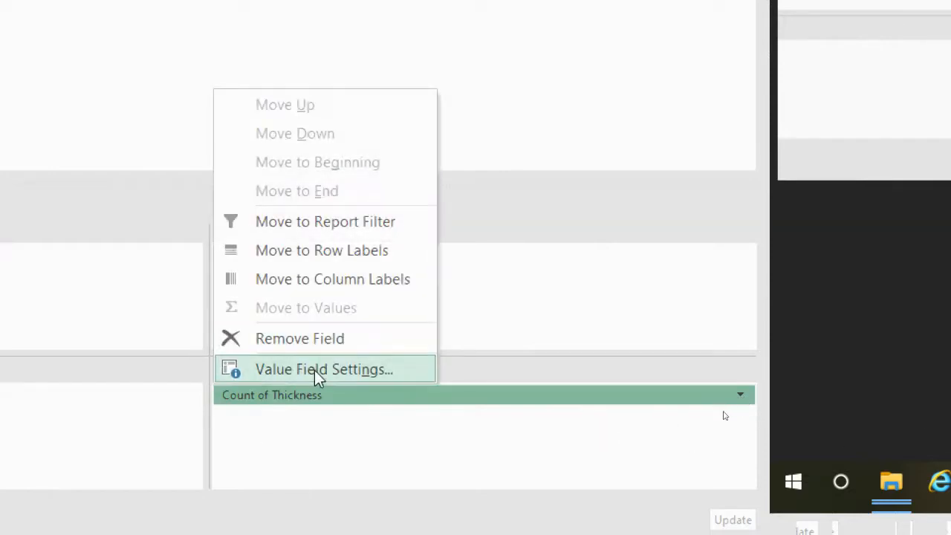
{"action": "left_click", "coordinate": [333, 370]}
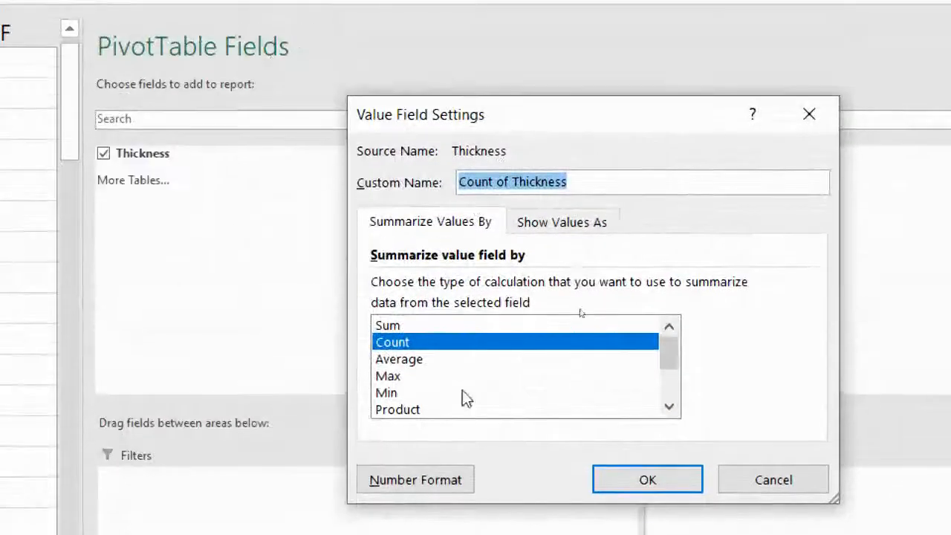
{"action": "left_click", "coordinate": [465, 325]}
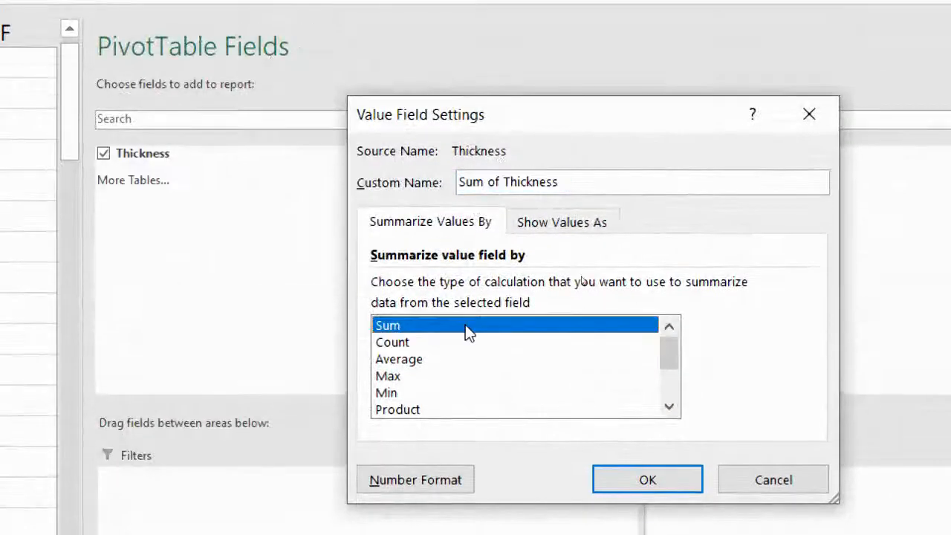
{"action": "left_click", "coordinate": [405, 343]}
{"action": "left_click", "coordinate": [411, 361]}
{"action": "left_click", "coordinate": [409, 377]}
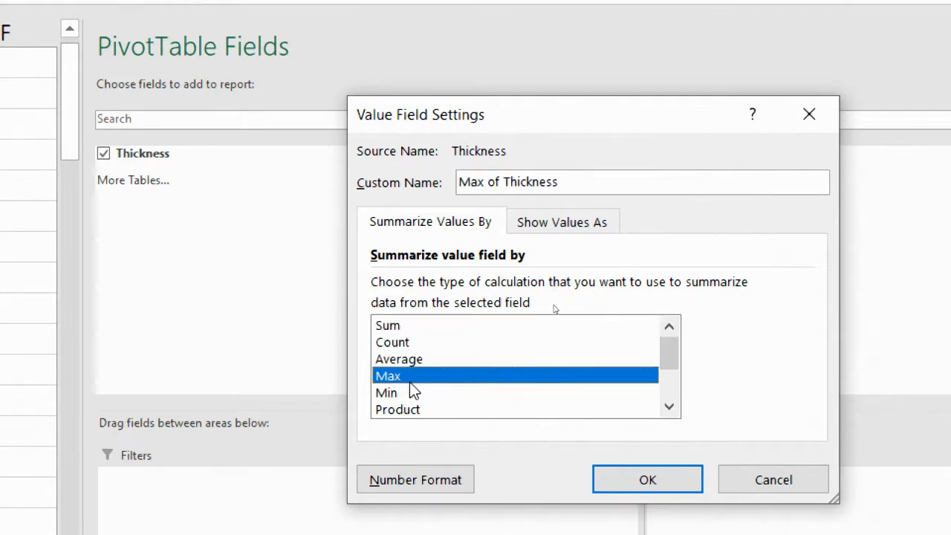
{"action": "left_click", "coordinate": [409, 393]}
{"action": "left_click", "coordinate": [419, 344]}
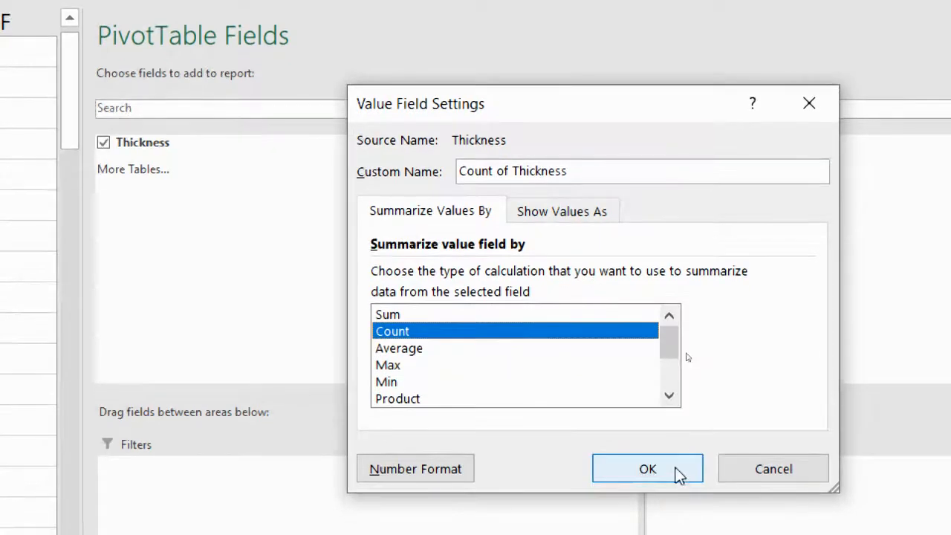
{"action": "left_click", "coordinate": [678, 474]}
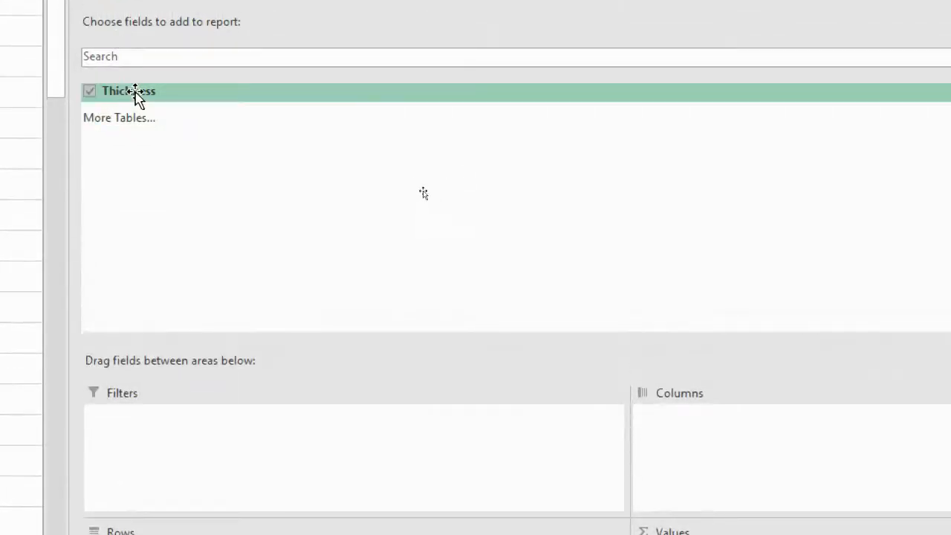
Add the Thickness field to the PivotTable's Rows area to list the grouped thickness ranges
{"action": "left_click_drag", "start_coordinate": [134, 95], "coordinate": [213, 446]}
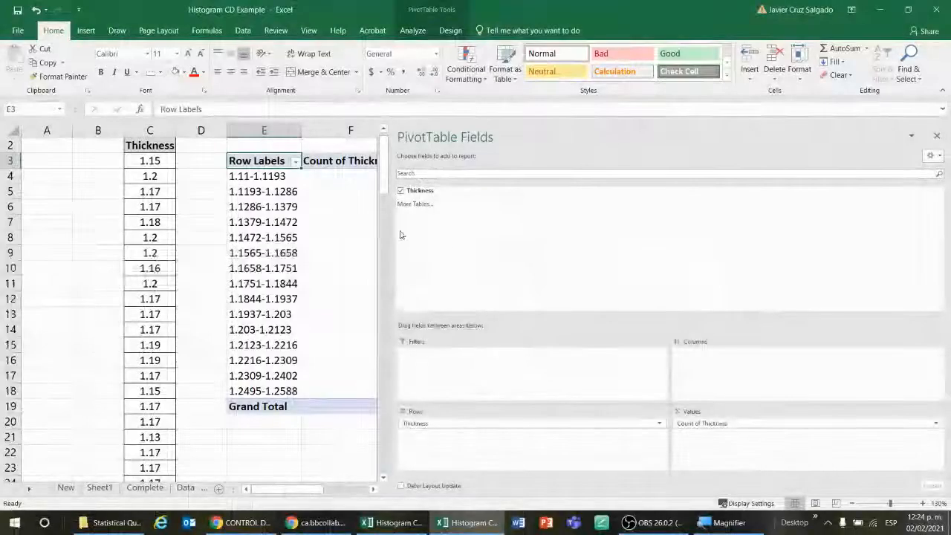
{"action": "left_click", "coordinate": [386, 229]}
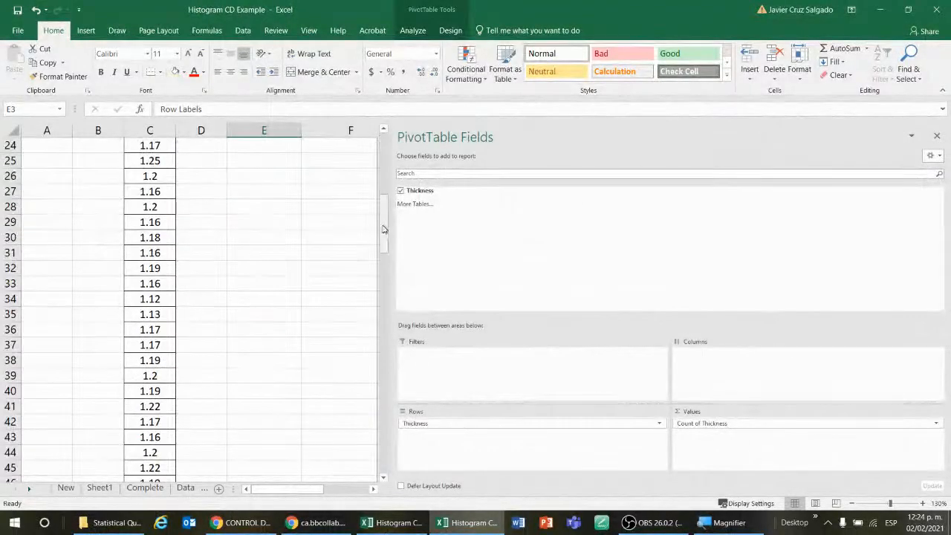
{"action": "left_click_drag", "start_coordinate": [393, 225], "coordinate": [554, 234]}
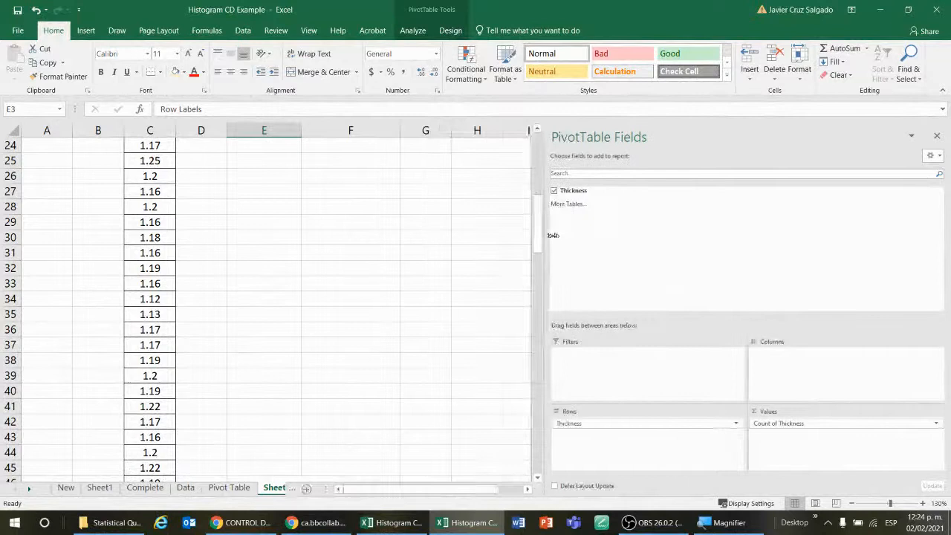
{"action": "left_click", "coordinate": [364, 323]}
{"action": "scroll", "coordinate": [363, 323], "scroll_direction": "up", "scroll_amount": 8}
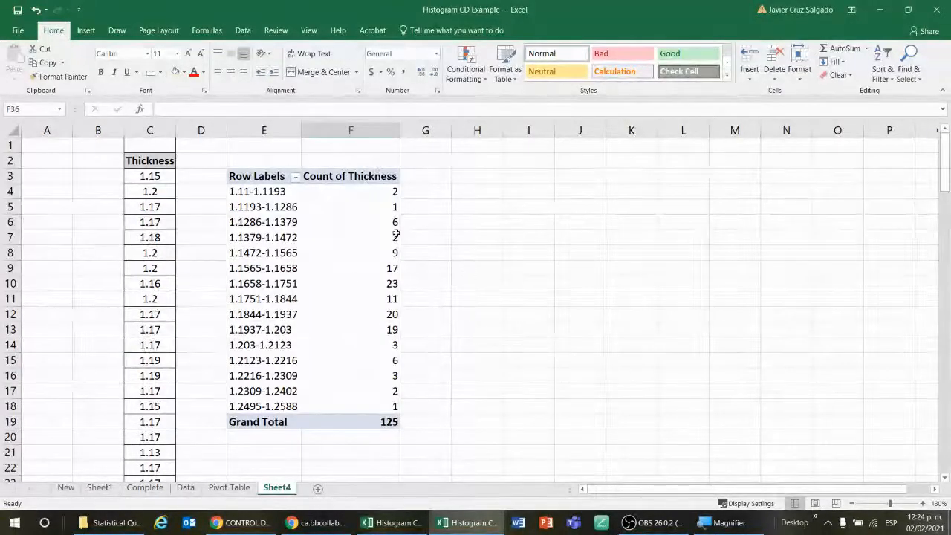
Center-align the PivotTable's thickness range labels and counts in E4:F18
{"action": "left_click", "coordinate": [512, 250]}
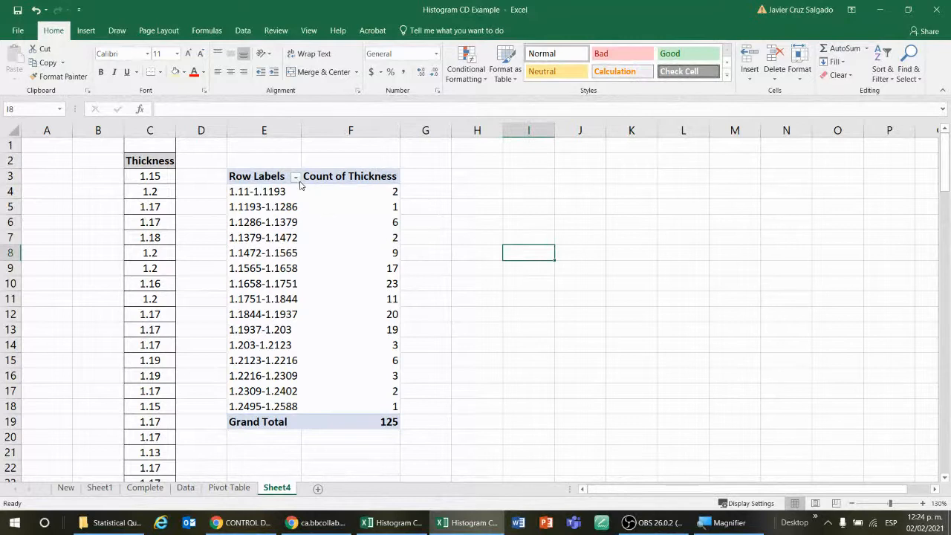
{"action": "left_click", "coordinate": [274, 191]}
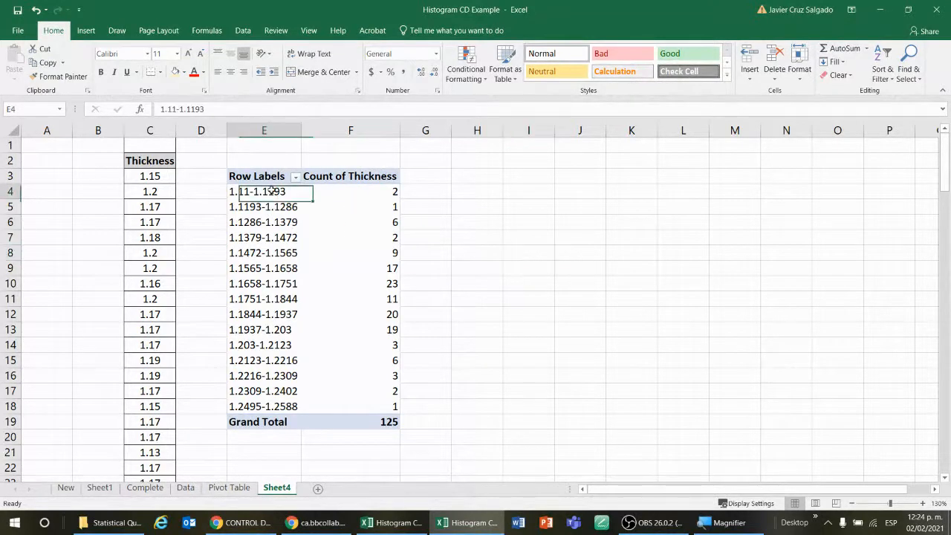
{"action": "left_click", "coordinate": [528, 239]}
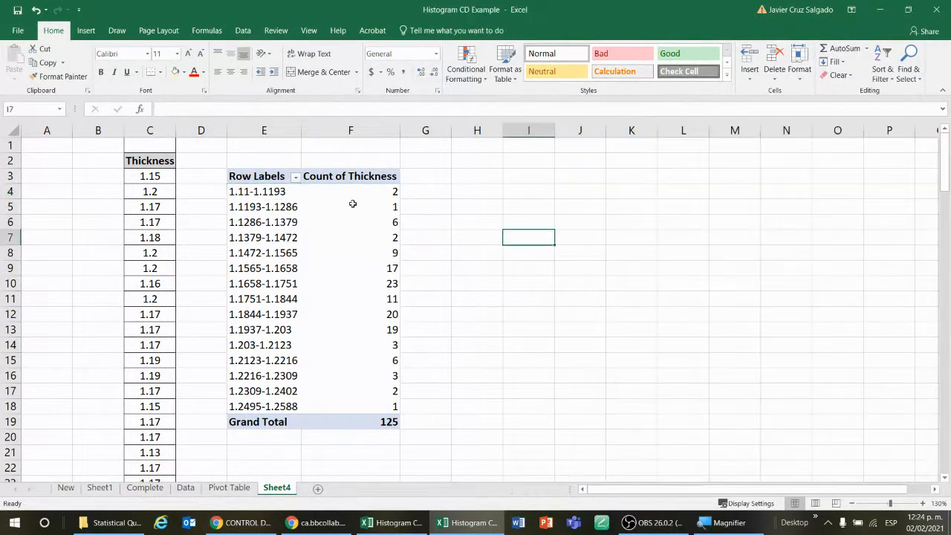
{"action": "left_click_drag", "start_coordinate": [273, 191], "coordinate": [286, 421]}
{"action": "left_click_drag", "start_coordinate": [386, 191], "coordinate": [394, 407]}
{"action": "left_click", "coordinate": [454, 242]}
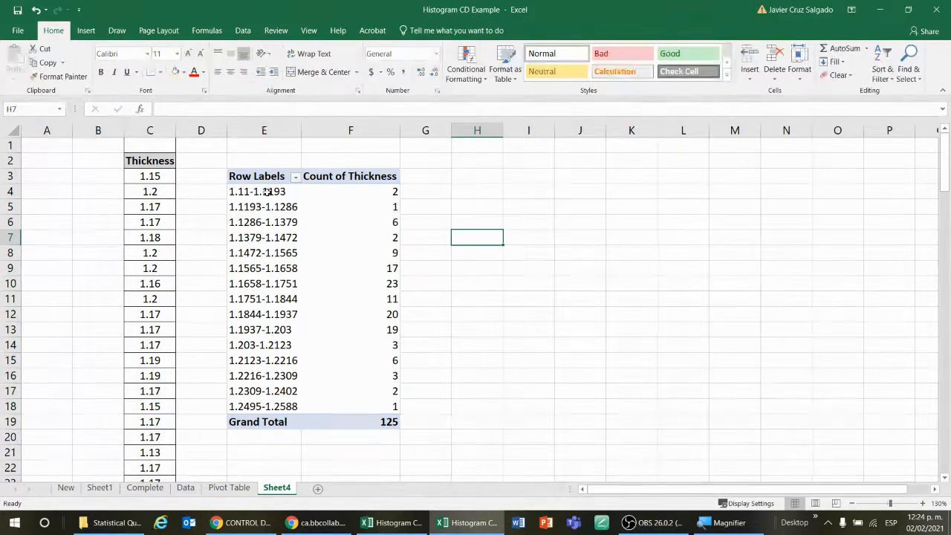
{"action": "left_click_drag", "start_coordinate": [270, 190], "coordinate": [337, 404]}
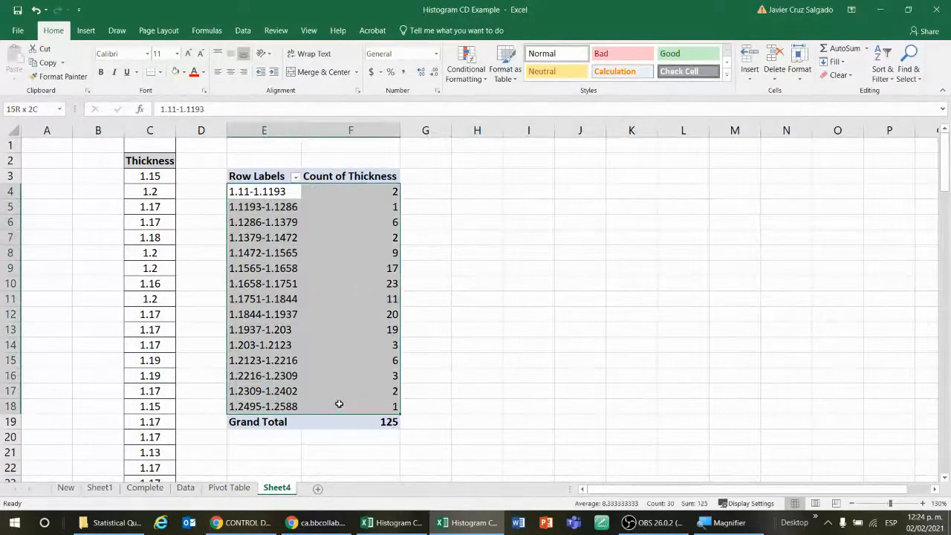
{"action": "left_click", "coordinate": [230, 72]}
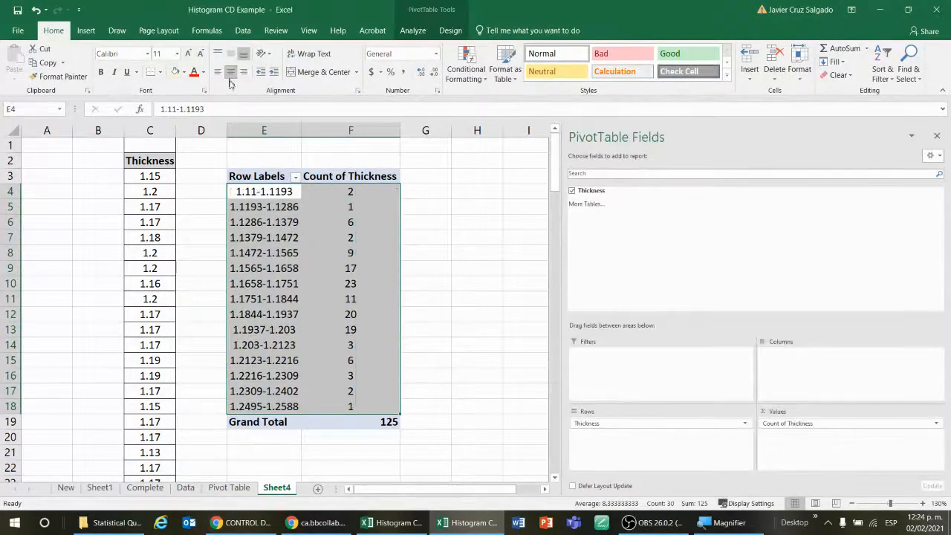
{"action": "left_click", "coordinate": [434, 233]}
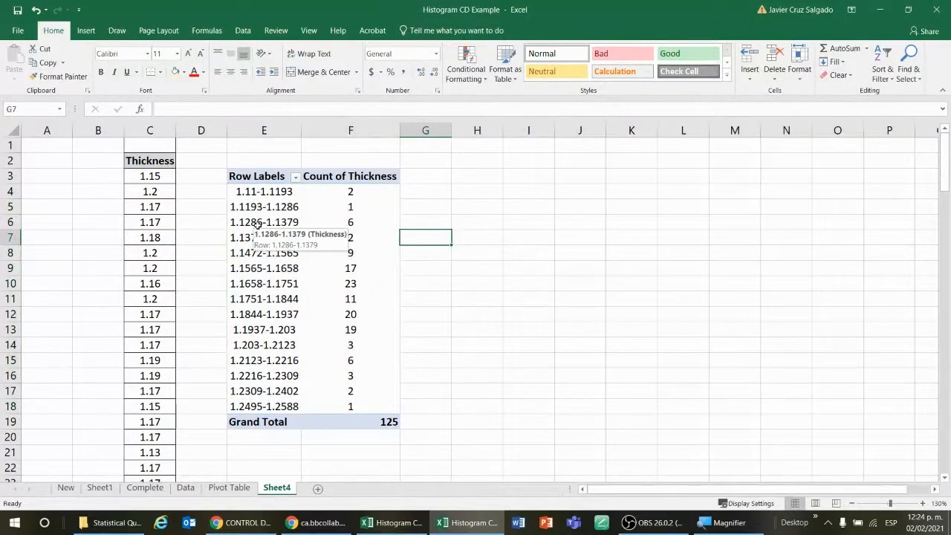
Inspect the Grouping settings of the thickness row labels and cancel the dialog
{"action": "left_click", "coordinate": [270, 191]}
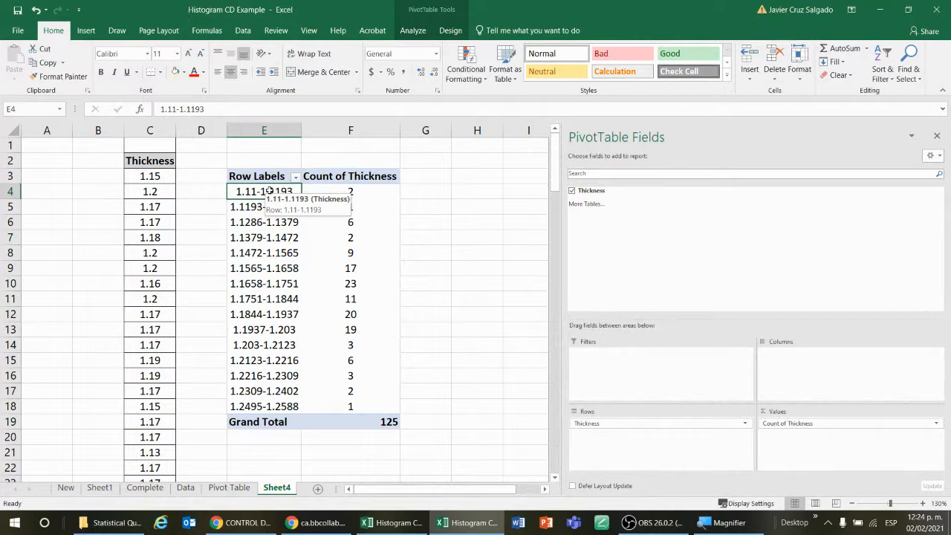
{"action": "right_click", "coordinate": [269, 191]}
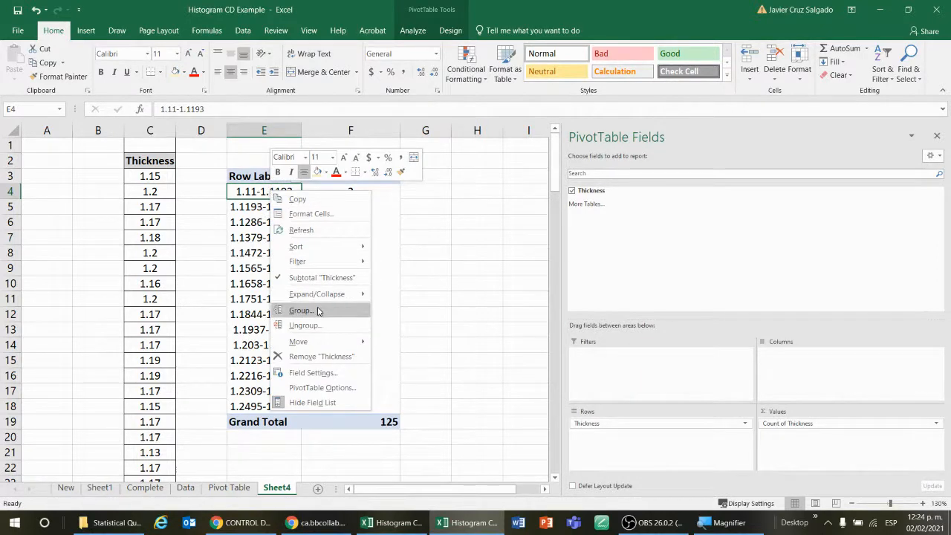
{"action": "left_click", "coordinate": [481, 304]}
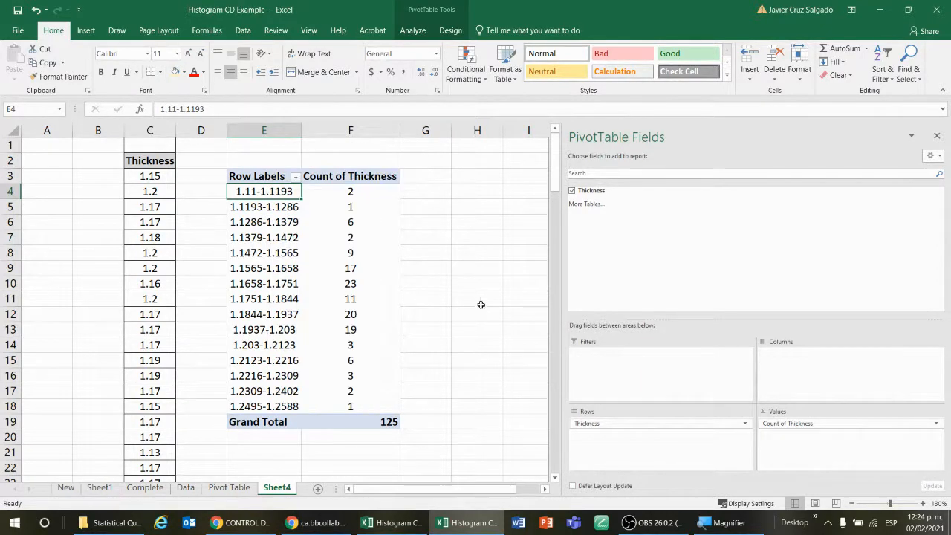
{"action": "left_click", "coordinate": [267, 208]}
{"action": "left_click", "coordinate": [263, 192]}
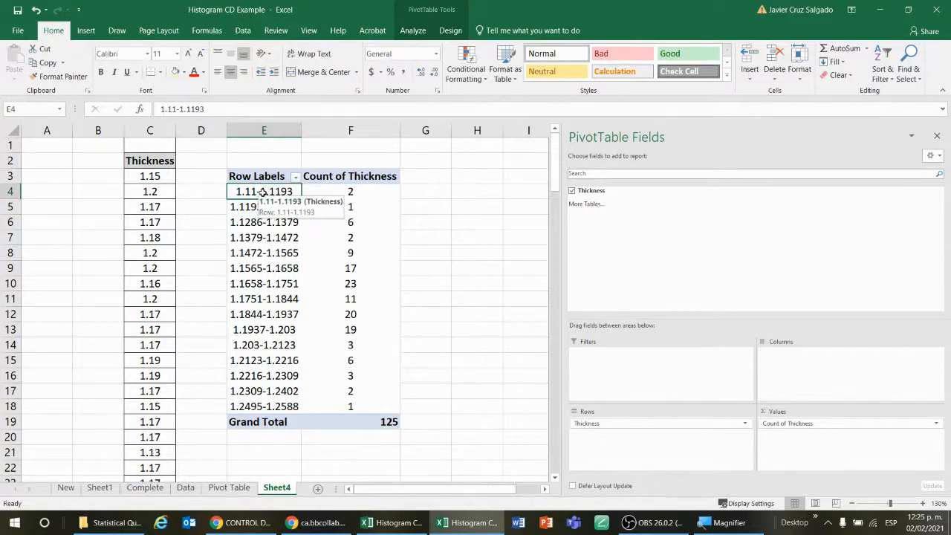
{"action": "right_click", "coordinate": [263, 192]}
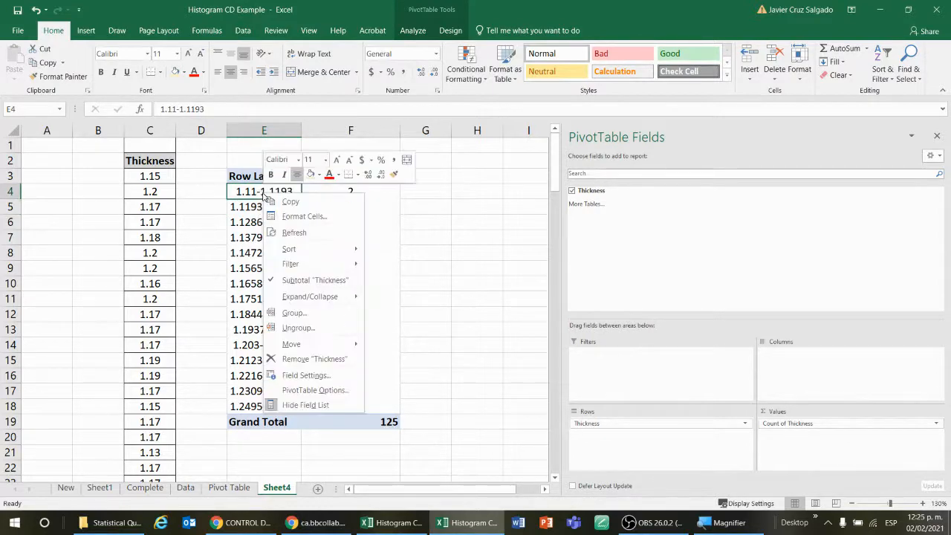
{"action": "left_click", "coordinate": [317, 316]}
{"action": "left_click_drag", "start_coordinate": [296, 261], "coordinate": [448, 189]}
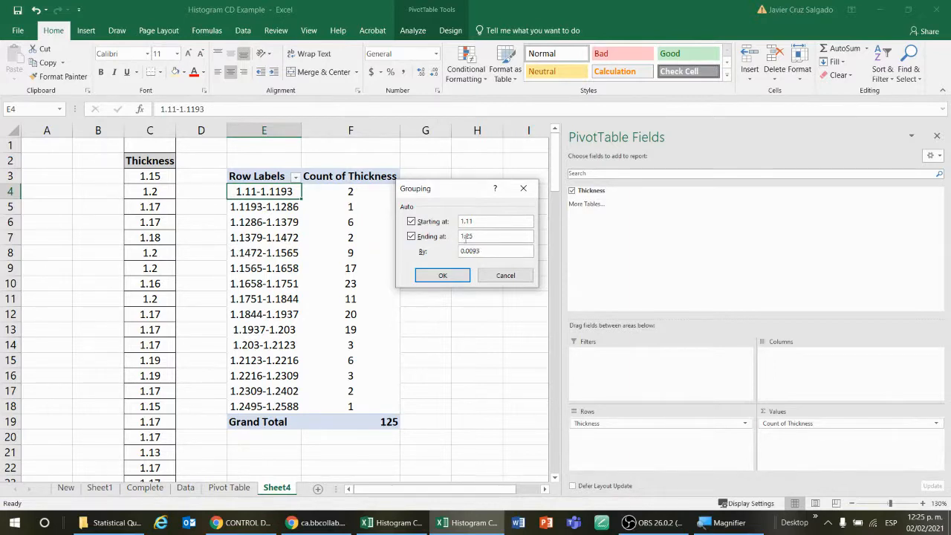
{"action": "left_click", "coordinate": [506, 276]}
{"action": "left_click", "coordinate": [486, 342]}
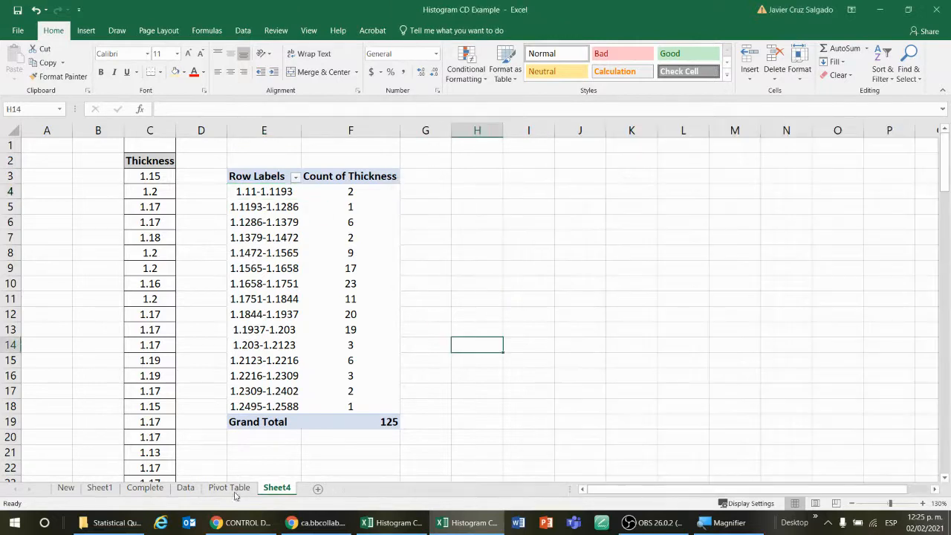
On the New sheet, paste the corrected cell length from J18 as a value into J22, copy 0.0175, and return to Sheet4
{"action": "left_click", "coordinate": [65, 487]}
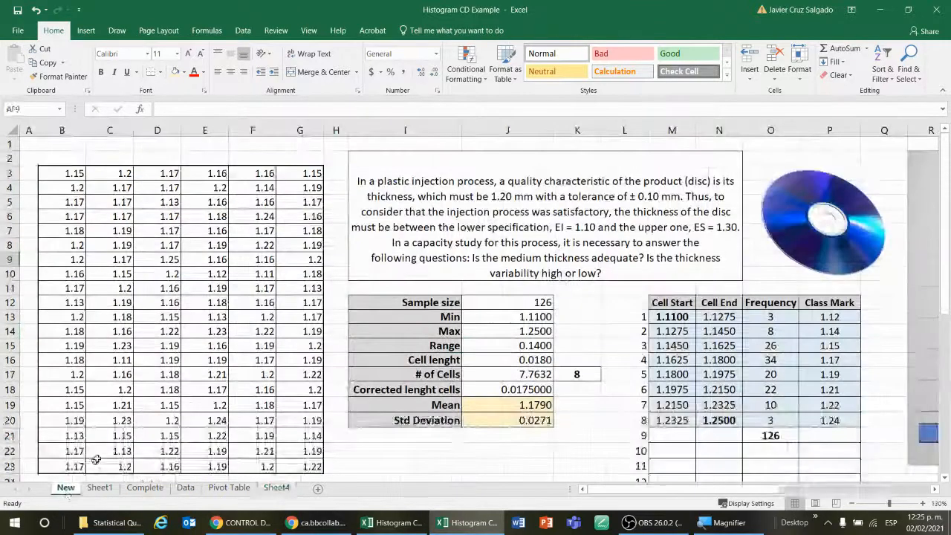
{"action": "left_click", "coordinate": [510, 391]}
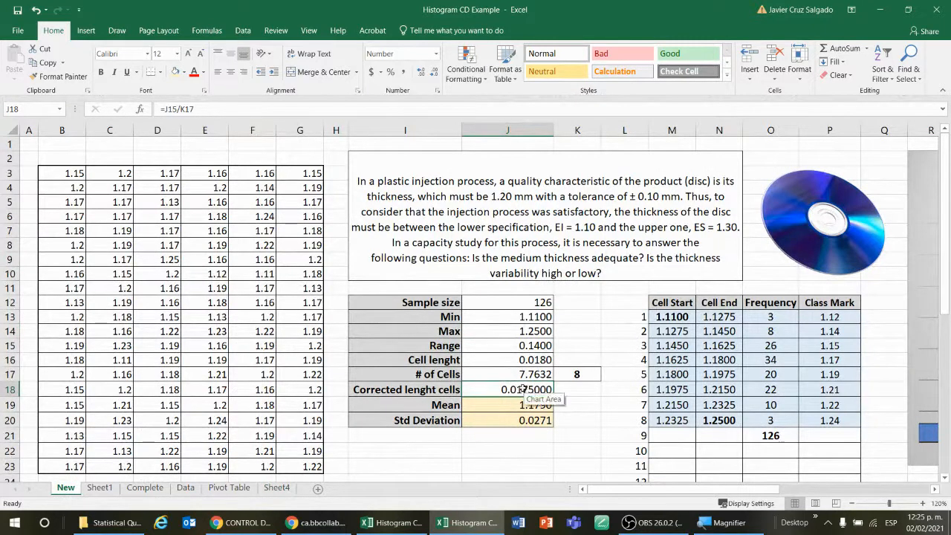
{"action": "key", "text": "ctrl+c"}
{"action": "left_click", "coordinate": [500, 450]}
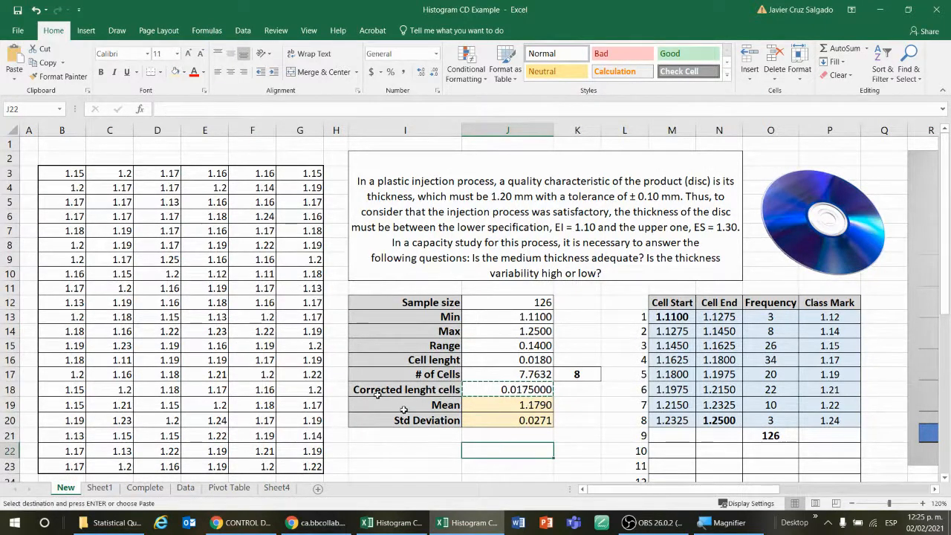
{"action": "left_click", "coordinate": [14, 77]}
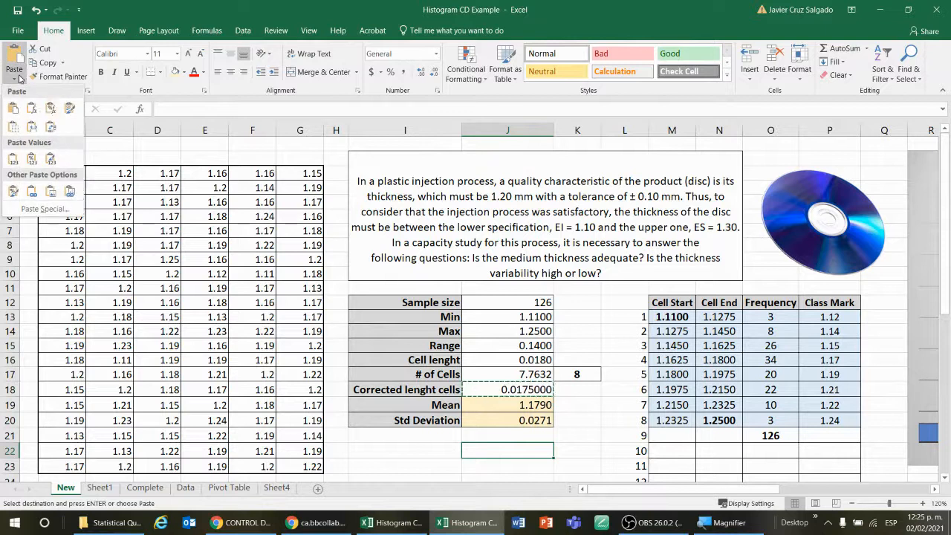
{"action": "left_click", "coordinate": [49, 158]}
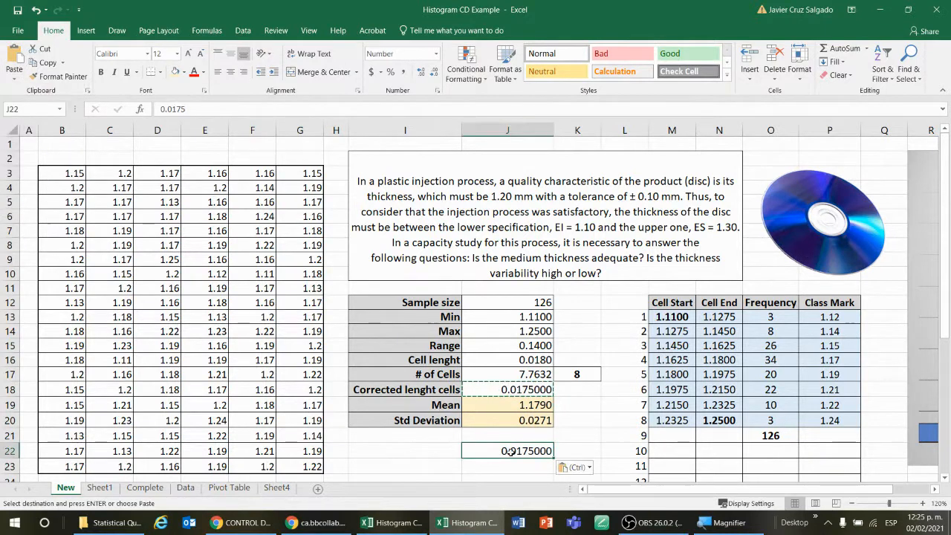
{"action": "left_click_drag", "start_coordinate": [200, 109], "coordinate": [146, 107]}
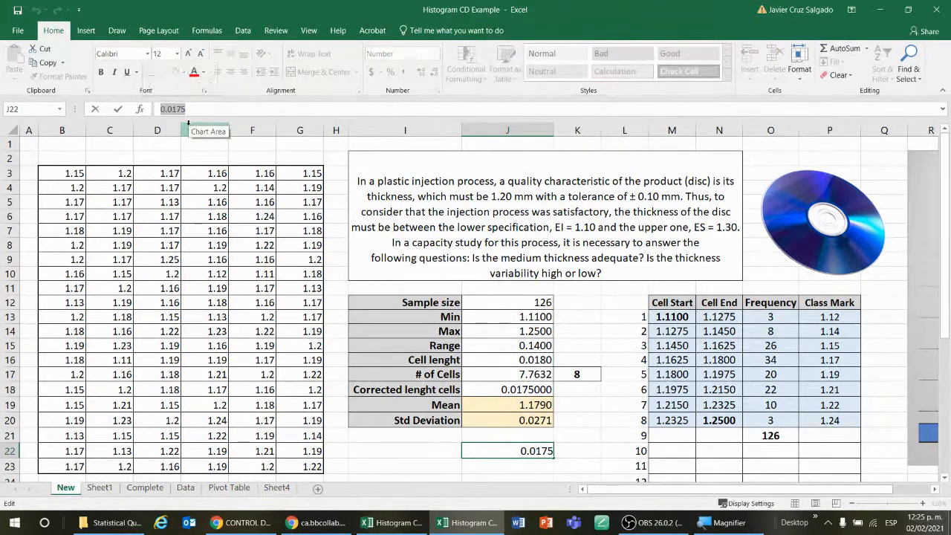
{"action": "left_click", "coordinate": [277, 488]}
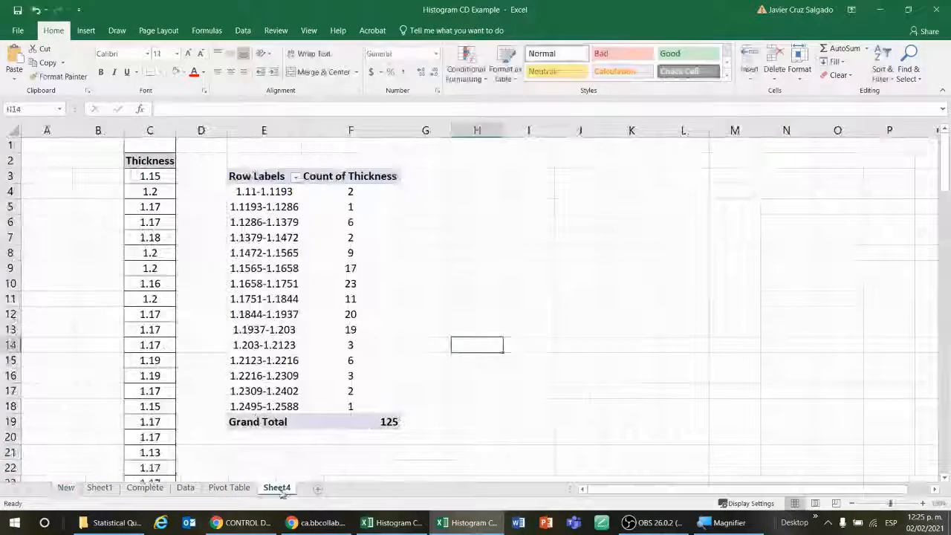
Regroup the PivotTable thickness rows starting at 1.11, ending at 1.25, by 0.0175
{"action": "left_click", "coordinate": [277, 192]}
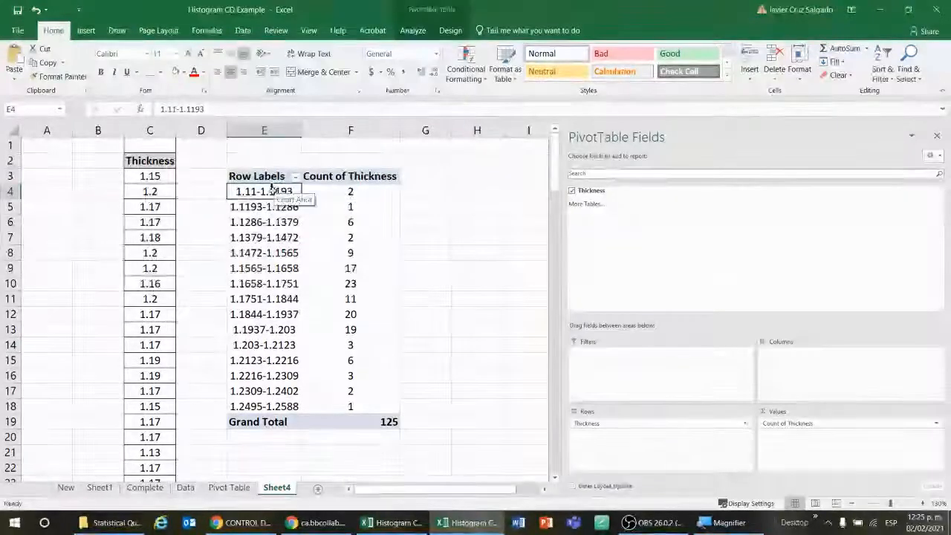
{"action": "right_click", "coordinate": [275, 193]}
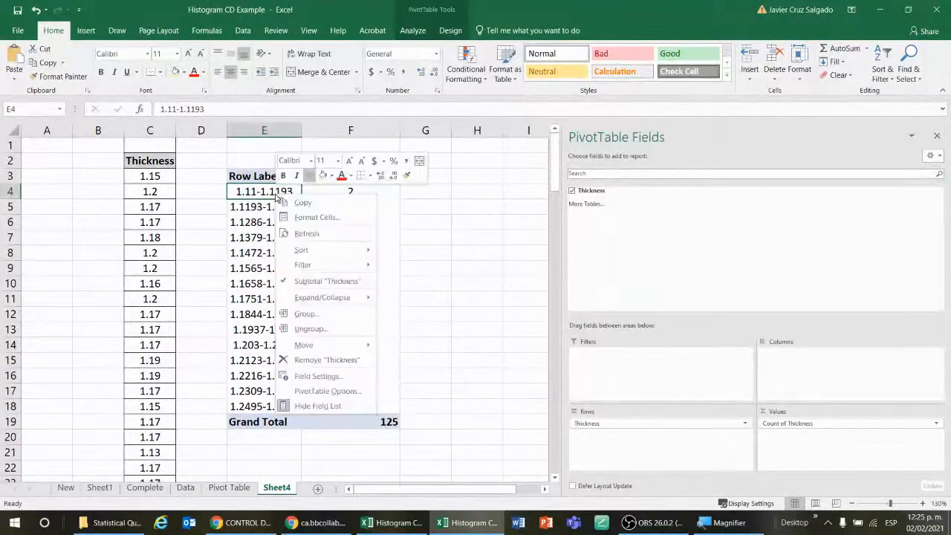
{"action": "left_click", "coordinate": [301, 314]}
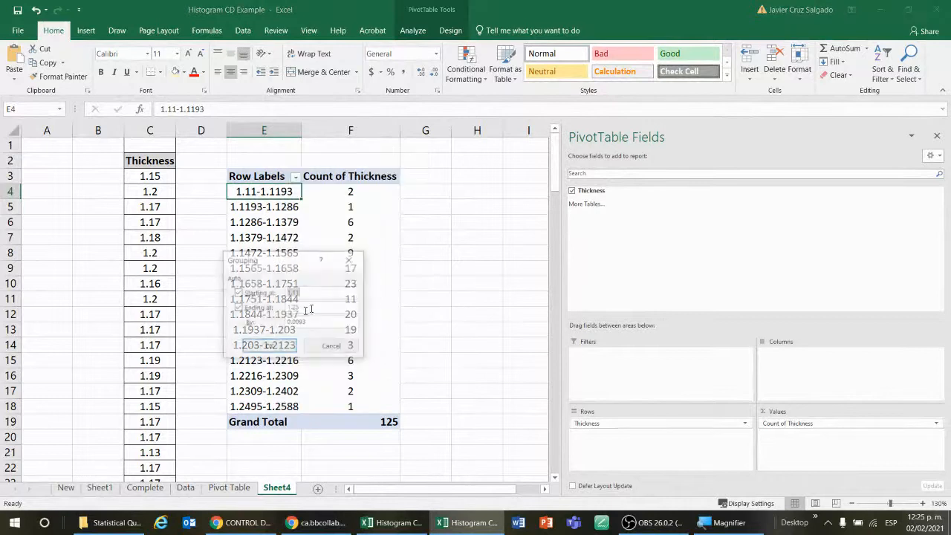
{"action": "left_click_drag", "start_coordinate": [300, 266], "coordinate": [464, 208]}
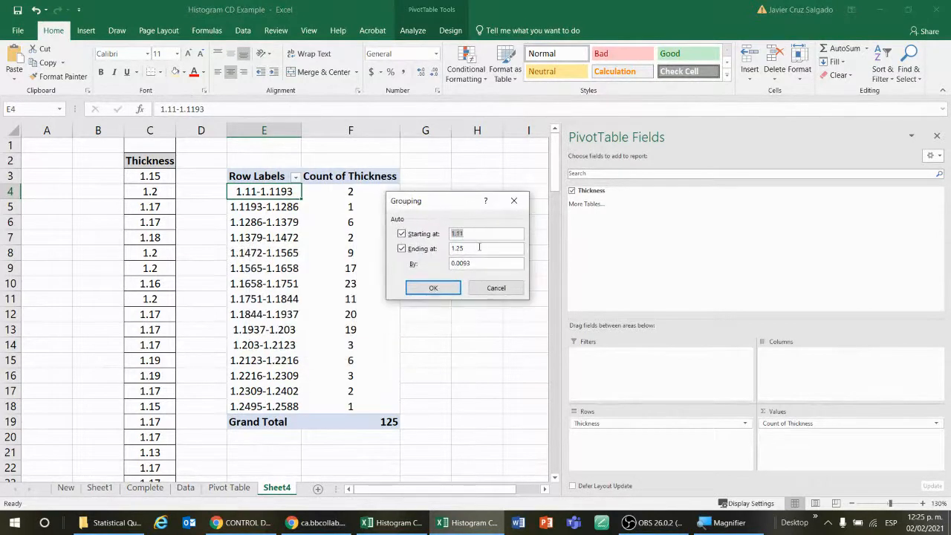
{"action": "left_click", "coordinate": [460, 264]}
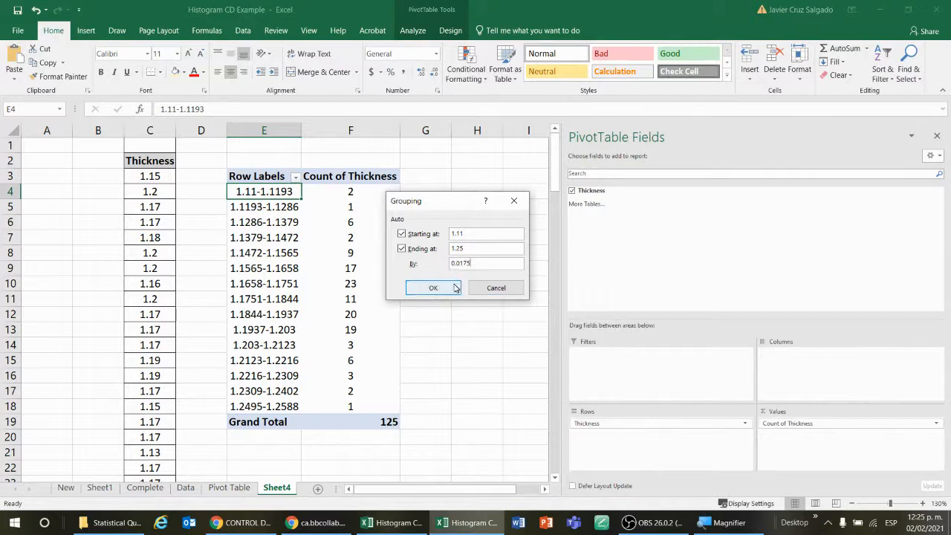
{"action": "left_click", "coordinate": [456, 286]}
{"action": "left_click", "coordinate": [469, 269]}
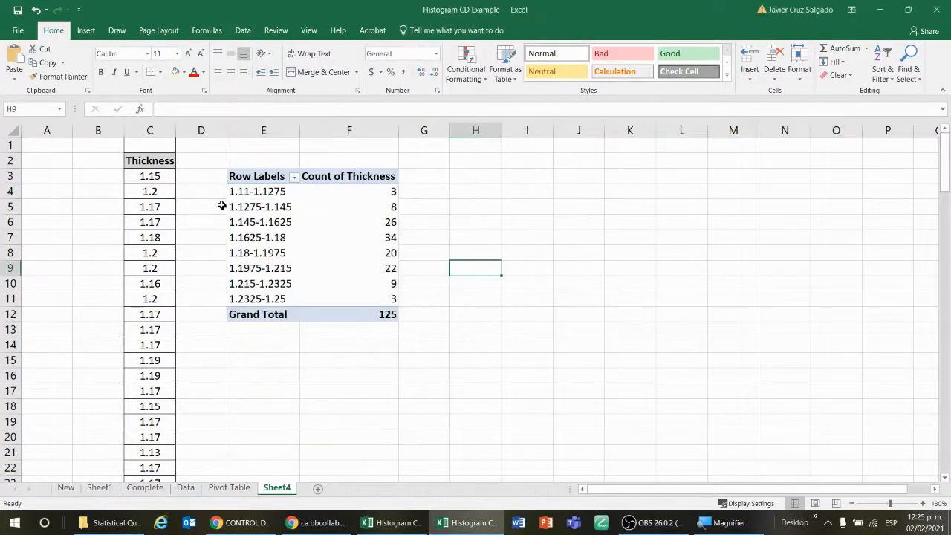
Number the eight thickness classes 1 to 8 in D4:D11 beside the PivotTable rows
{"action": "left_click", "coordinate": [220, 191]}
{"action": "type", "text": "1 "}
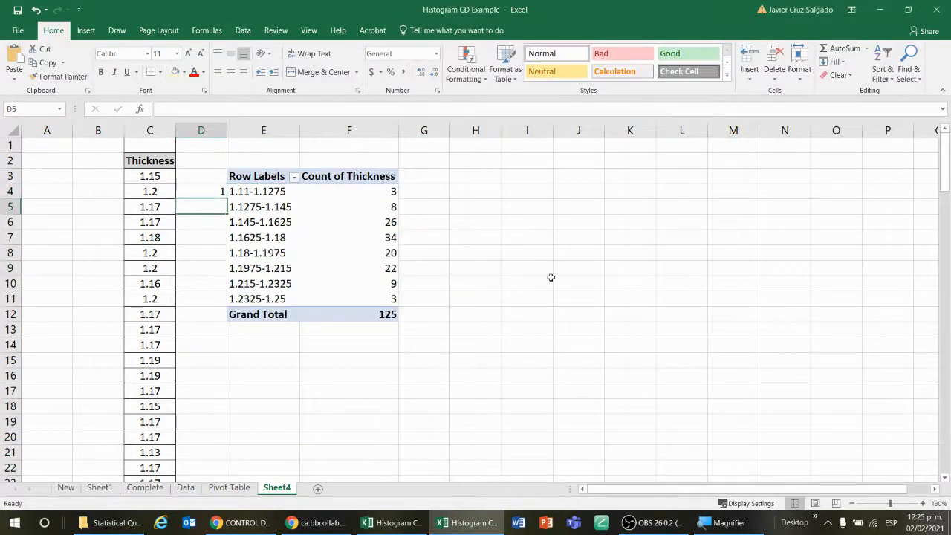
{"action": "type", "text": "2 3 4 5"}
{"action": "key", "text": "Return"}
{"action": "type", "text": "6"}
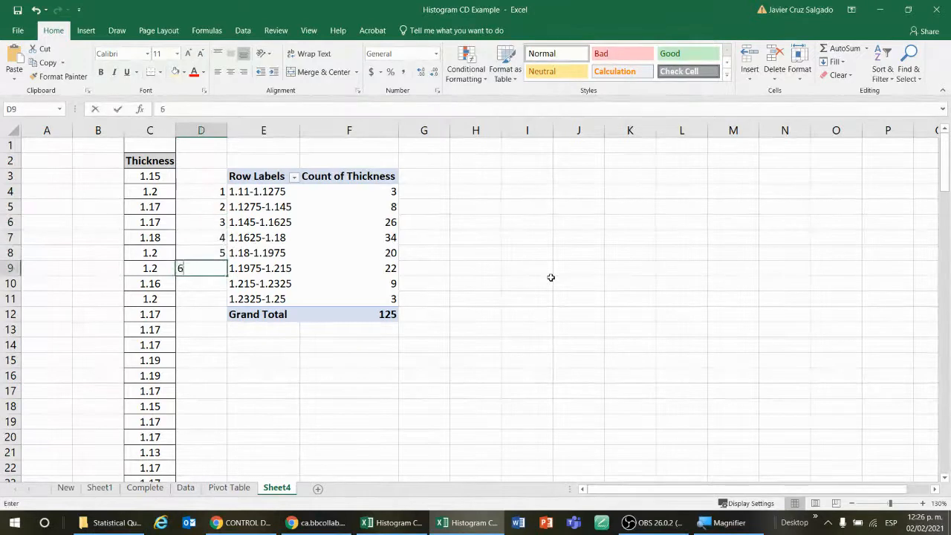
{"action": "key", "text": "Return"}
{"action": "type", "text": "7"}
{"action": "key", "text": "Return"}
{"action": "type", "text": "8"}
{"action": "key", "text": "Return"}
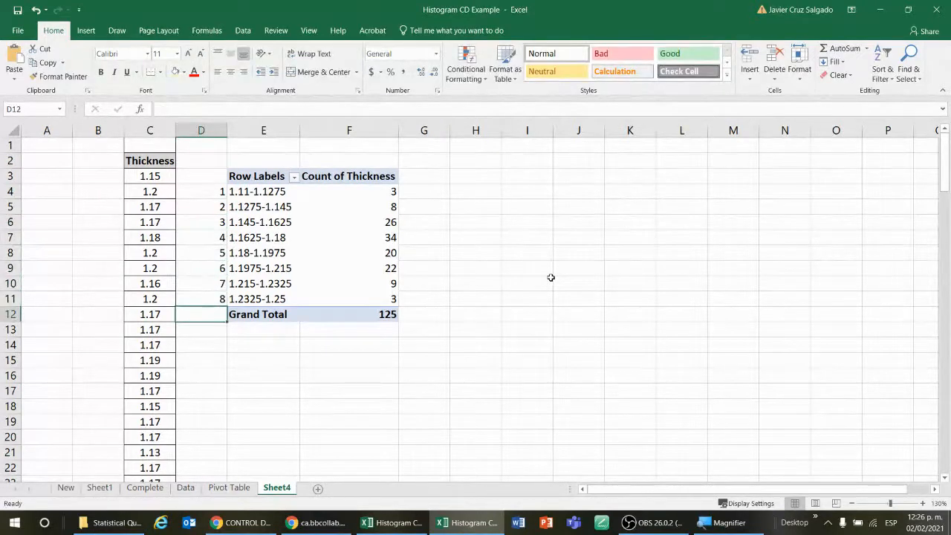
Center-align the grouped thickness ranges and counts in E4:F11
{"action": "key", "text": "Up"}
{"action": "key", "text": "Up"}
{"action": "key", "text": "Right"}
{"action": "key", "text": "Up"}
{"action": "key", "text": "Up"}
{"action": "key", "text": "Up"}
{"action": "key", "text": "Up"}
{"action": "key", "text": "Up"}
{"action": "key", "text": "Up"}
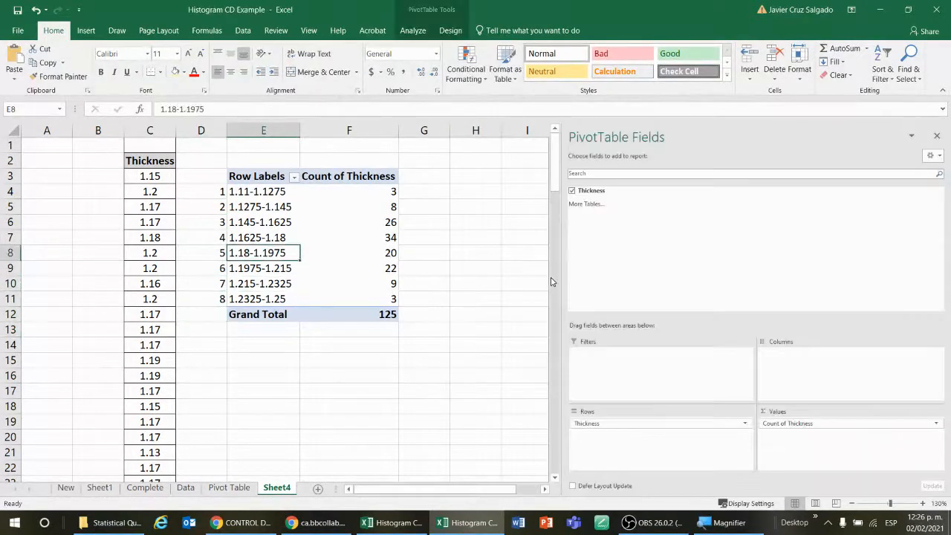
{"action": "key", "text": "shift+Right"}
{"action": "key", "text": "shift+Right"}
{"action": "key", "text": "shift+Left"}
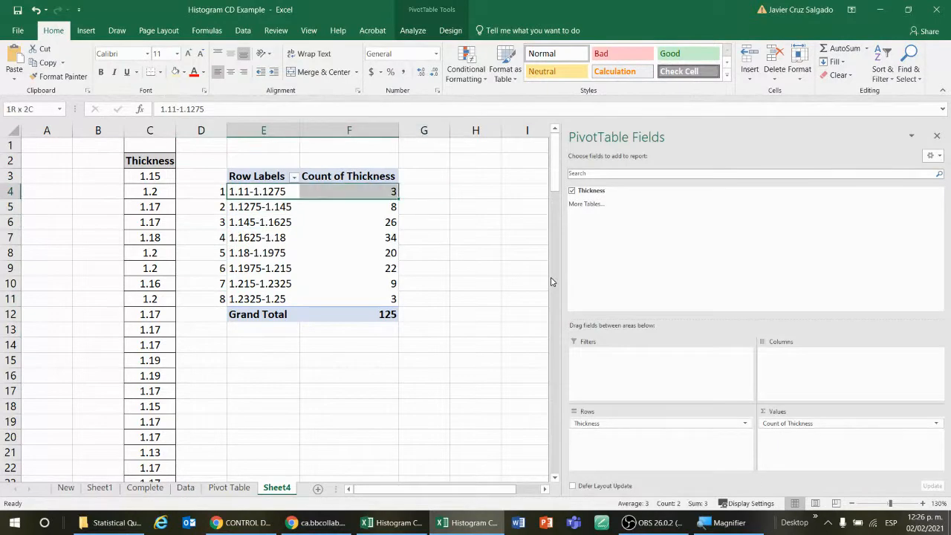
{"action": "key", "text": "shift+Down"}
{"action": "key", "text": "shift+Down"}
{"action": "key", "text": "shift+Down"}
{"action": "key", "text": "shift+Down"}
{"action": "key", "text": "shift+Down"}
{"action": "key", "text": "shift+Down"}
{"action": "key", "text": "shift+Down"}
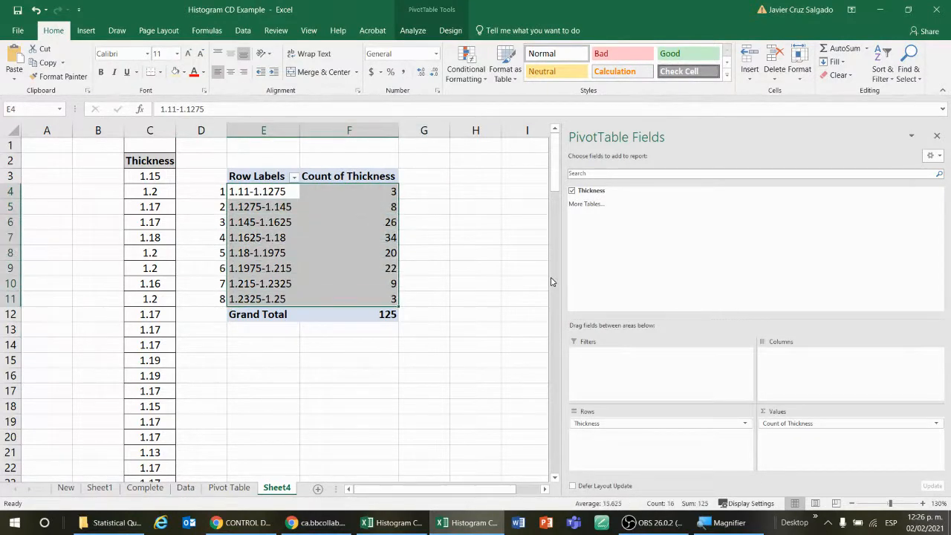
{"action": "left_click", "coordinate": [231, 71]}
{"action": "left_click", "coordinate": [449, 256]}
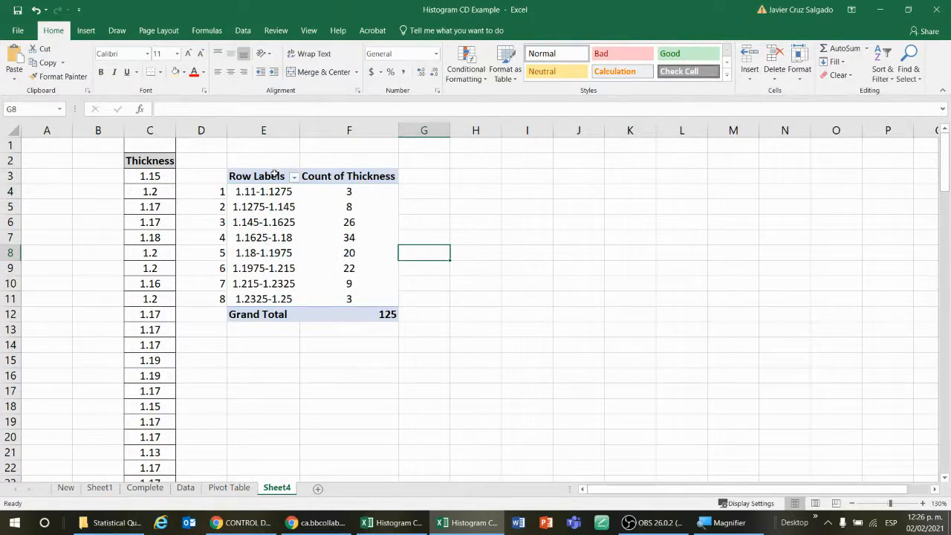
Rename the Count of Thickness value field to Thickness_1 in Value Field Settings
{"action": "left_click", "coordinate": [348, 177]}
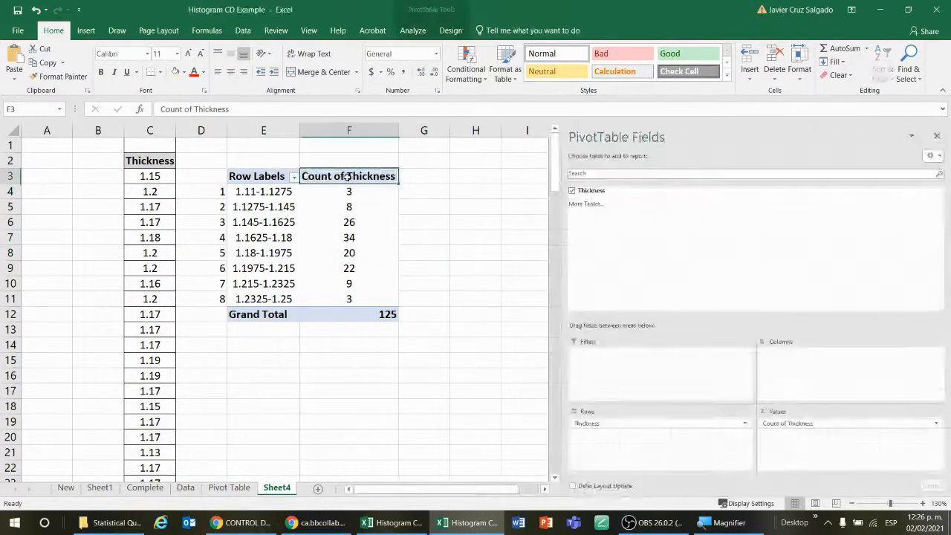
{"action": "double_click", "coordinate": [347, 176]}
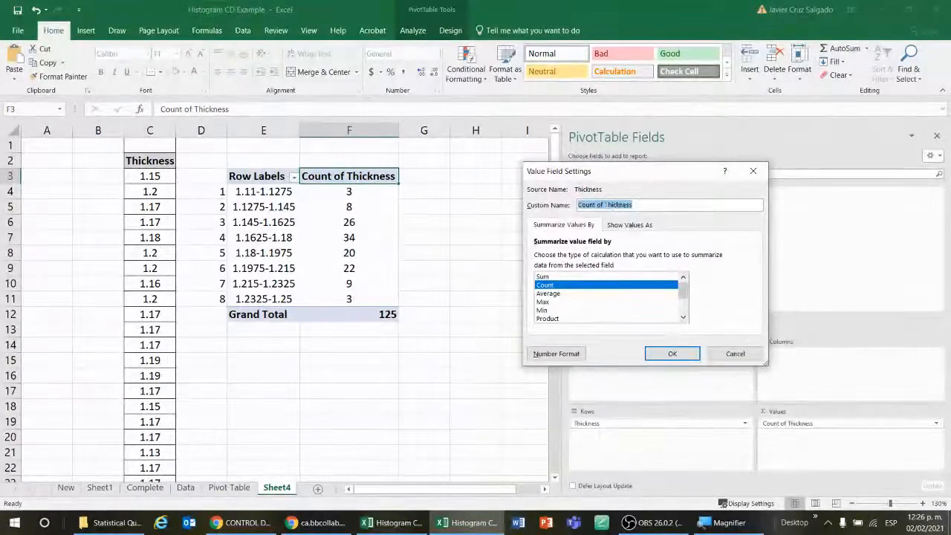
{"action": "left_click", "coordinate": [641, 207]}
{"action": "key", "text": "BackSpace"}
{"action": "key", "text": "BackSpace"}
{"action": "key", "text": "BackSpace"}
{"action": "key", "text": "BackSpace"}
{"action": "key", "text": "BackSpace"}
{"action": "key", "text": "BackSpace"}
{"action": "key", "text": "BackSpace"}
{"action": "key", "text": "BackSpace"}
{"action": "key", "text": "BackSpace"}
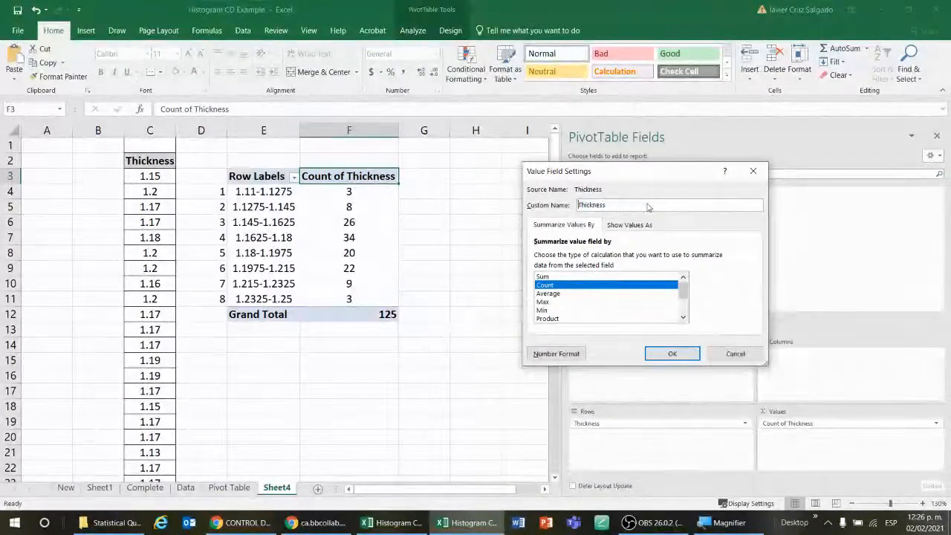
{"action": "key", "text": "Return"}
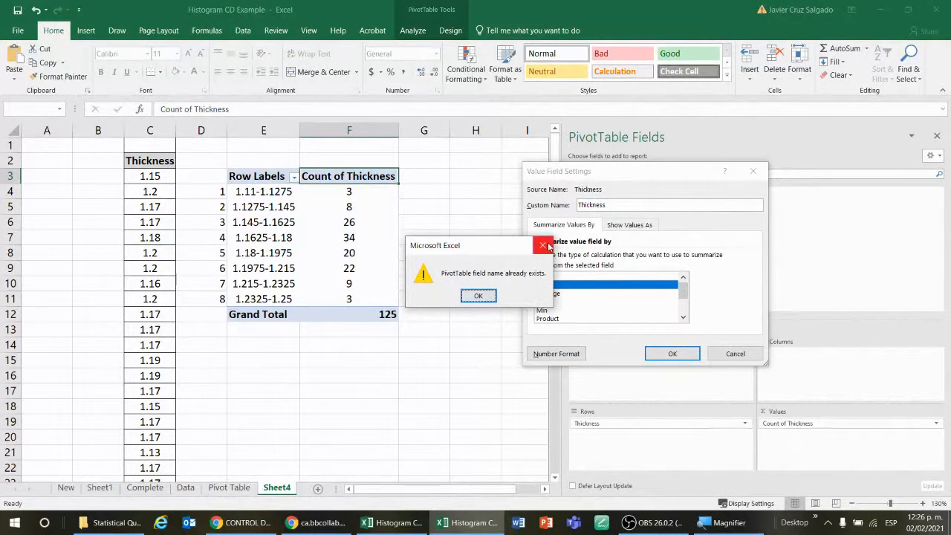
{"action": "left_click", "coordinate": [479, 296]}
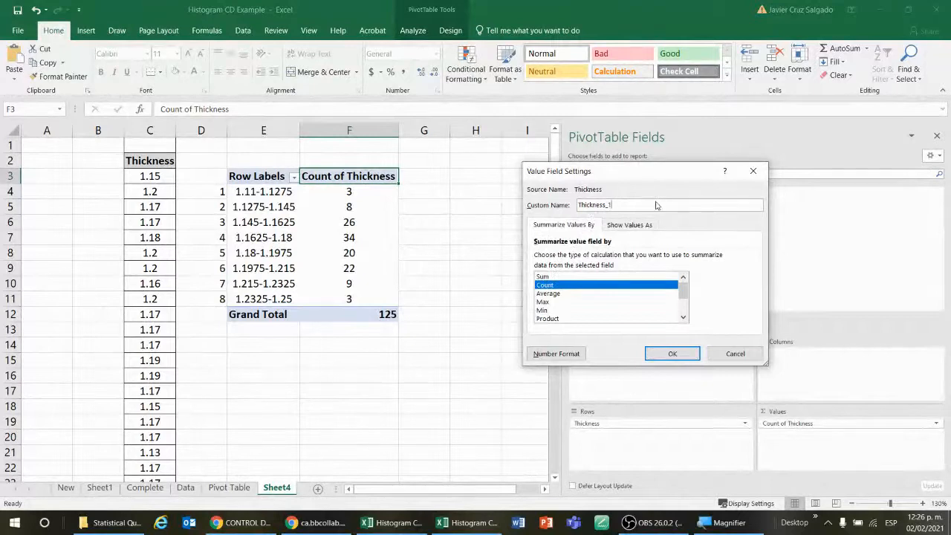
{"action": "left_click", "coordinate": [696, 356]}
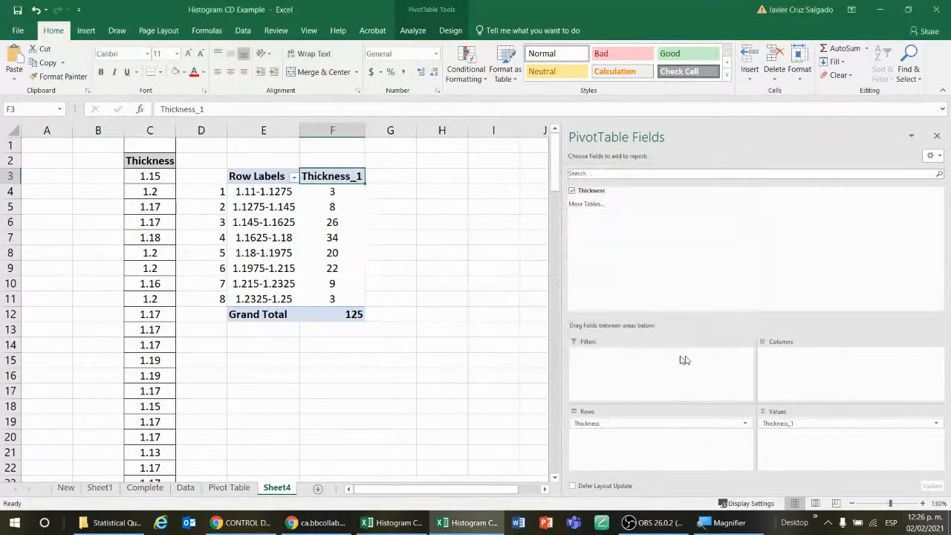
{"action": "left_click", "coordinate": [495, 248]}
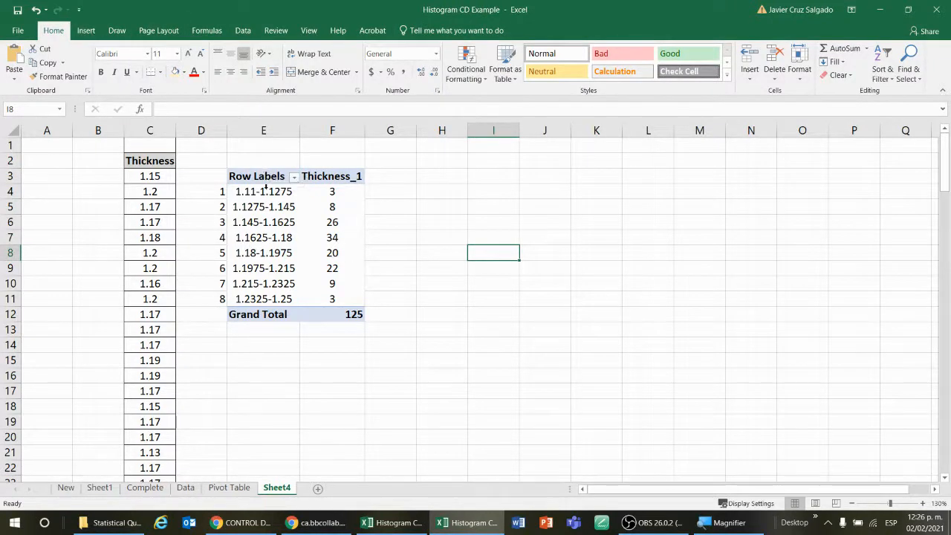
Insert an empty 2-D clustered column chart and move it beside the PivotTable
{"action": "left_click", "coordinate": [87, 31]}
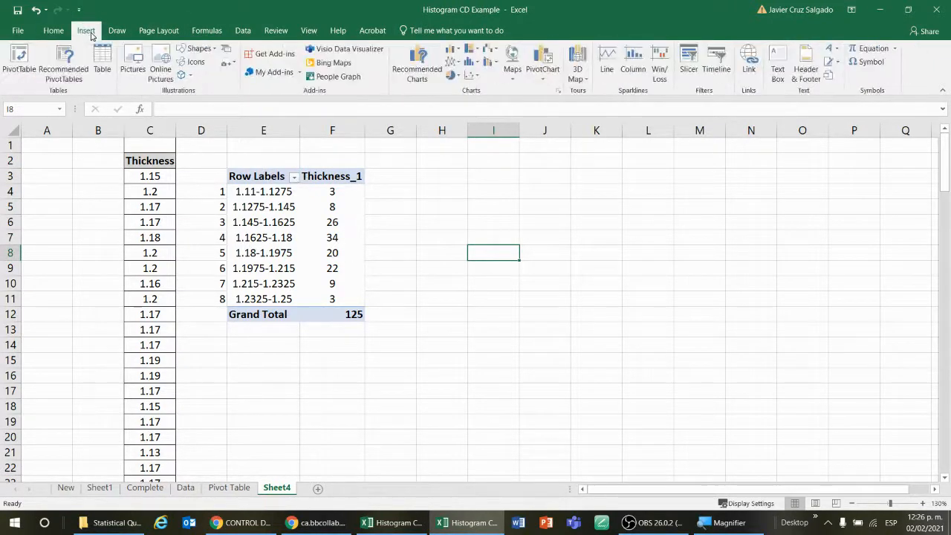
{"action": "left_click", "coordinate": [455, 49]}
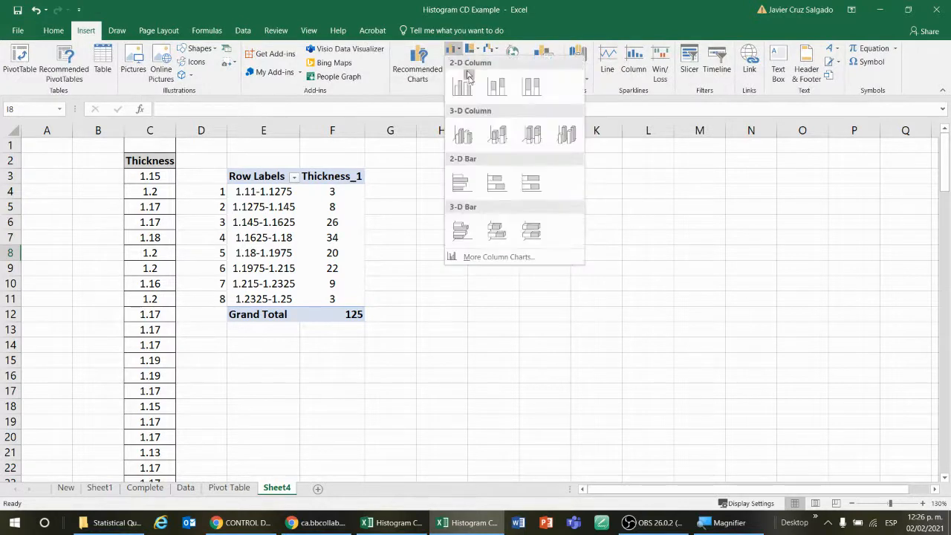
{"action": "left_click", "coordinate": [464, 87]}
{"action": "left_click_drag", "start_coordinate": [457, 195], "coordinate": [635, 163]}
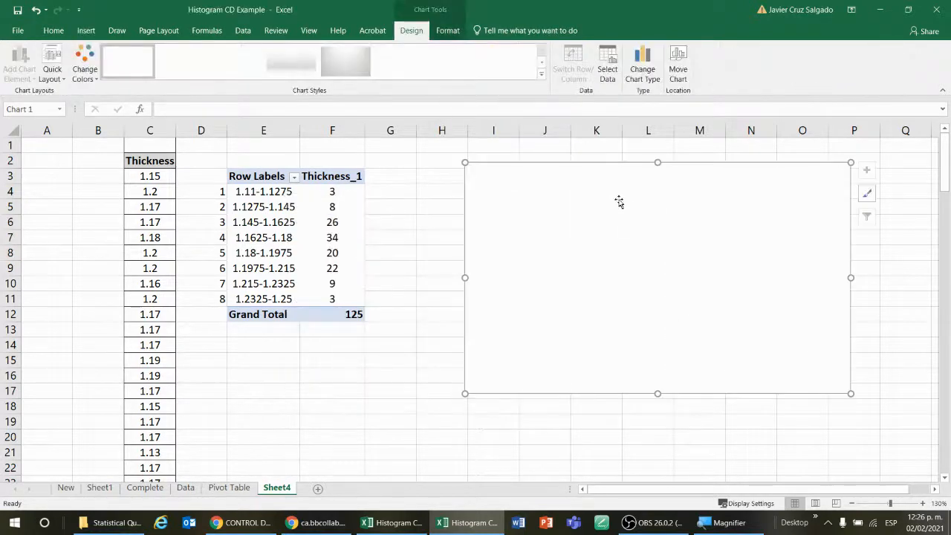
Add a chart series whose values are the class ranges E4:E11 through Select Data
{"action": "left_click", "coordinate": [608, 69]}
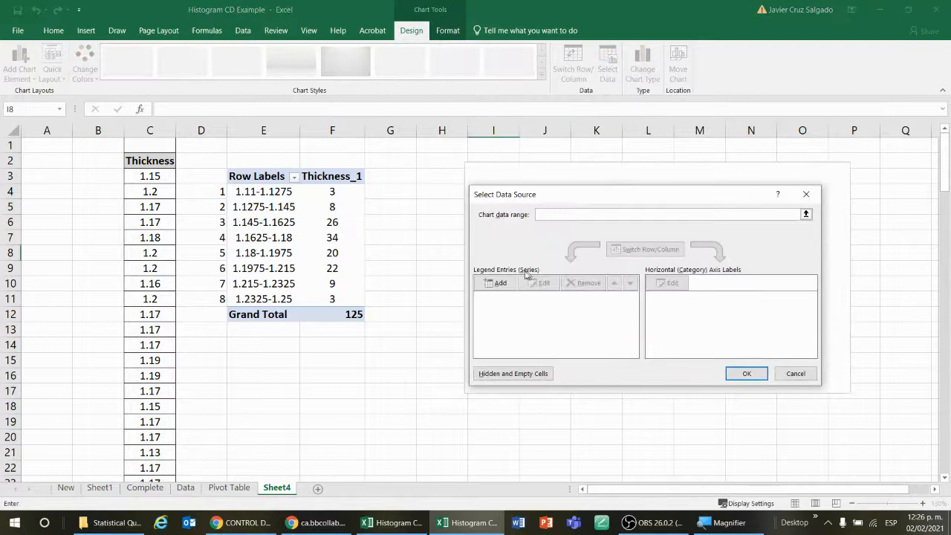
{"action": "left_click", "coordinate": [508, 289]}
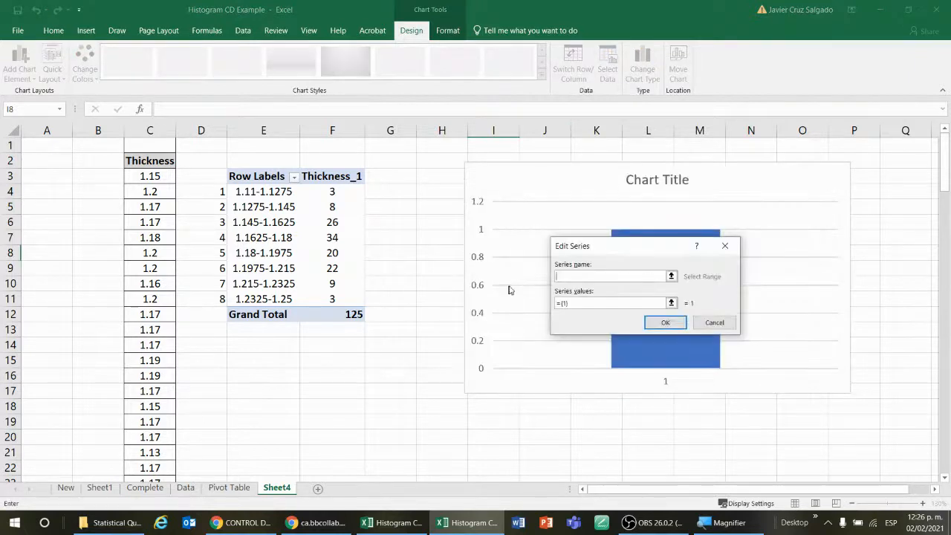
{"action": "left_click", "coordinate": [672, 302]}
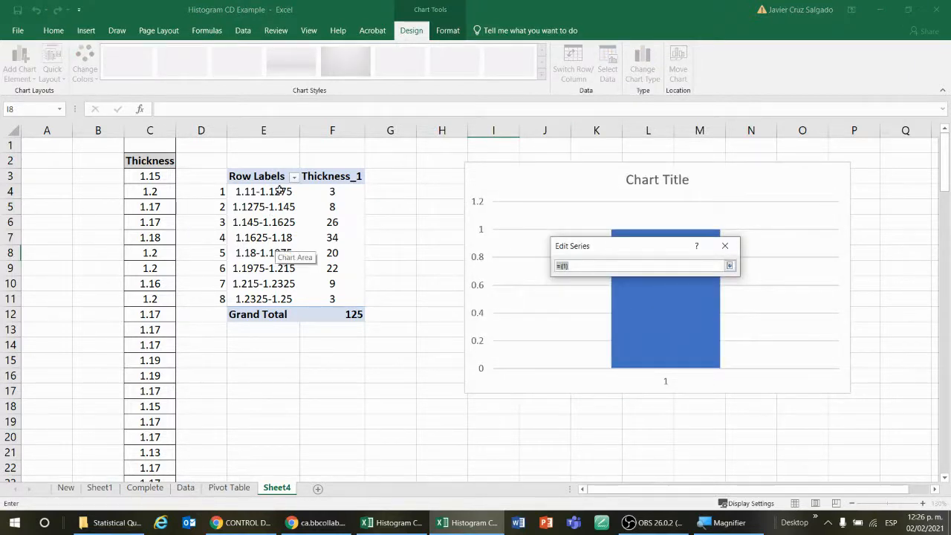
{"action": "left_click_drag", "start_coordinate": [280, 191], "coordinate": [283, 294]}
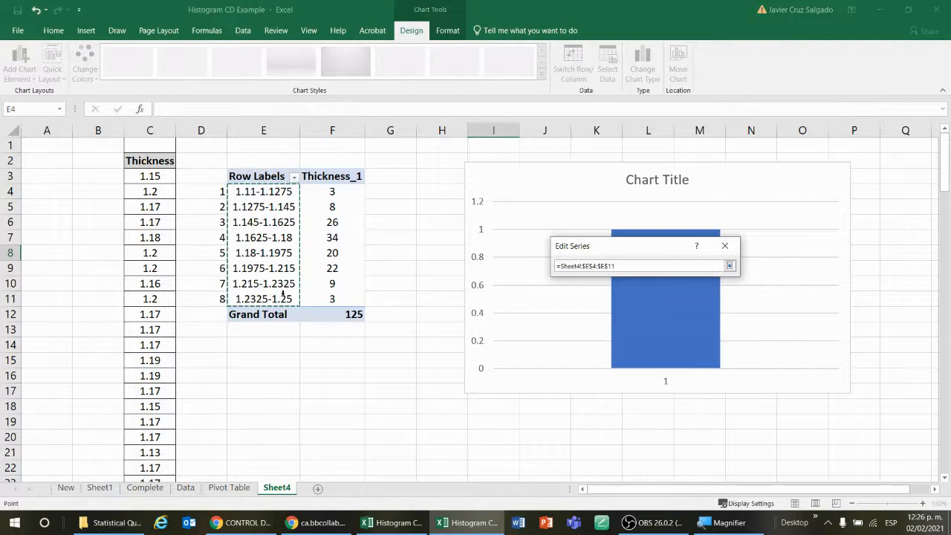
{"action": "key", "text": "Return"}
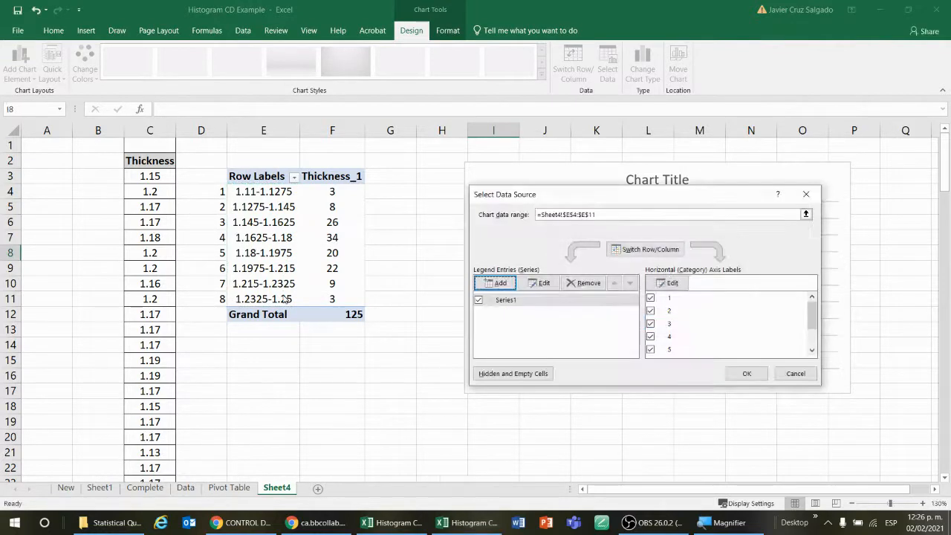
Edit the chart series so its values are the thickness counts in F4:F11
{"action": "left_click", "coordinate": [540, 283]}
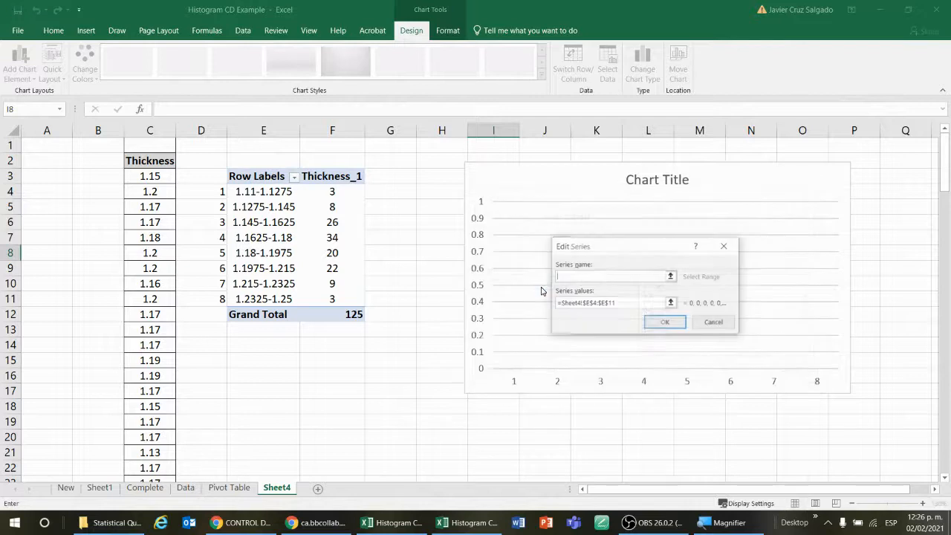
{"action": "left_click", "coordinate": [672, 305]}
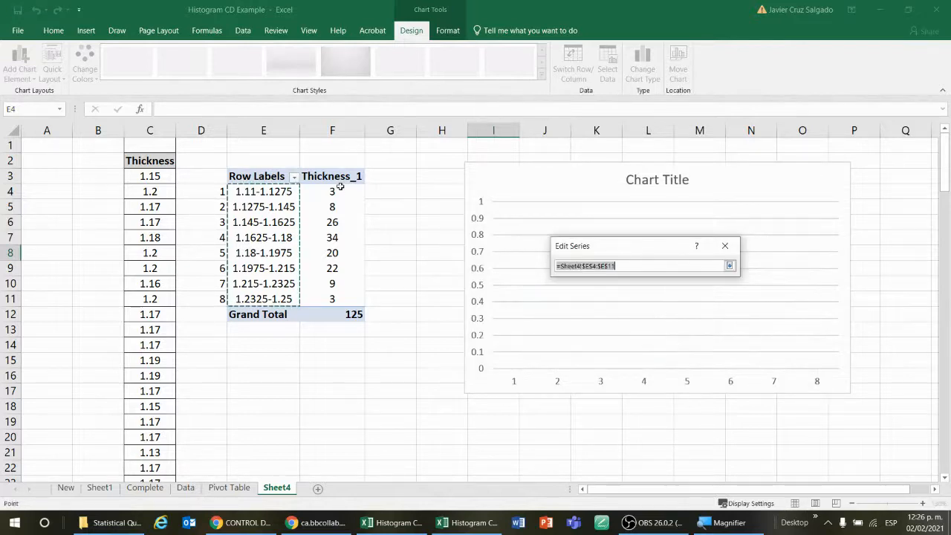
{"action": "left_click_drag", "start_coordinate": [336, 191], "coordinate": [344, 299]}
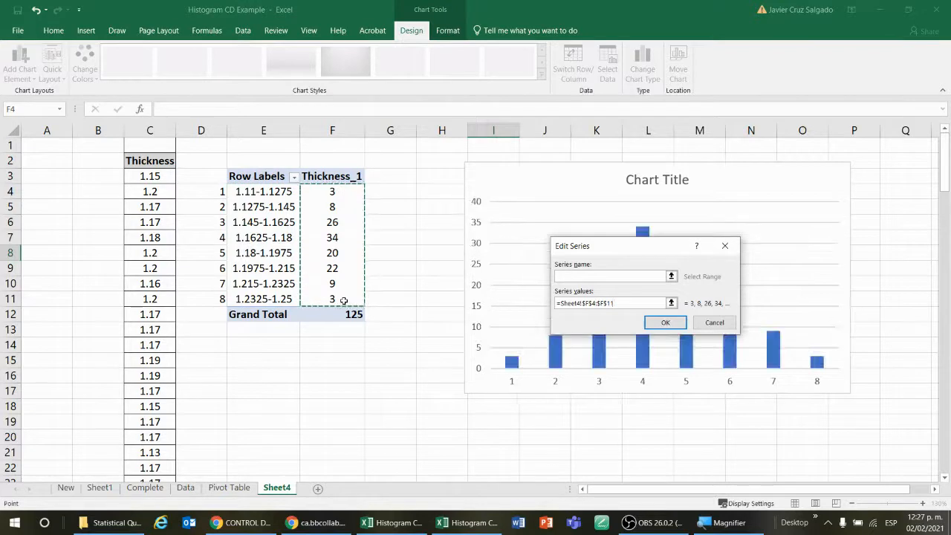
{"action": "left_click", "coordinate": [664, 322]}
Set the horizontal axis labels to the class ranges E4:E11 and close Select Data Source
{"action": "left_click", "coordinate": [682, 287]}
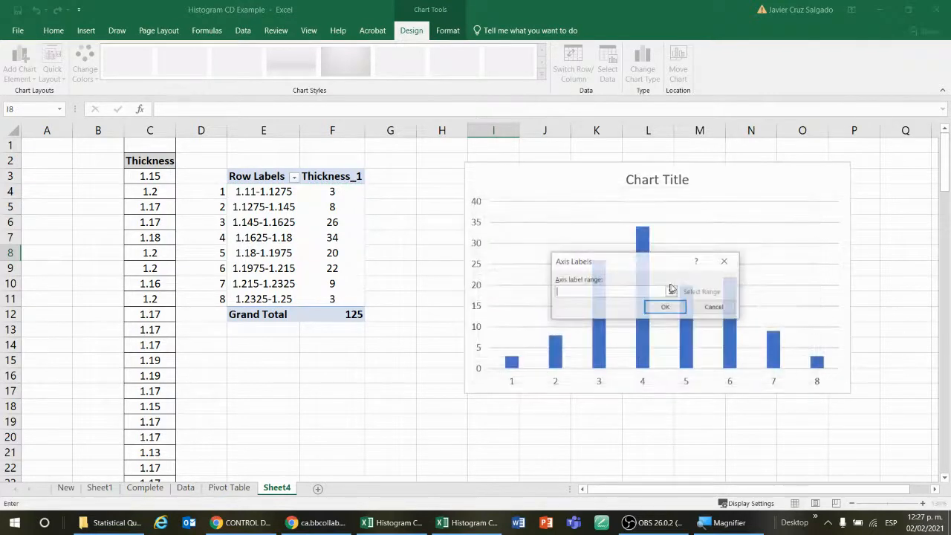
{"action": "left_click", "coordinate": [671, 291]}
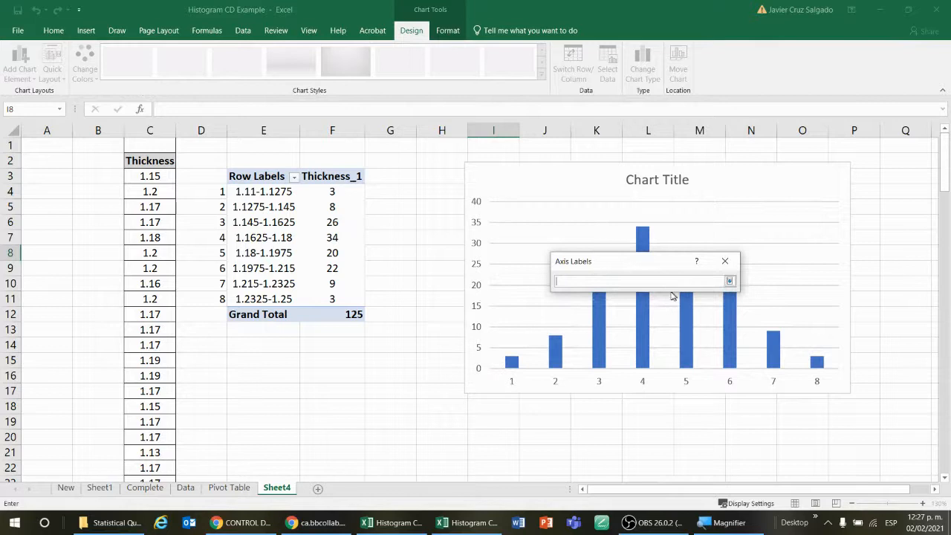
{"action": "left_click_drag", "start_coordinate": [262, 192], "coordinate": [279, 300]}
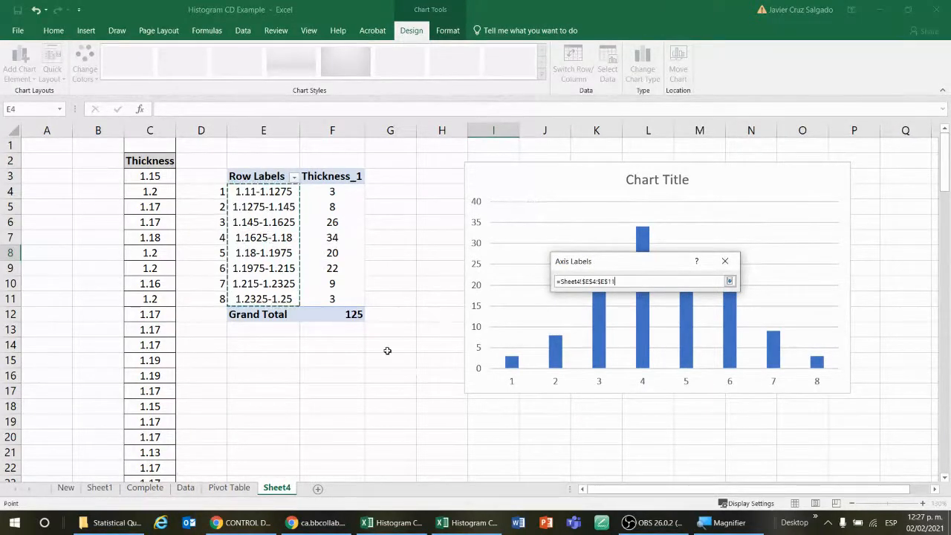
{"action": "key", "text": "Return"}
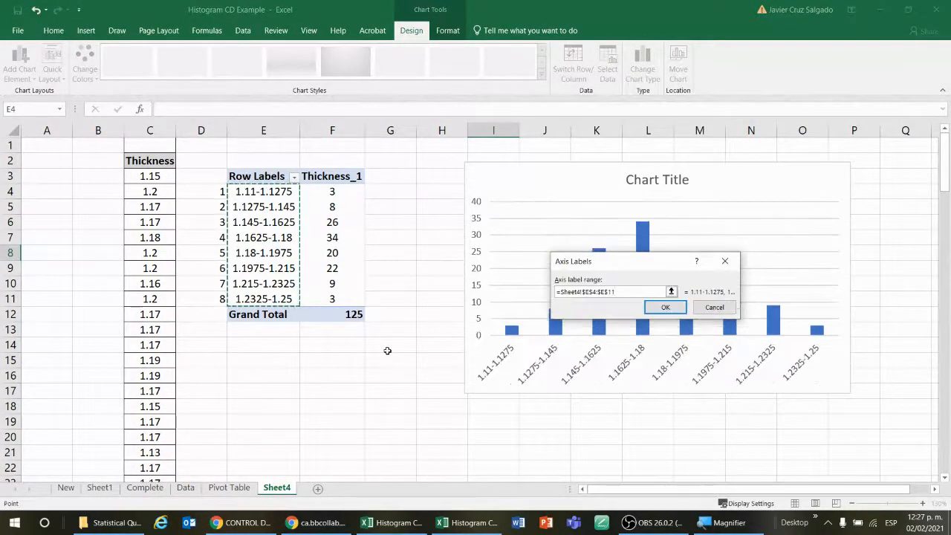
{"action": "left_click", "coordinate": [665, 306]}
{"action": "left_click", "coordinate": [746, 373]}
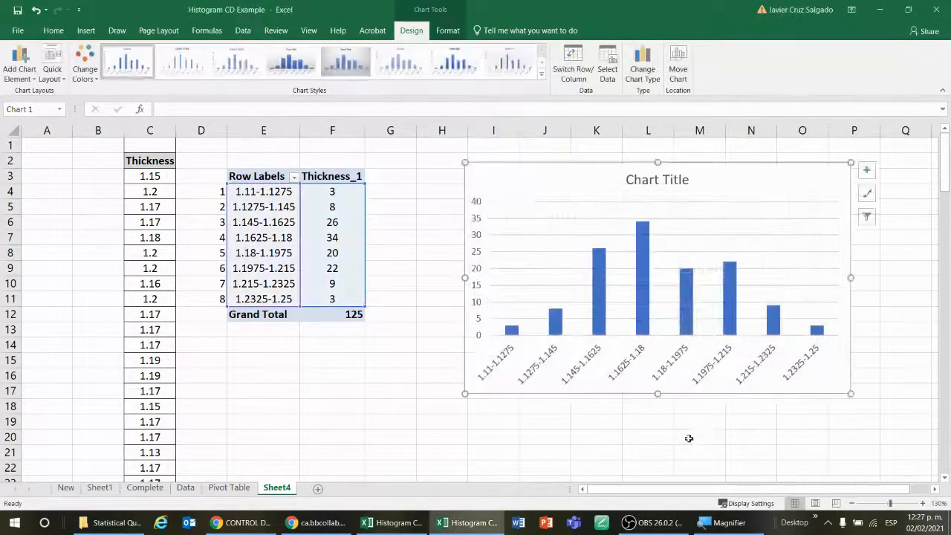
Enlarge the histogram chart so it spans roughly columns H through Q and rows 3 to 21
{"action": "left_click_drag", "start_coordinate": [467, 395], "coordinate": [420, 417]}
{"action": "left_click_drag", "start_coordinate": [854, 417], "coordinate": [905, 437]}
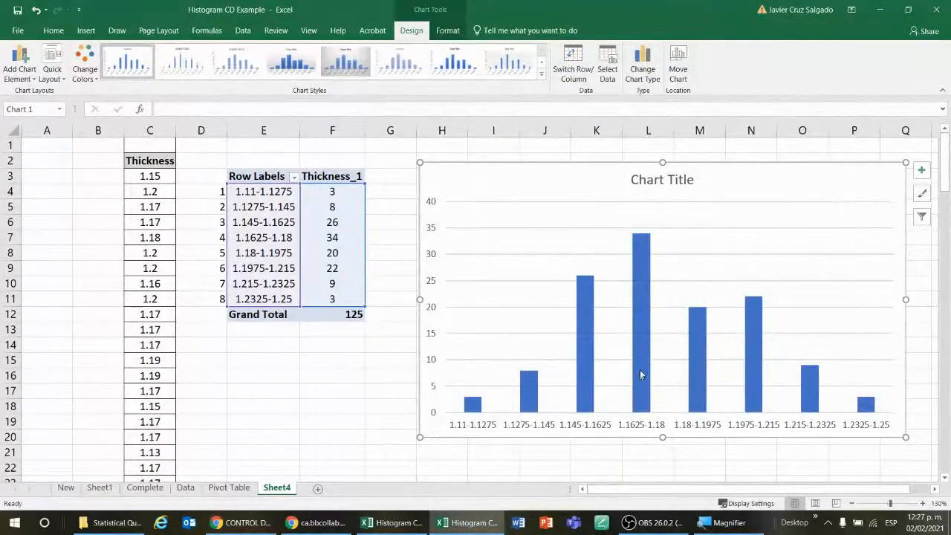
{"action": "left_click", "coordinate": [279, 382]}
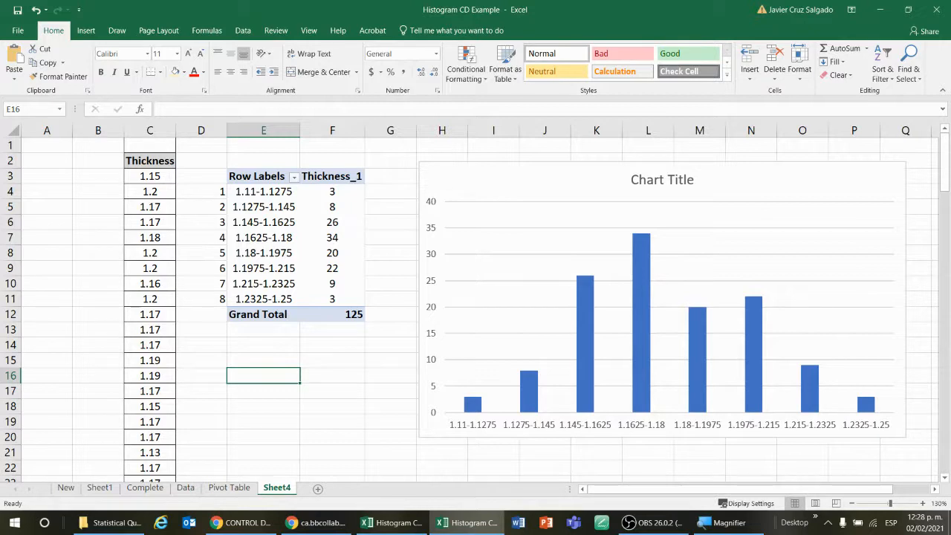
Switch to the browser and review the First Partial presentations list on the course page
{"action": "left_click_drag", "start_coordinate": [948, 518], "coordinate": [446, 2]}
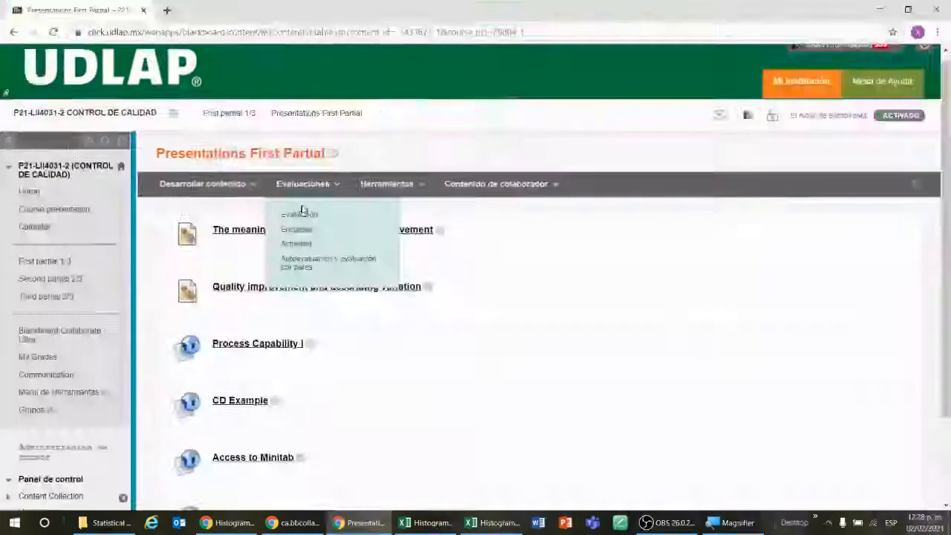
{"action": "scroll", "coordinate": [329, 413], "scroll_direction": "down", "scroll_amount": 3}
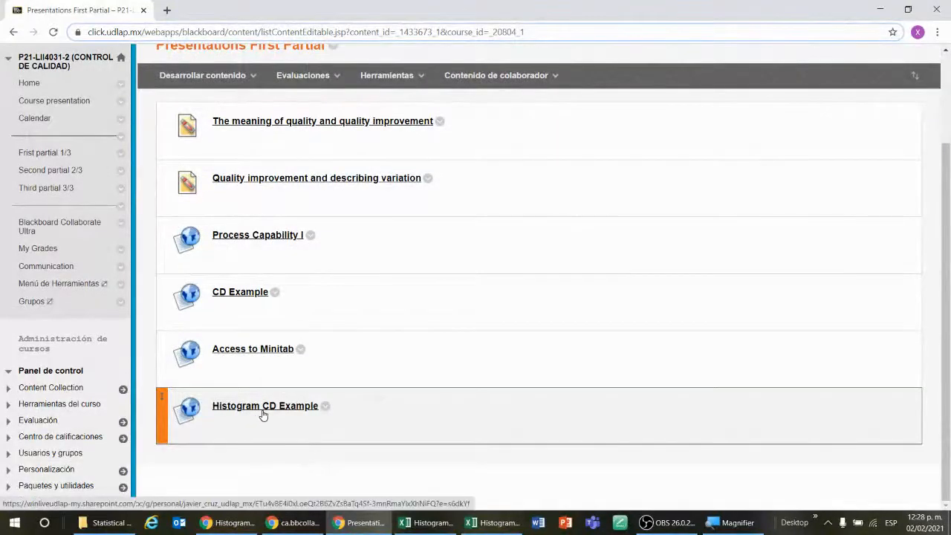
{"action": "left_click", "coordinate": [877, 10]}
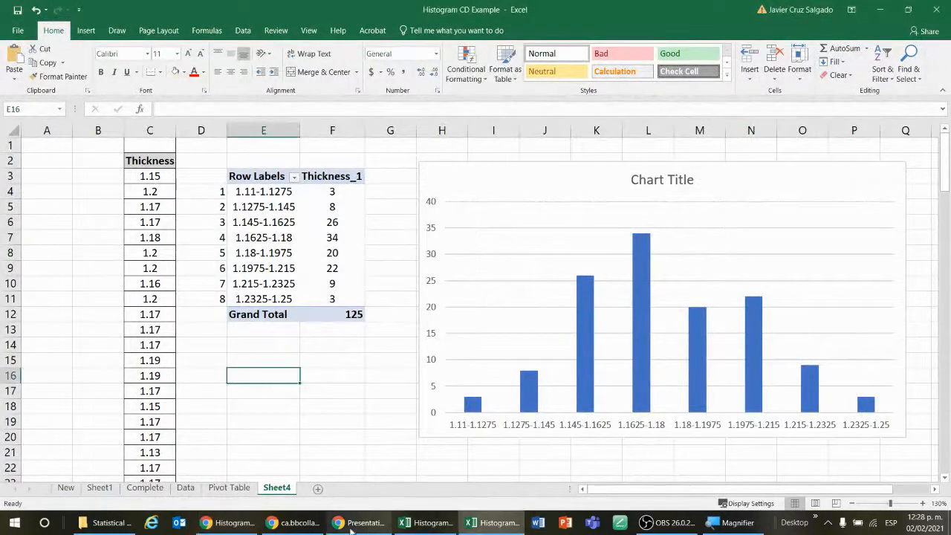
{"action": "left_click", "coordinate": [311, 525]}
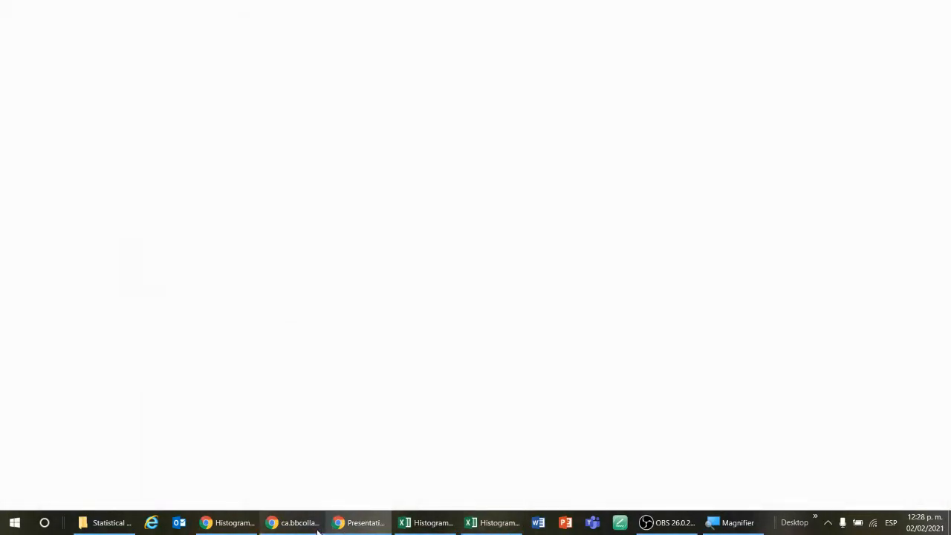